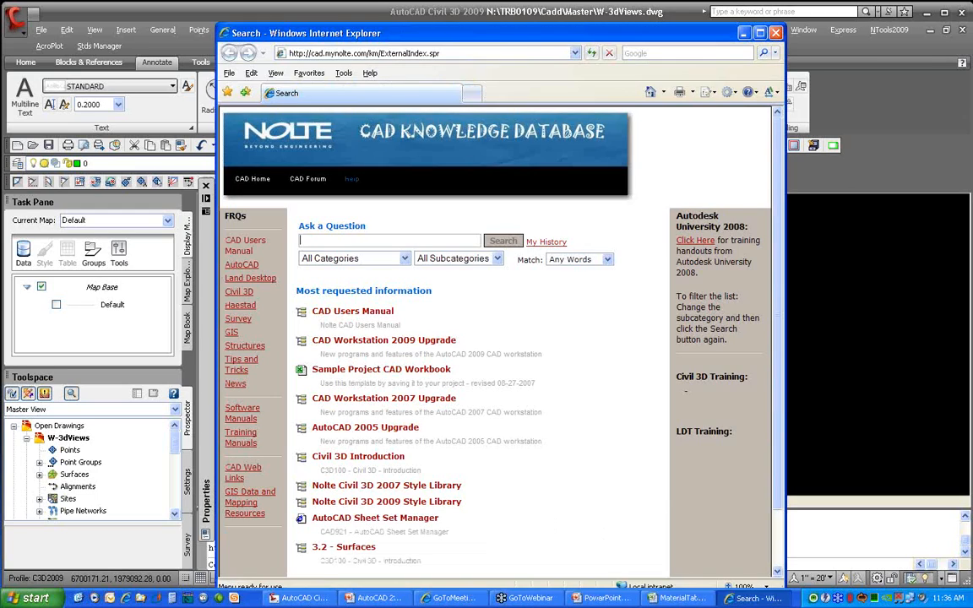
Open the New Commands and Enhancements page of CAD Workstation 2009 Upgrade, read through to the GEOMARKERVISIBILITY variable, and close the browser window
left_click(353, 341)
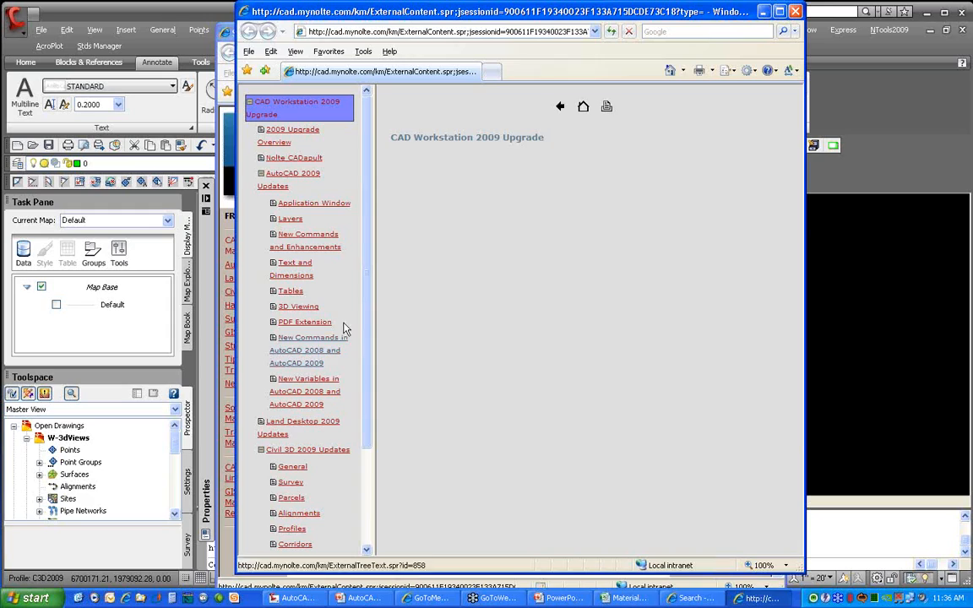
left_click(311, 241)
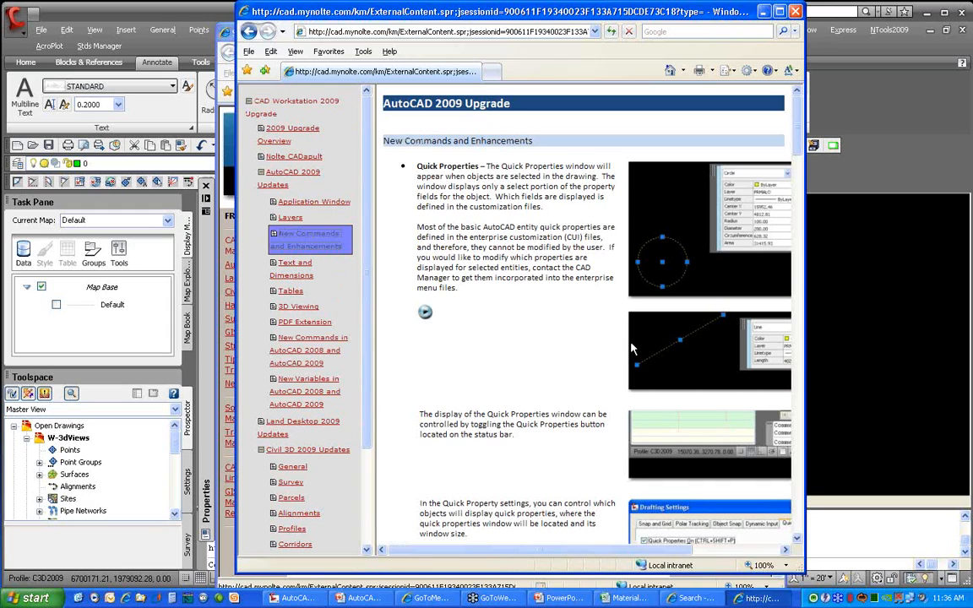
left_click_drag(797, 150, 937, 253)
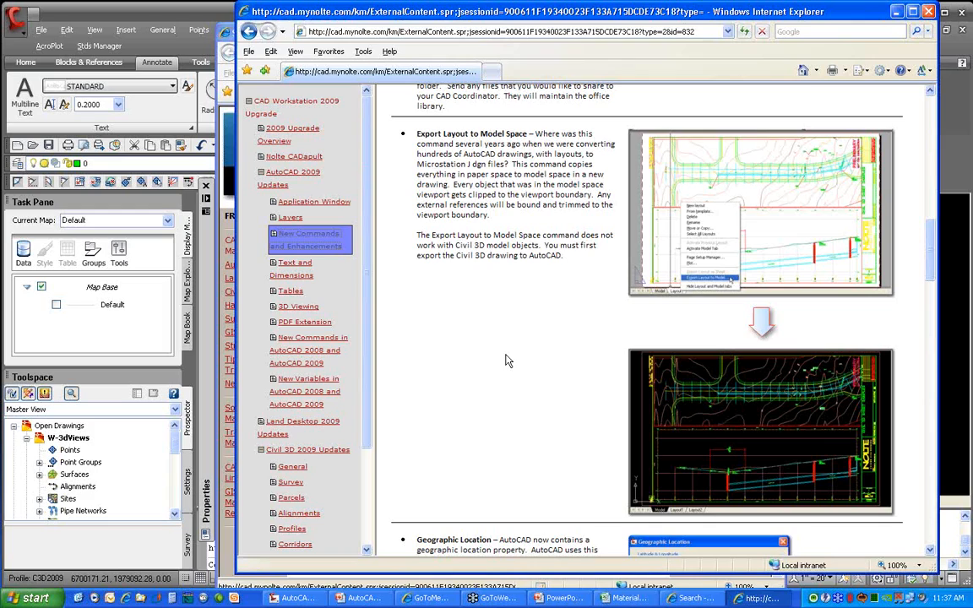
scroll(506, 361, "down", 5)
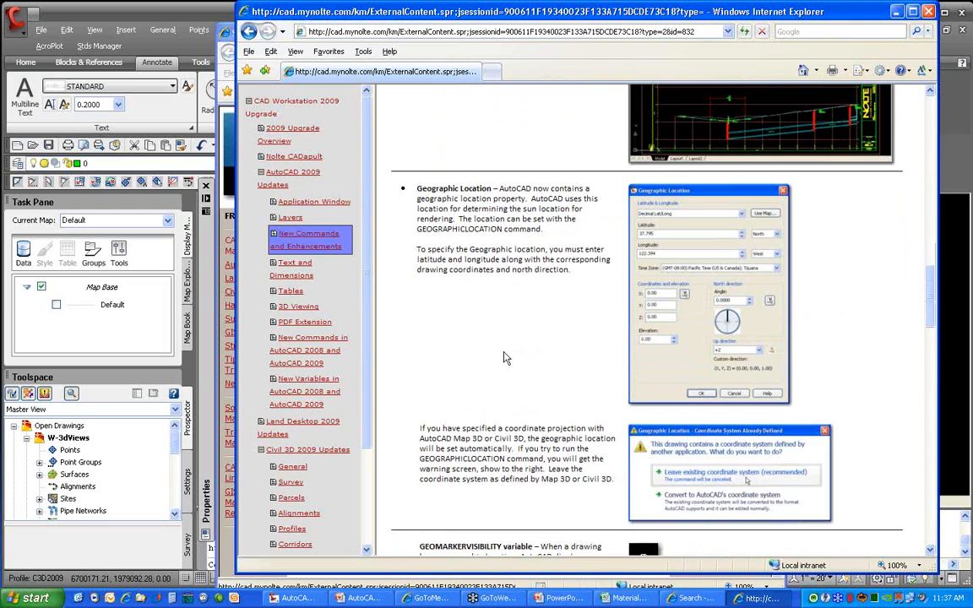
scroll(503, 358, "down", 3)
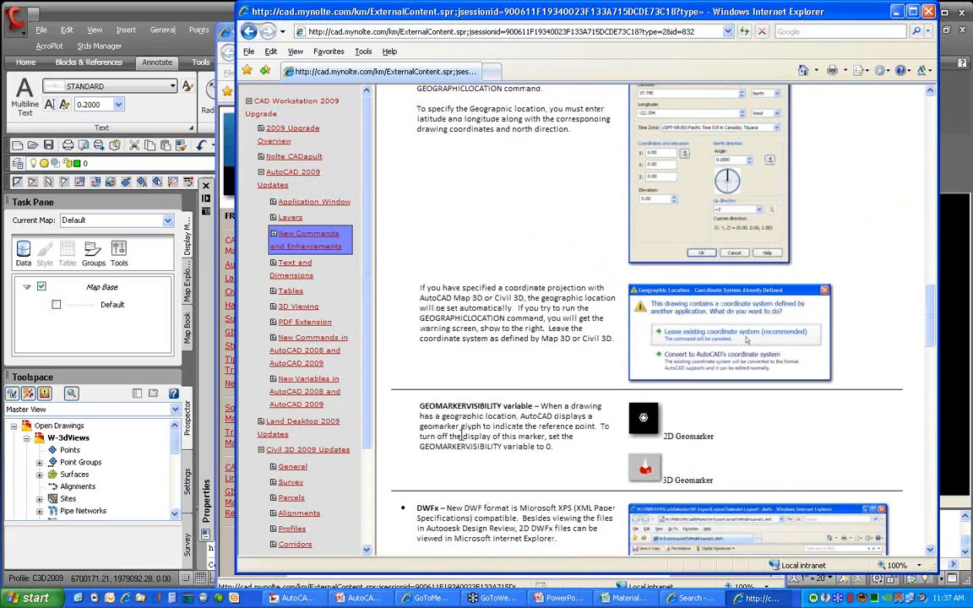
left_click_drag(419, 406, 503, 404)
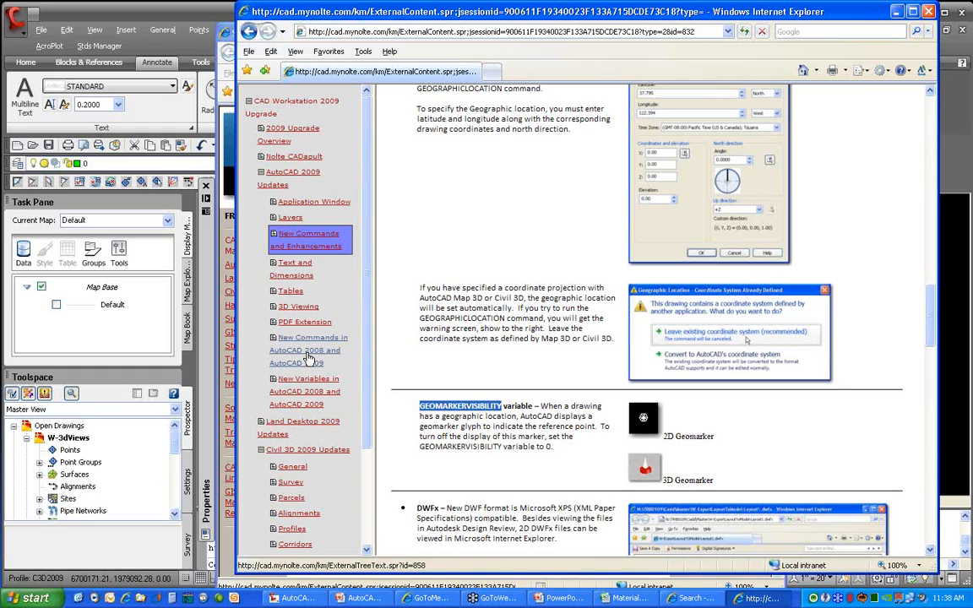
left_click(928, 11)
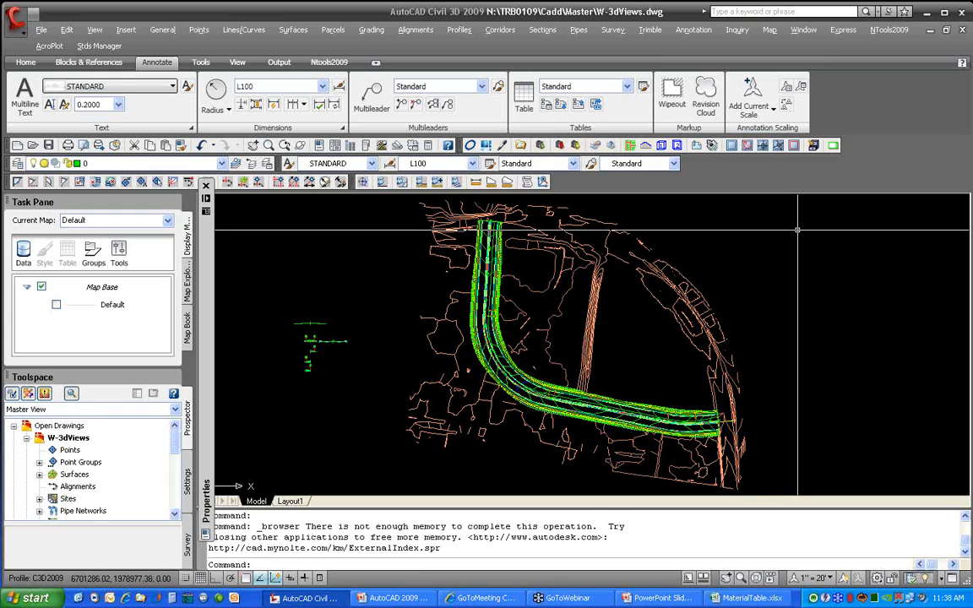
Restore the named view 3D1 and free-orbit the surface and corridor model slightly with the whole site in view
left_click(663, 146)
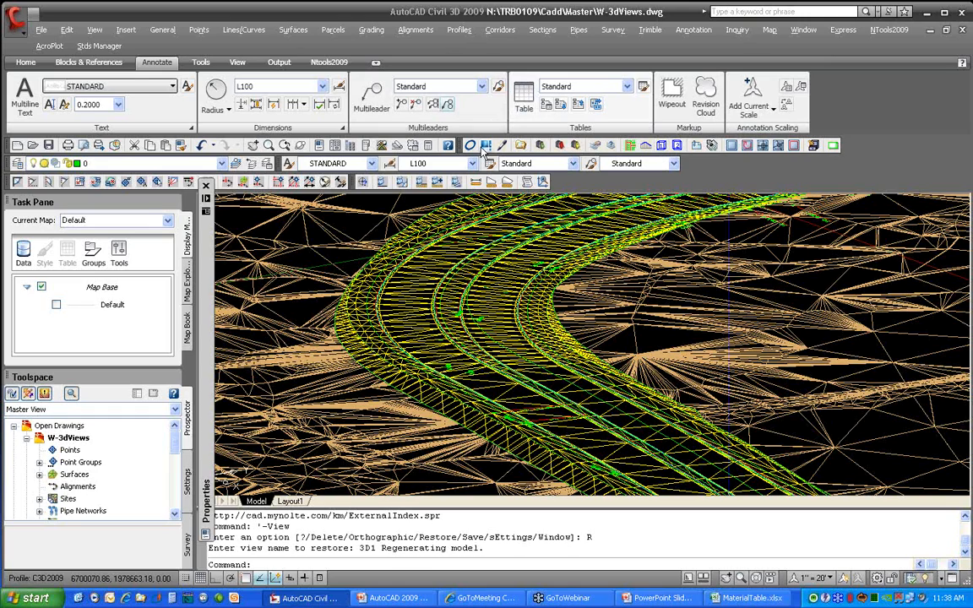
scroll(572, 312, "down", 5)
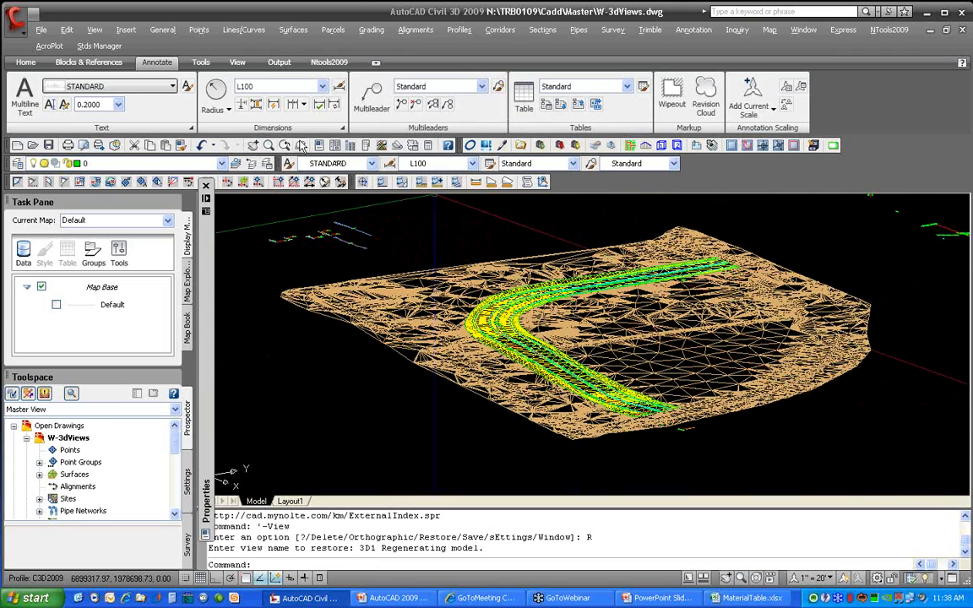
left_click(304, 149)
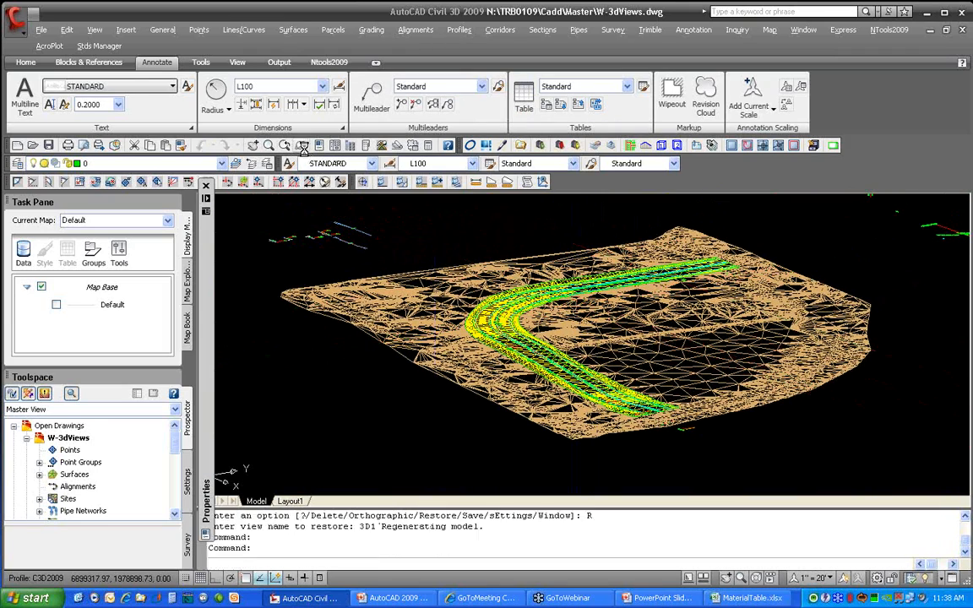
mouse_move(571, 354)
left_mouse_down()
mouse_move(600, 353)
mouse_move(542, 357)
mouse_move(582, 353)
left_mouse_up()
right_click(582, 347)
left_click(601, 359)
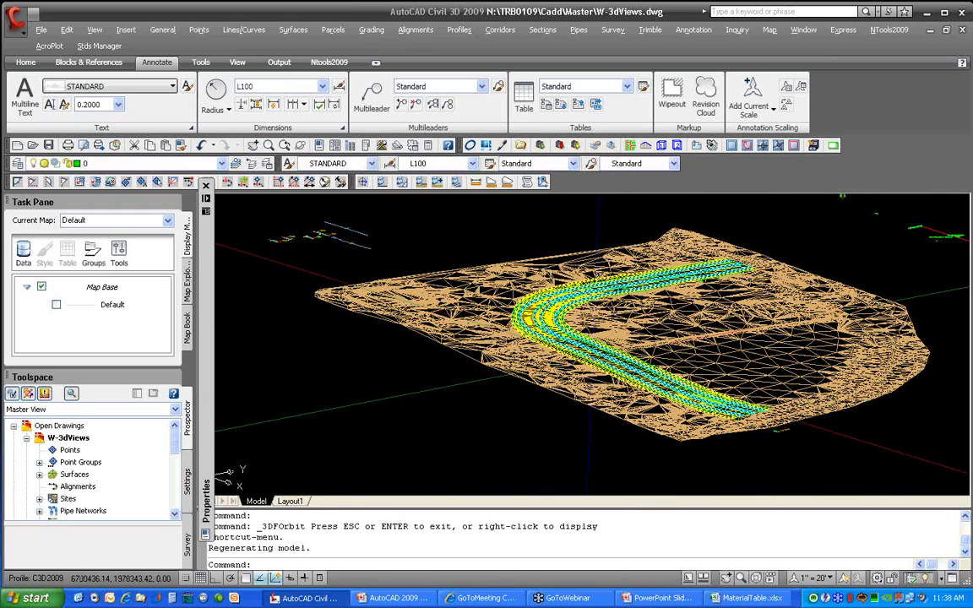
Apply the Conceptual visual style to the 3D model view
middle_click_drag(685, 328, 585, 352)
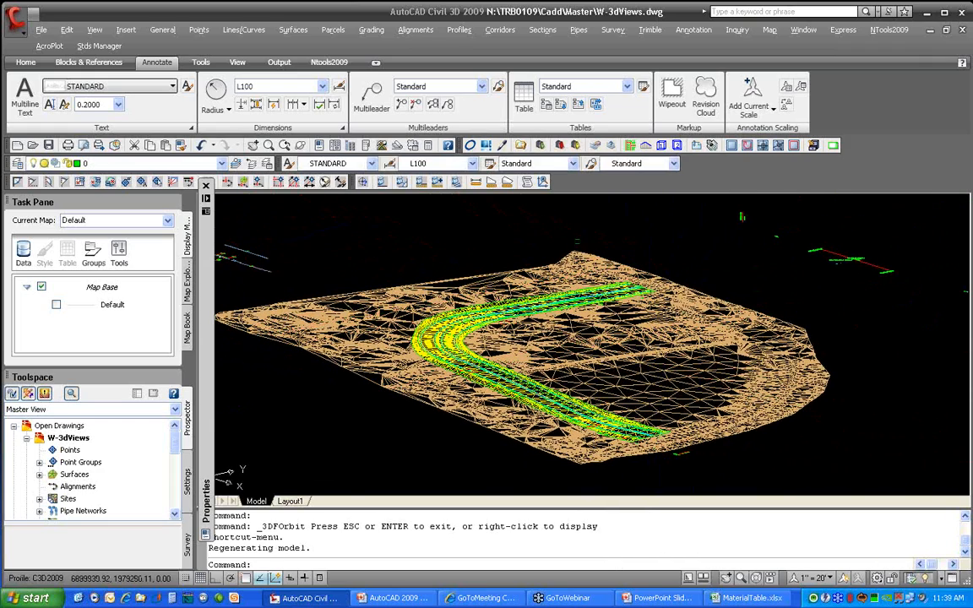
left_click(94, 31)
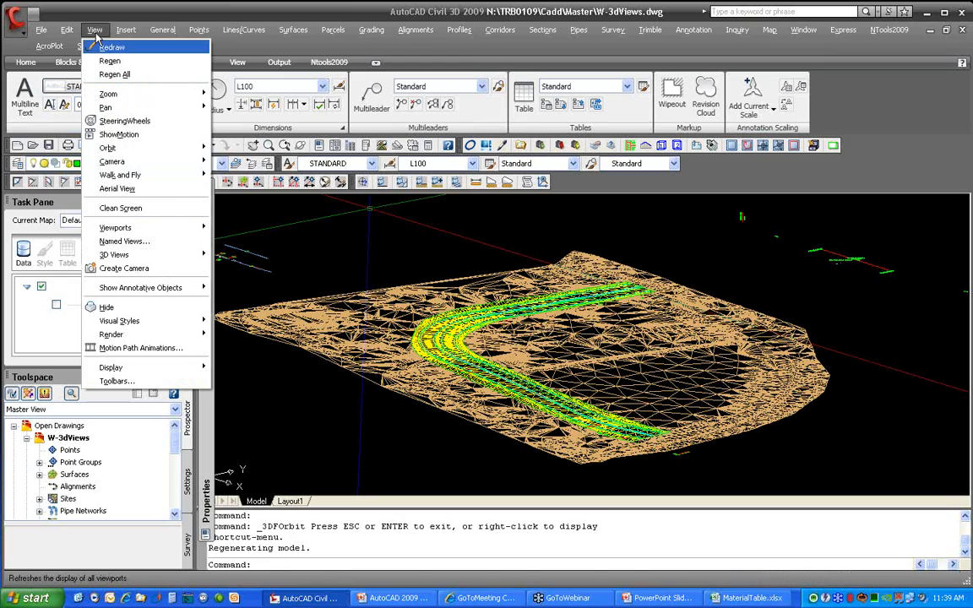
mouse_move(123, 319)
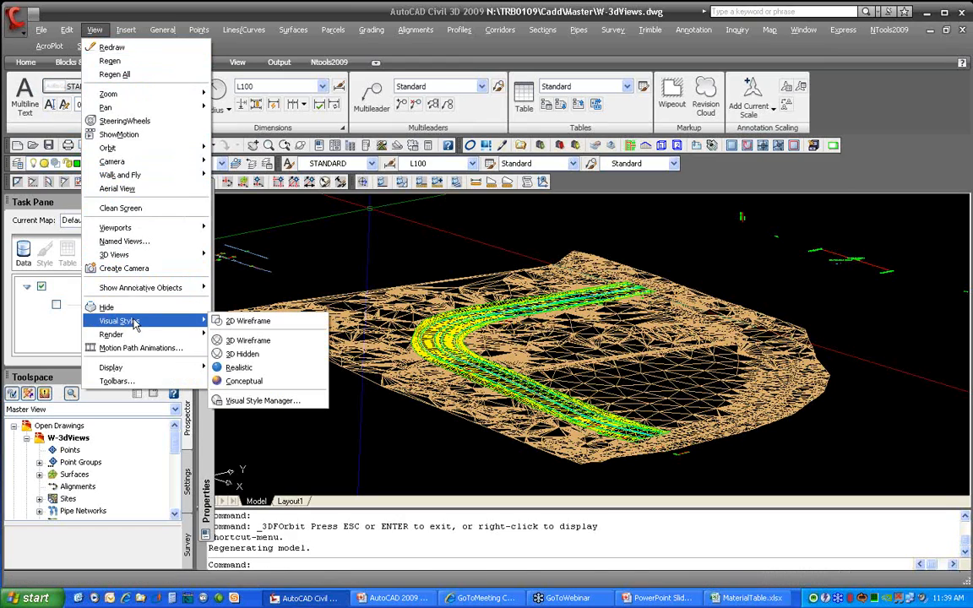
left_click(268, 384)
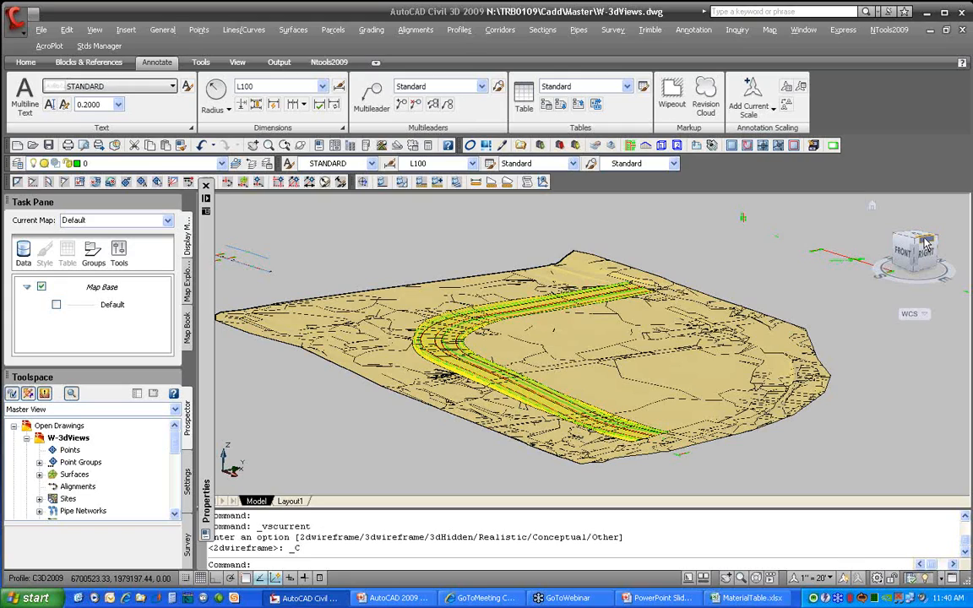
Inspect the model from the ViewCube's right, back and left sides, ending in the Top view rotated with north up
left_click(924, 242)
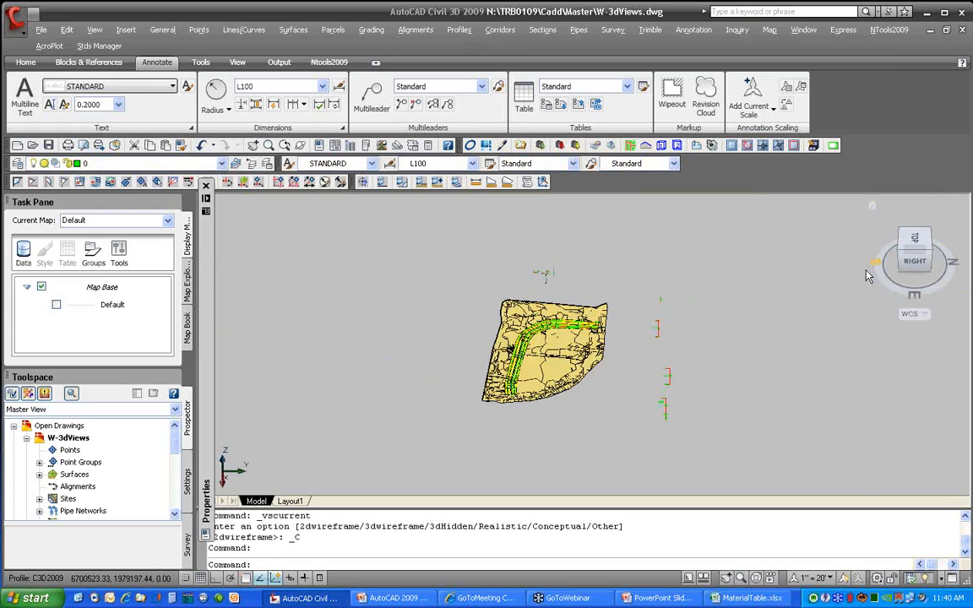
left_click(930, 240)
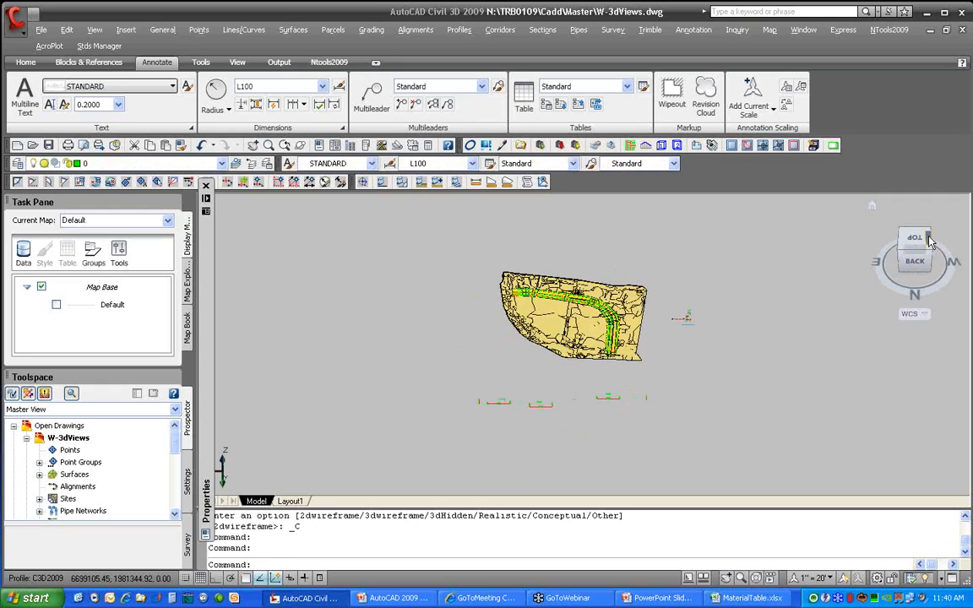
left_click(930, 240)
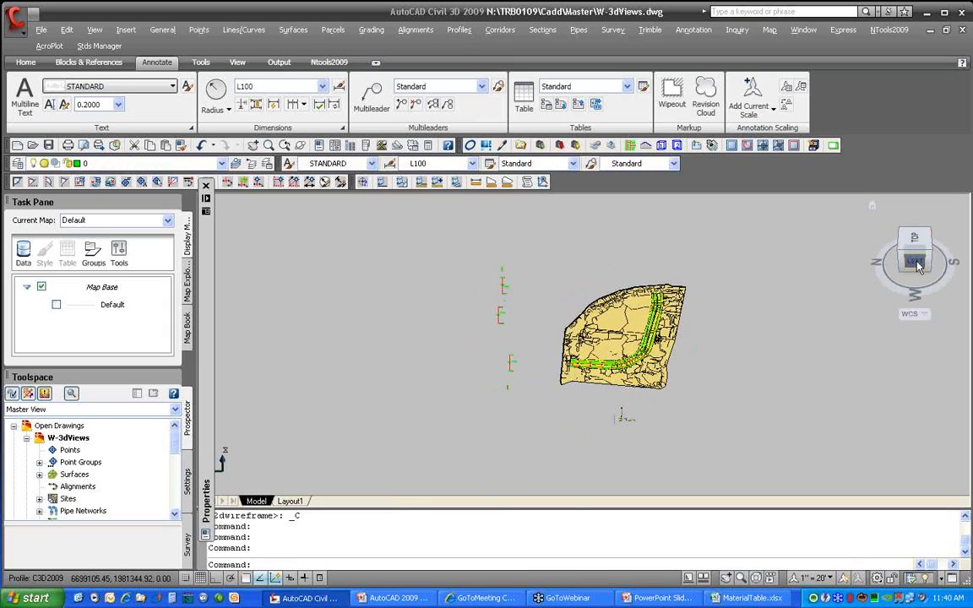
left_click(919, 263)
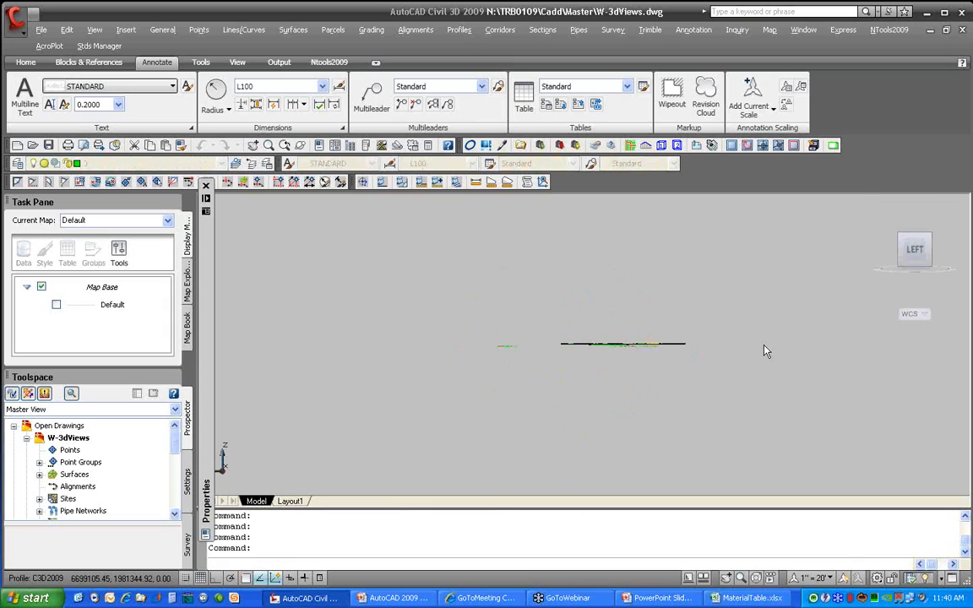
left_click(919, 230)
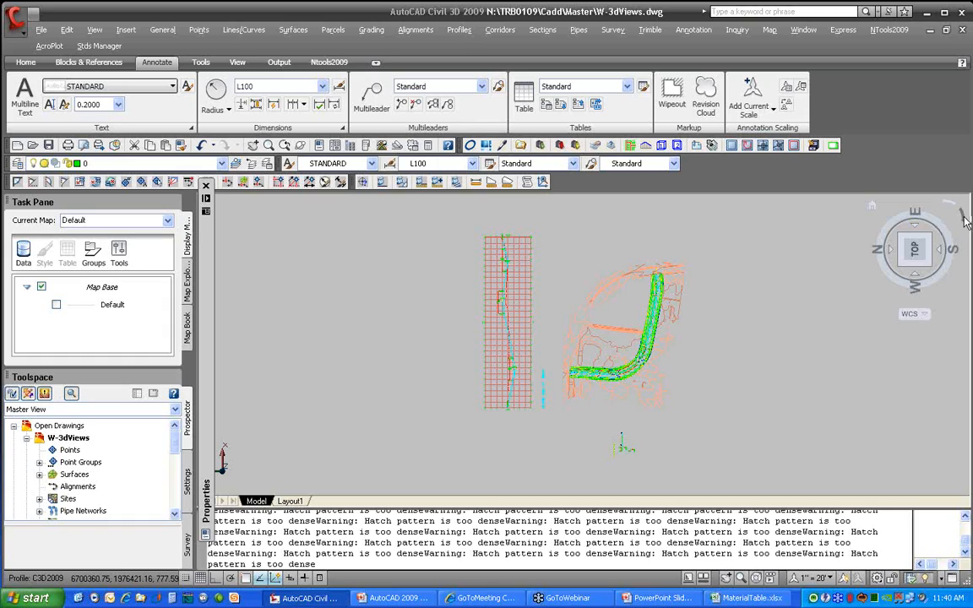
left_click(964, 222)
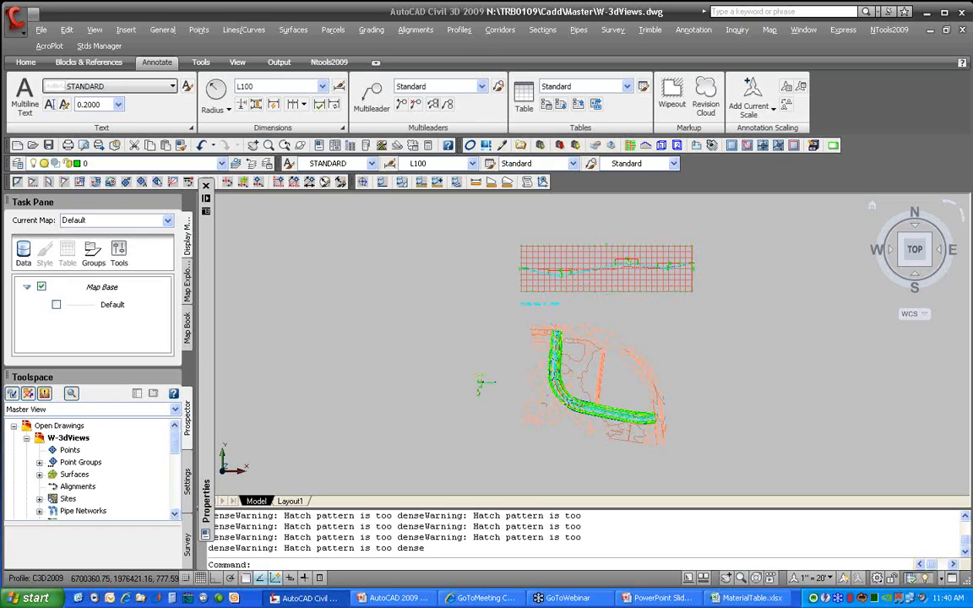
Orbit the model with the ViewCube from its top-front-right corner view and return to the home view
left_click(932, 268)
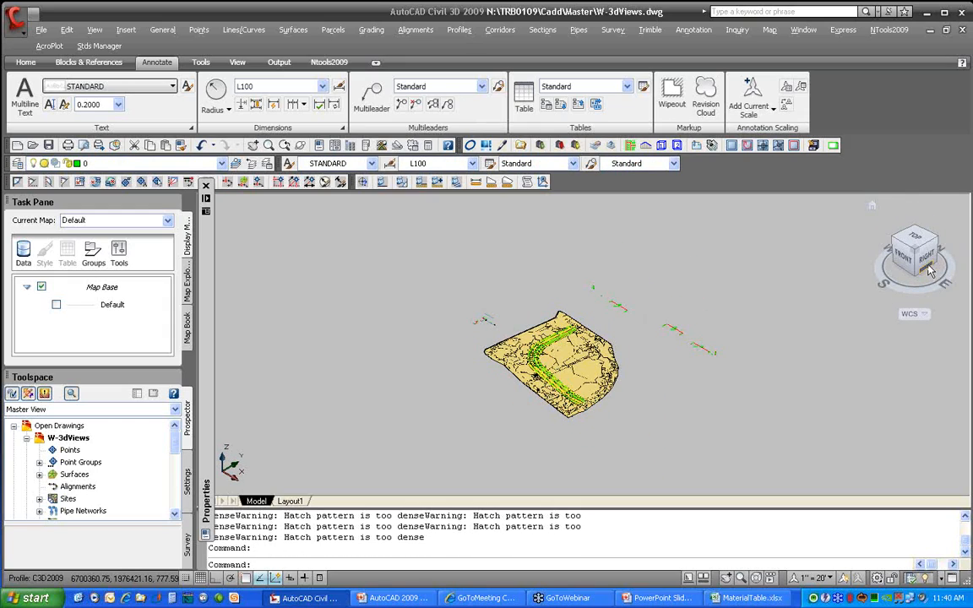
left_click(885, 286)
left_click_drag(885, 290, 794, 274)
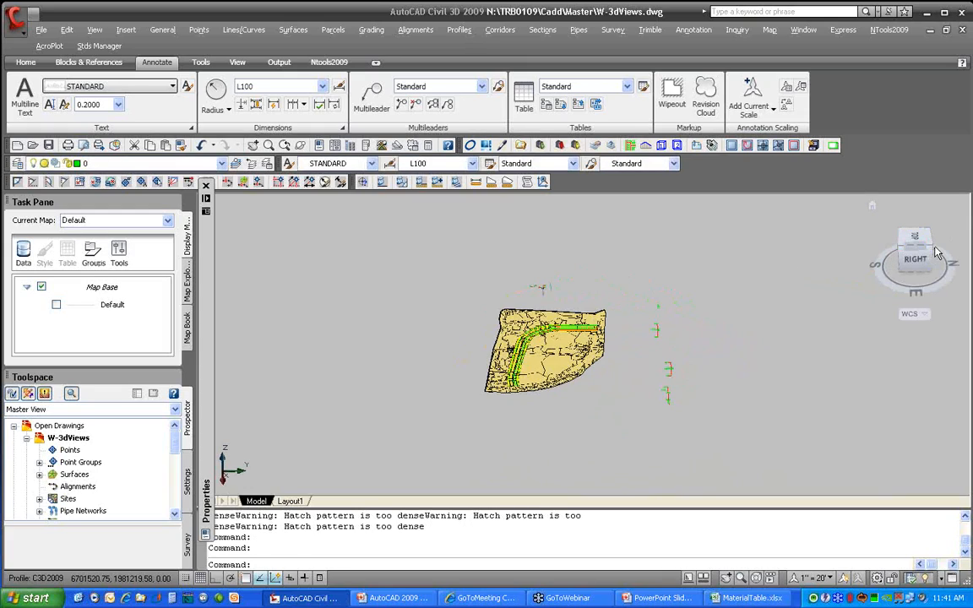
left_click_drag(914, 263, 874, 211)
left_click(873, 209)
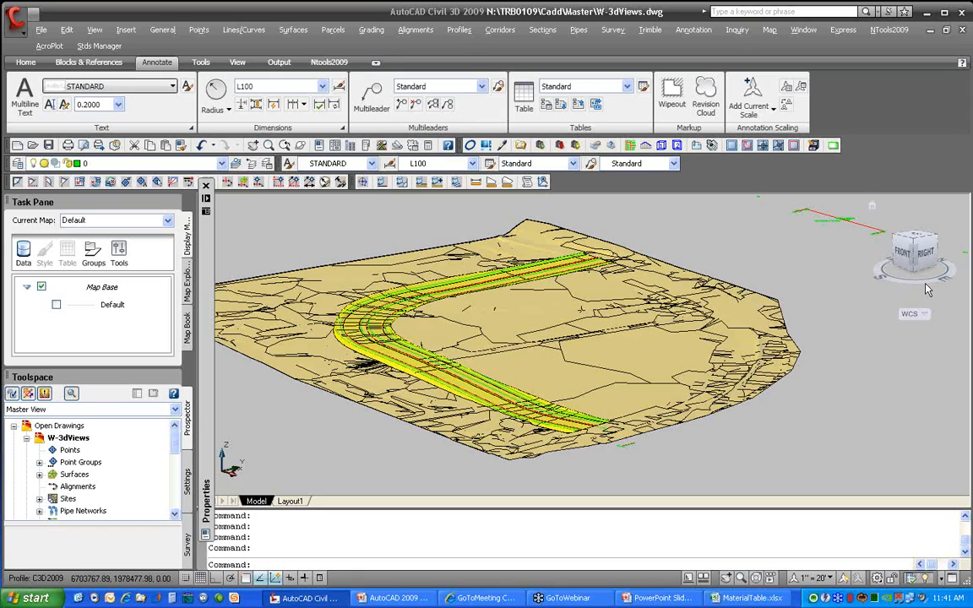
right_click(925, 255)
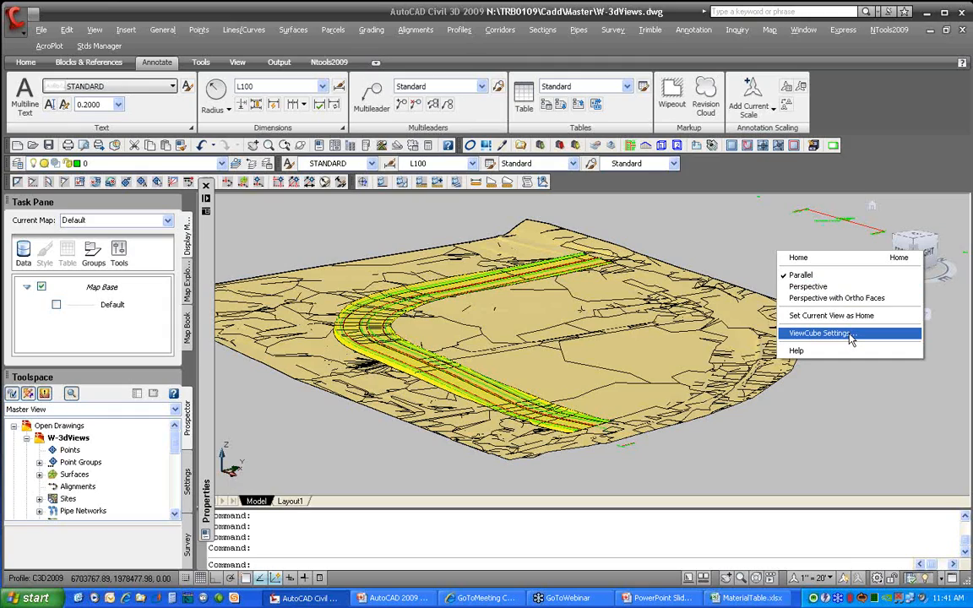
left_click(739, 244)
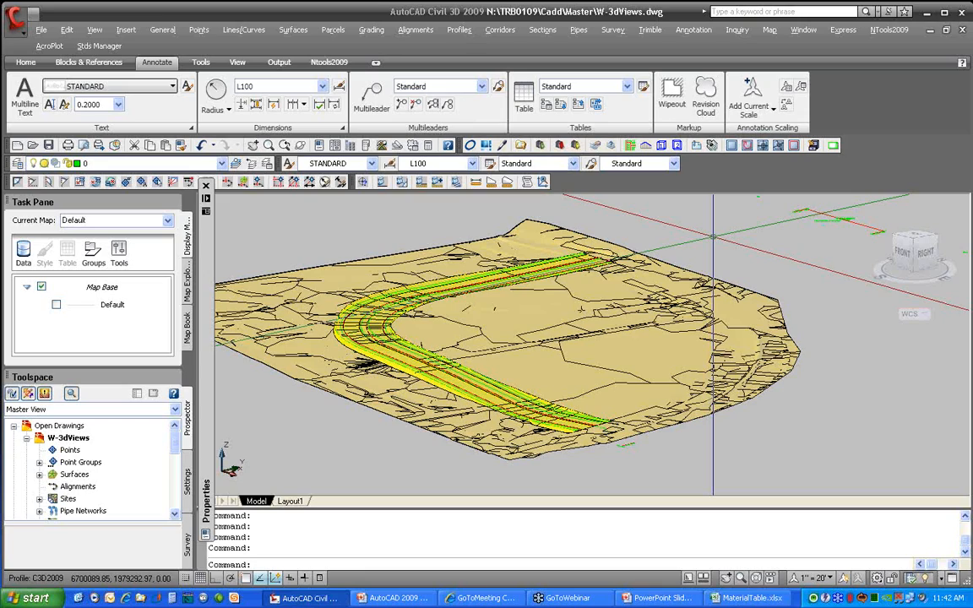
Start SteeringWheels, center on the corridor bend, and orbit, zoom and pan for a closer view of it
left_click(756, 581)
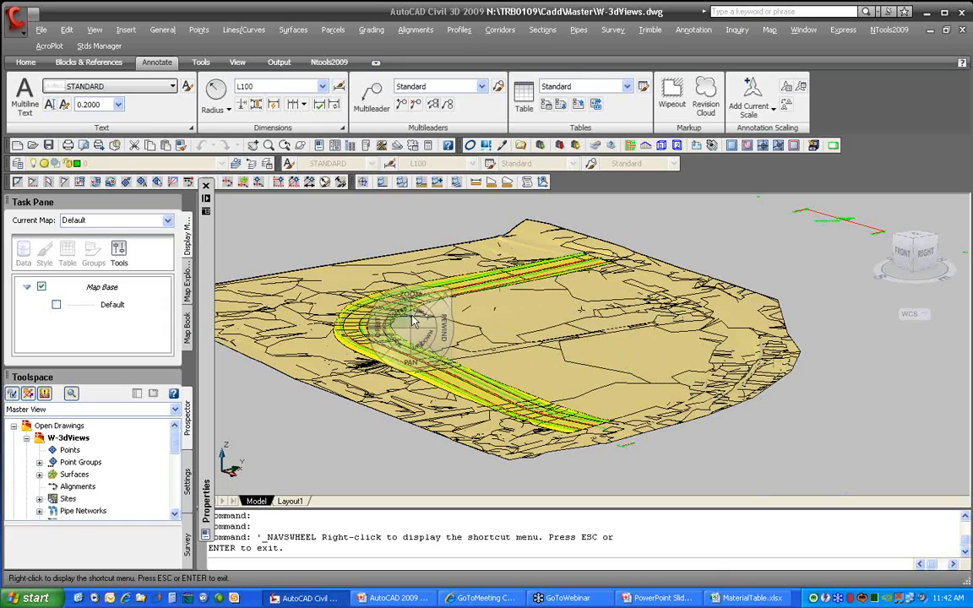
left_click_drag(400, 322, 399, 322)
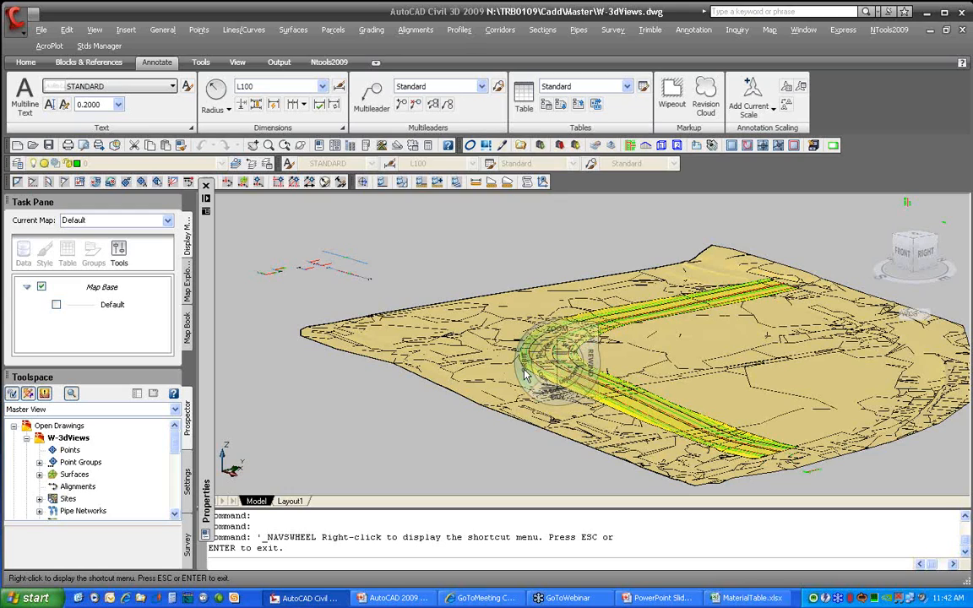
left_click_drag(525, 376, 478, 365)
left_click_drag(486, 372, 584, 383)
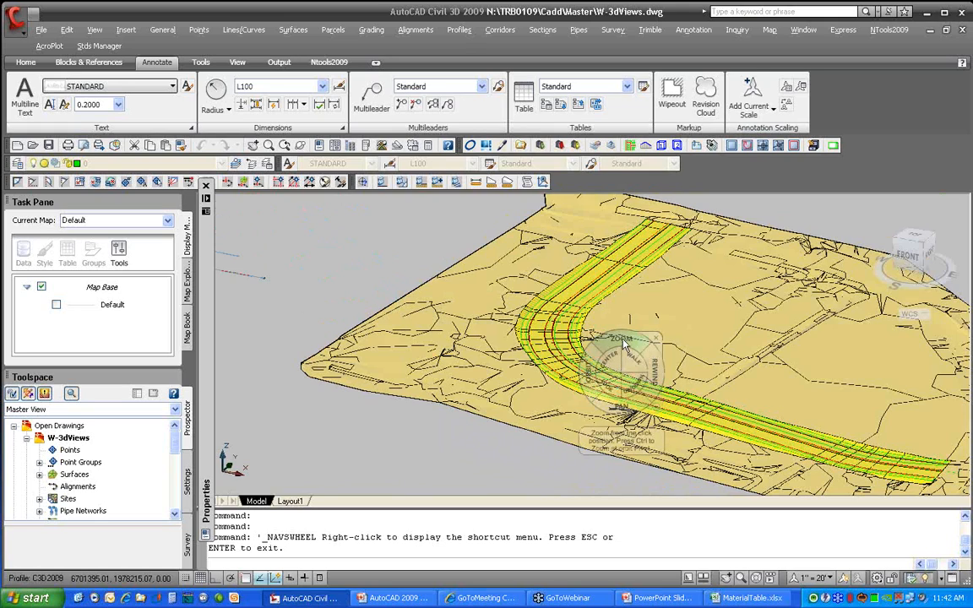
mouse_move(623, 340)
left_mouse_down()
mouse_move(615, 260)
mouse_move(620, 355)
left_mouse_up()
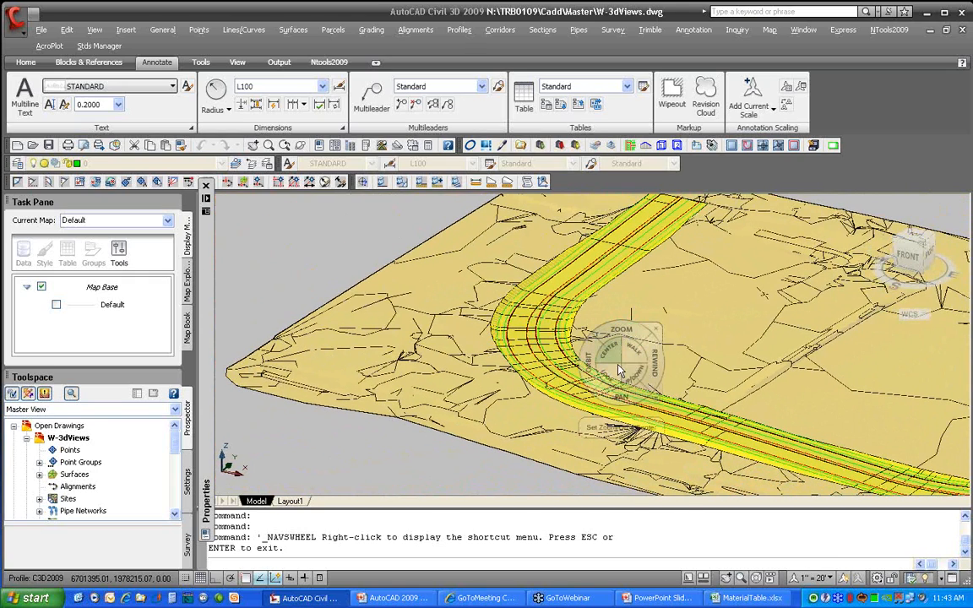
left_click_drag(619, 411, 606, 382)
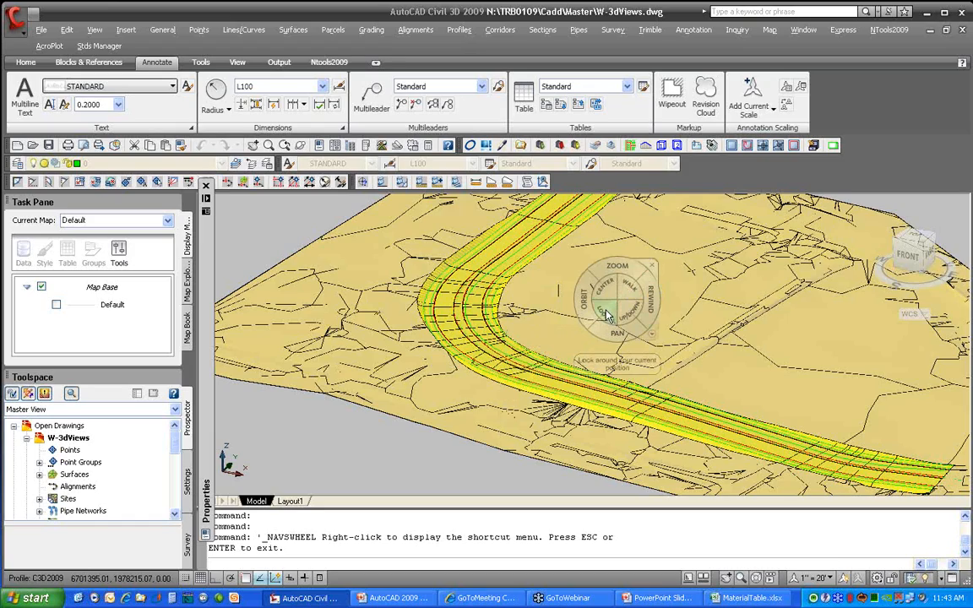
Look around the corridor with the wheel's Look tool and rewind the navigation history to an earlier view of the whole site
left_click(611, 322)
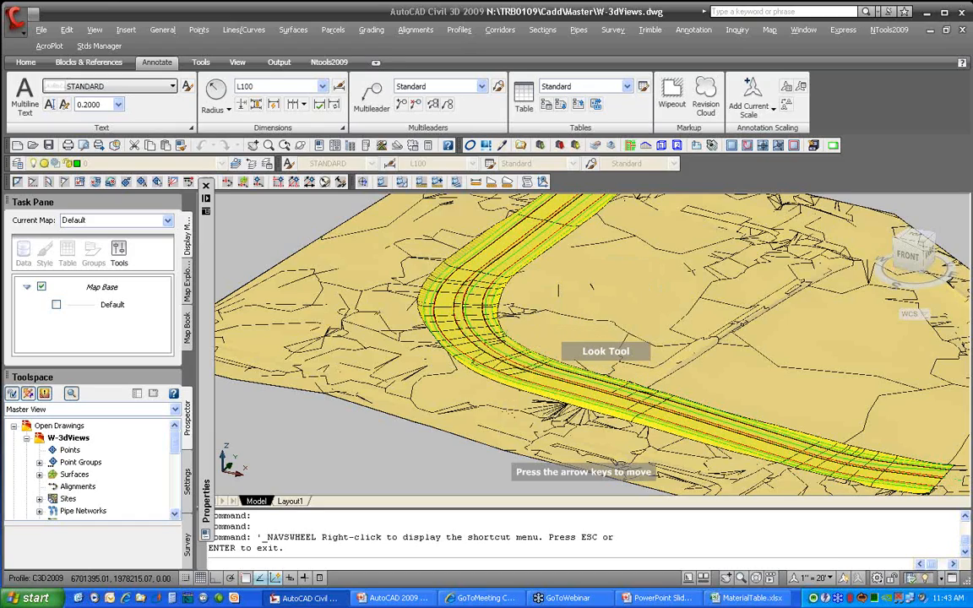
mouse_move(599, 305)
left_mouse_down()
mouse_move(601, 289)
mouse_move(602, 305)
mouse_move(579, 306)
mouse_move(610, 305)
mouse_move(545, 305)
mouse_move(615, 306)
mouse_move(578, 297)
mouse_move(603, 303)
left_mouse_up()
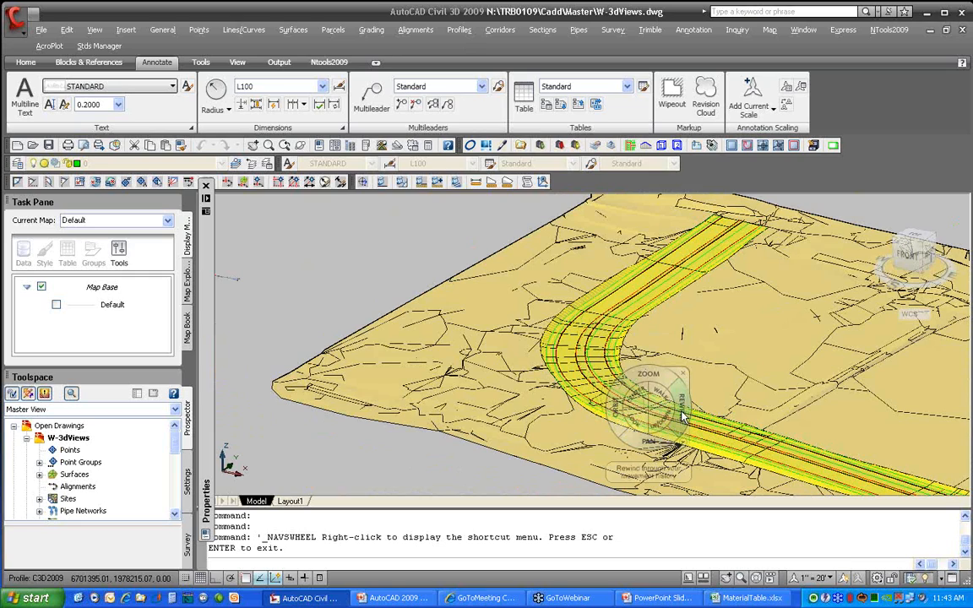
left_click_drag(683, 419, 440, 437)
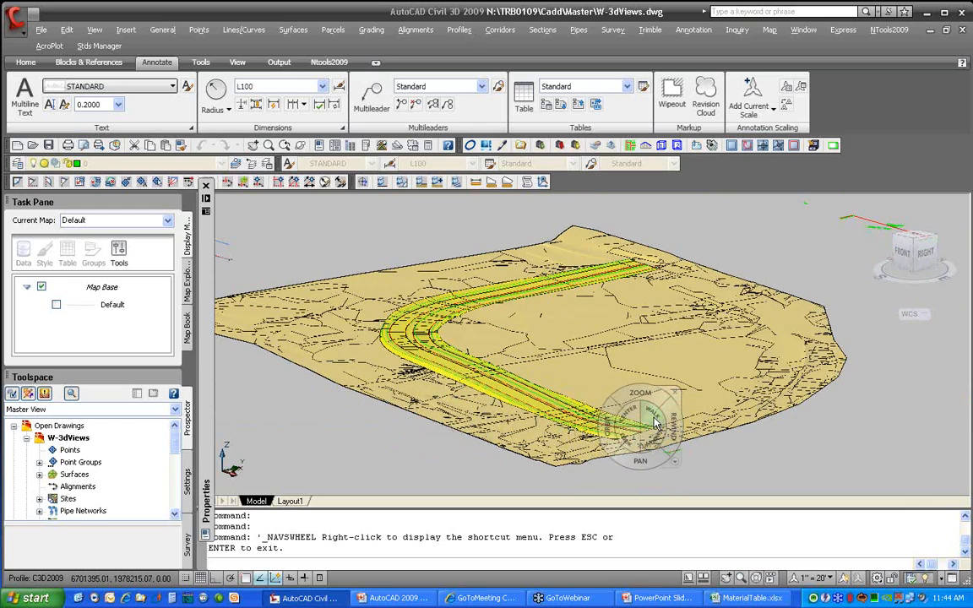
Walk through the corridor model with the wheel's Walk and Zoom tools, and rewind to an earlier view of the bend
left_click_drag(654, 422, 632, 405)
mouse_move(571, 385)
left_mouse_down()
mouse_move(552, 377)
mouse_move(570, 395)
left_mouse_up()
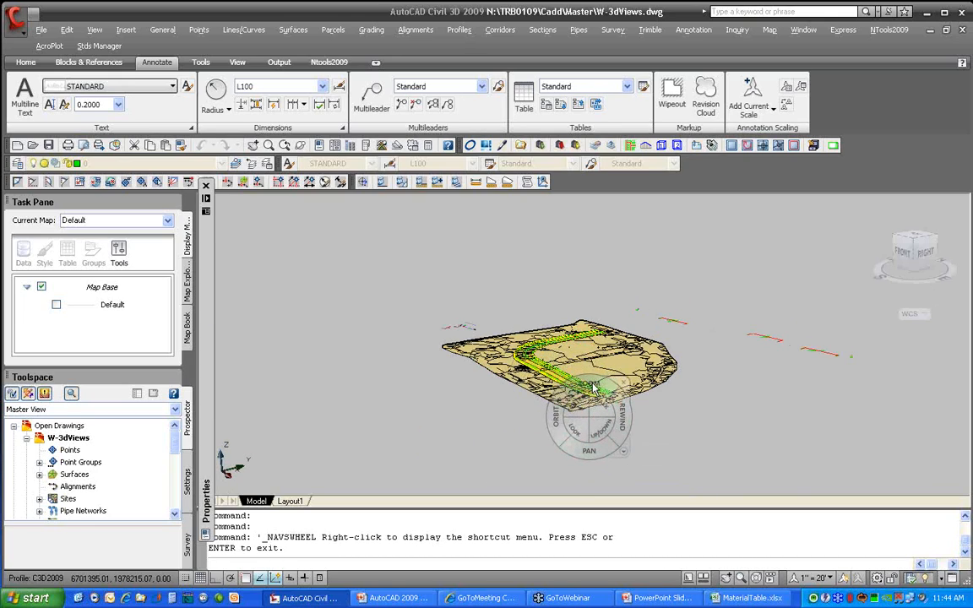
left_click_drag(592, 379, 596, 321)
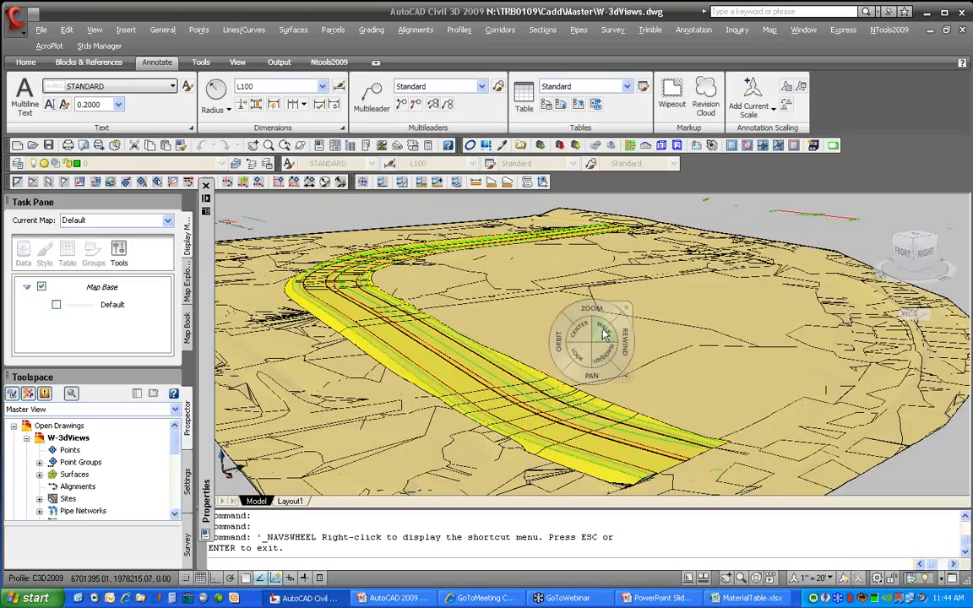
left_click_drag(602, 327, 712, 391)
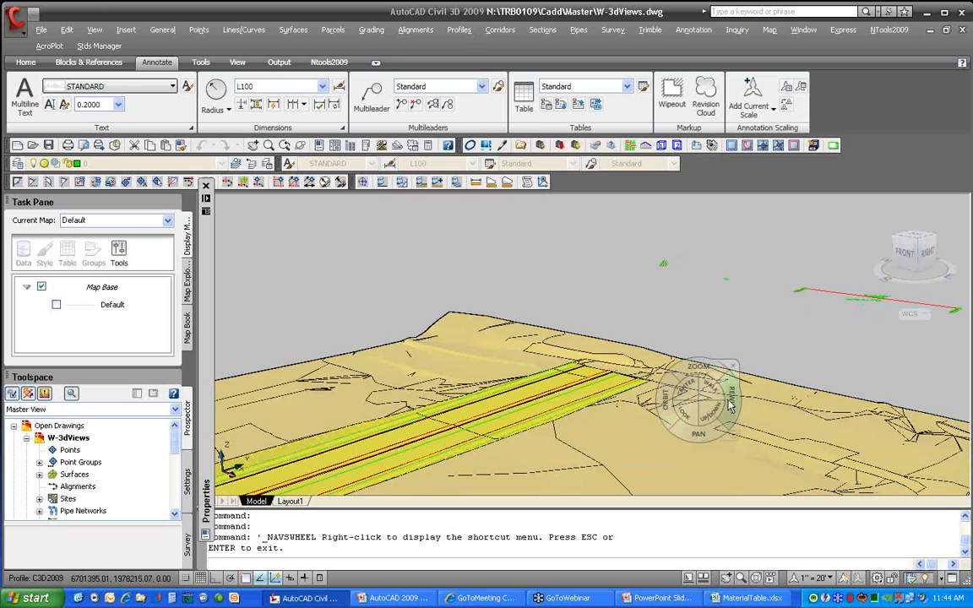
left_click(726, 397)
left_click_drag(728, 397, 560, 400)
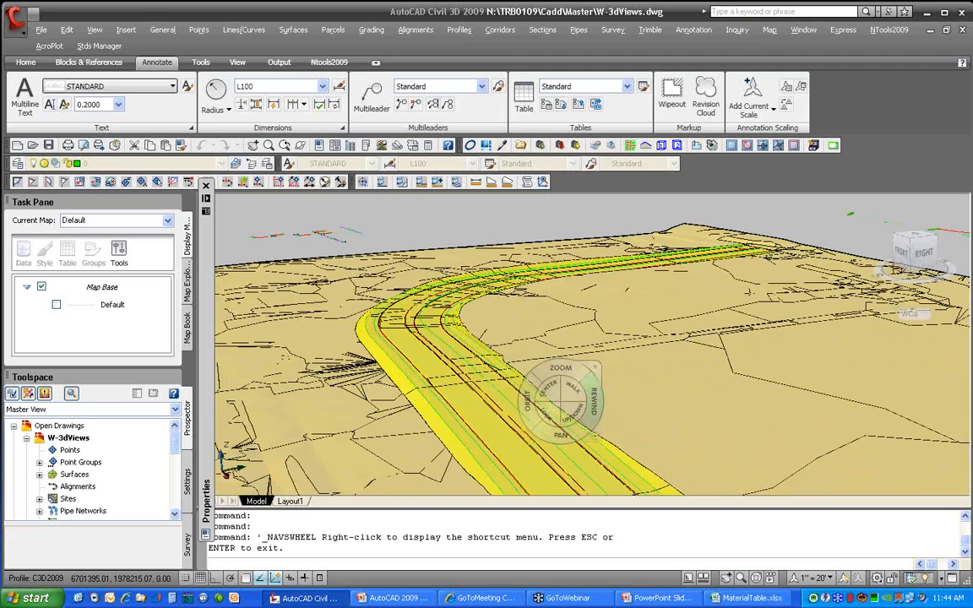
Set the big wheel opacity to 77% in the SteeringWheels settings, trying a walk speed of 5.1 before lowering it again
left_click(602, 437)
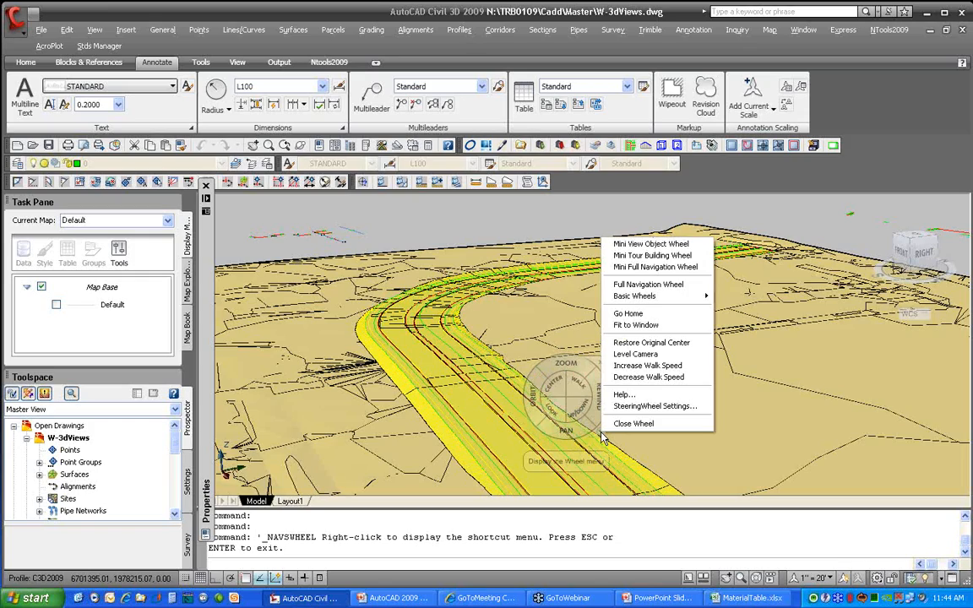
left_click(663, 407)
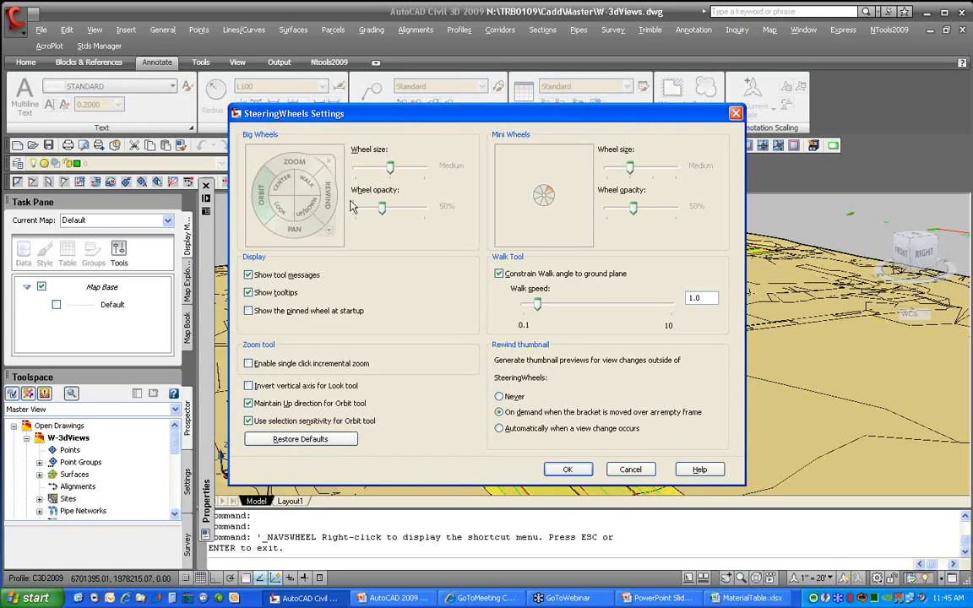
left_click_drag(382, 209, 412, 213)
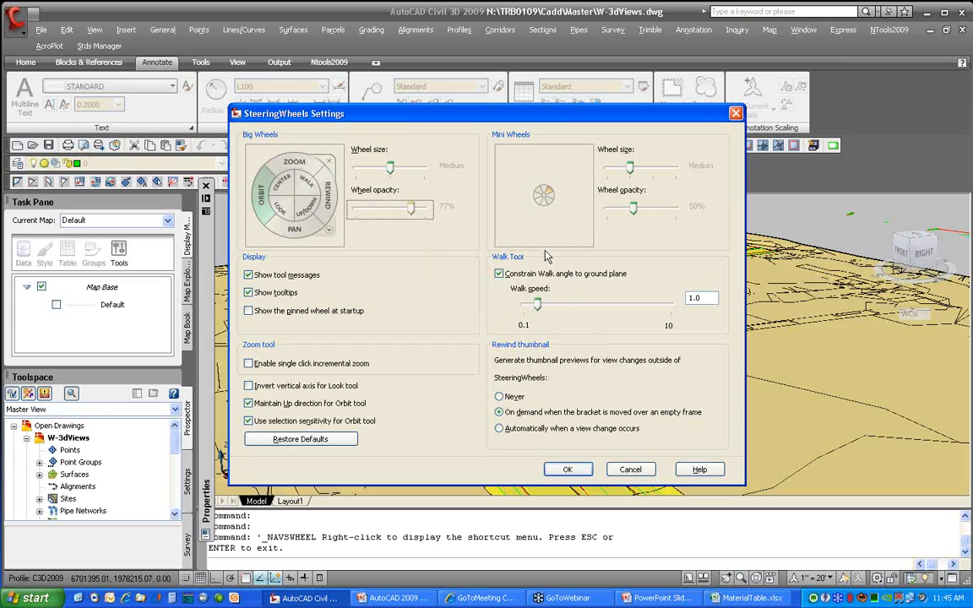
left_click_drag(538, 311, 598, 305)
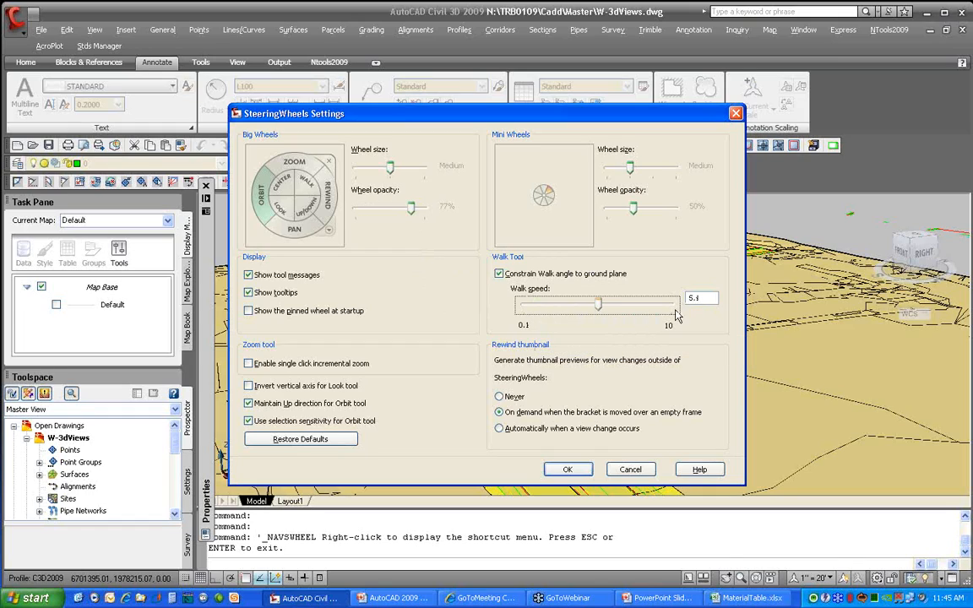
left_click_drag(599, 307, 541, 307)
left_click(568, 470)
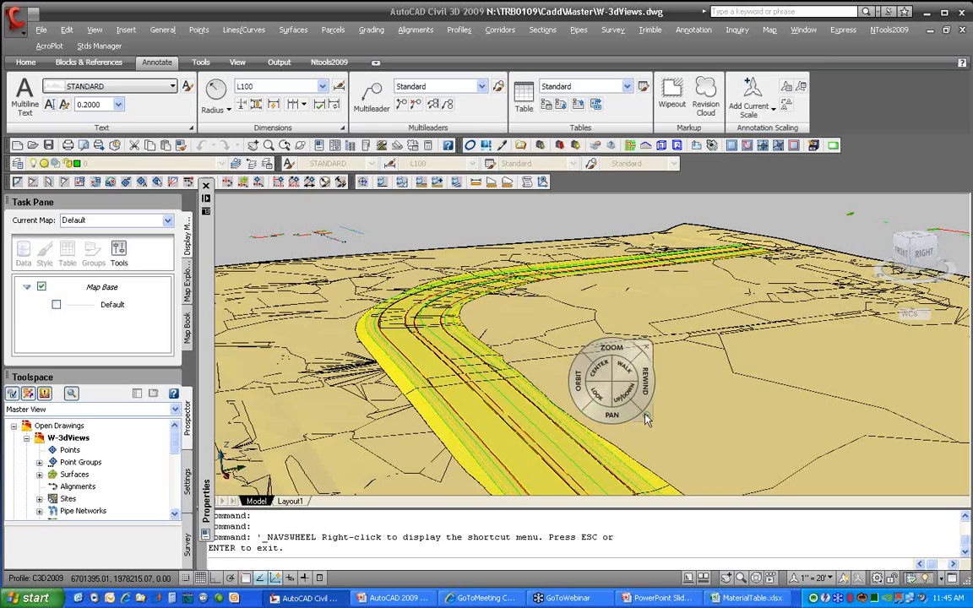
Switch to the View Object wheel, center on the corridor bend, and zoom and orbit around that pivot
left_click(646, 417)
mouse_move(698, 281)
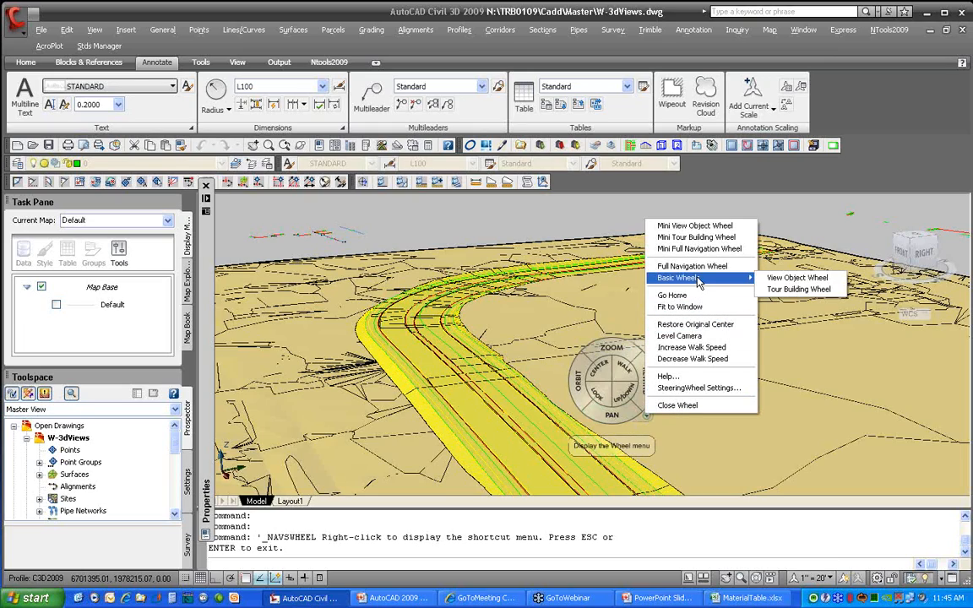
left_click(787, 284)
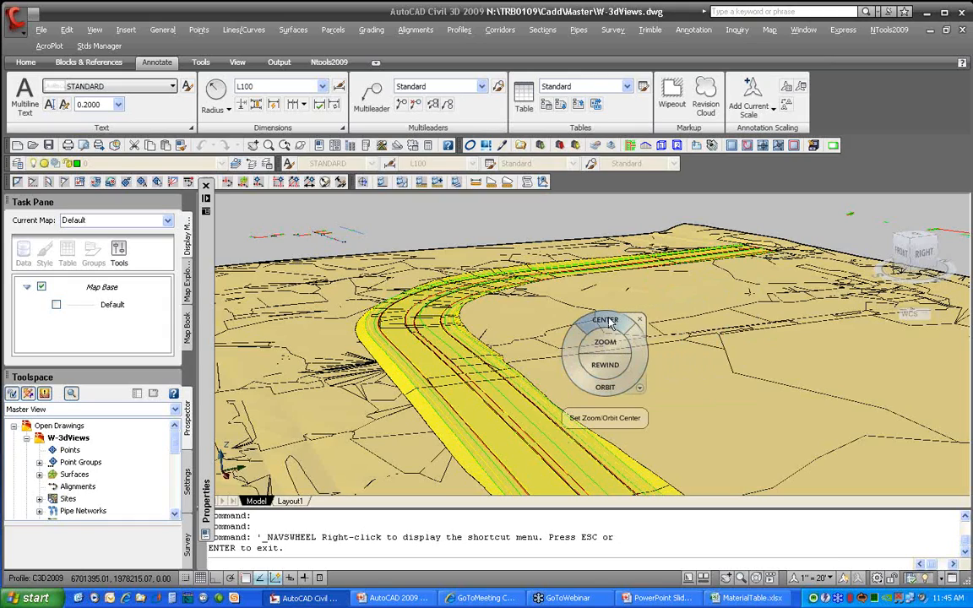
left_click_drag(609, 323, 407, 312)
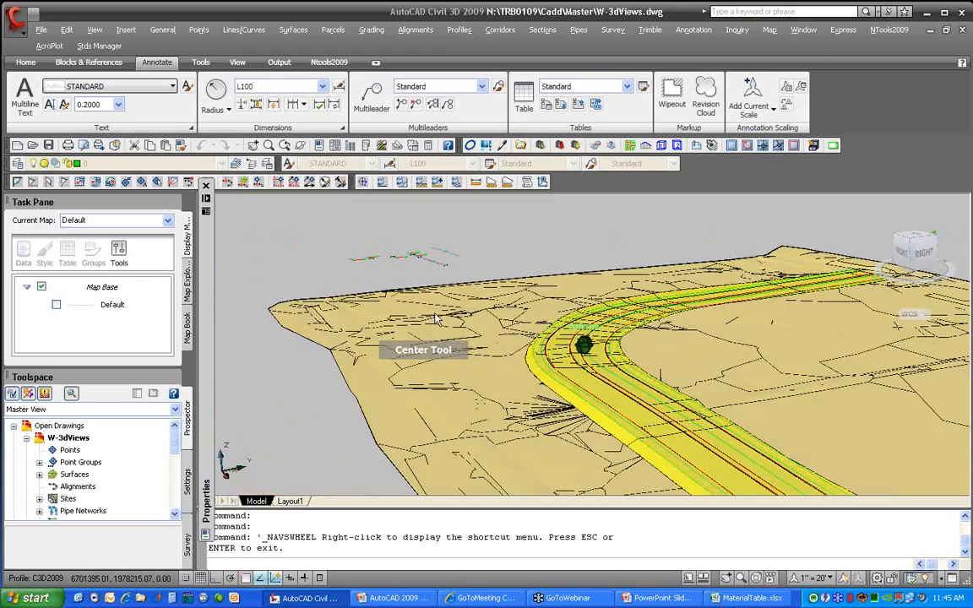
left_click_drag(571, 367, 595, 285)
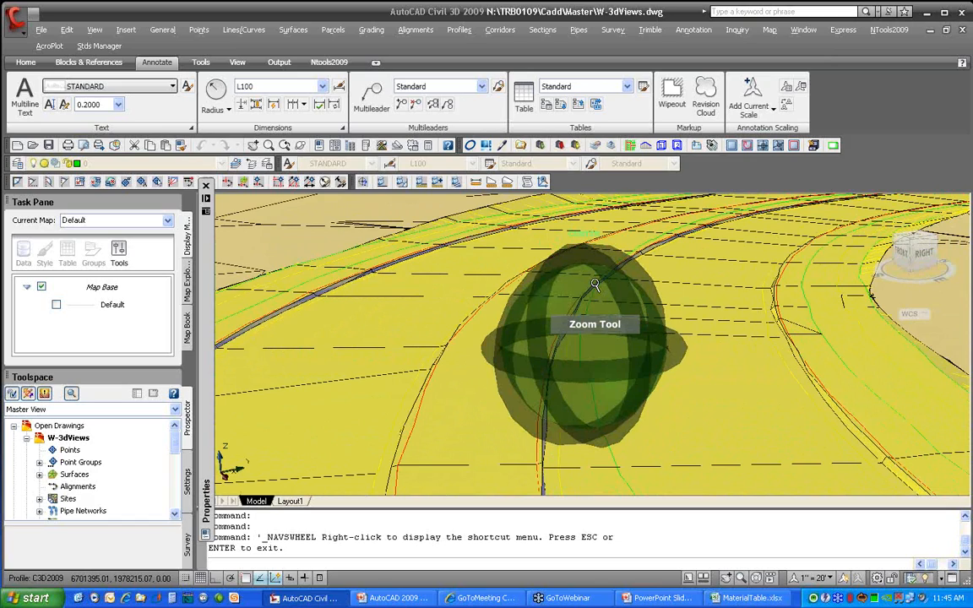
left_click_drag(595, 288, 584, 346)
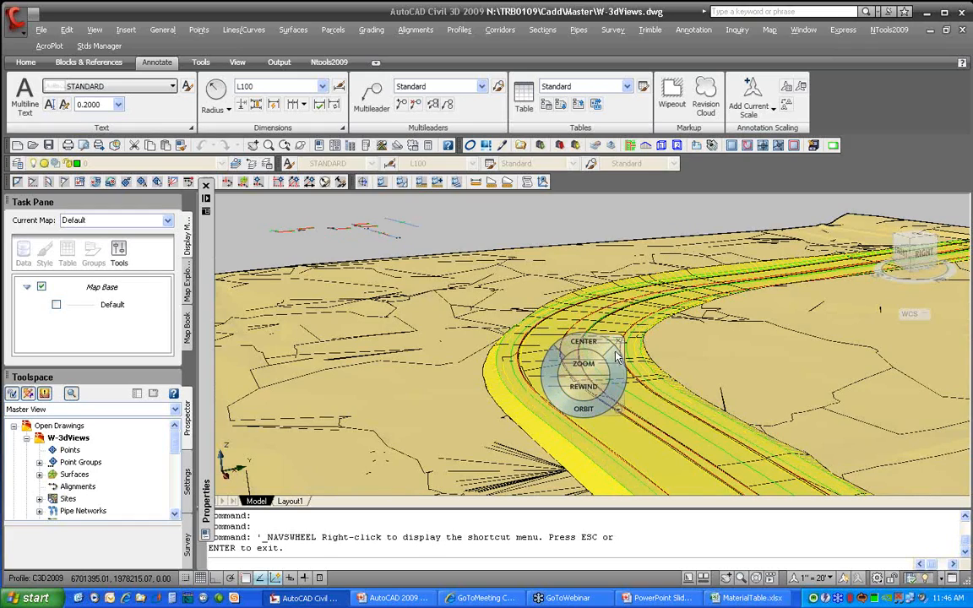
Switch to the Tour Building wheel and look around the corridor from the current position
right_click(621, 412)
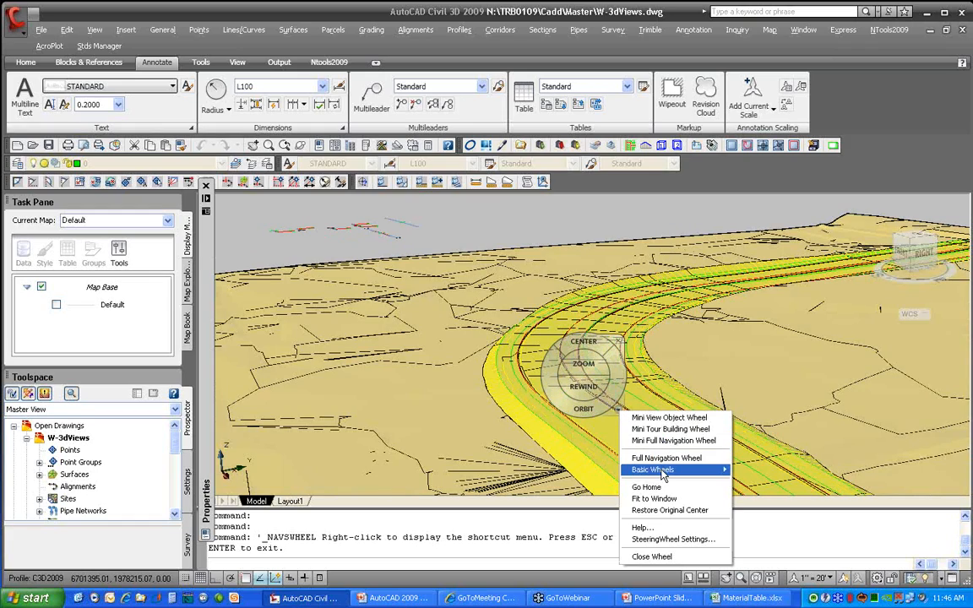
mouse_move(676, 470)
left_click(762, 482)
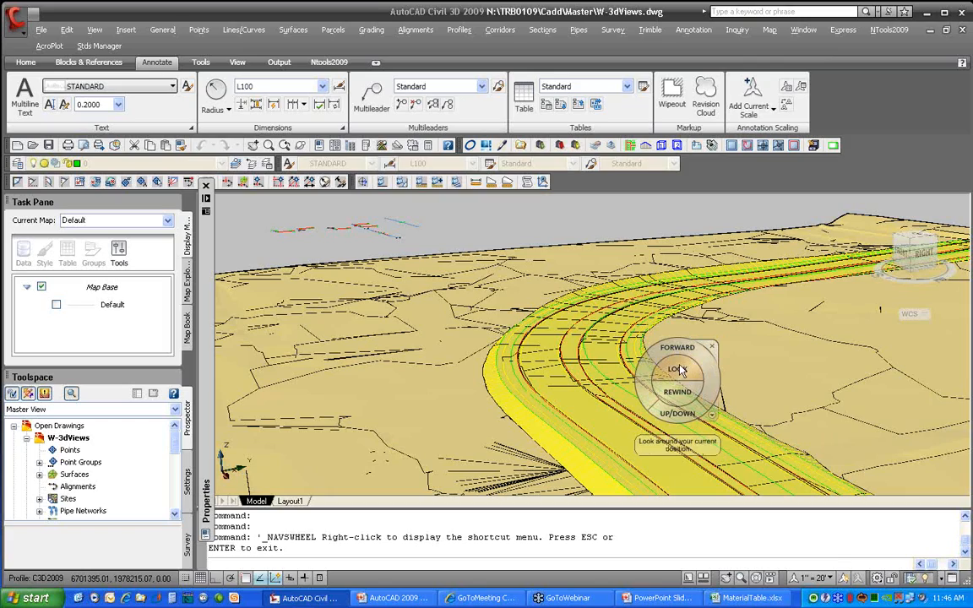
left_click_drag(681, 380, 680, 380)
left_click_drag(667, 365, 691, 378)
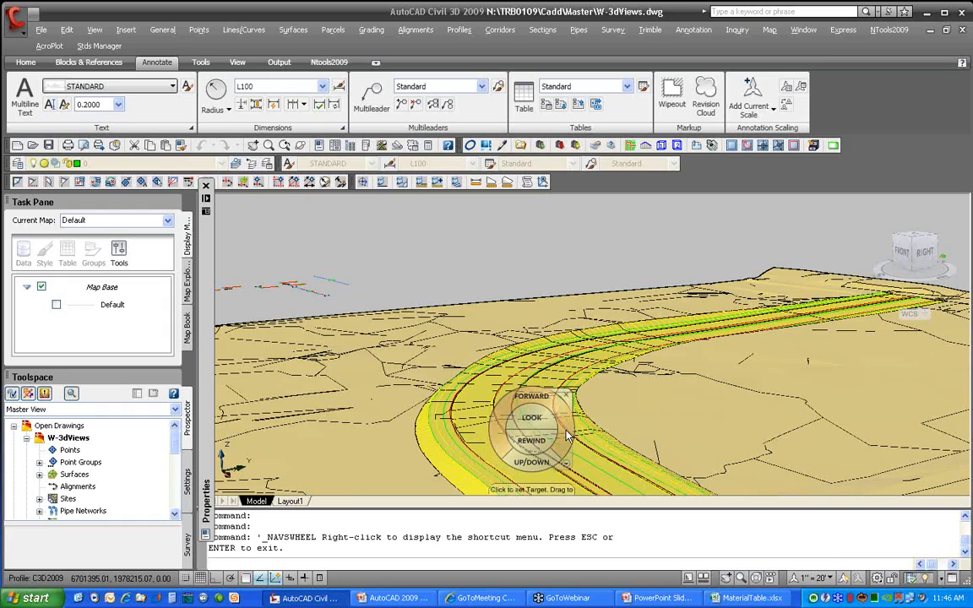
Move toward and away from the corridor surface with the Forward tool, ending in a close view of the bend
left_click(566, 434)
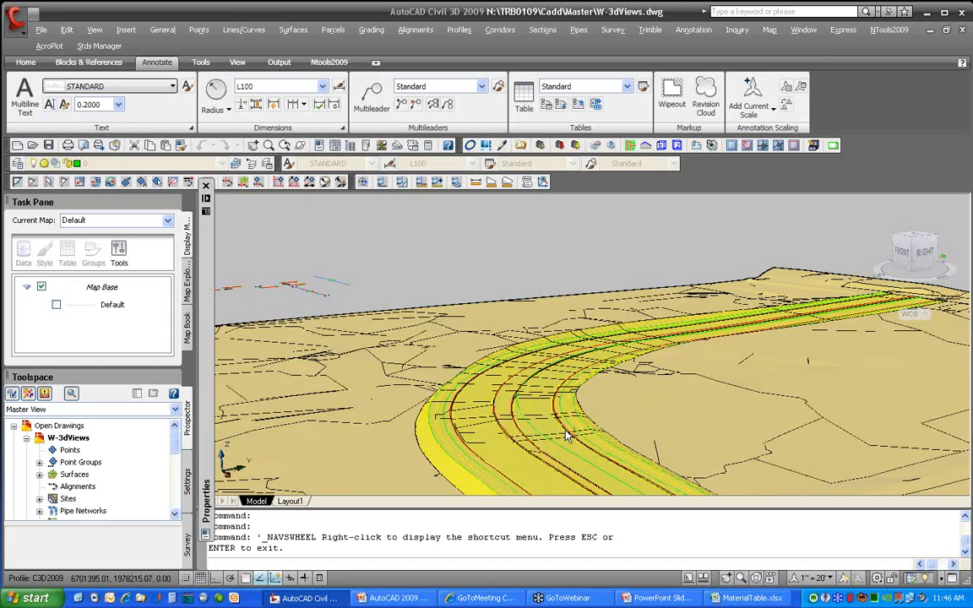
left_click_drag(566, 435, 565, 315)
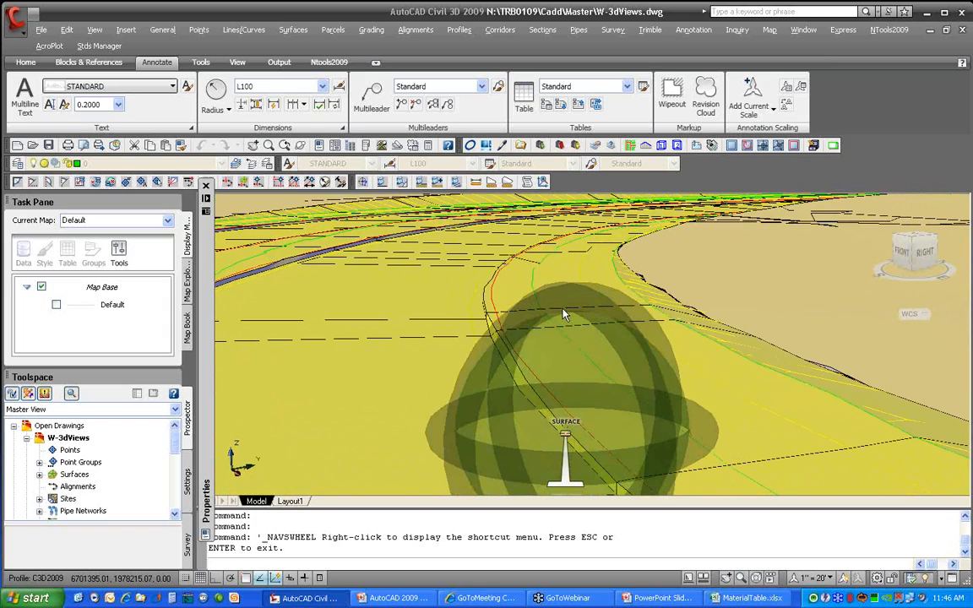
left_click_drag(564, 314, 559, 437)
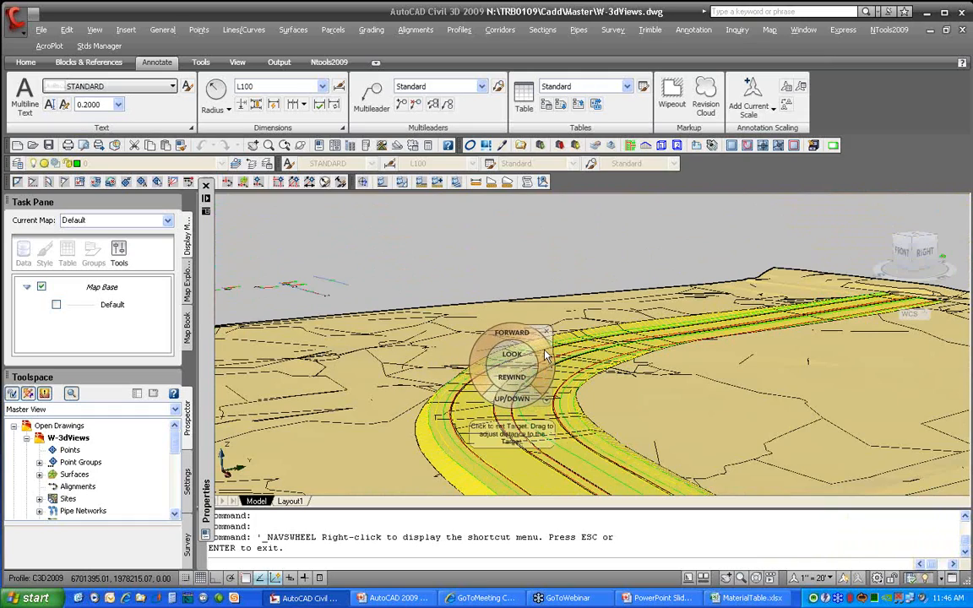
mouse_move(546, 355)
left_mouse_down()
mouse_move(550, 305)
mouse_move(536, 269)
mouse_move(534, 213)
mouse_move(532, 296)
mouse_move(531, 261)
left_mouse_up()
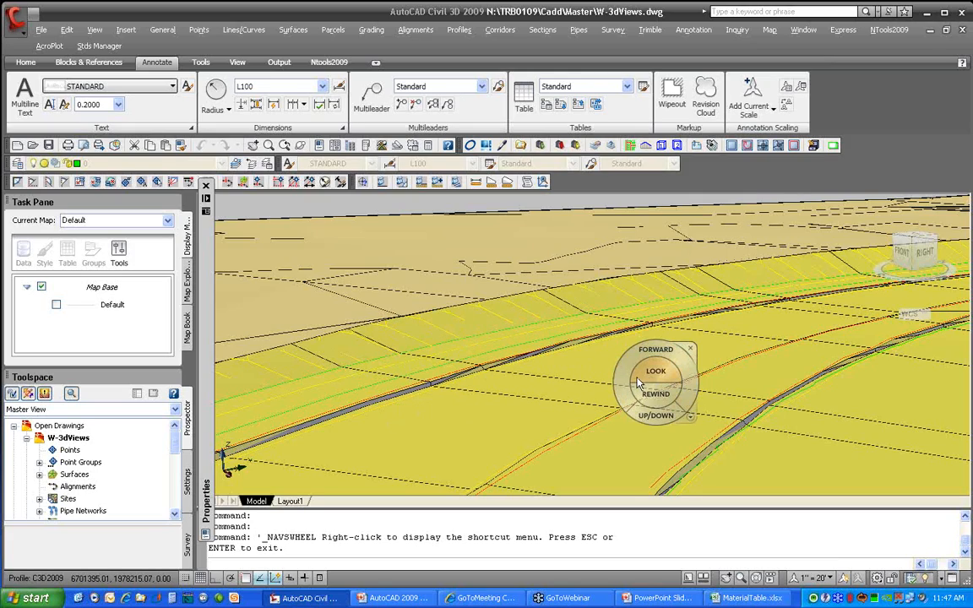
Exit SteeringWheels and close the W-3dViews drawing without saving its changes
key("Escape")
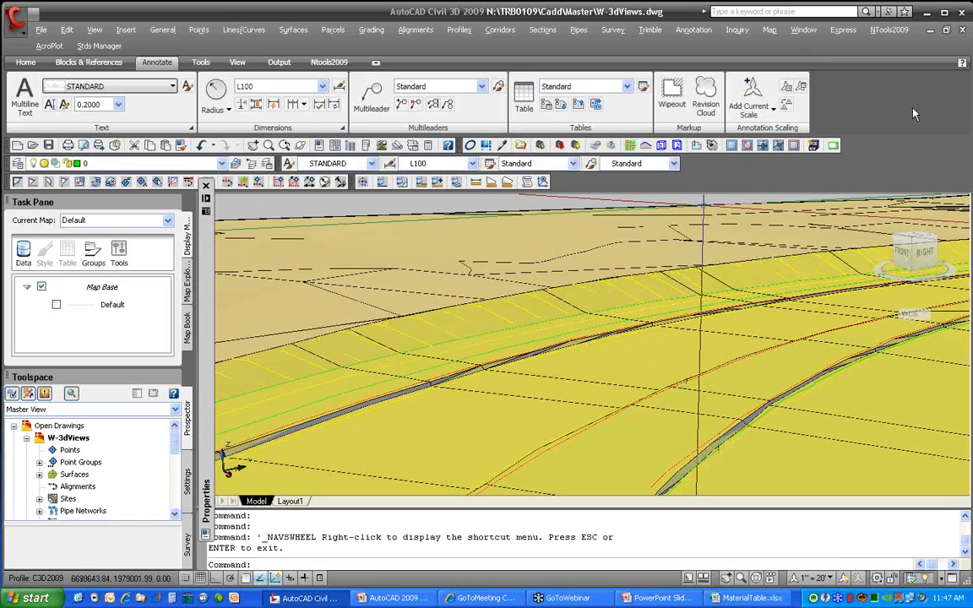
key("Escape")
key("Escape")
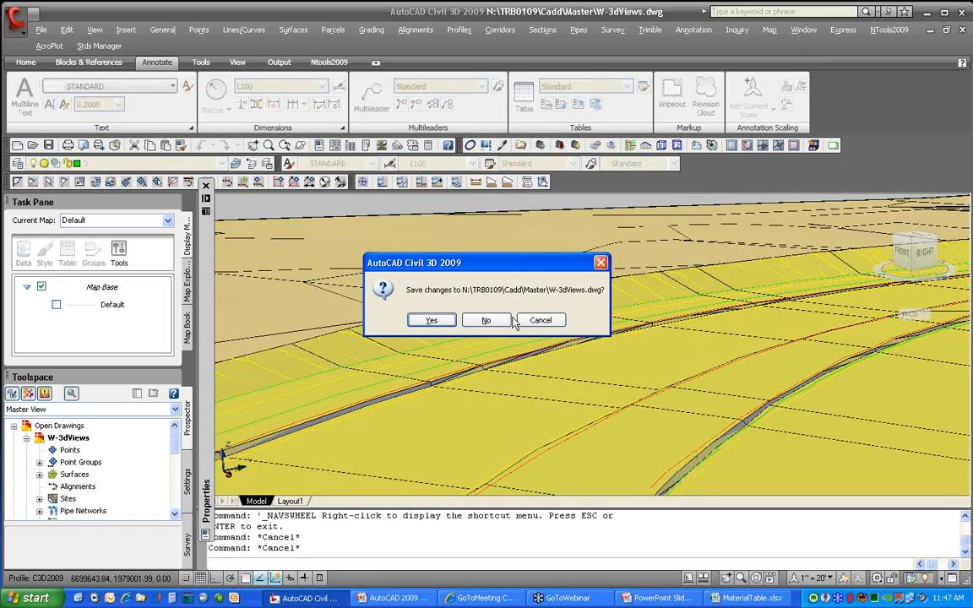
left_click(497, 322)
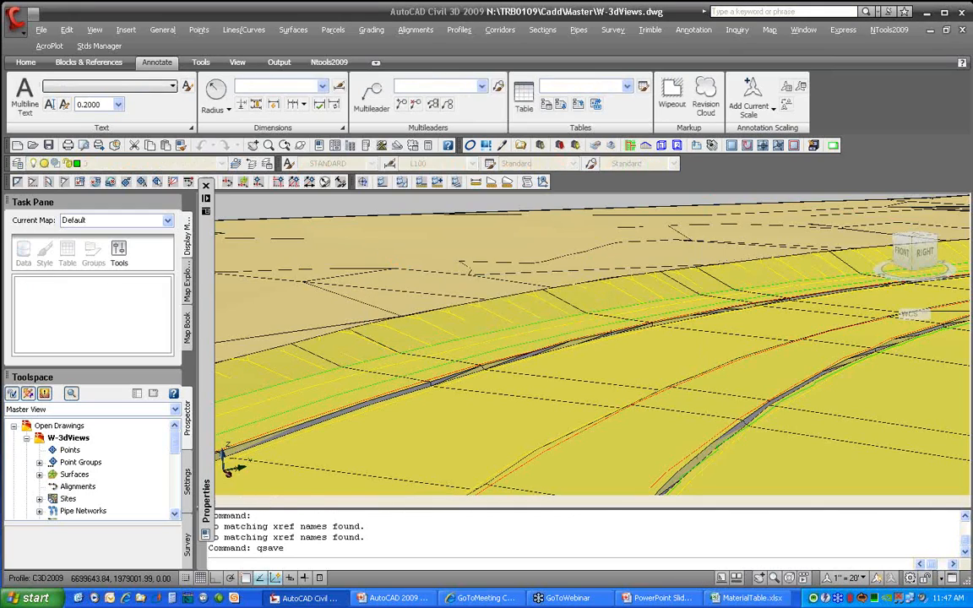
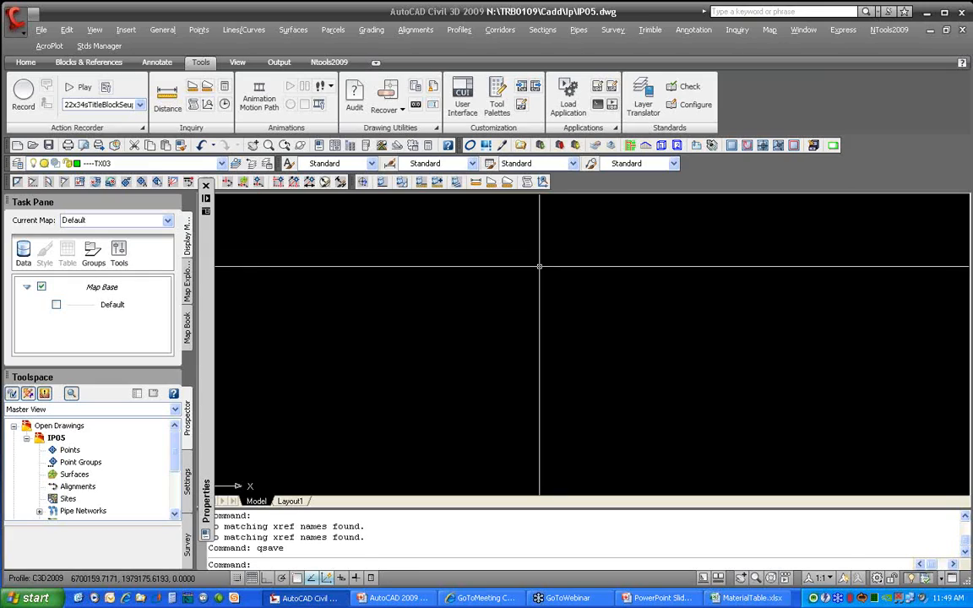
Expand the Action Recorder's action tree and make XrefAttach the current action macro
left_click(142, 104)
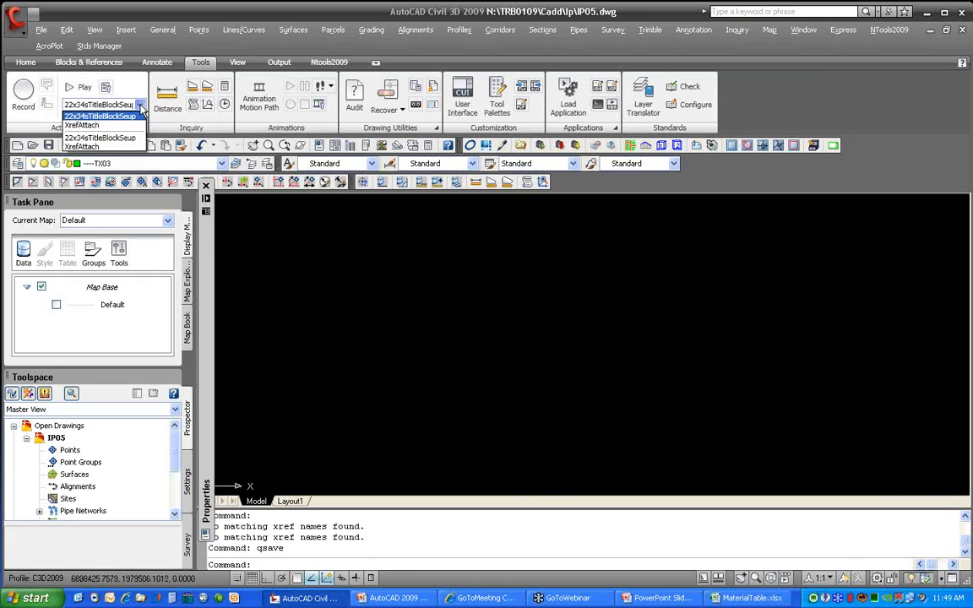
left_click(99, 126)
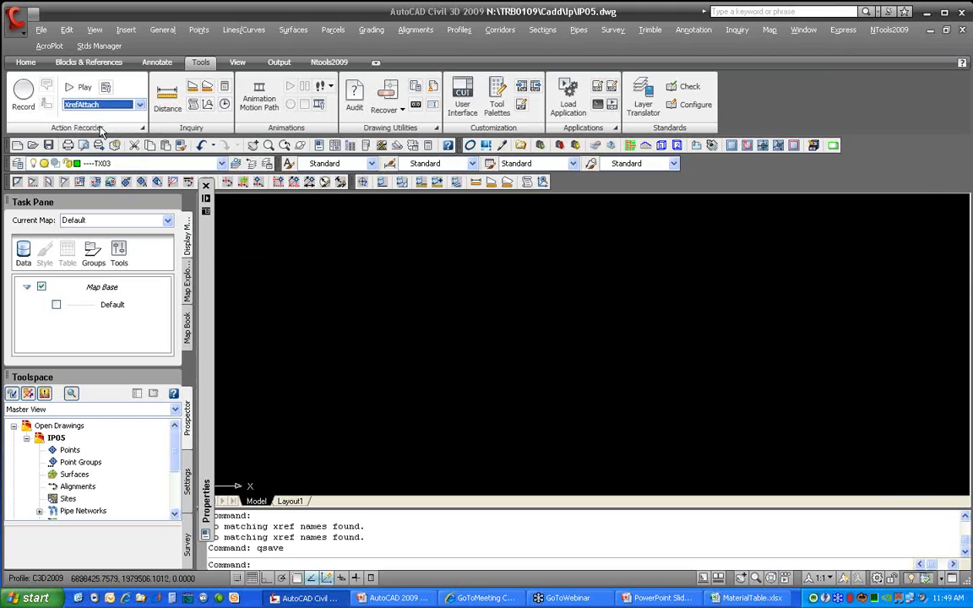
left_click(143, 129)
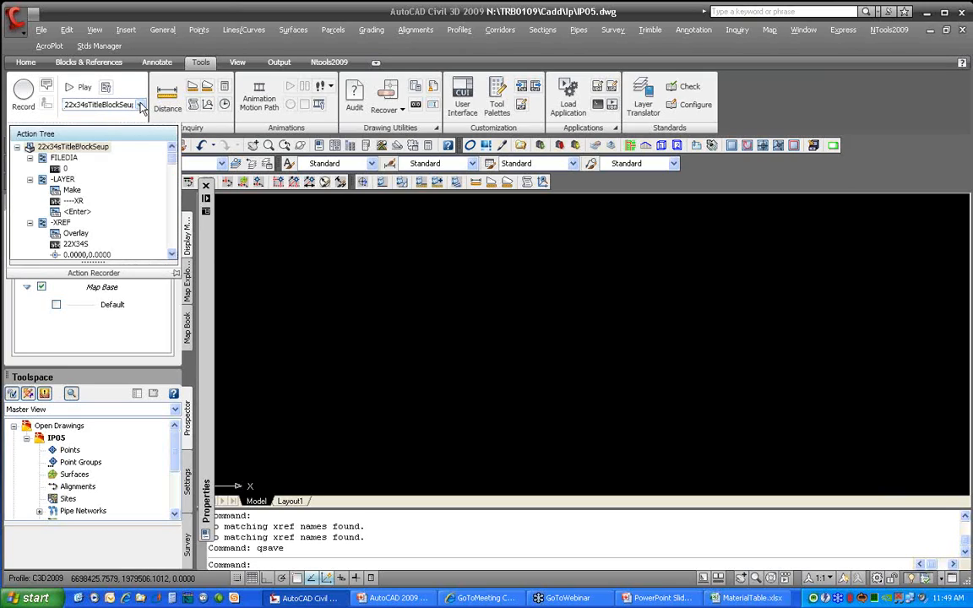
left_click(127, 104)
left_click(93, 124)
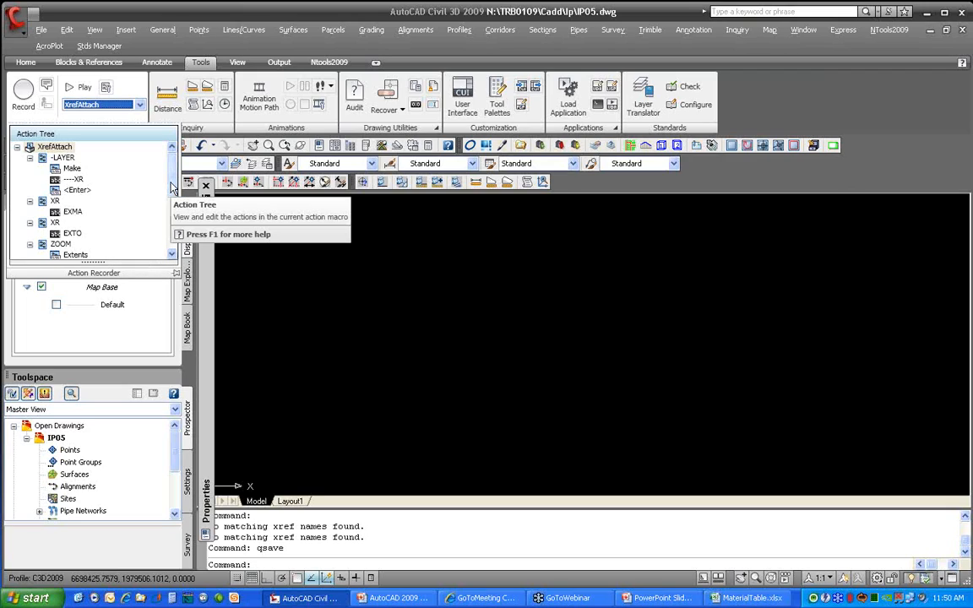
Review the recorded actions of the XrefAttach macro and play it in the IP05 model space
left_click_drag(170, 183, 167, 200)
scroll(156, 193, "down", 1)
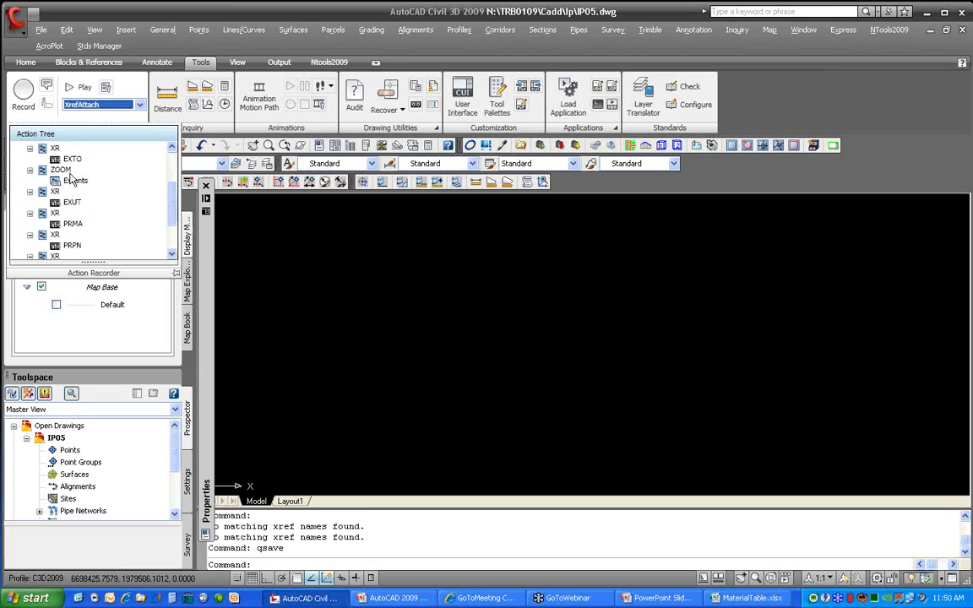
left_click_drag(169, 184, 170, 162)
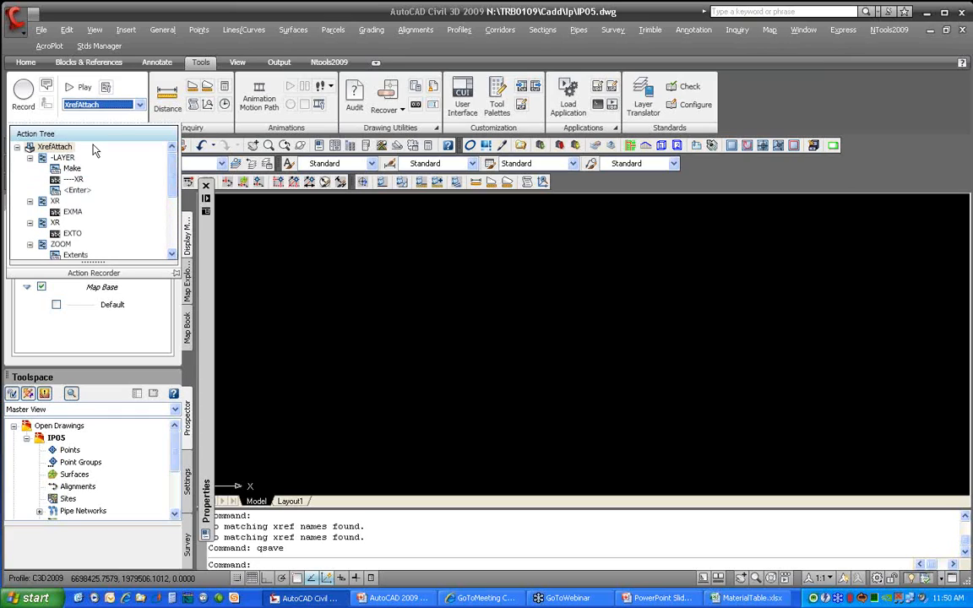
left_click(74, 94)
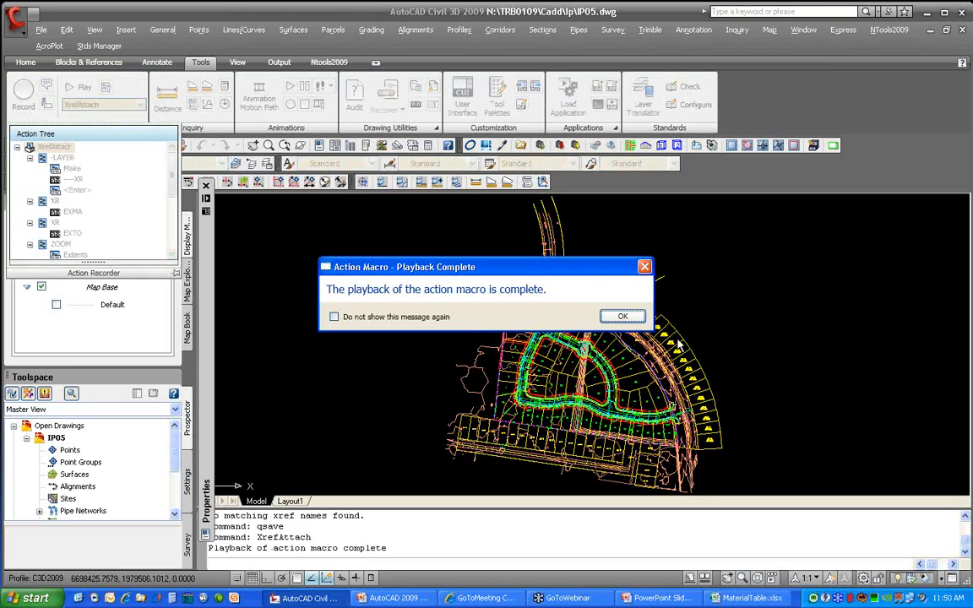
left_click(622, 318)
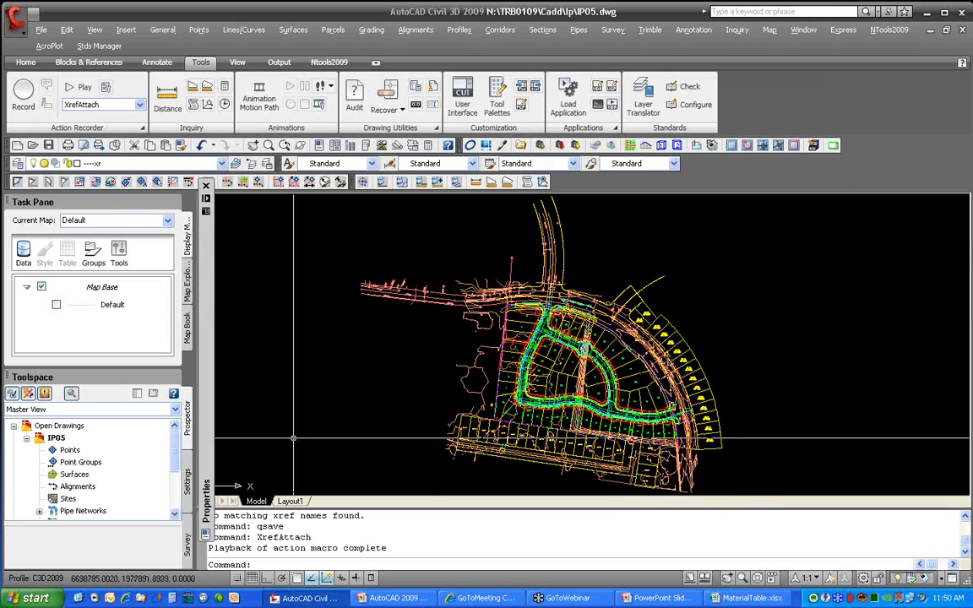
Switch to Layout1 and make 22x34sTitleBlockSeup the current action macro with its action tree expanded
left_click(290, 500)
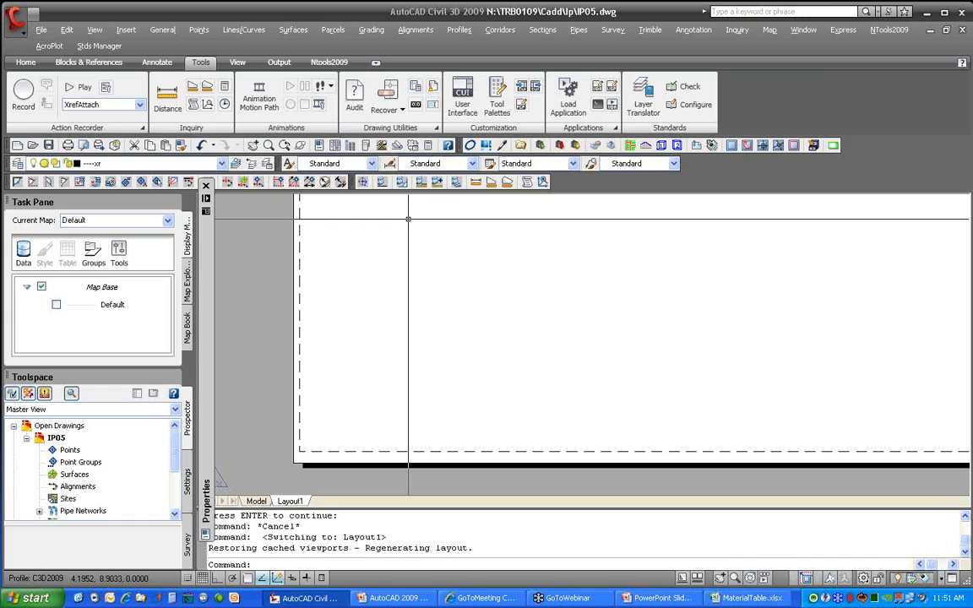
left_click(133, 104)
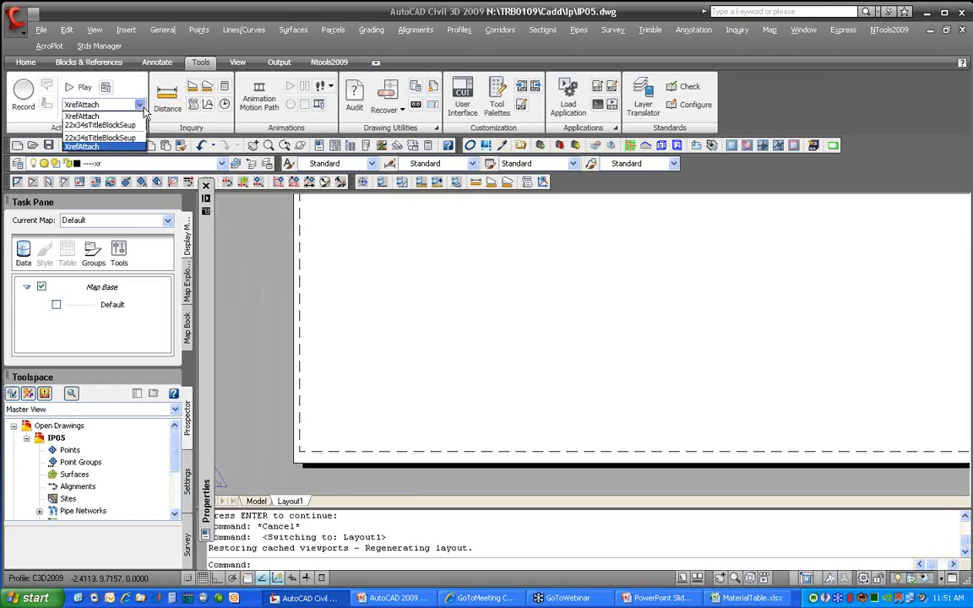
left_click(118, 126)
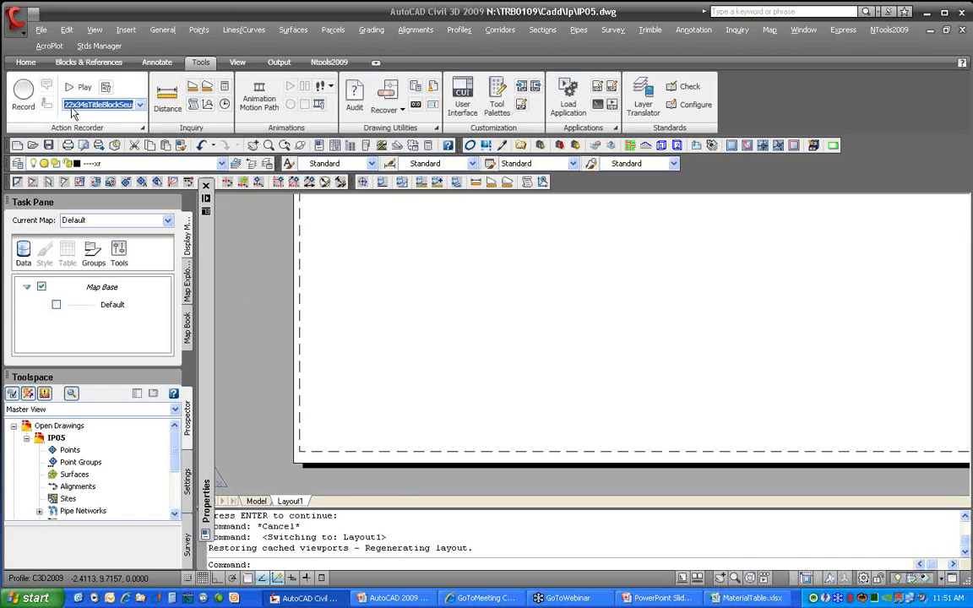
left_click(137, 128)
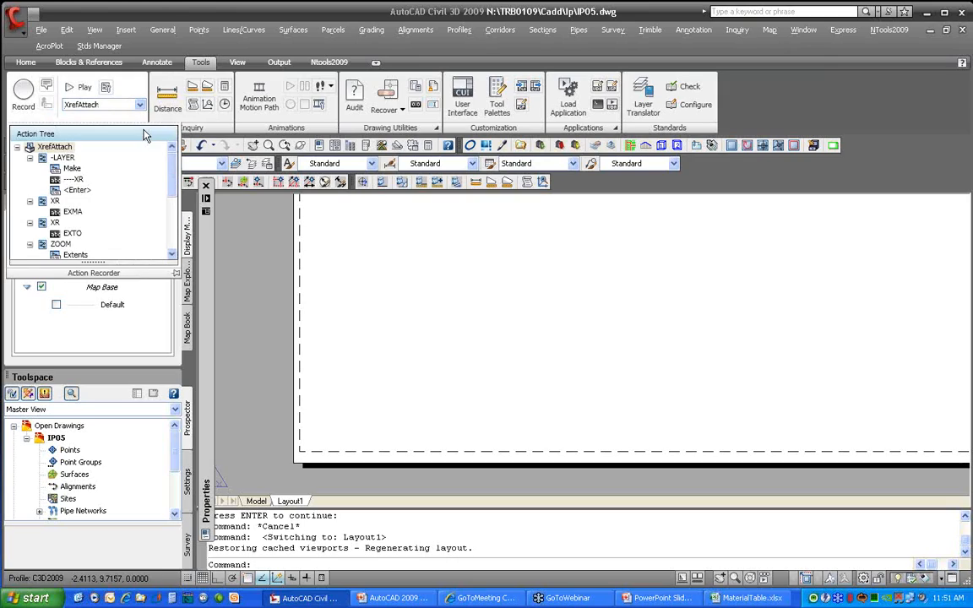
left_click(111, 104)
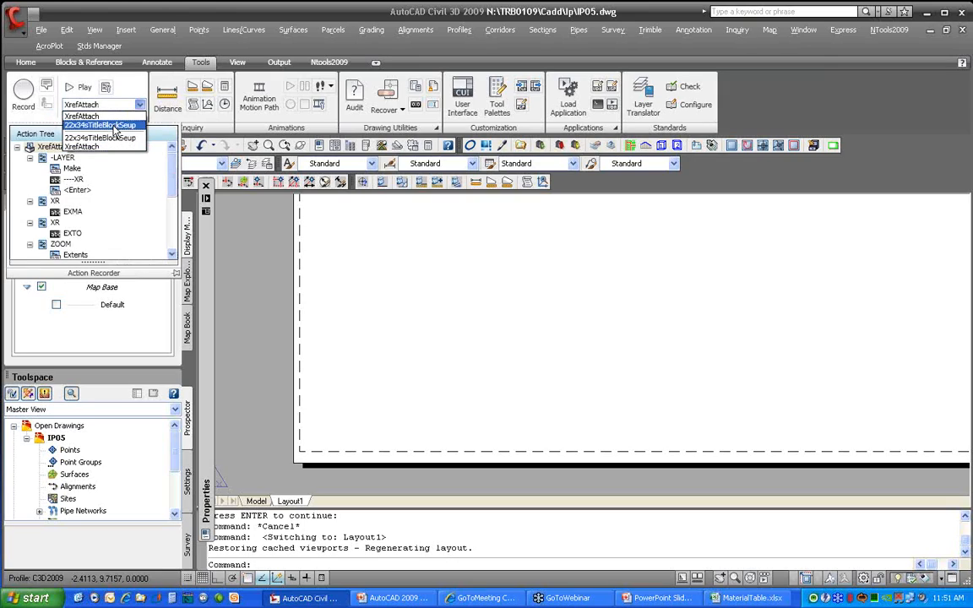
left_click(115, 127)
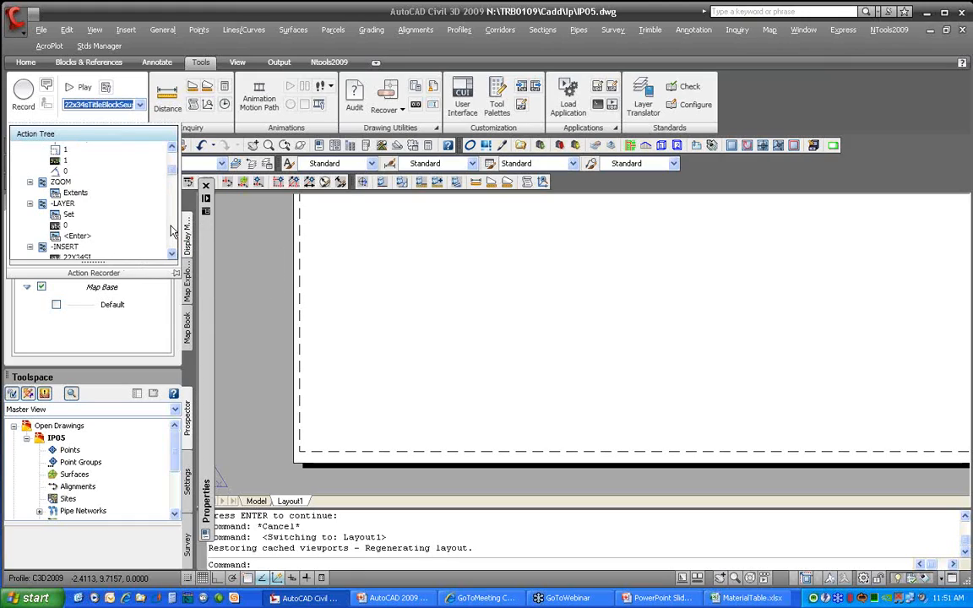
Review the recorded actions of the 22x34sTitleBlockSeup macro and play it in Layout1
scroll(171, 233, "down", 4)
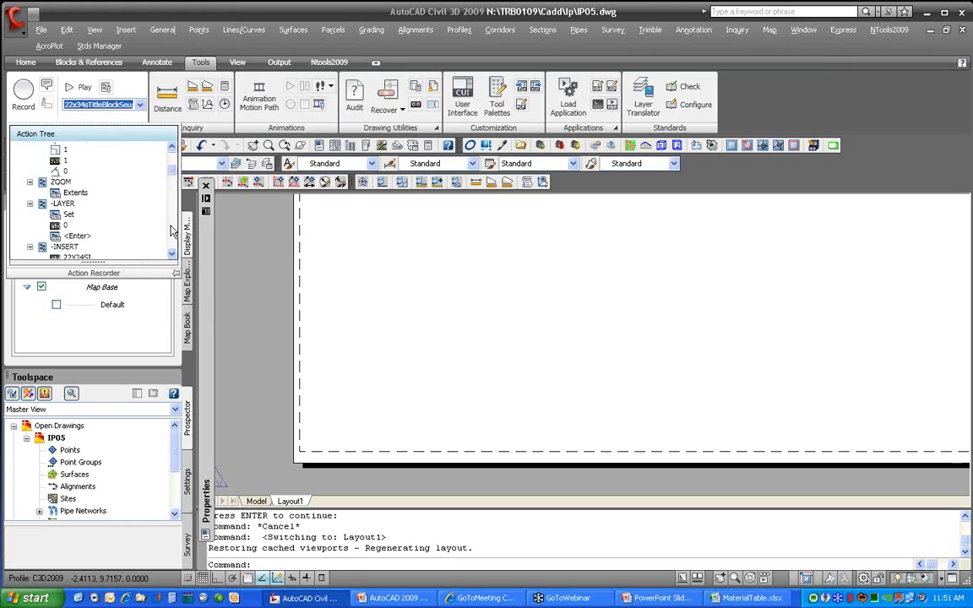
scroll(171, 233, "down", 4)
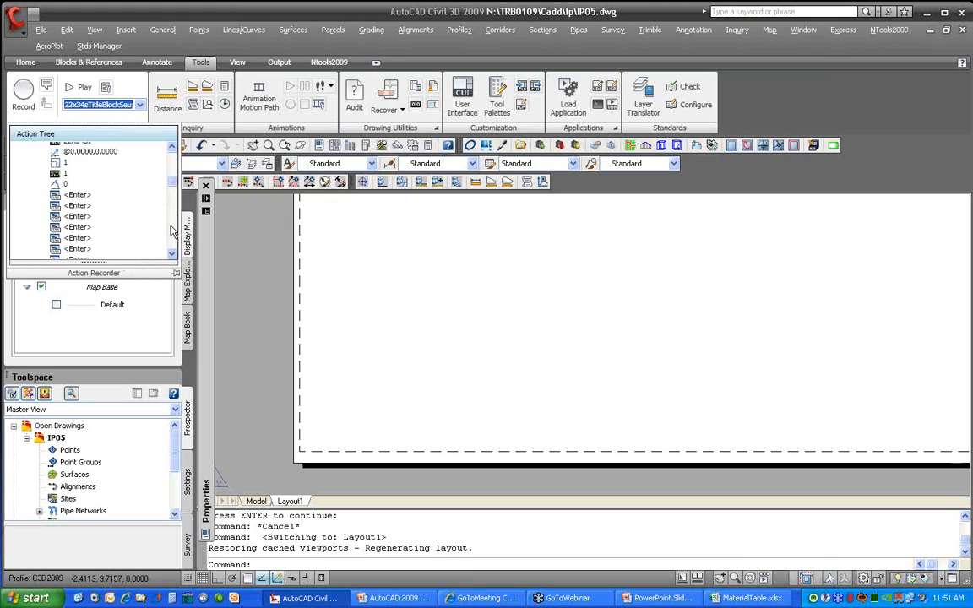
scroll(158, 164, "up", 2)
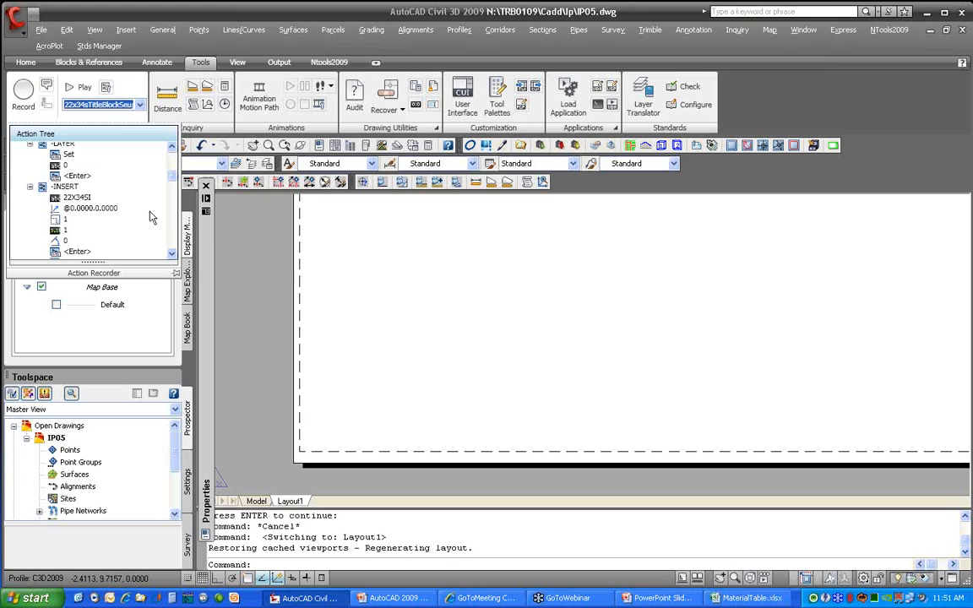
left_click_drag(175, 173, 176, 234)
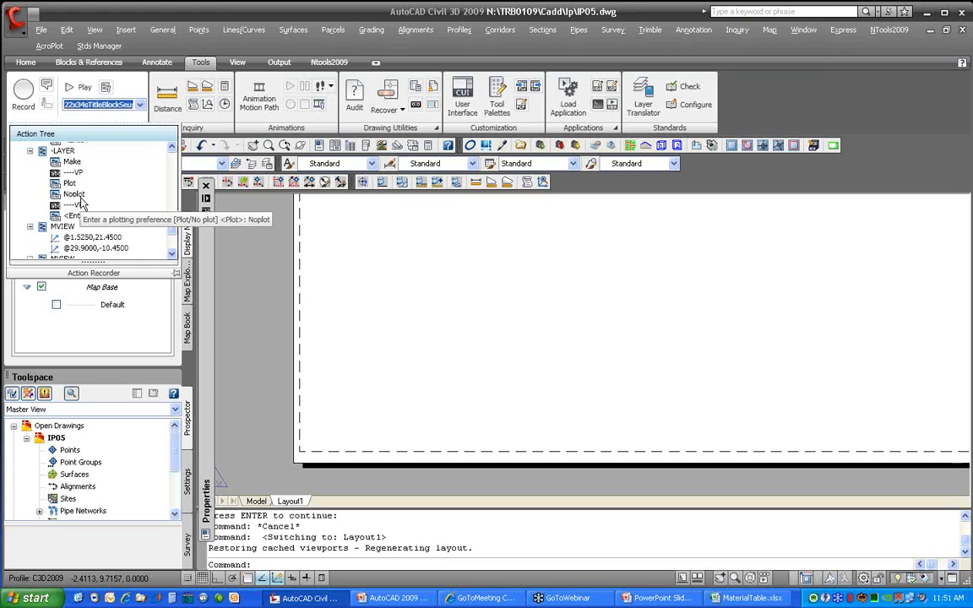
left_click_drag(172, 231, 172, 247)
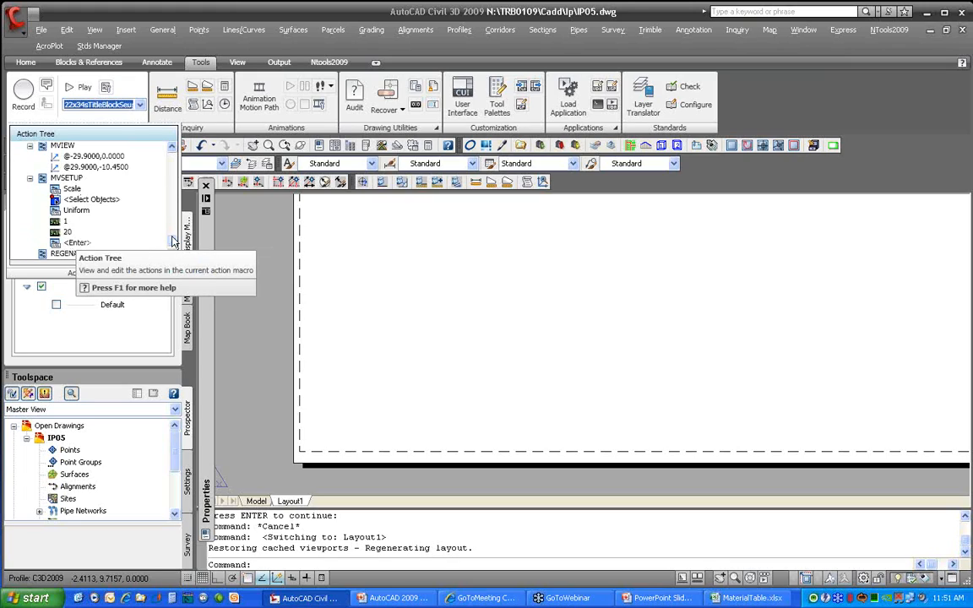
left_click_drag(173, 242, 174, 153)
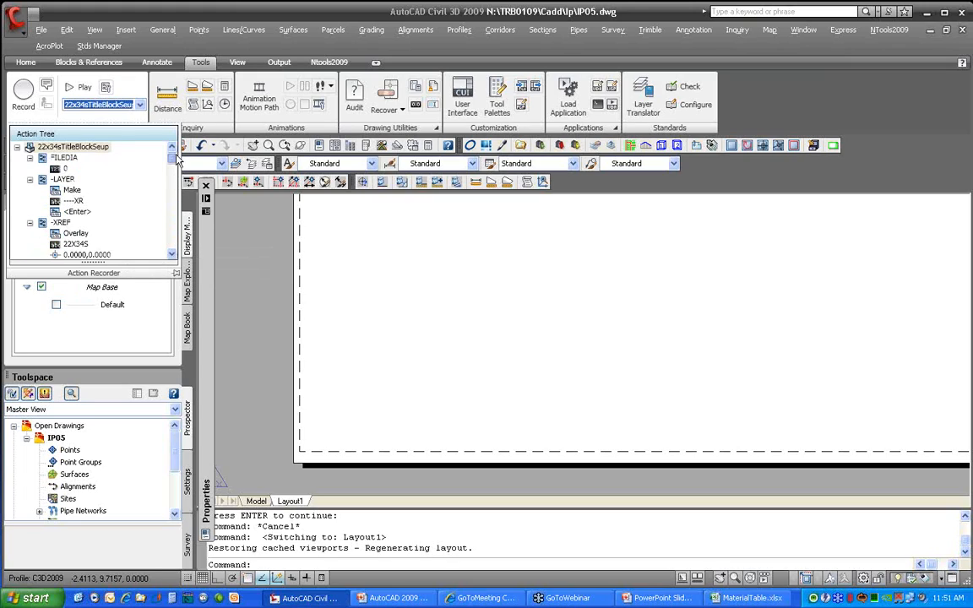
left_click(266, 233)
left_click(81, 88)
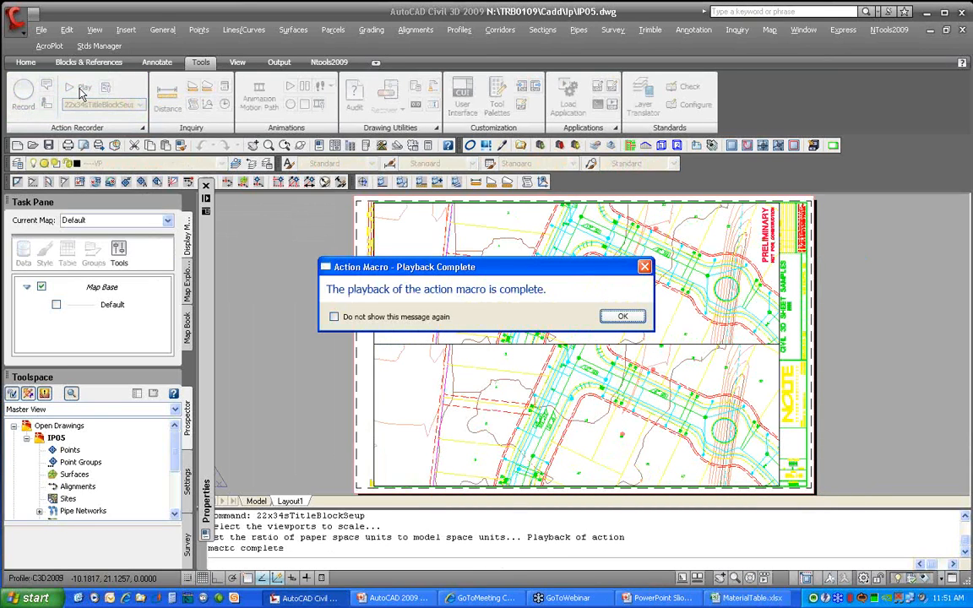
left_click(622, 316)
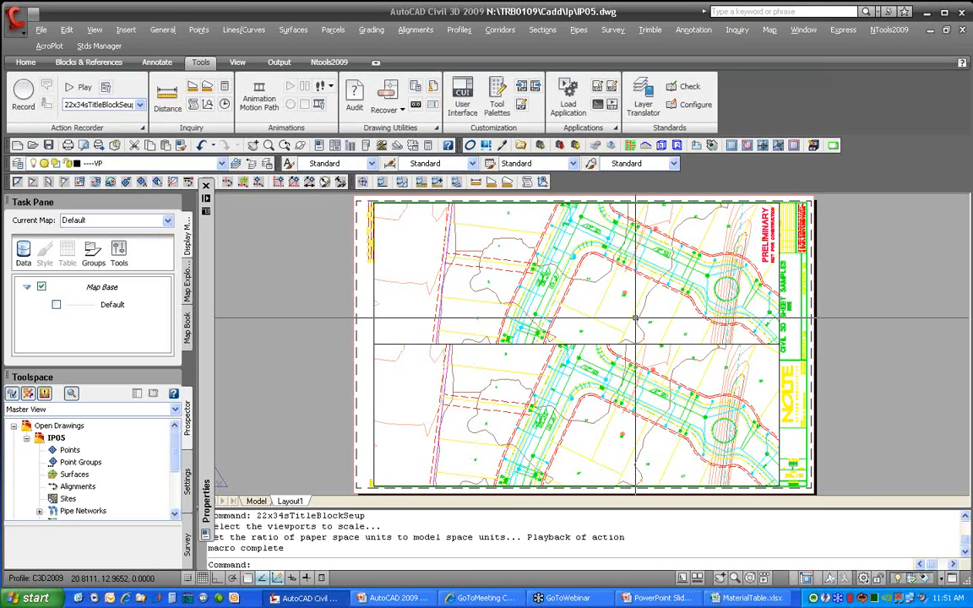
Enter model space through the upper viewport of the Layout1 sheet
left_click(595, 281)
left_click(593, 280)
mouse_move(600, 271)
middle_mouse_down()
mouse_move(582, 263)
mouse_move(581, 271)
middle_mouse_up()
double_click(473, 258)
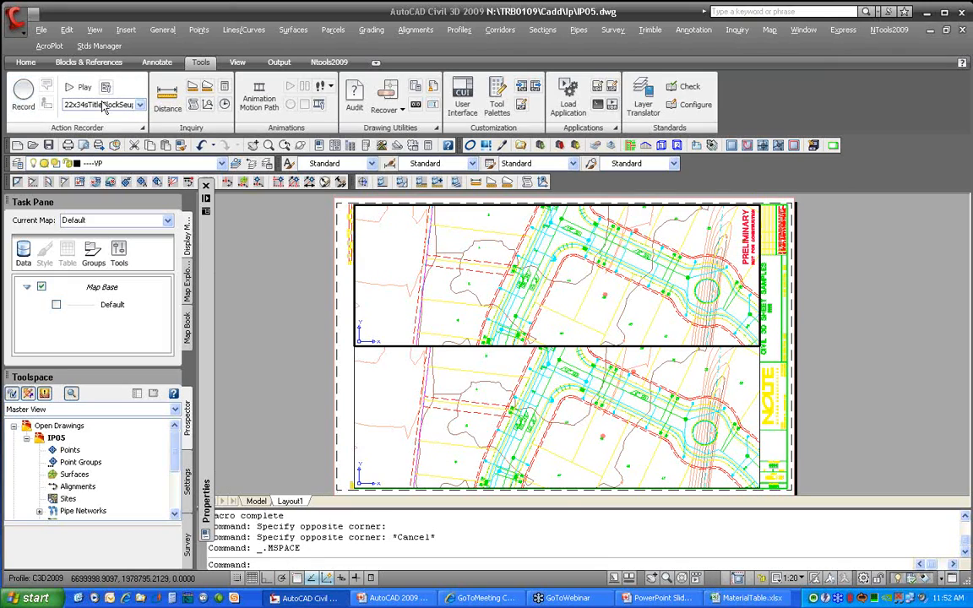
Start recording a new action macro and make a layer named ----TX03 with the command-line -LAYER command
left_click(23, 91)
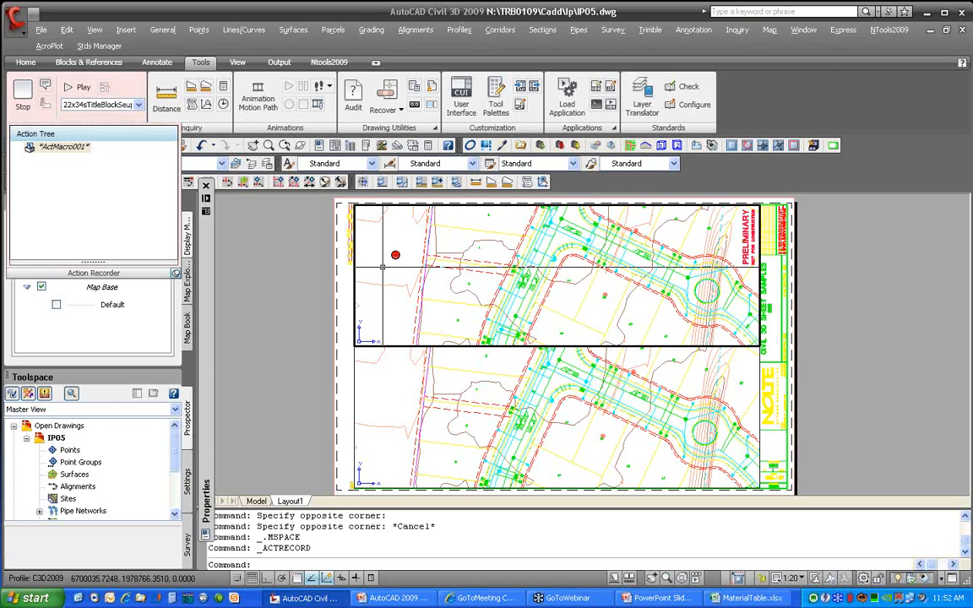
type("-LA")
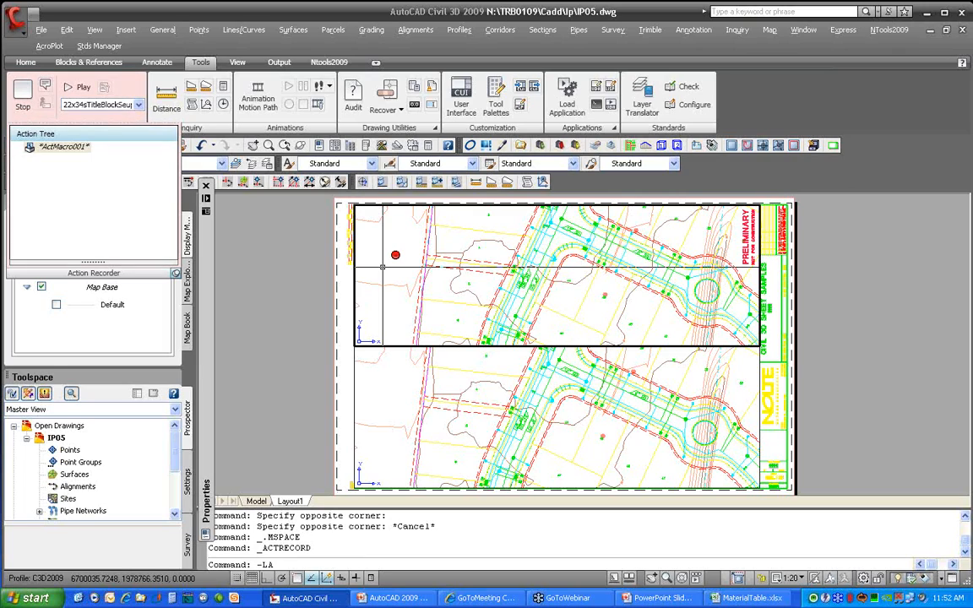
key("Return")
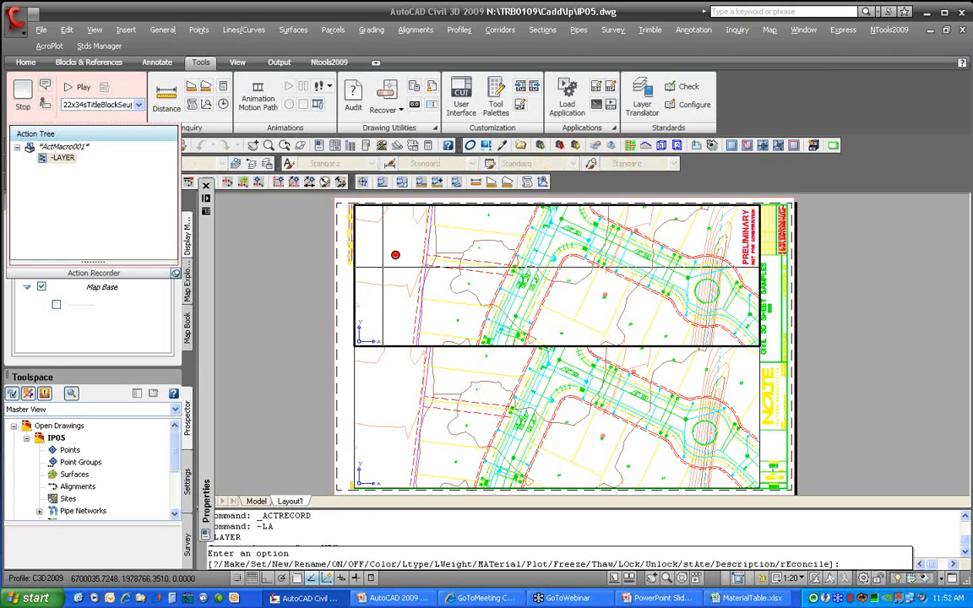
type("M")
key("Return")
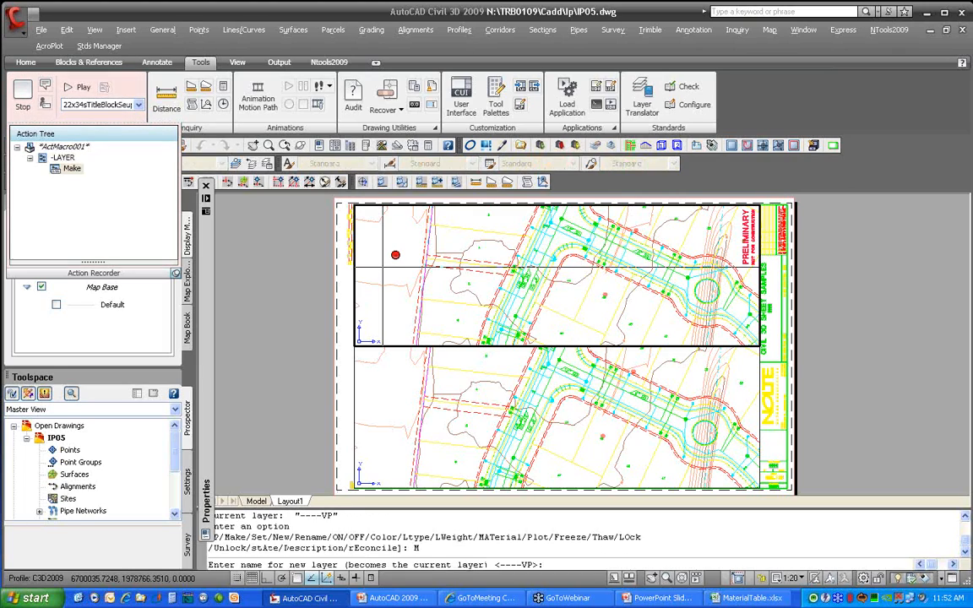
type("----")
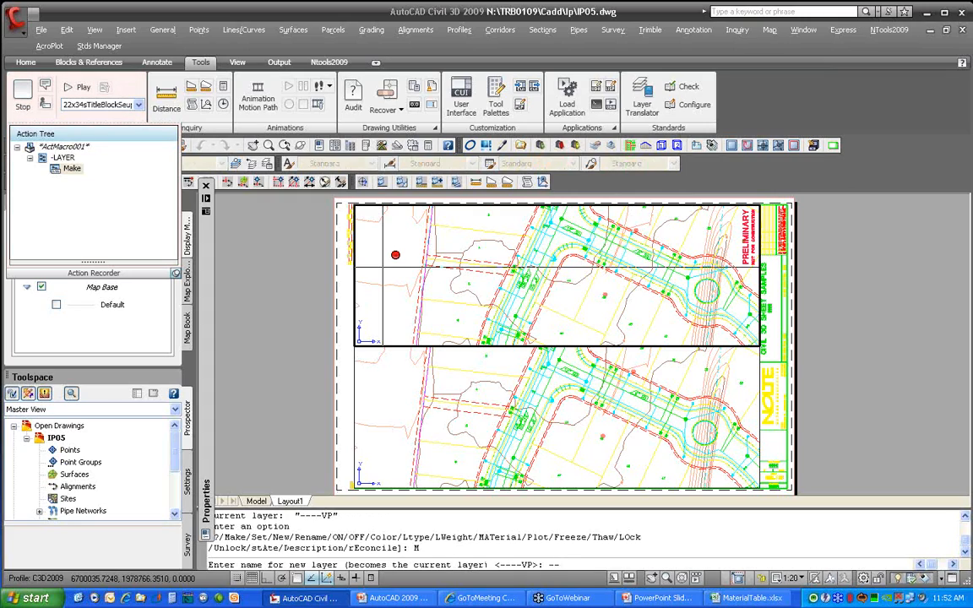
type("T")
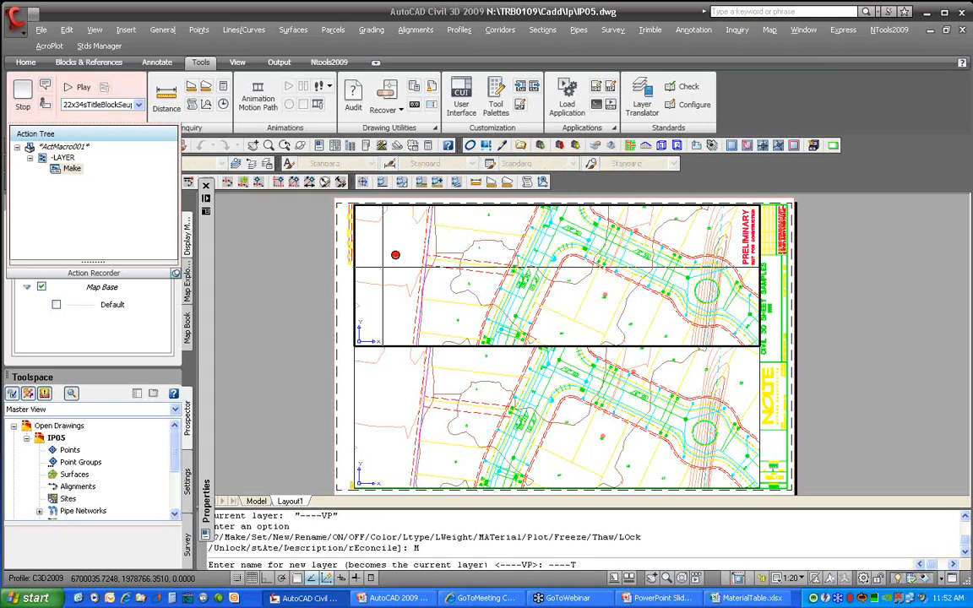
type("X03")
key("Return")
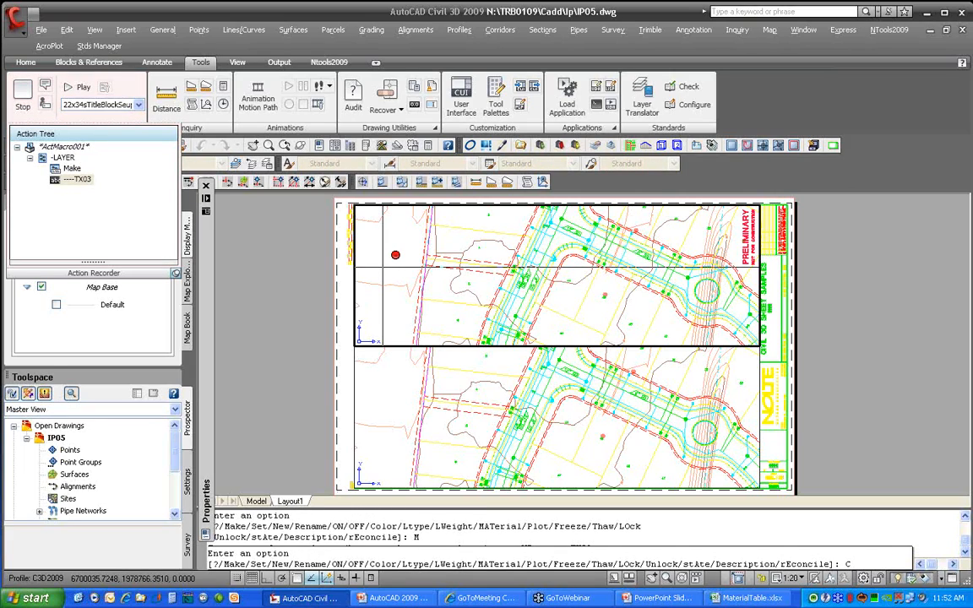
Assign color 3 to the ----TX03 layer and finish the layer command
type("C")
key("Return")
type("3")
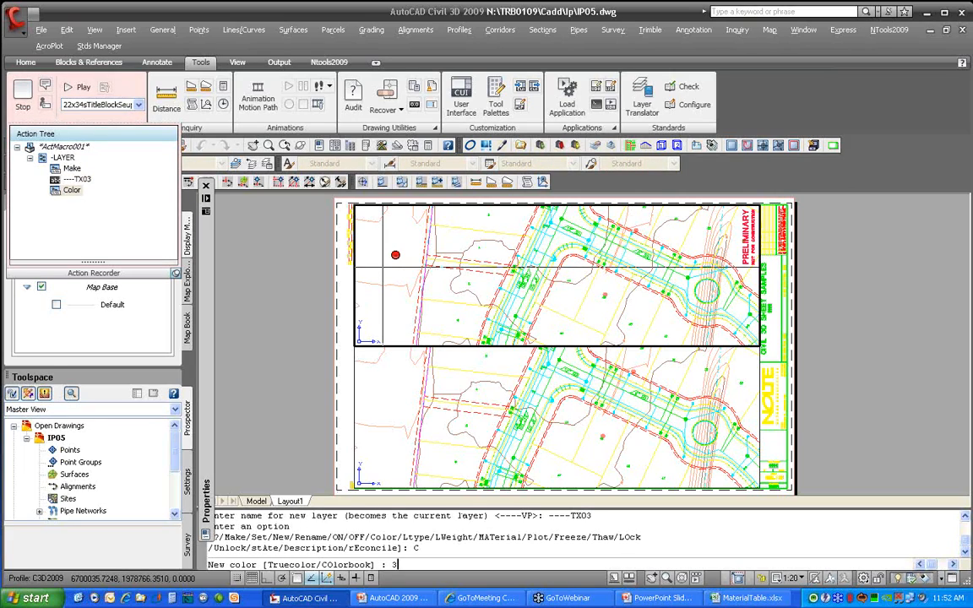
key("Return")
type("-")
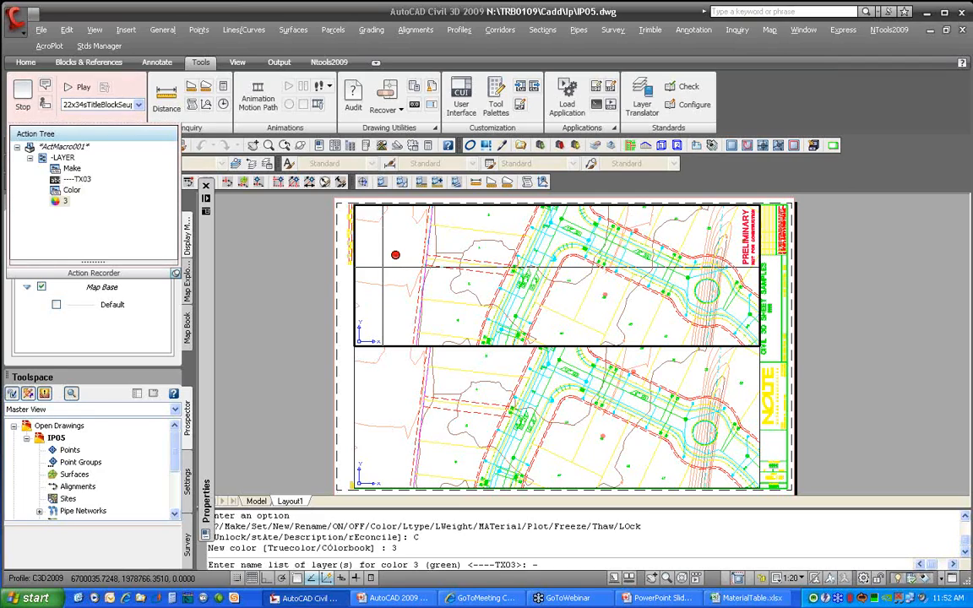
type("---TX03")
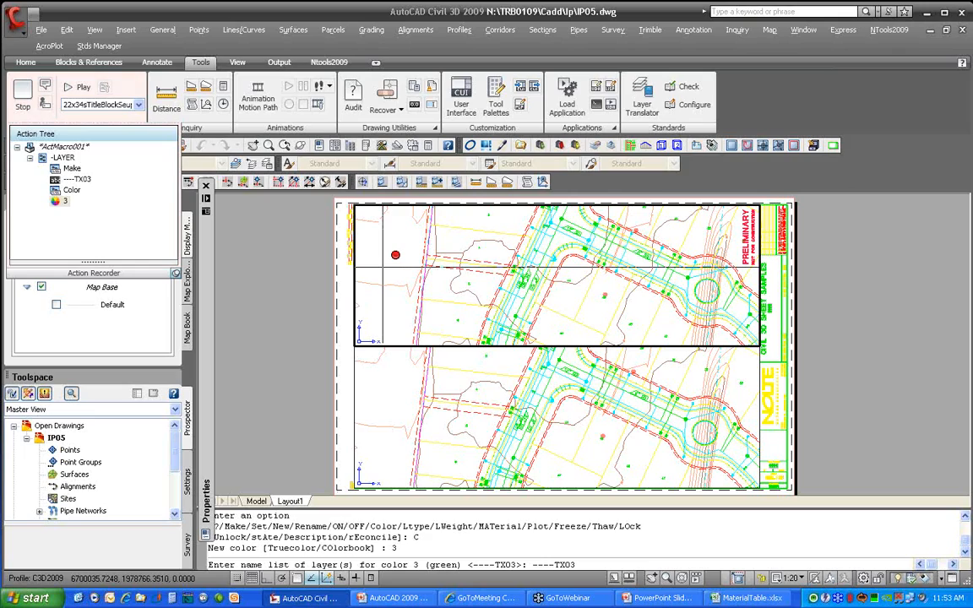
key("Return")
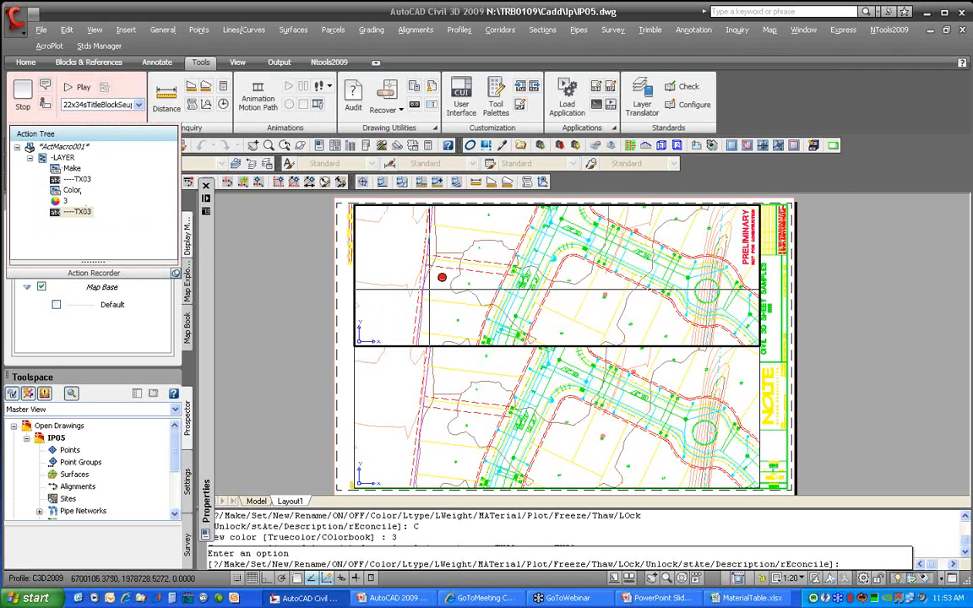
key("Return")
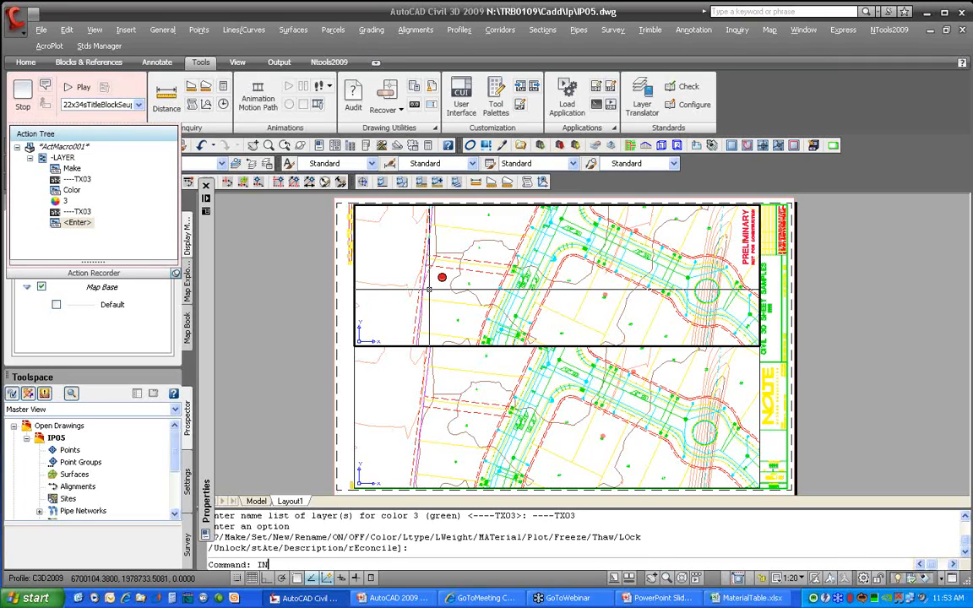
Insert the NArrow block at a uniform scale of 20 in the open area near the upper viewport's left edge
type("INSERT")
key("Return")
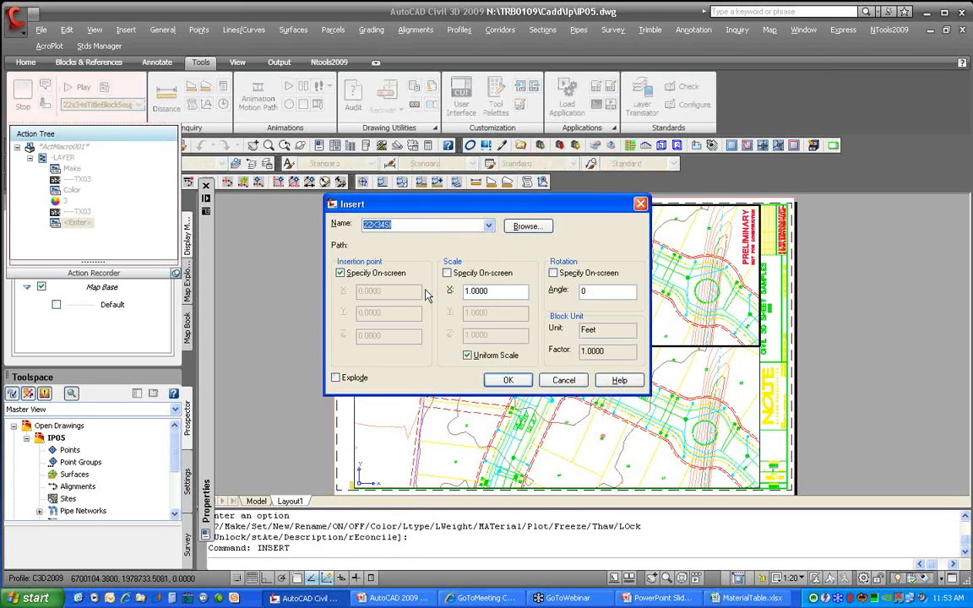
left_click(488, 226)
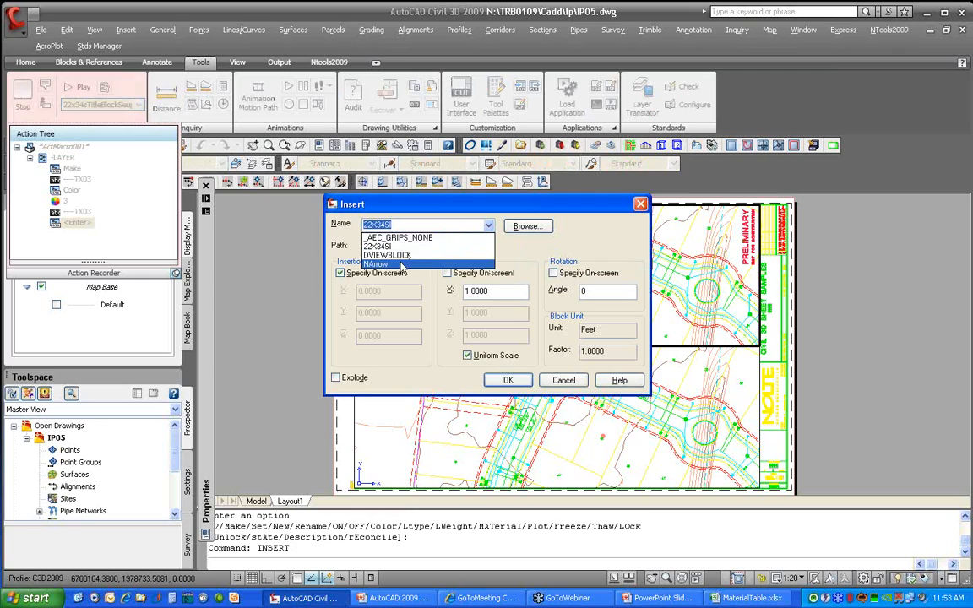
left_click(402, 271)
double_click(467, 291)
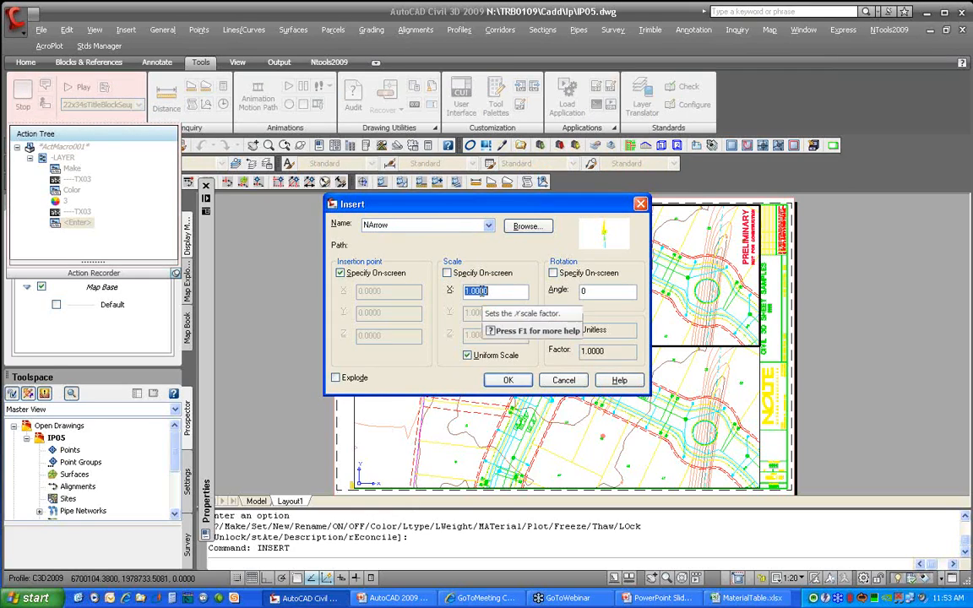
type("20")
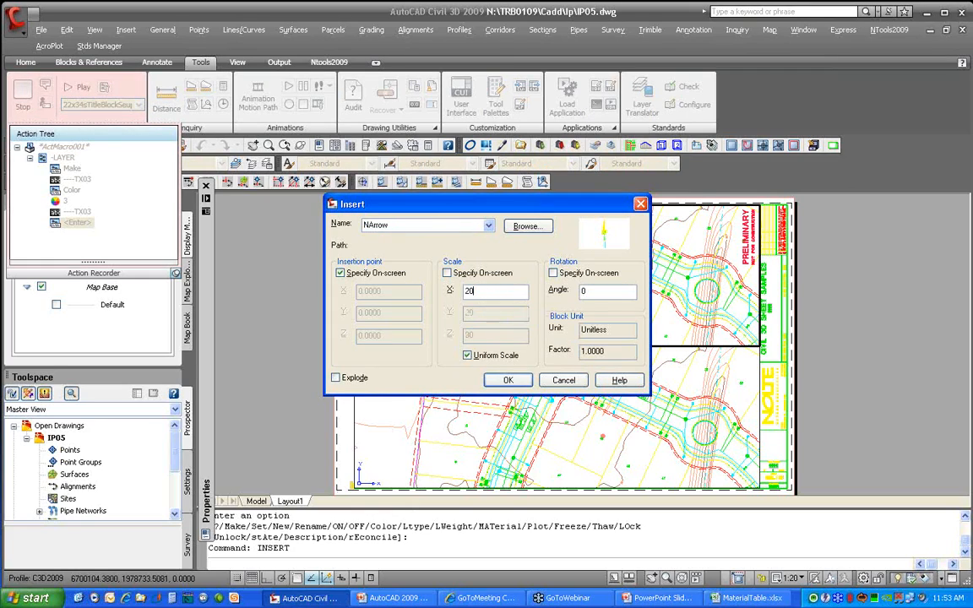
left_click(504, 381)
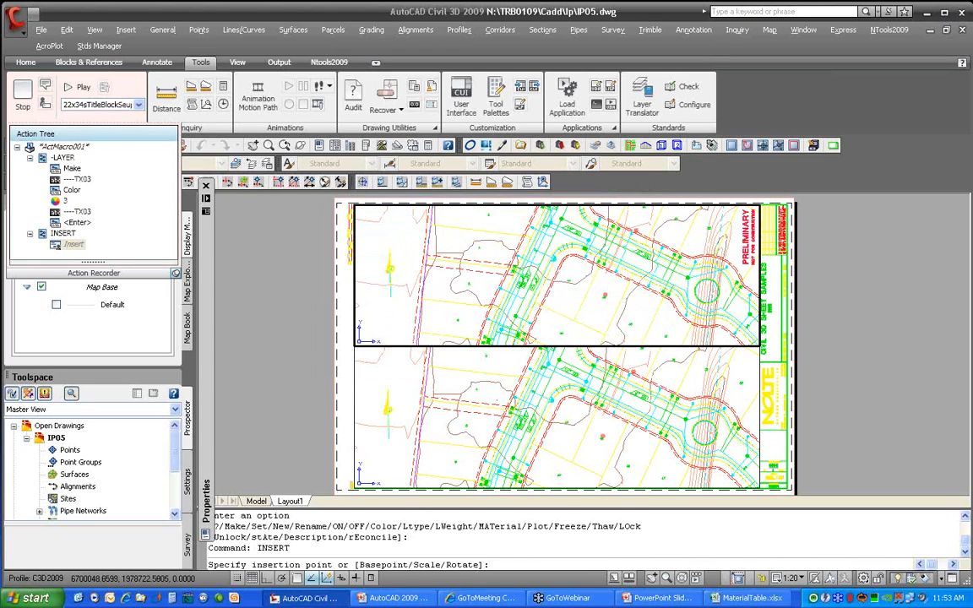
left_click(410, 302)
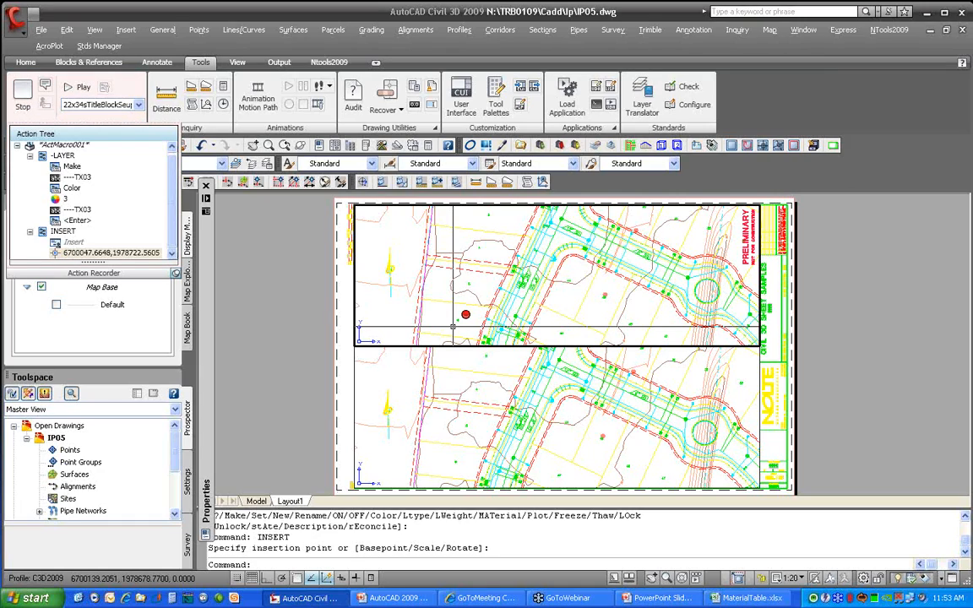
Move the last inserted north arrow from model space to paper space with CHSPACE, using the active upper viewport as source
type("CHSPAC")
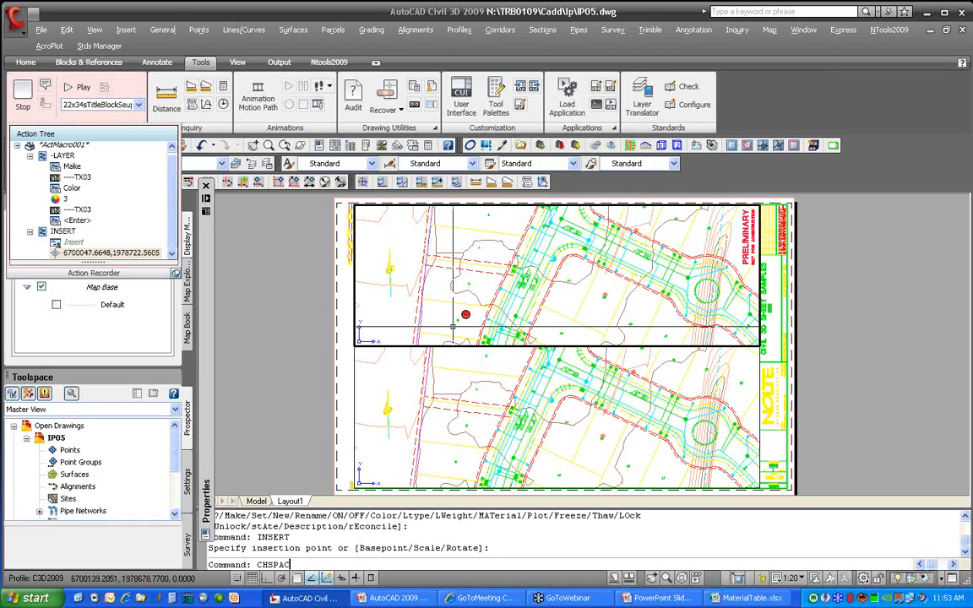
type("E")
key("Return")
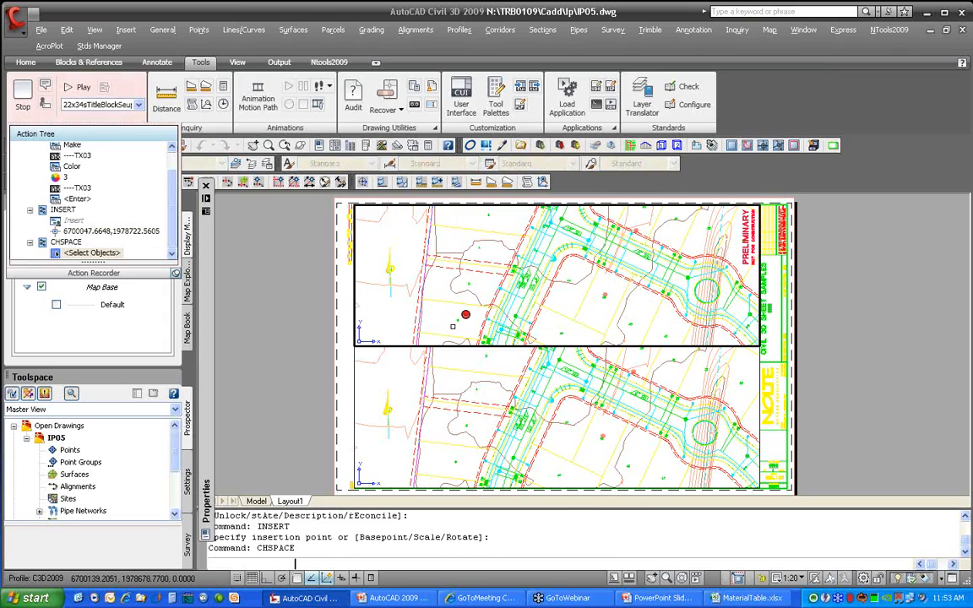
type("L")
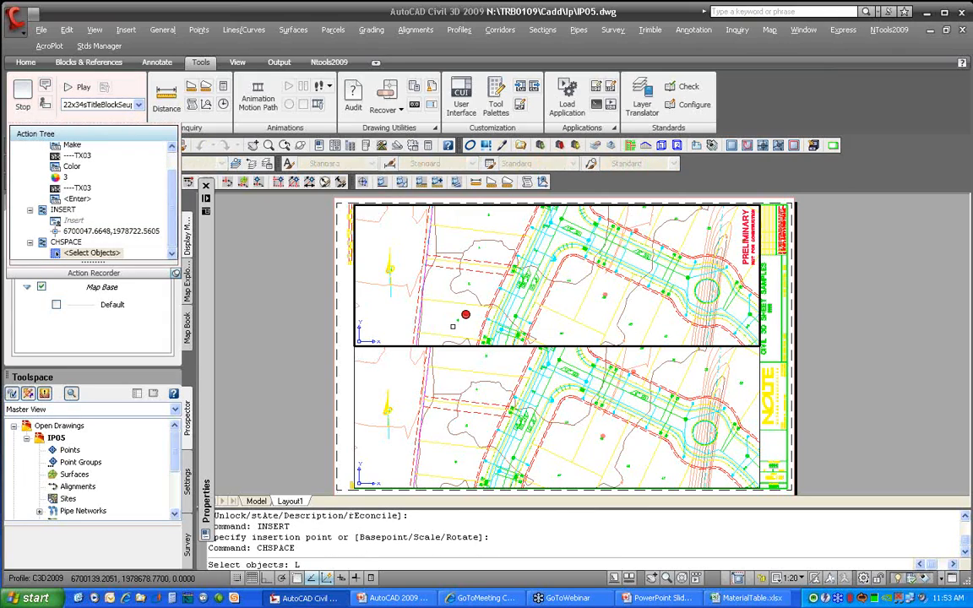
key("Return")
type("L")
key("BackSpace")
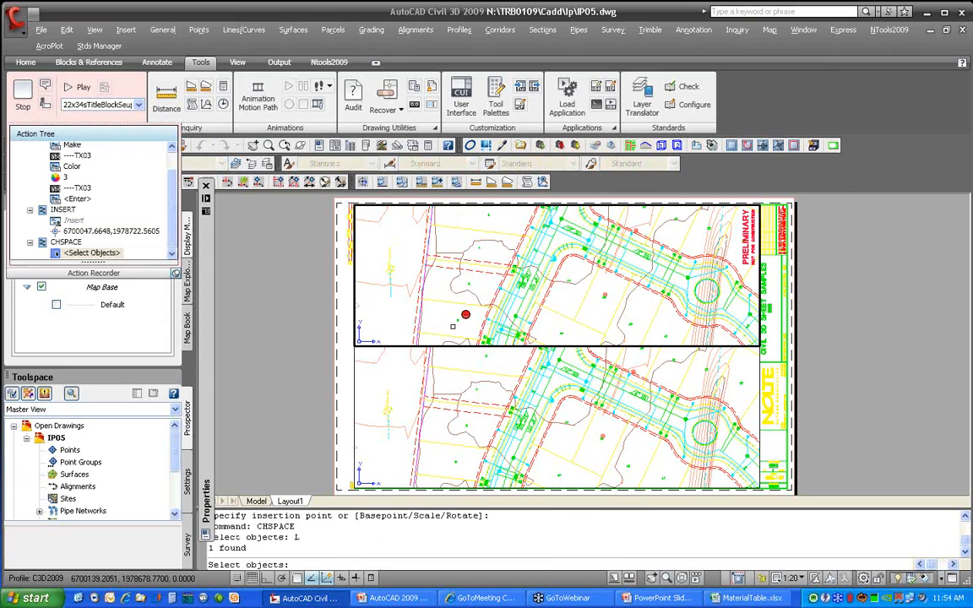
key("Return")
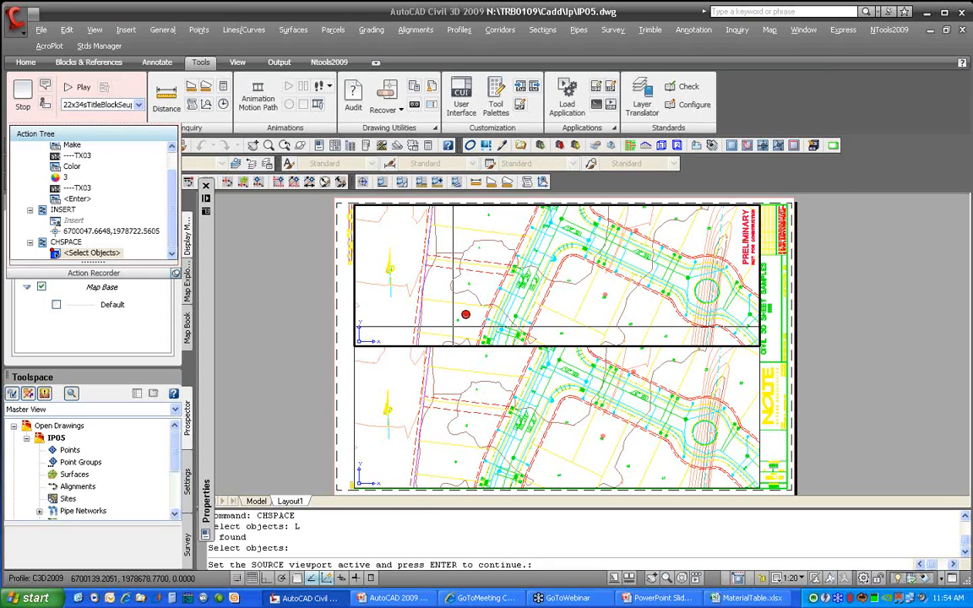
key("Return")
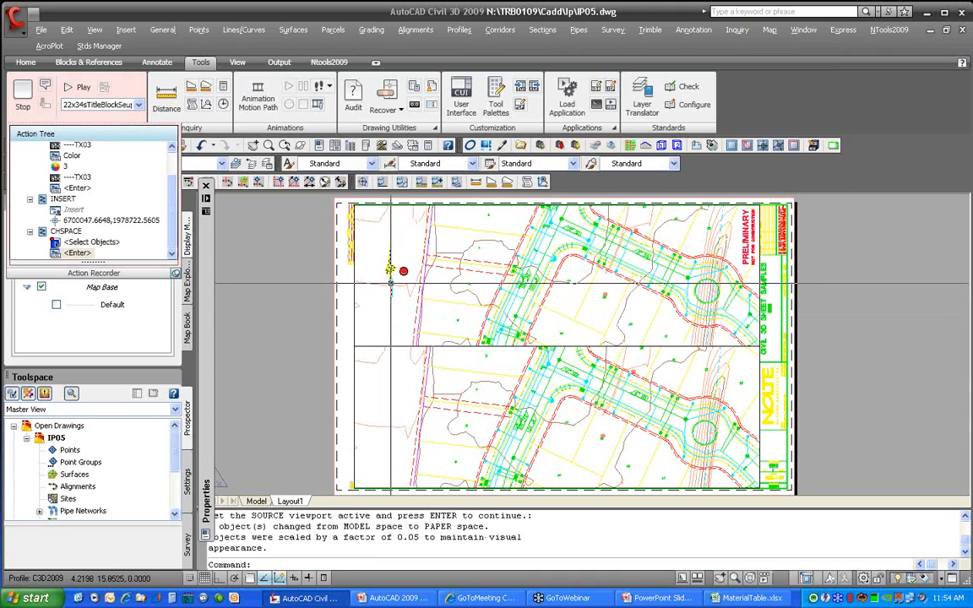
Stop the macro recording and save it under the command name NORTHARROW
left_click(23, 93)
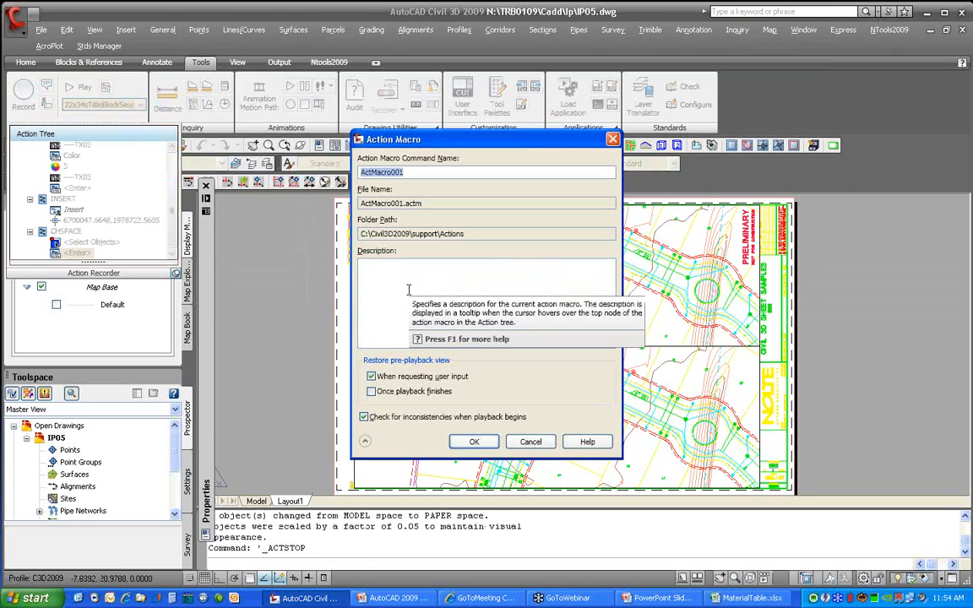
type("NORTHA")
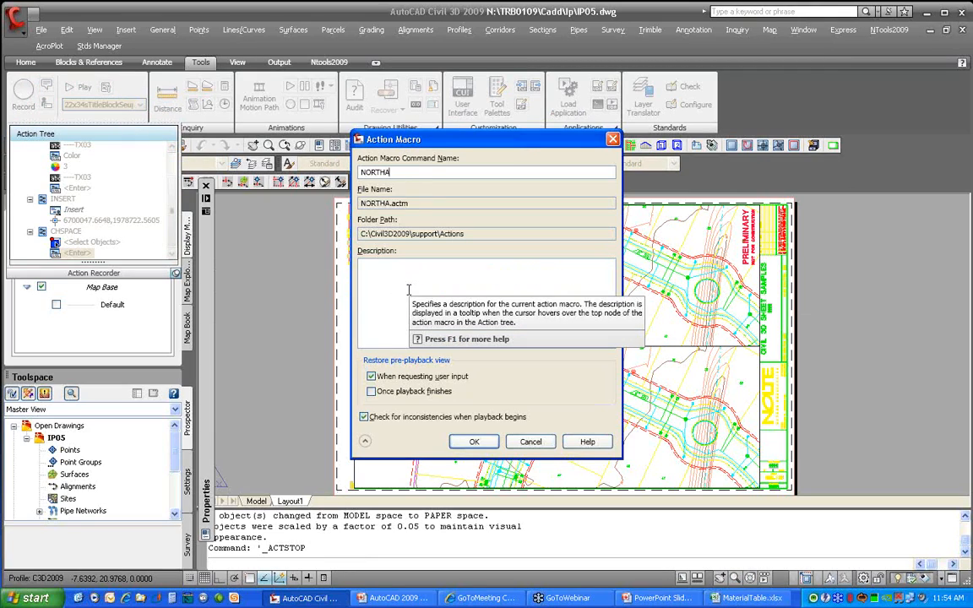
type("RROW")
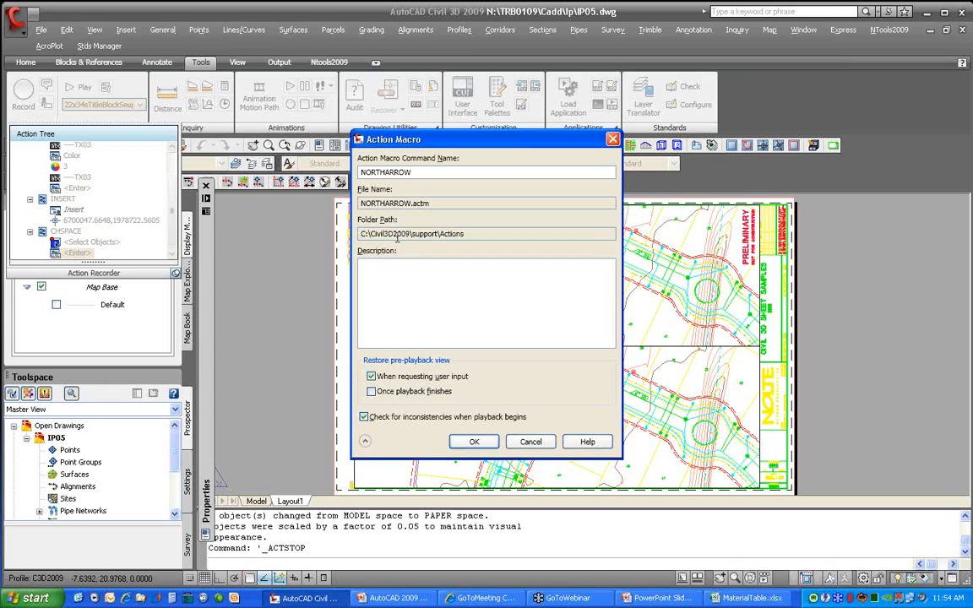
left_click(474, 443)
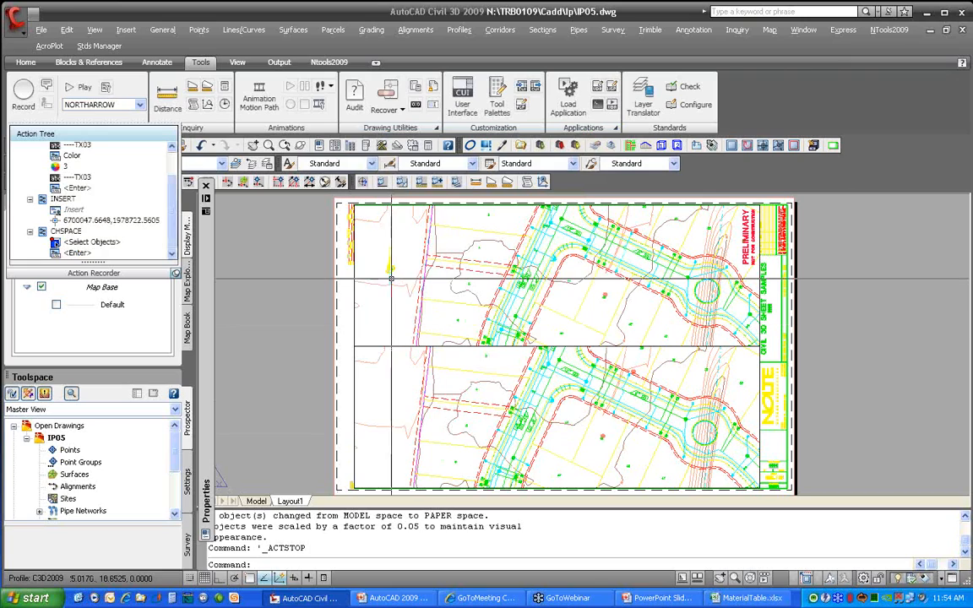
Move the north arrow by its grip off the sheet, into the empty area beyond the title block
left_click(390, 296)
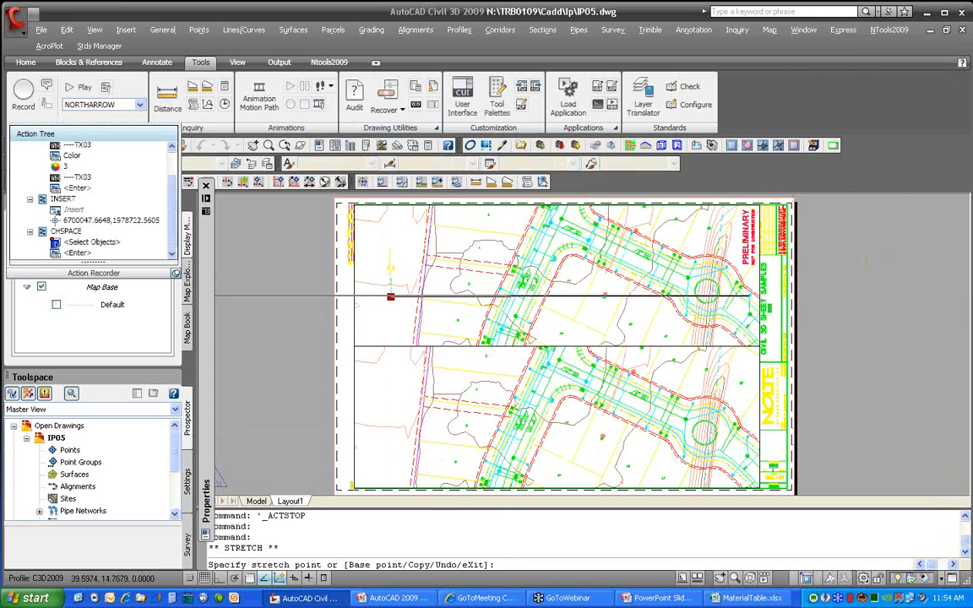
key("Escape")
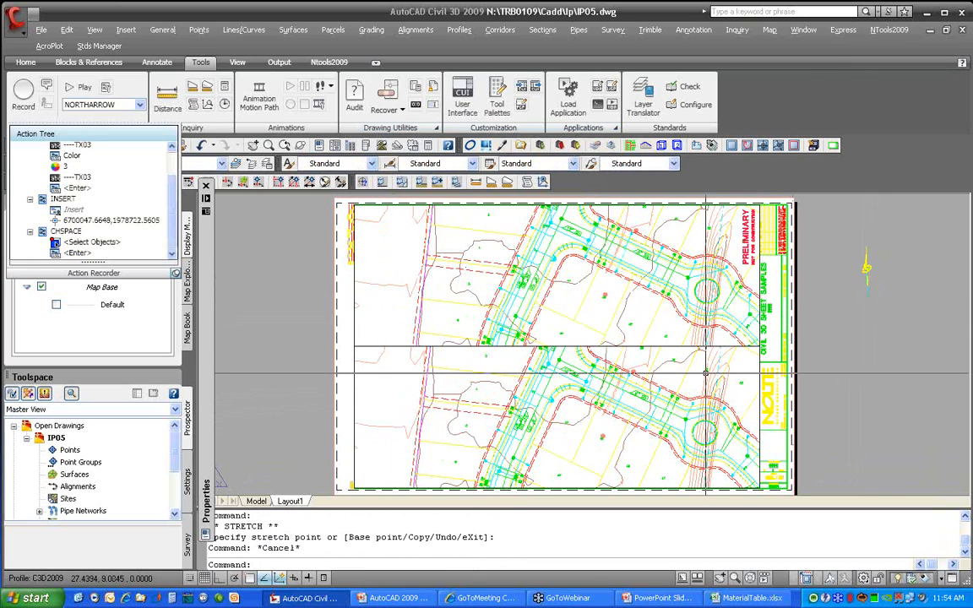
Play the NORTHARROW macro in the upper viewport's model space, inserting the NArrow block at a uniform scale of 30
double_click(389, 311)
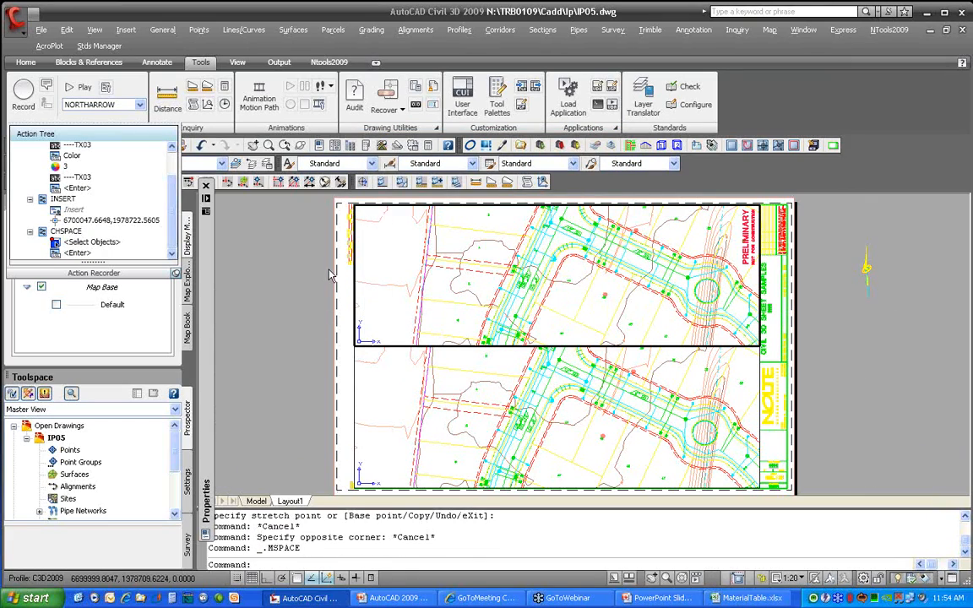
left_click(73, 89)
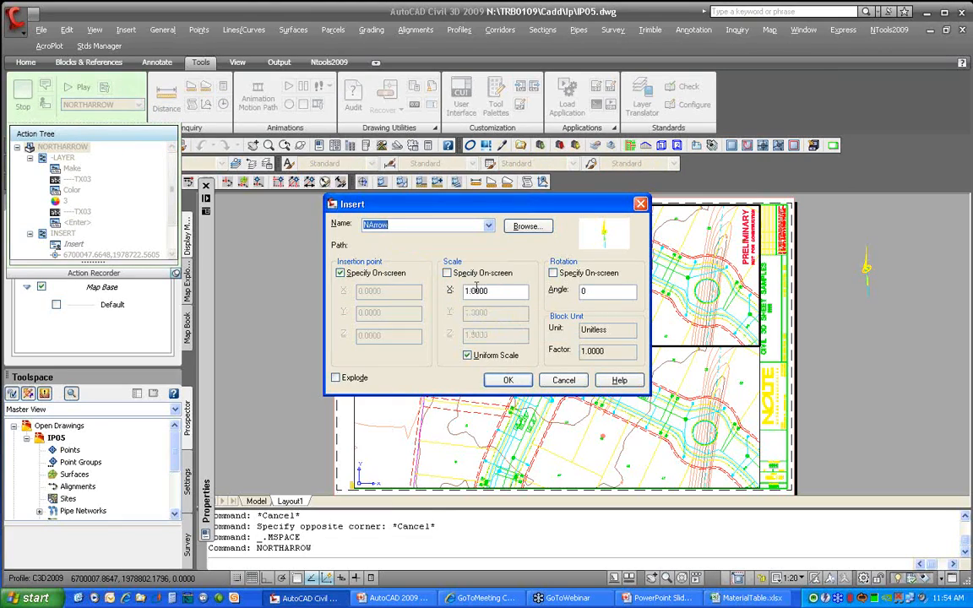
double_click(477, 290)
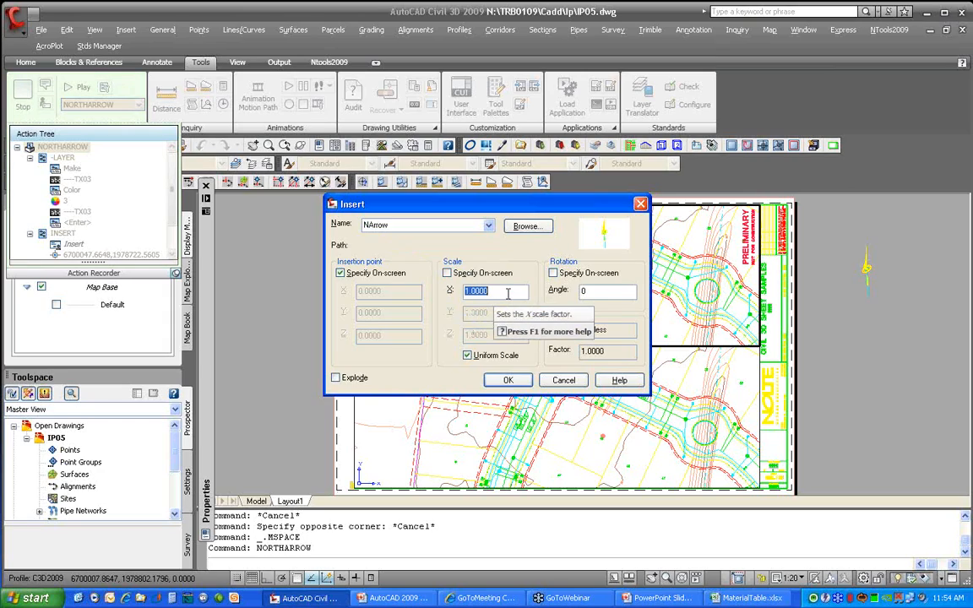
type("30")
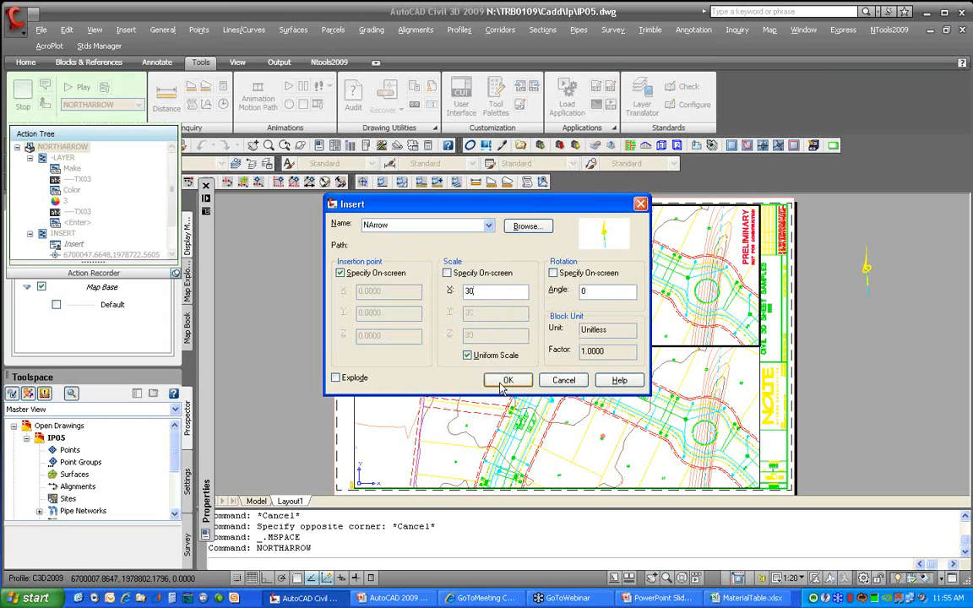
left_click(506, 381)
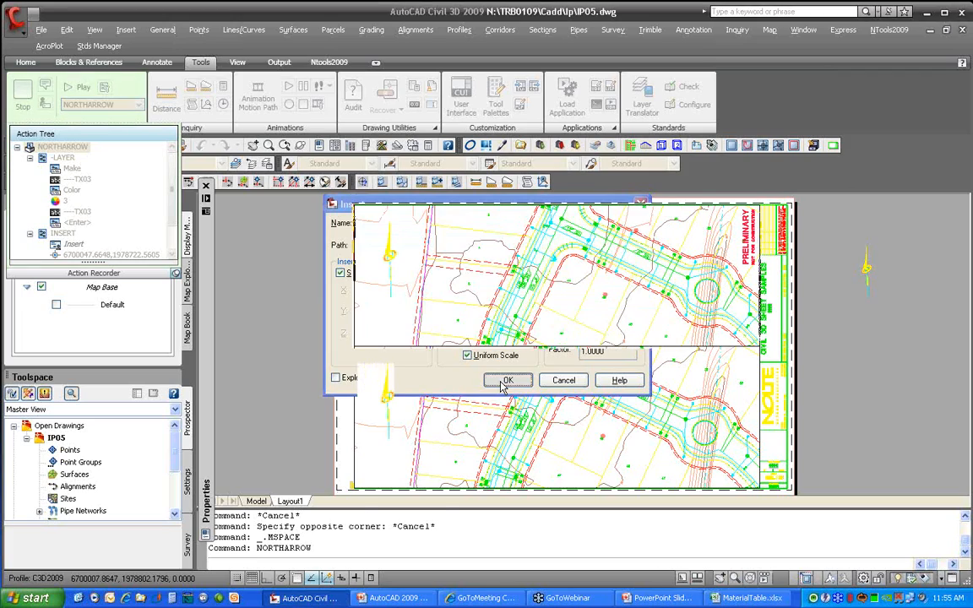
left_click(619, 316)
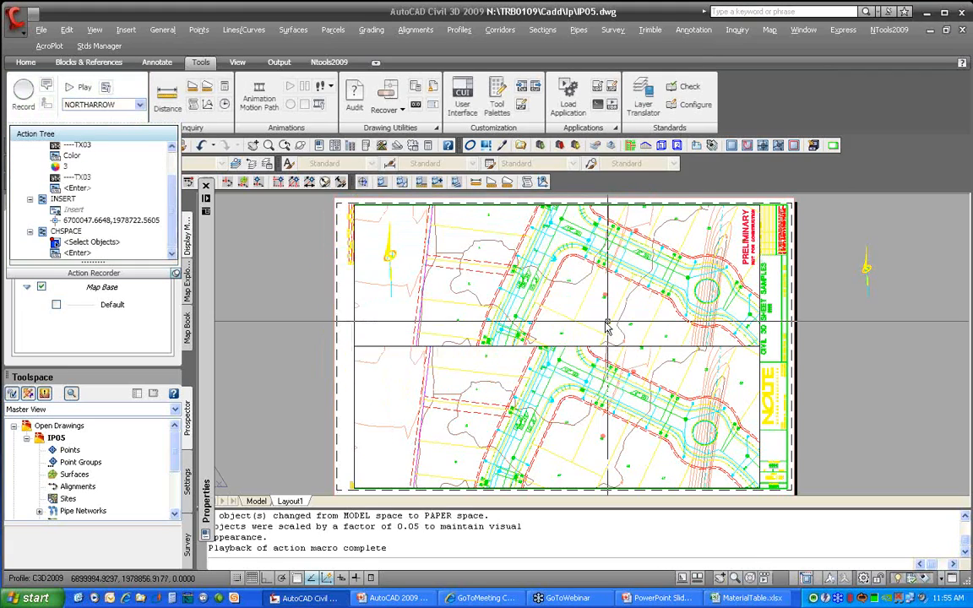
Move the larger north arrow by its grip off the sheet, beside the first one
left_click(389, 258)
left_click(391, 296)
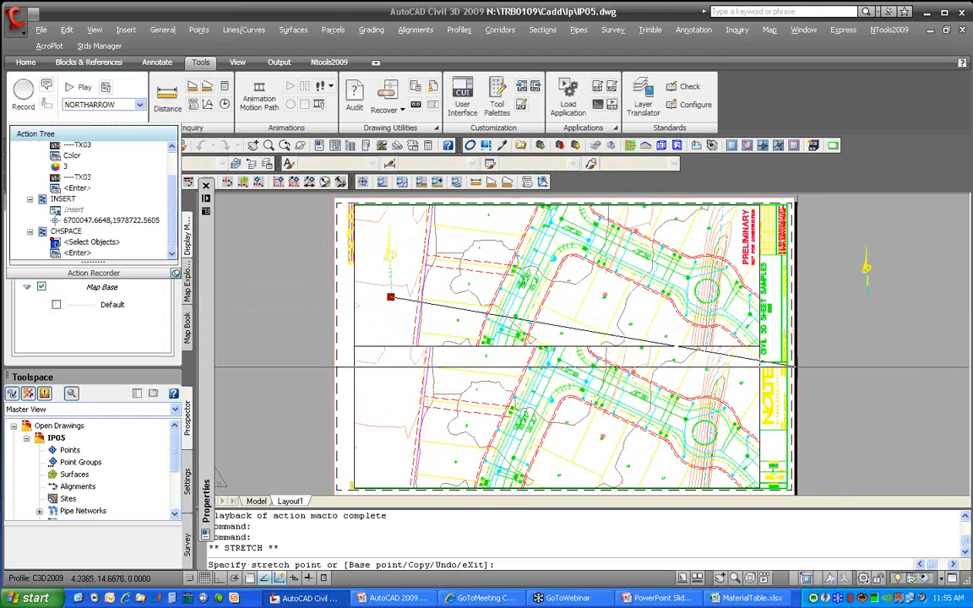
key("Escape")
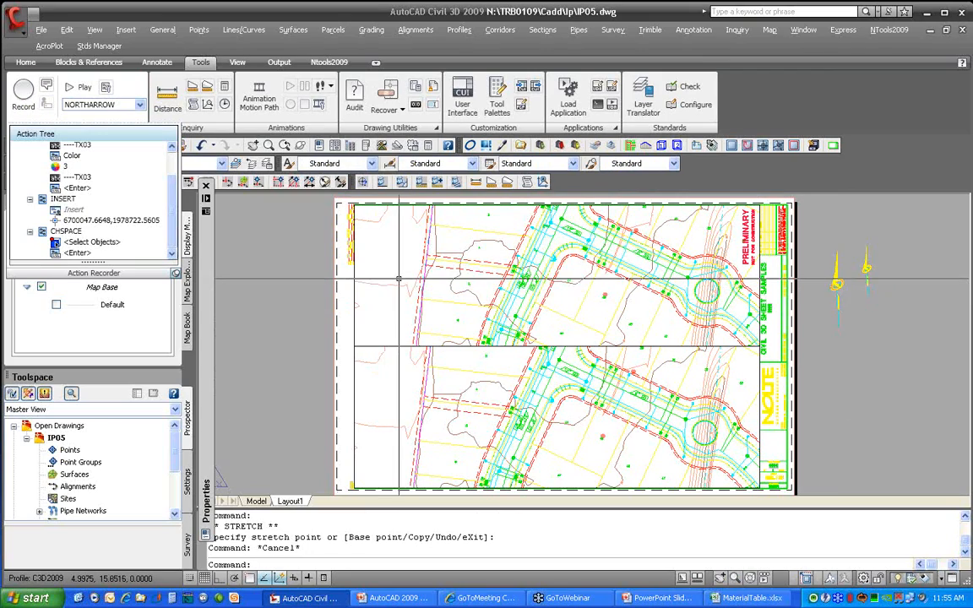
Start recording a new action macro in the upper viewport's model space and call the NARROW block with command-line -INSERT
double_click(380, 258)
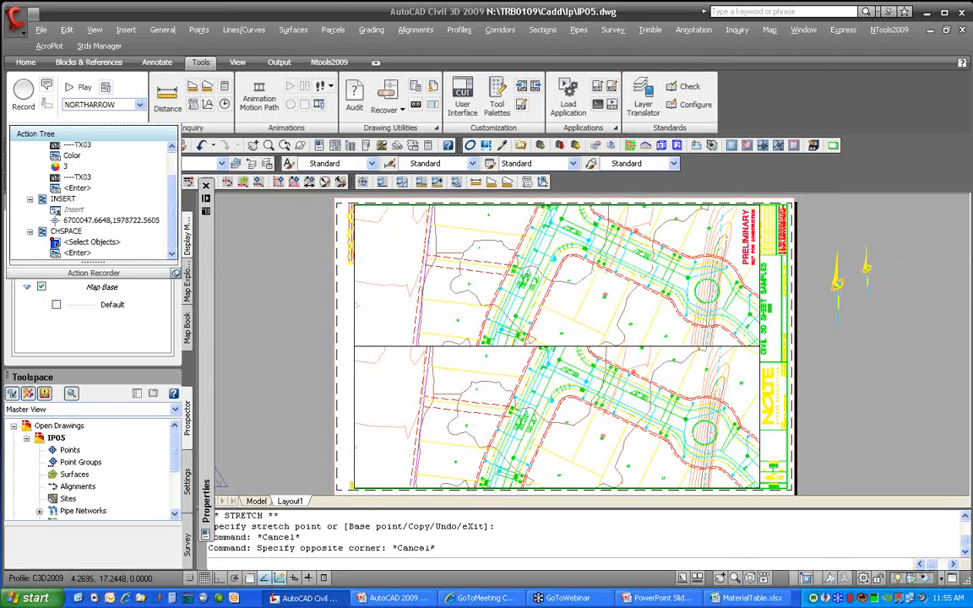
left_click(23, 89)
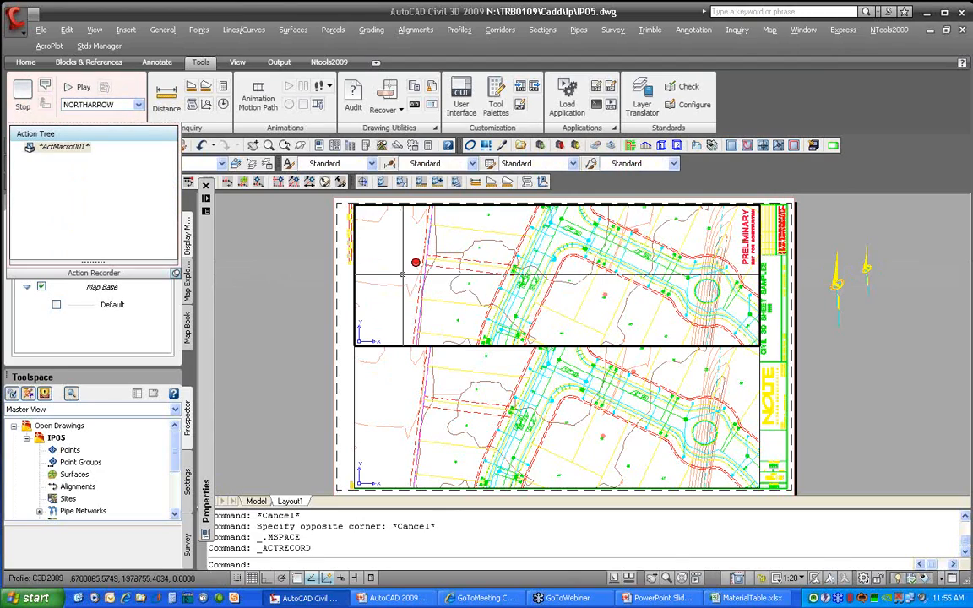
type("-INSERT")
key("Return")
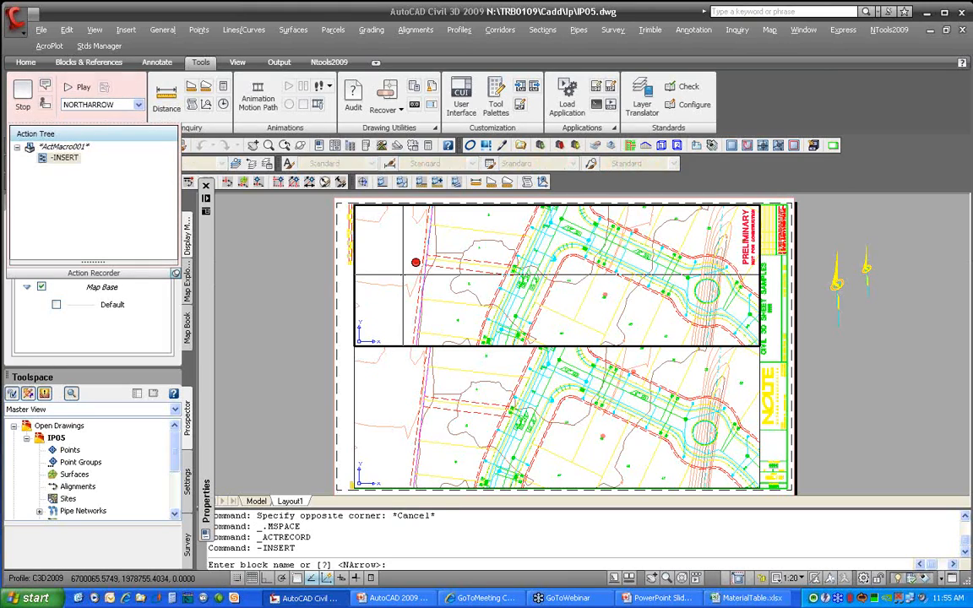
type("NARROW")
key("Return")
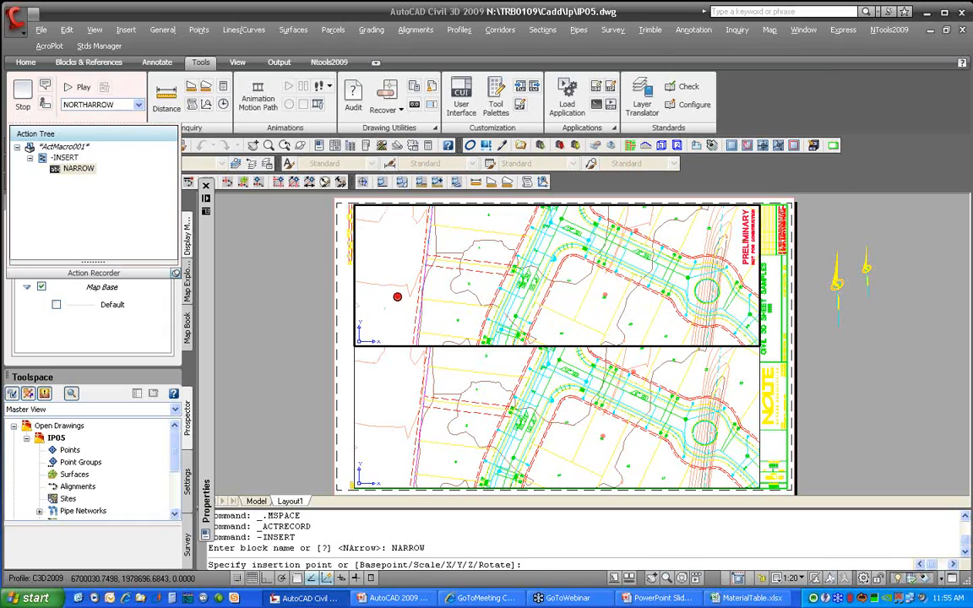
Place the NARROW block near the upper viewport's left edge with X scale 20, Y scale matching X, and rotation 0
left_click(385, 309)
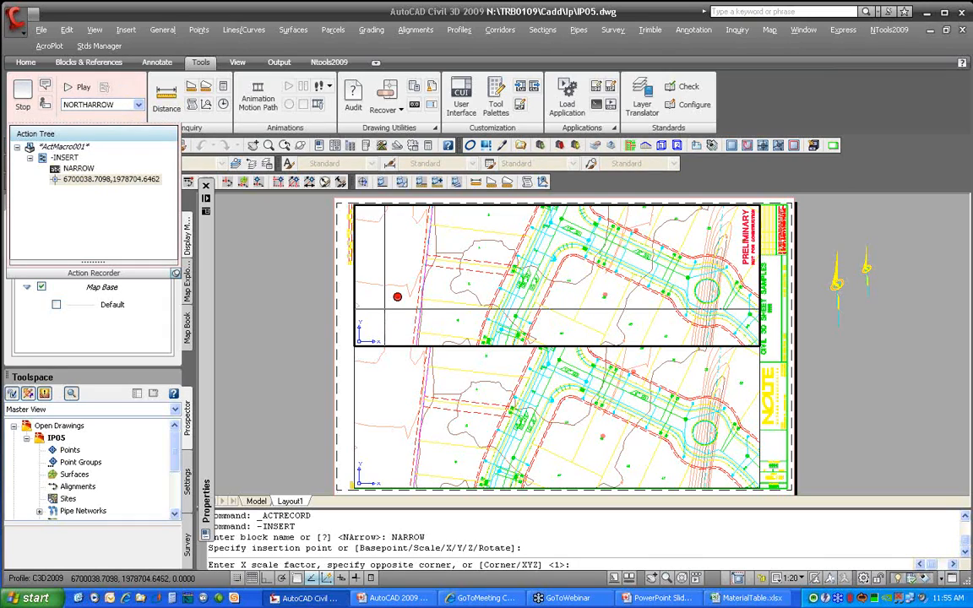
type("20")
key("Return")
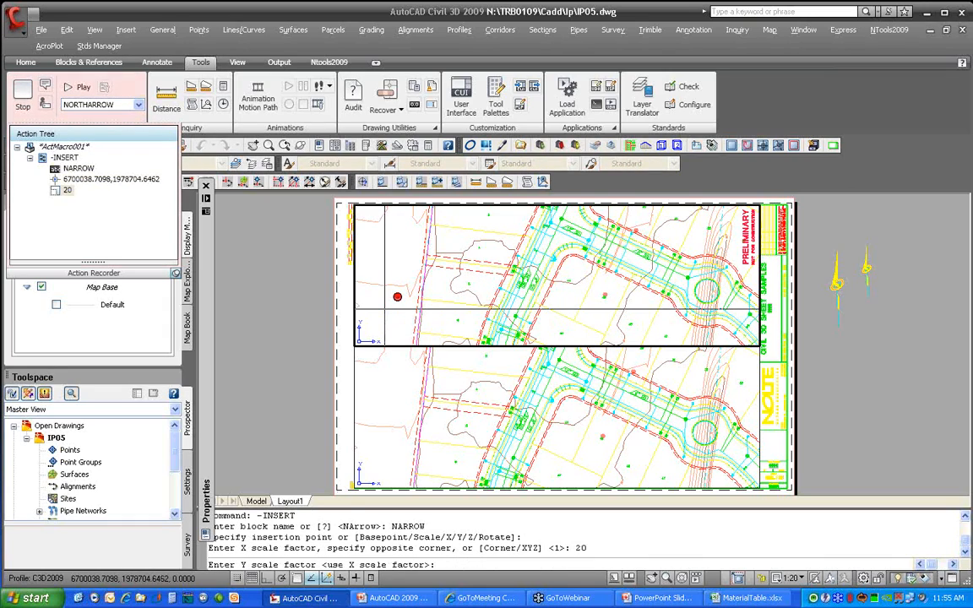
key("Return")
type("0")
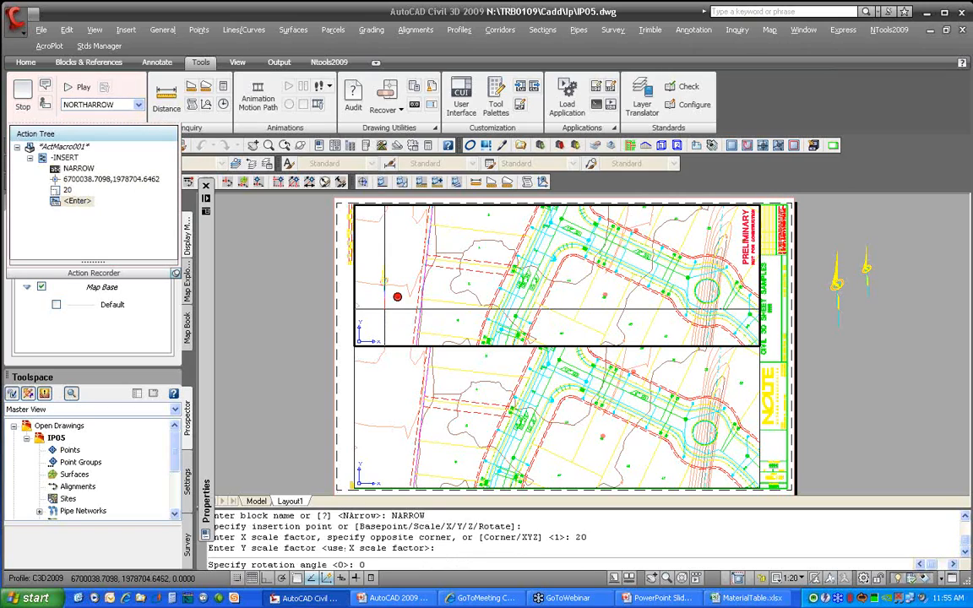
key("Return")
Transfer the just-placed north arrow to paper space with CHSPACE, selecting the last object and accepting the upper viewport as source
type("CHS")
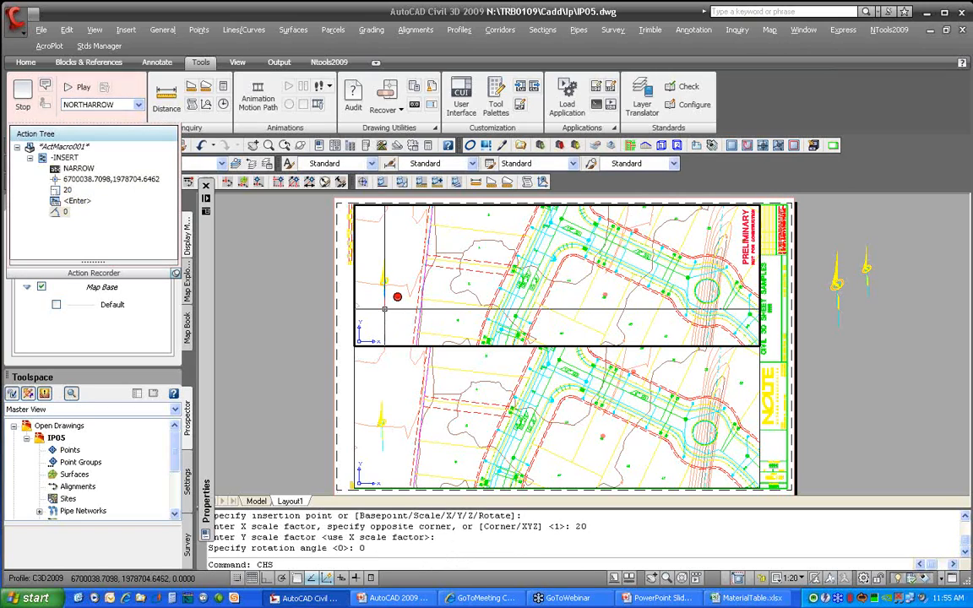
type("PACE")
key("Return")
type("L")
key("Return")
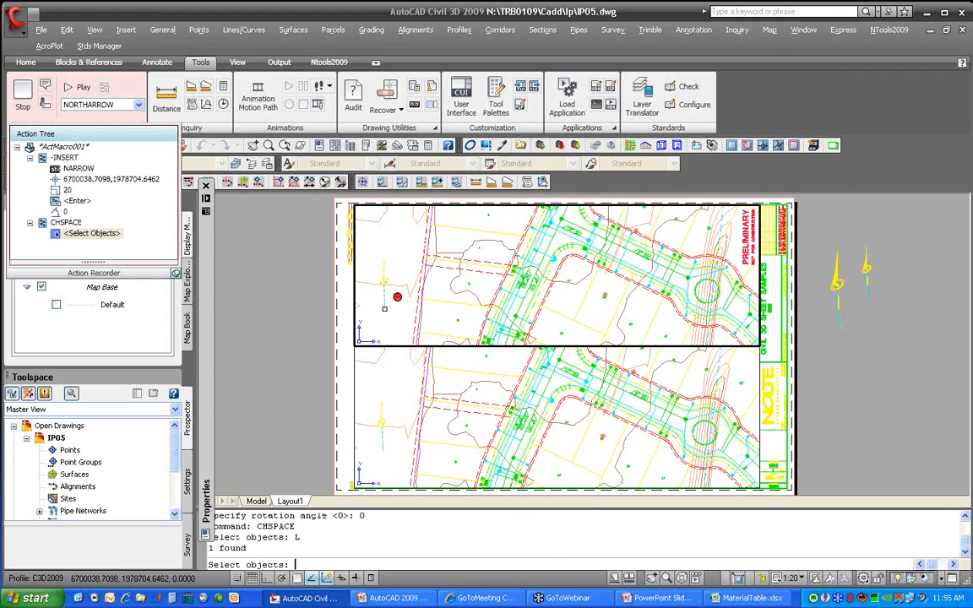
key("Return")
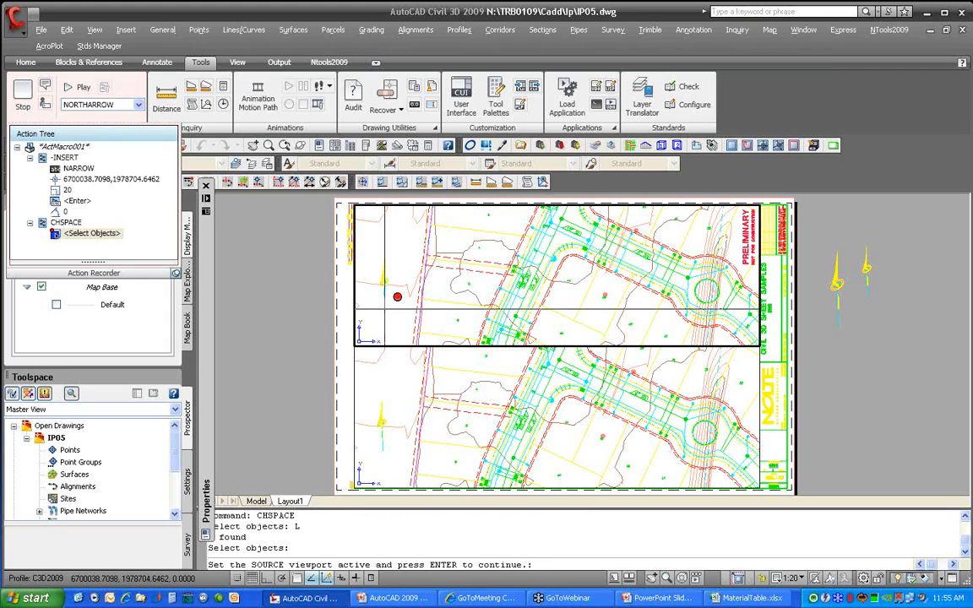
key("Return")
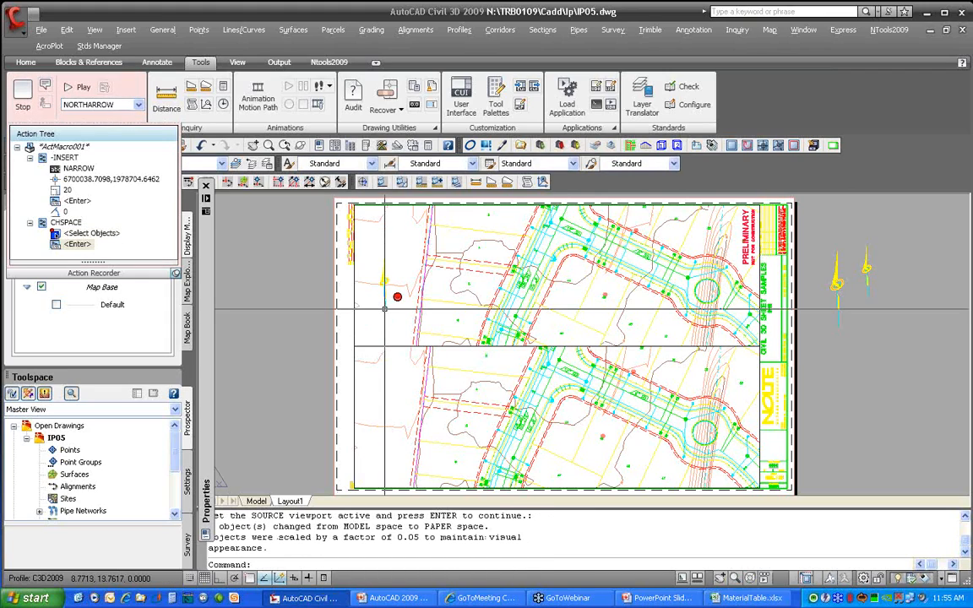
Stop the recording and save the action macro under the command name NARROW2
left_click(23, 93)
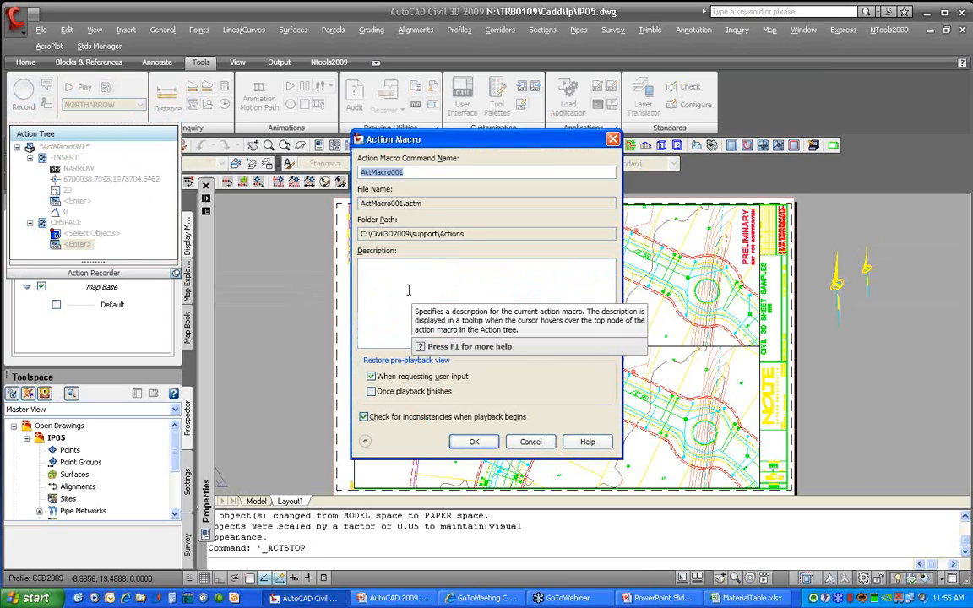
type("NA")
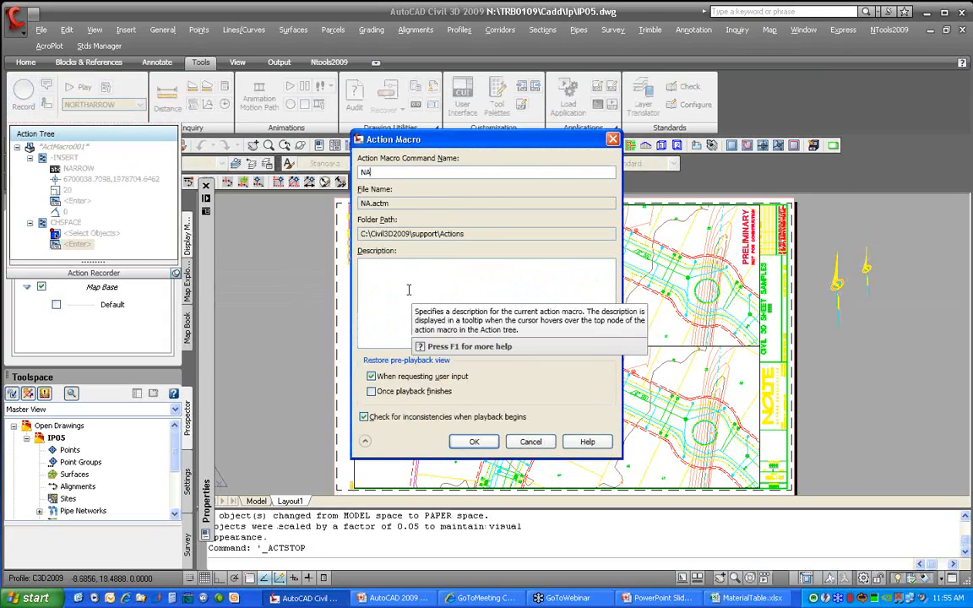
type("RROW")
type("2")
left_click(477, 442)
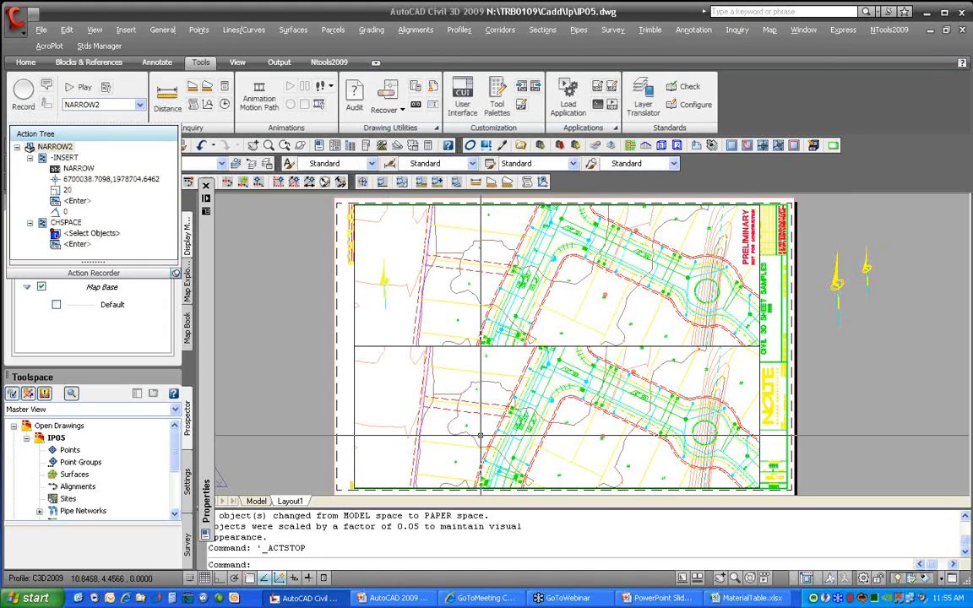
Erase the north arrow near the upper viewport's left edge and replay the NARROW2 macro to insert it again
left_click(385, 282)
type("e")
key("Return")
double_click(382, 267)
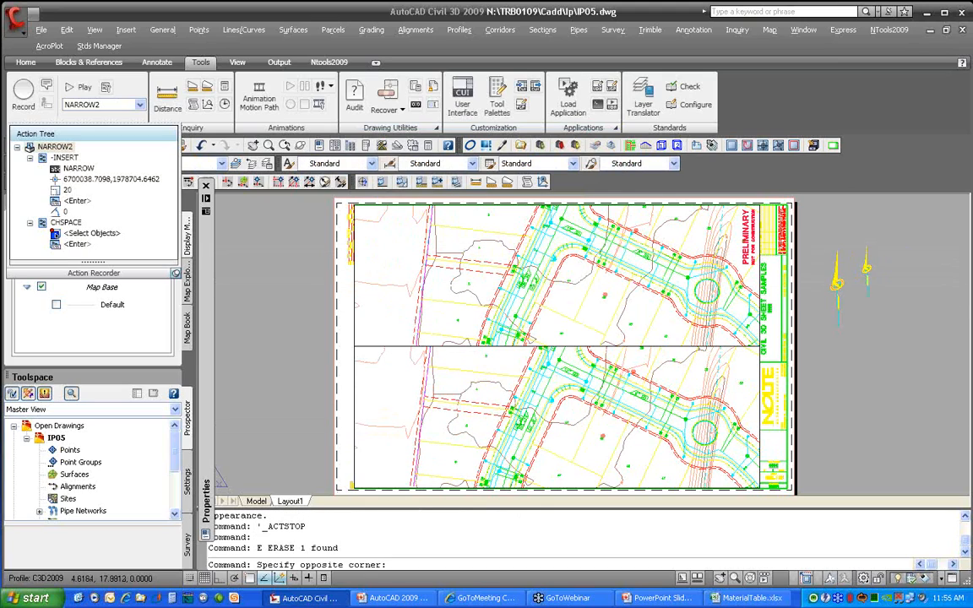
left_click(76, 87)
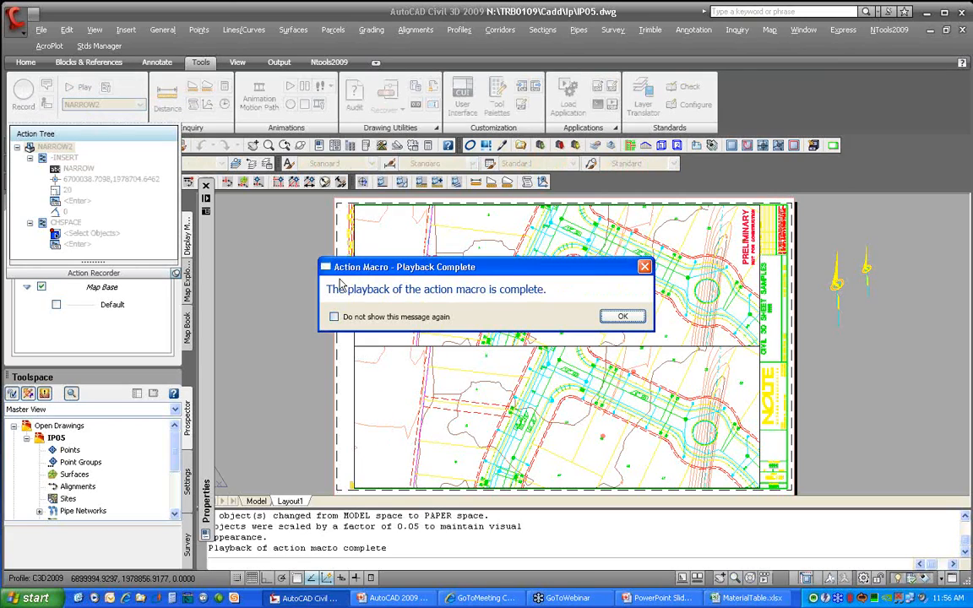
left_click(621, 318)
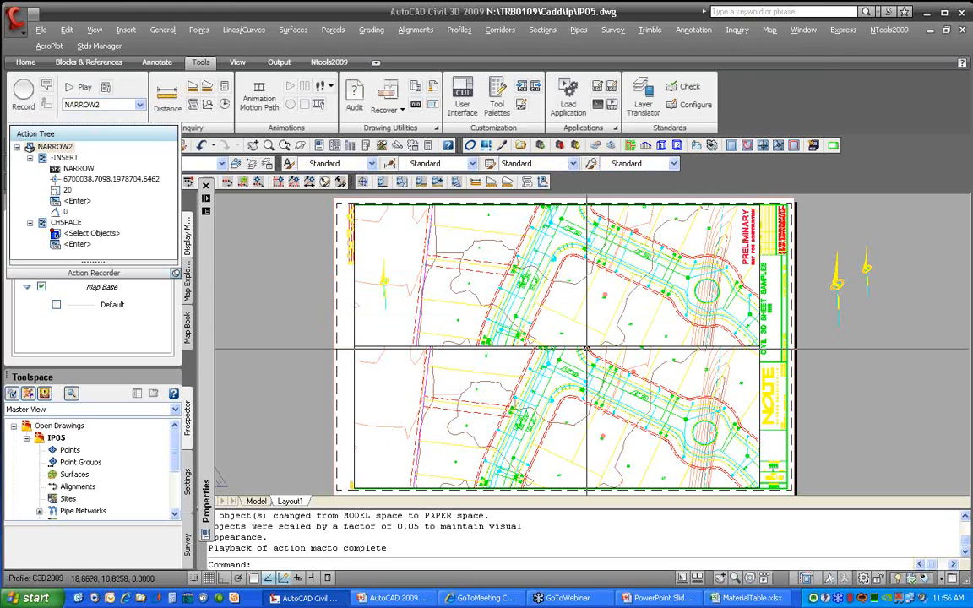
Activate the lower viewport's model space and reframe it on the curved road south of the current area
double_click(601, 429)
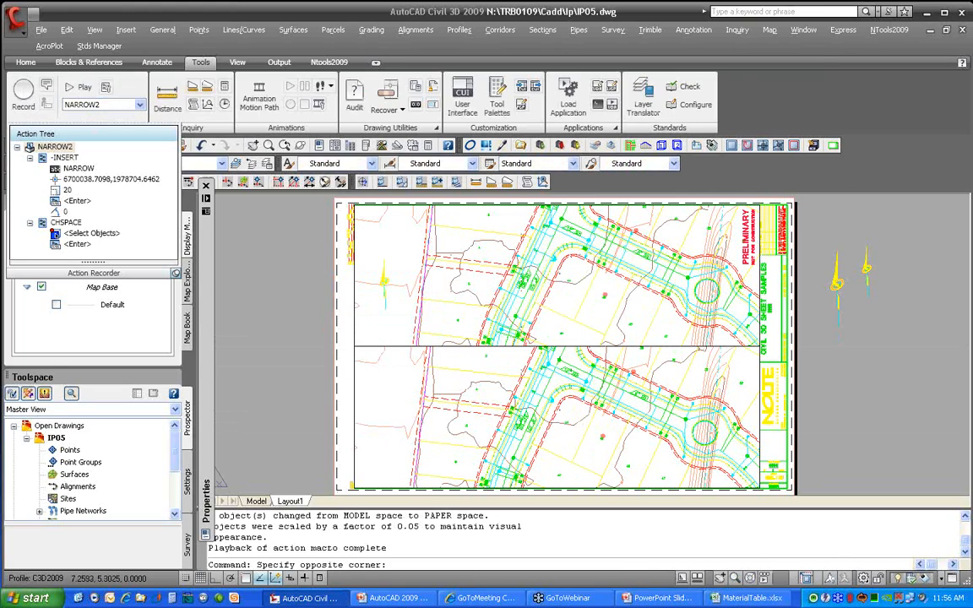
mouse_move(604, 431)
middle_mouse_down()
mouse_move(374, 394)
mouse_move(278, 394)
middle_mouse_up()
middle_click_drag(471, 422, 511, 314)
scroll(516, 409, "down", 2)
scroll(518, 414, "up", 1)
middle_click_drag(520, 415, 692, 444)
middle_click_drag(592, 413, 547, 422)
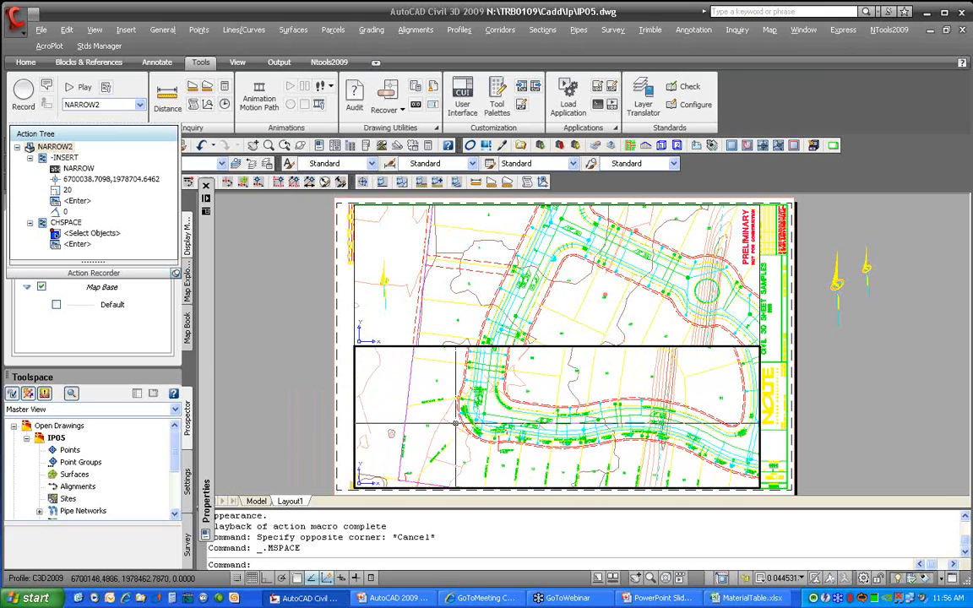
Rotate the lower viewport's view with DVIEW, using DVIEWBLOCK and picking the view direction on screen
type("DV")
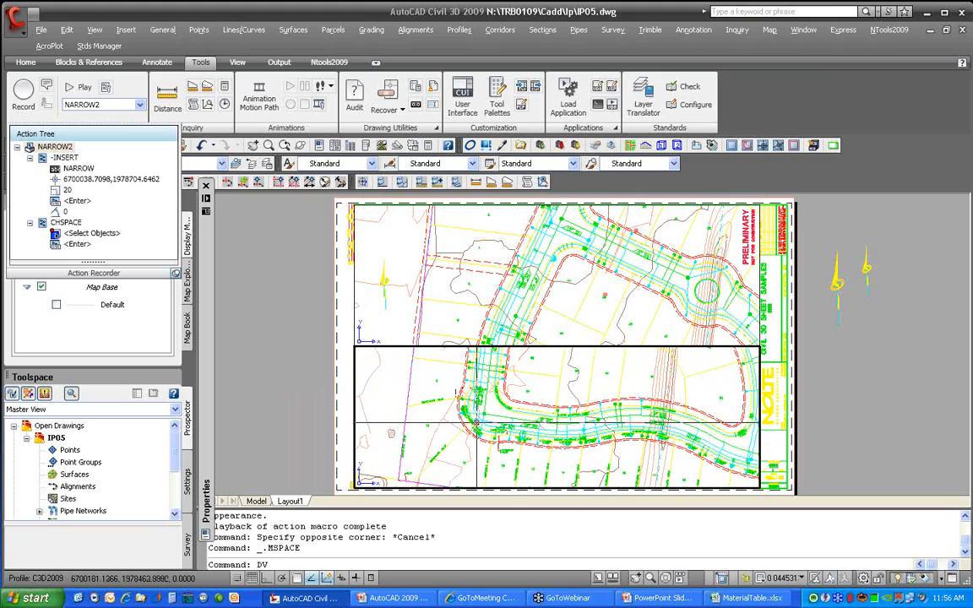
type("IEW")
key("Return")
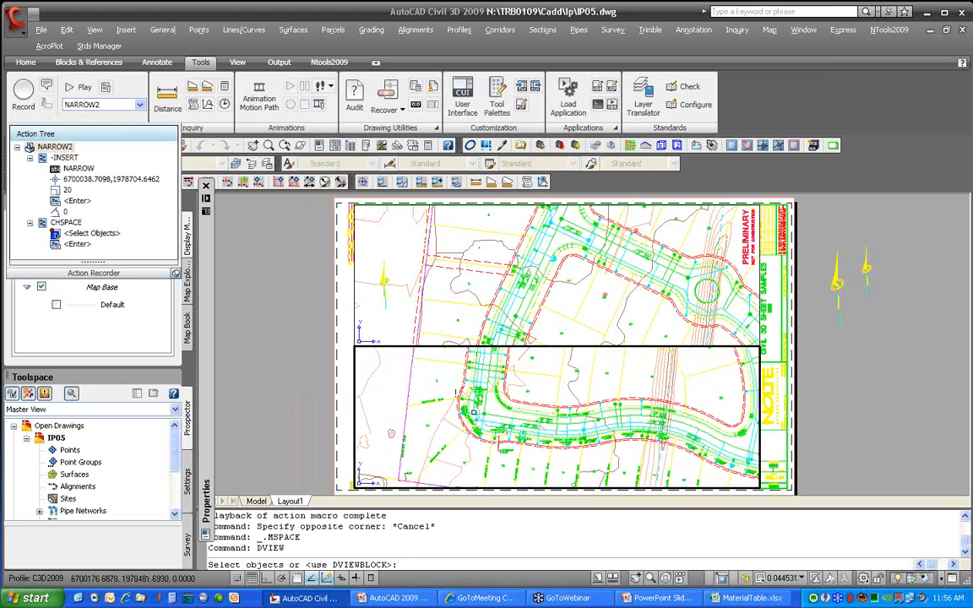
key("Return")
left_click(460, 409)
left_click(526, 396)
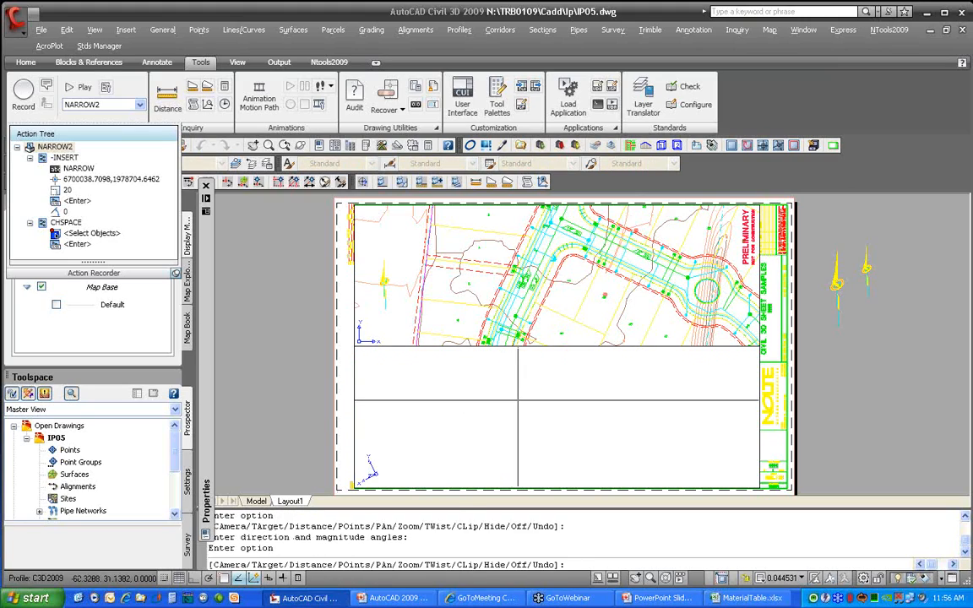
key("Return")
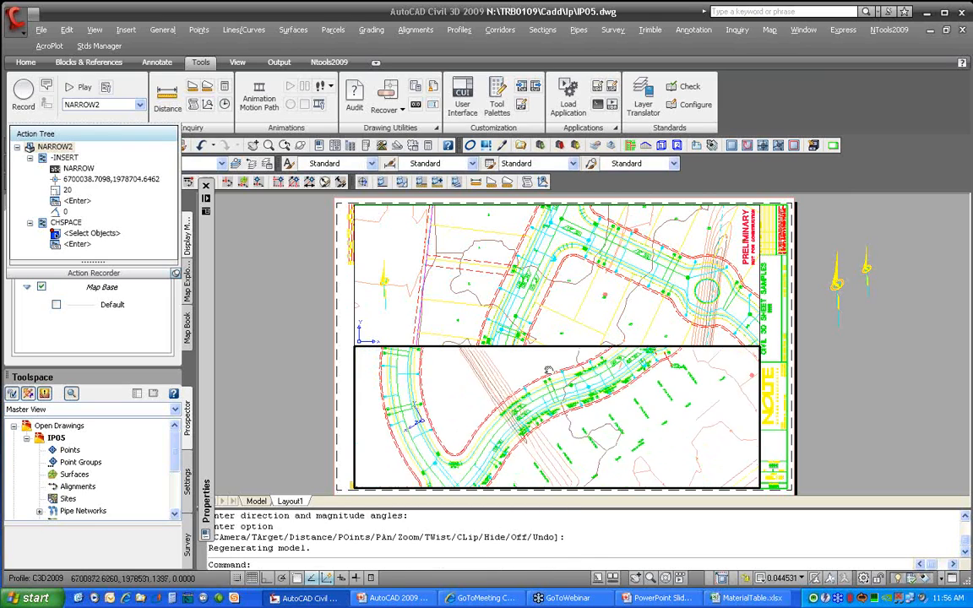
Reframe the lower viewport on the road intersection and set its viewport scale to 1:20
middle_click_drag(548, 369, 559, 358)
scroll(536, 407, "down", 3)
middle_click_drag(498, 439, 574, 380)
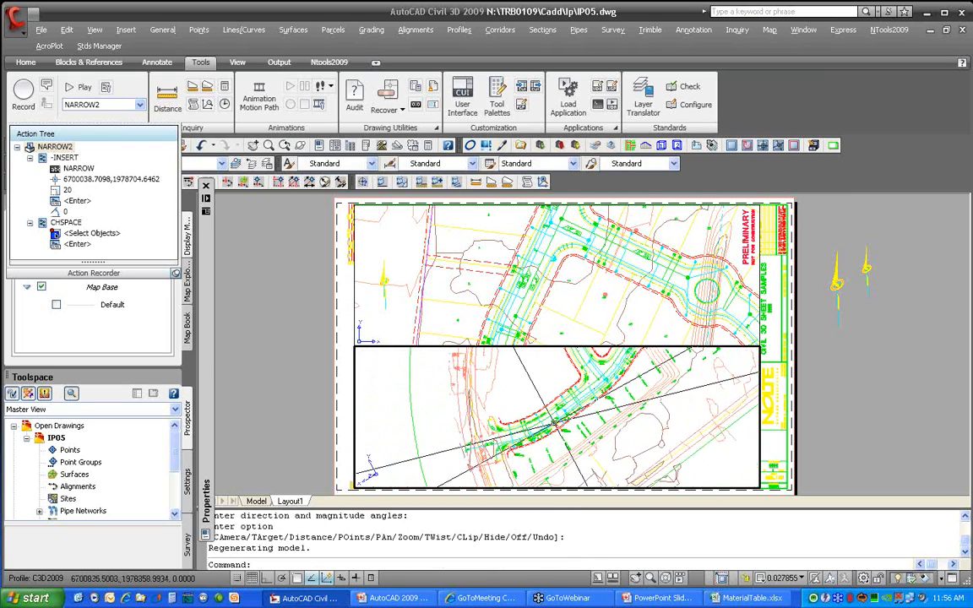
middle_click_drag(554, 420, 517, 463)
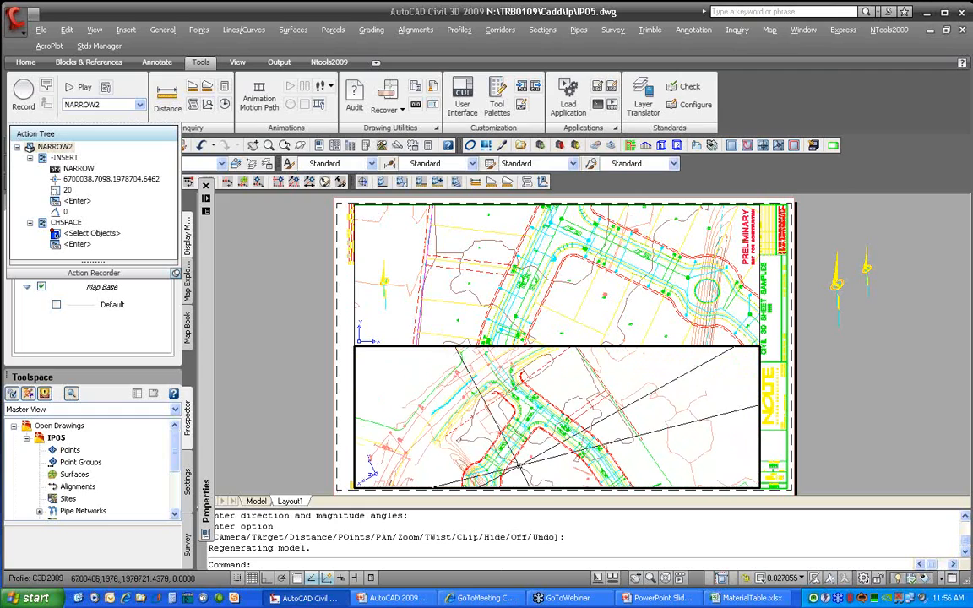
left_click(801, 578)
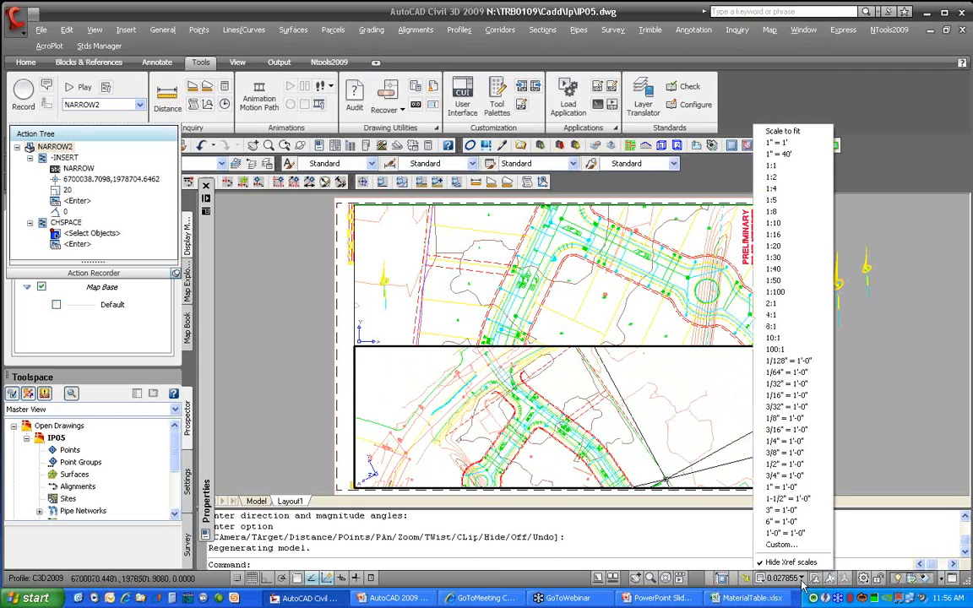
left_click(781, 246)
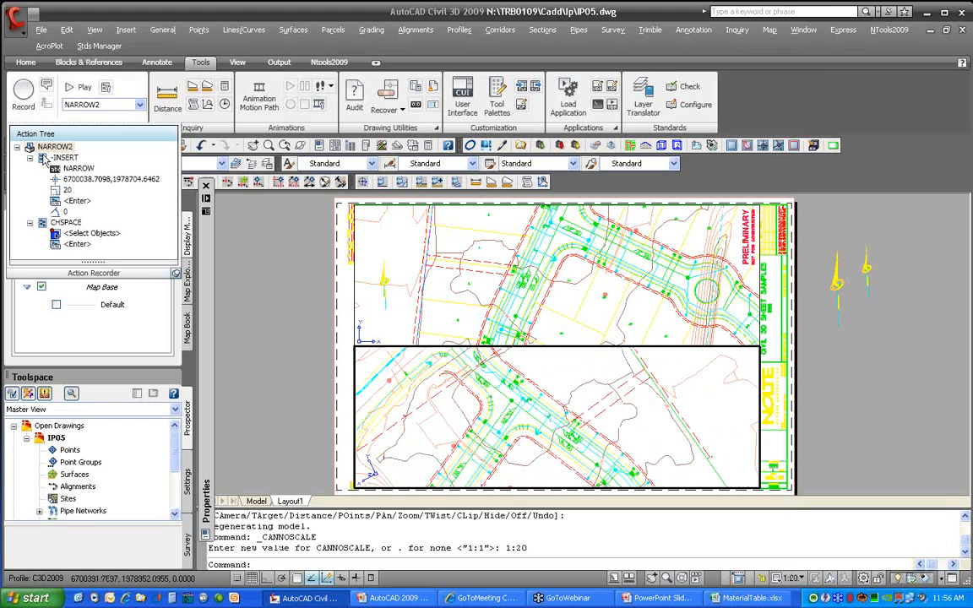
Make the insertion point action in the NARROW2 macro request user input during playback
left_click(88, 178)
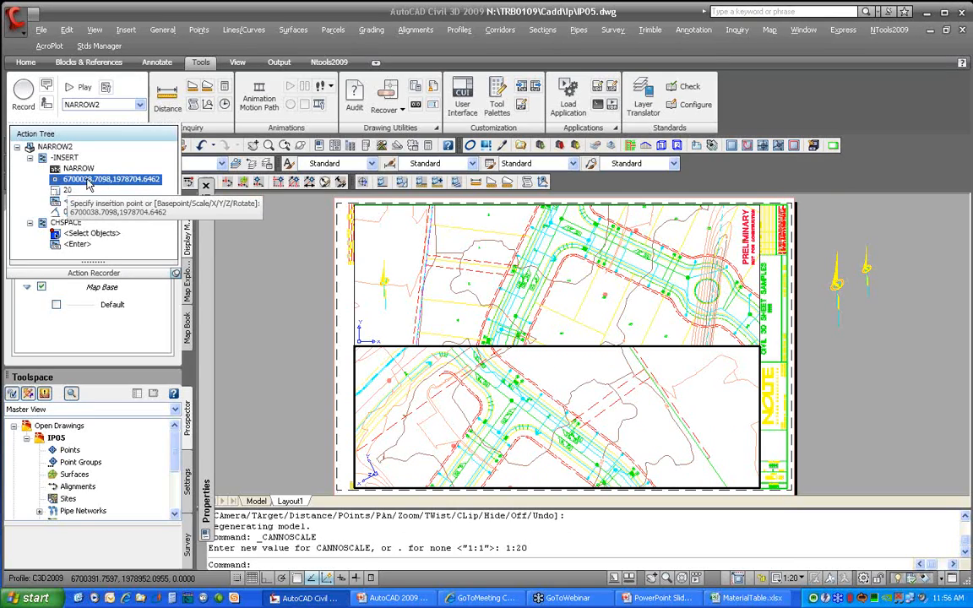
right_click(94, 181)
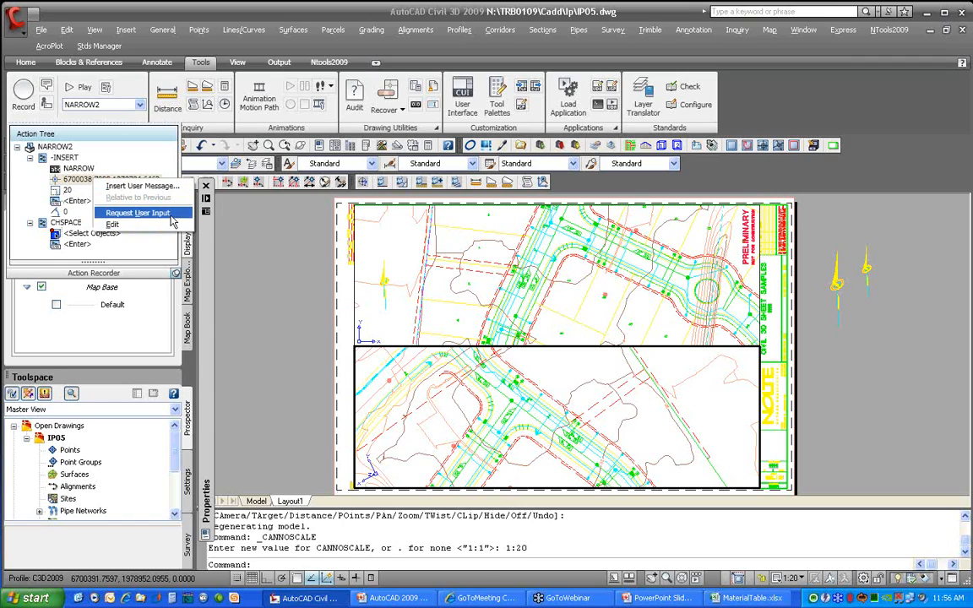
left_click(137, 214)
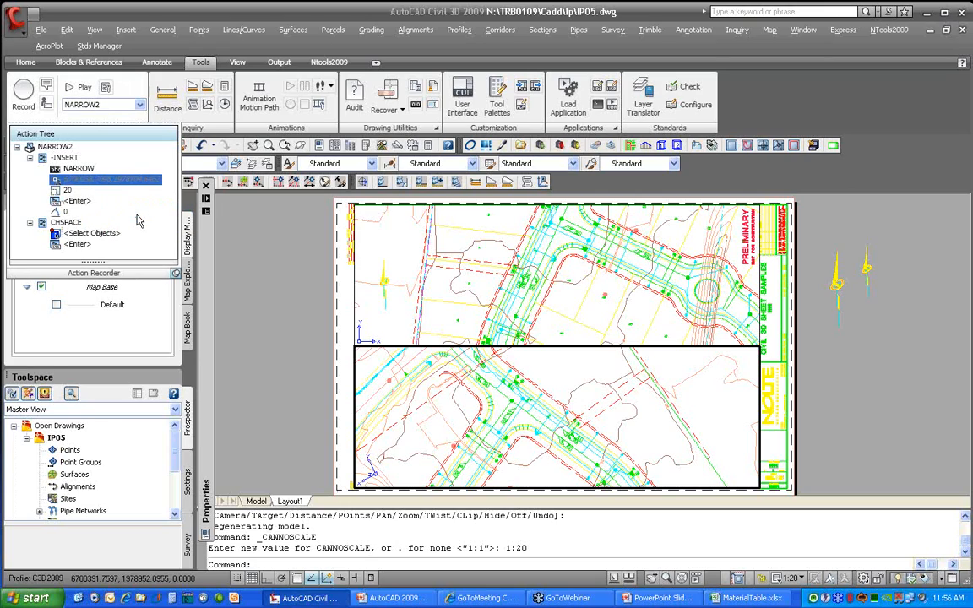
Play NARROW2 in the lower viewport with the current settings, providing a picked insertion point for the north arrow
left_click(79, 87)
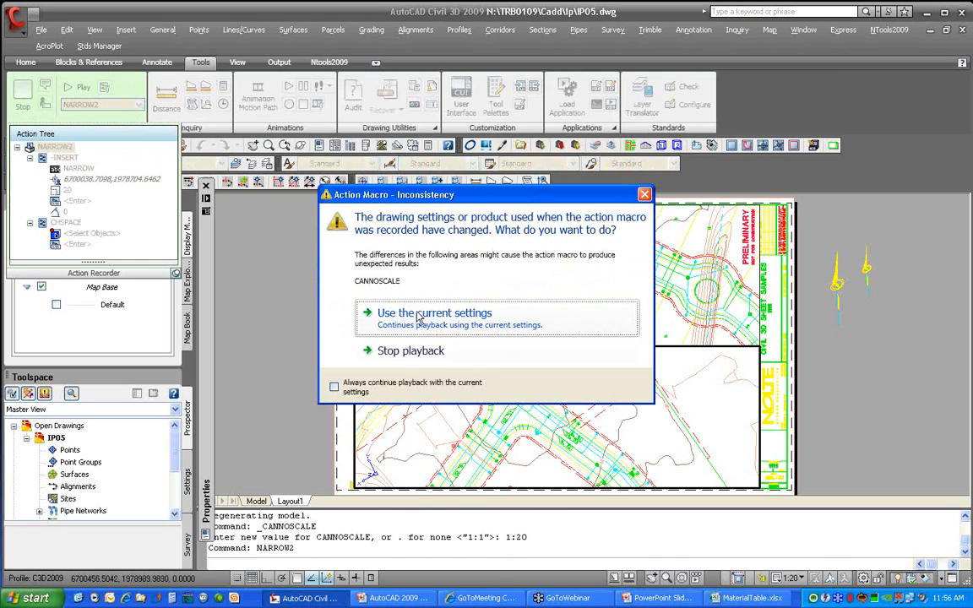
left_click(422, 321)
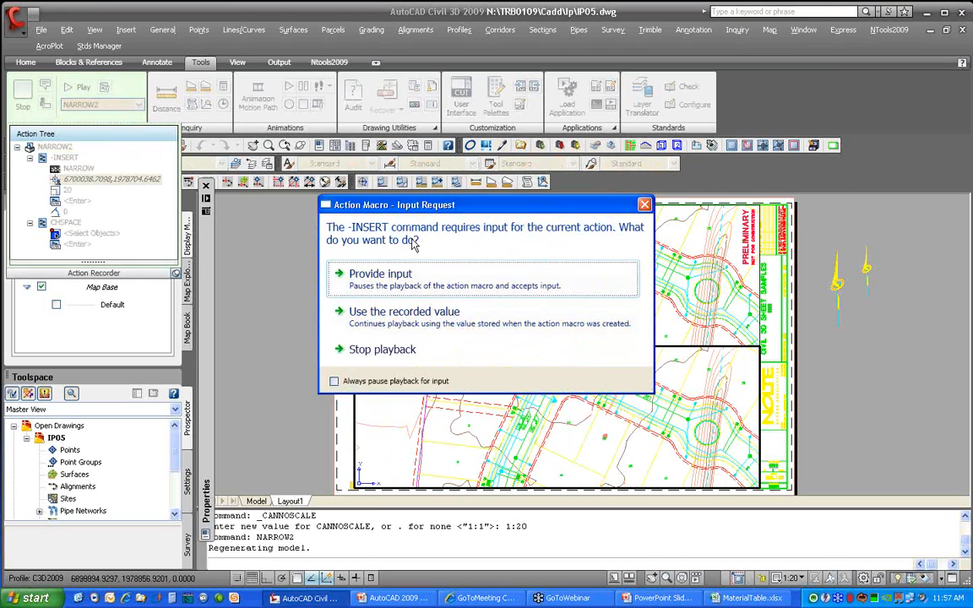
left_click(380, 275)
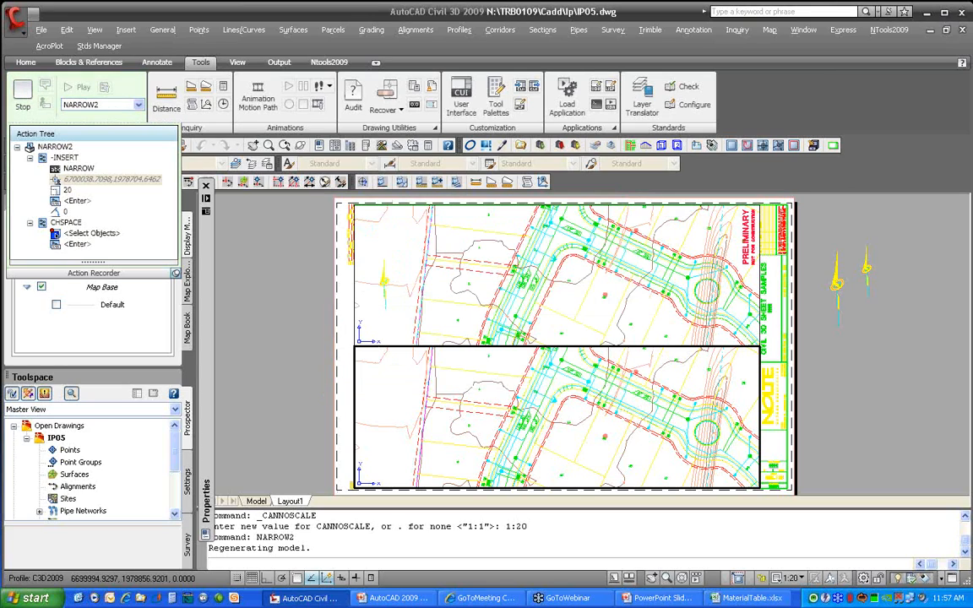
left_click(459, 410)
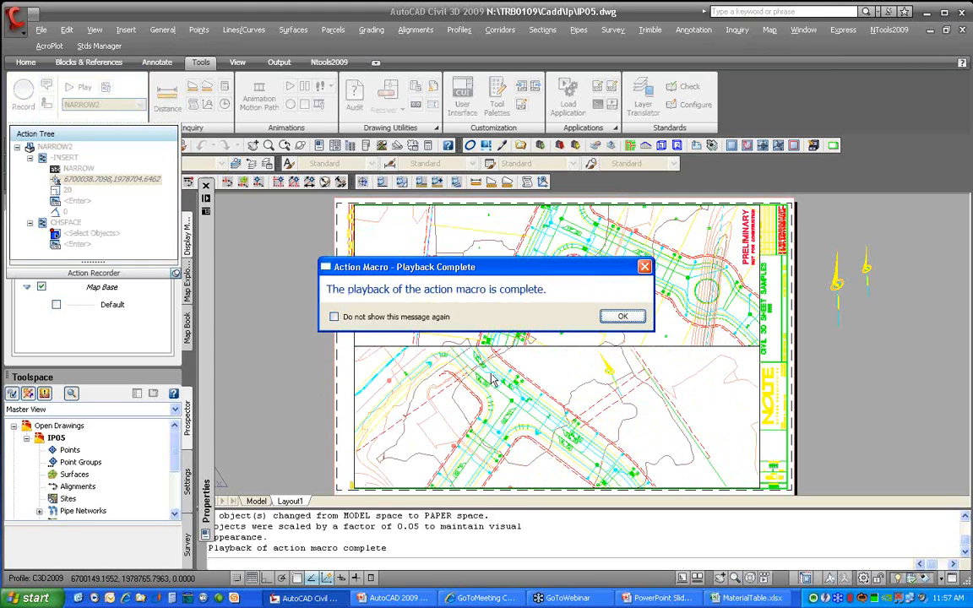
left_click(621, 317)
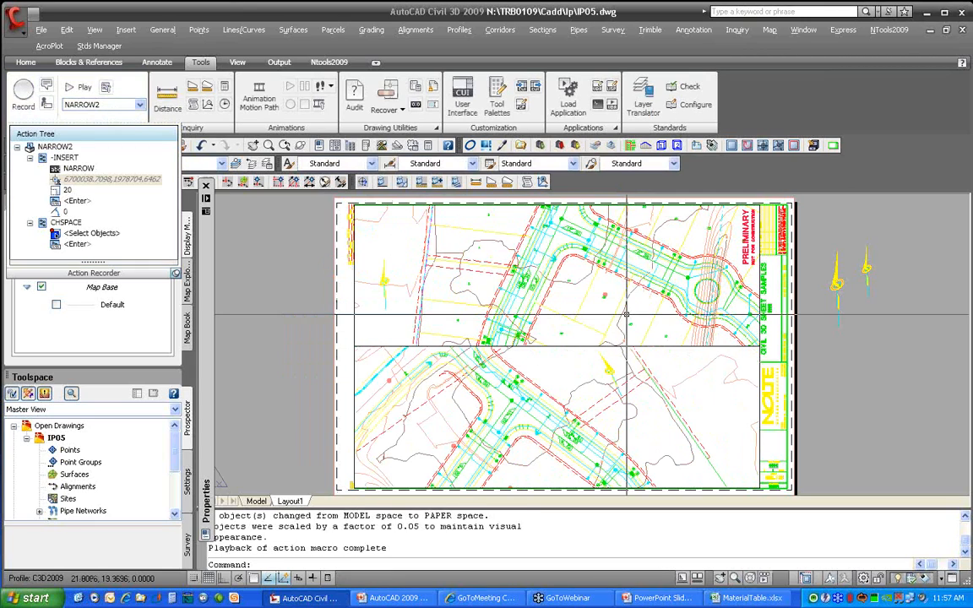
Move the rotated north arrow from the lower viewport to the empty area beside the title block, outside the sheet
middle_click(625, 314)
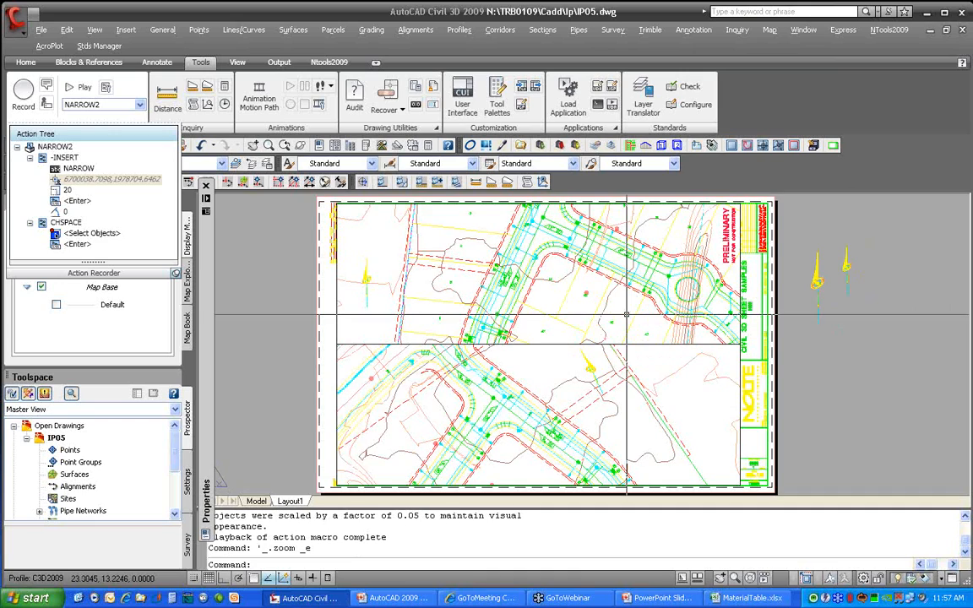
left_click(589, 367)
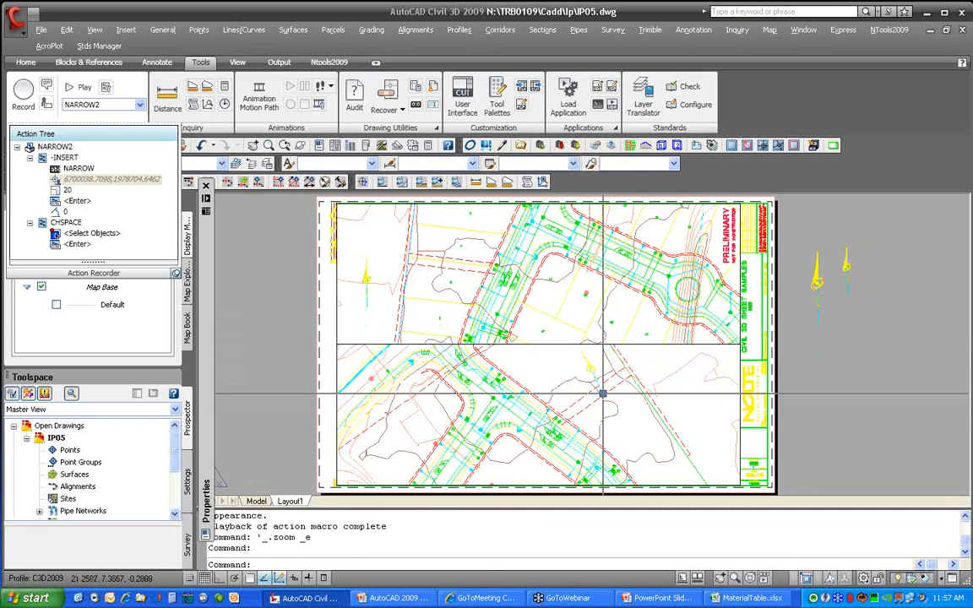
left_click(602, 392)
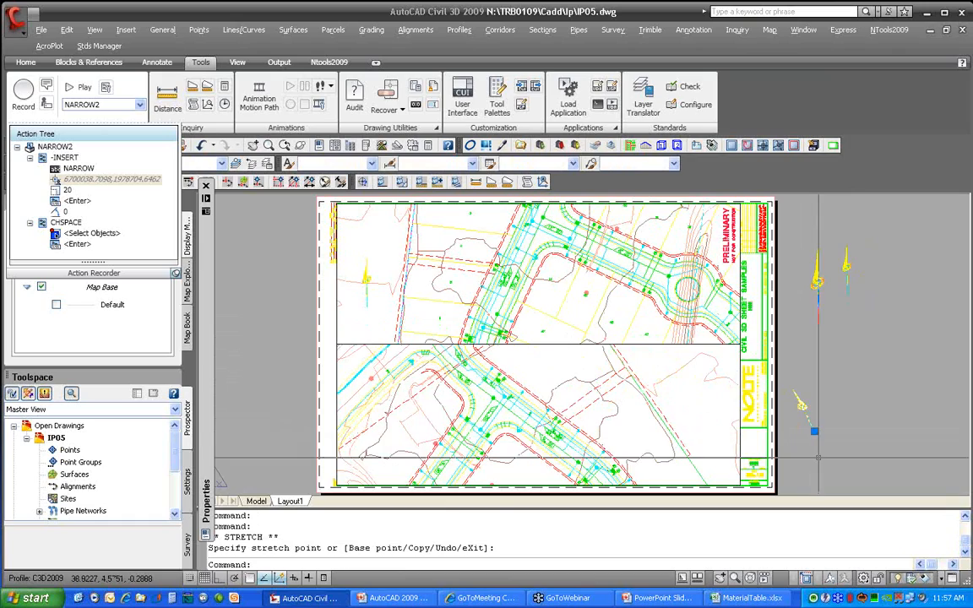
key("Escape")
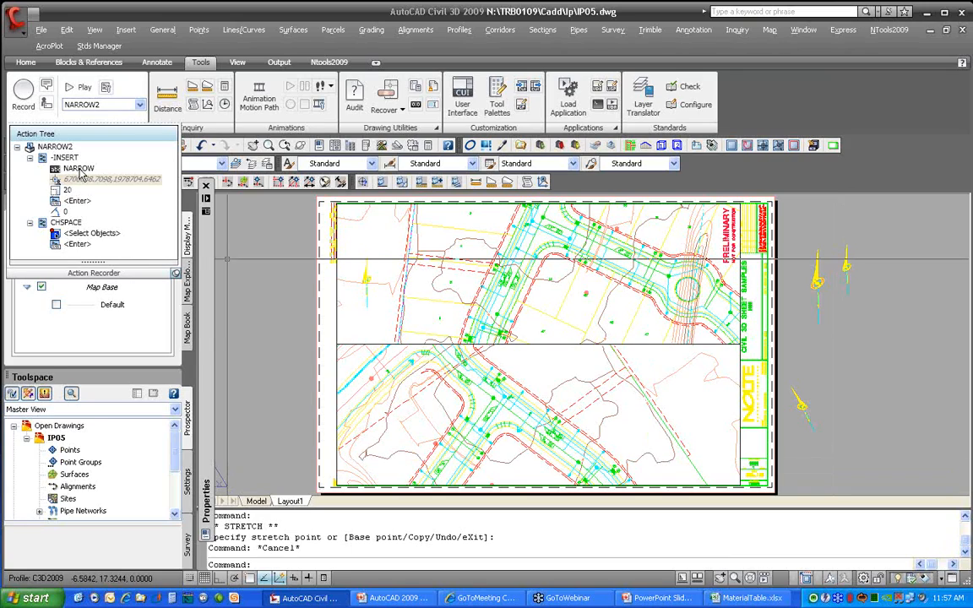
Change the X scale value of the -INSERT command in the NARROW2 macro to 30
left_click(67, 191)
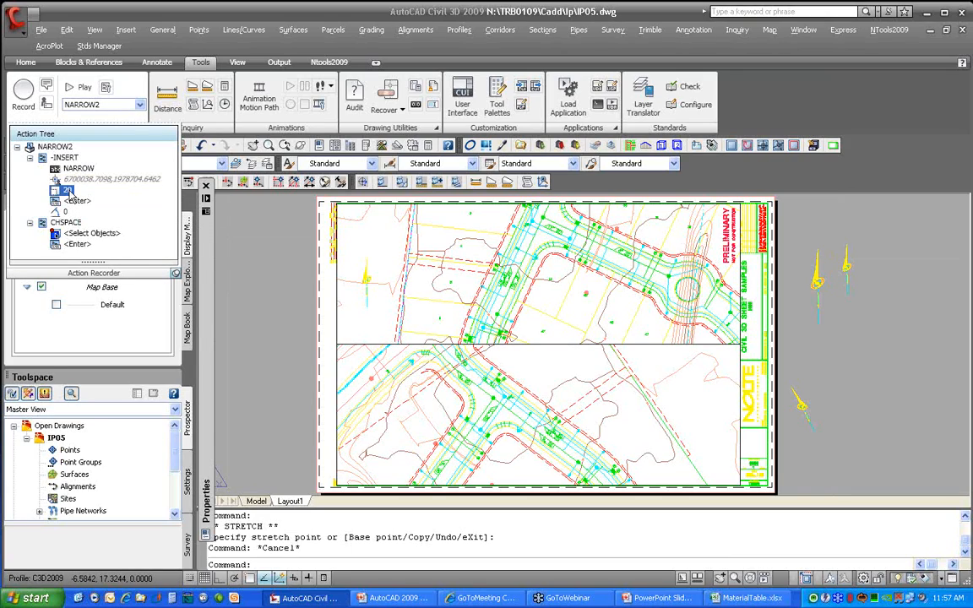
left_click(73, 195)
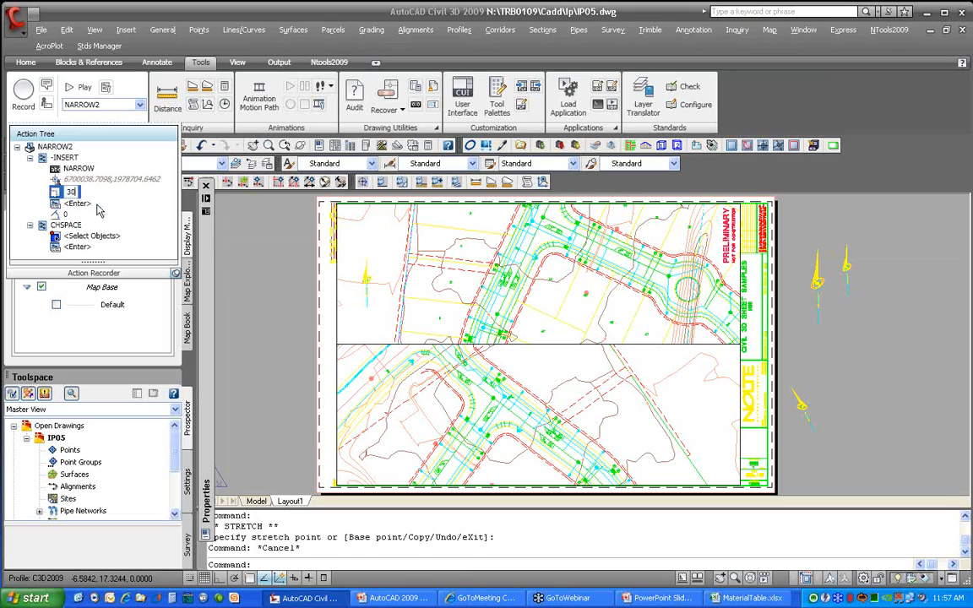
left_click(42, 180)
Play NARROW2 in the upper viewport with the recorded insertion point, and move the new north arrow off the sheet's left side
double_click(390, 246)
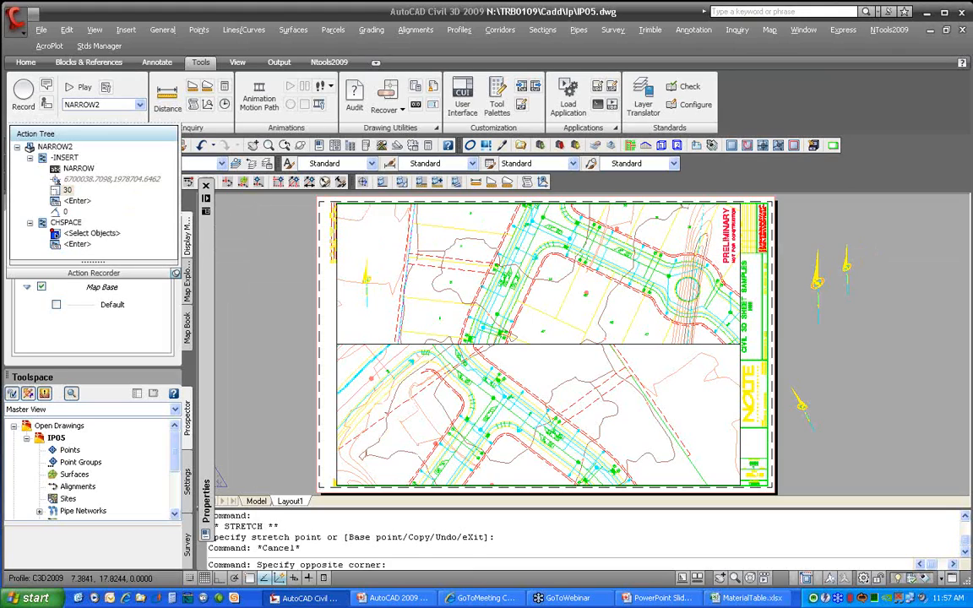
left_click(78, 87)
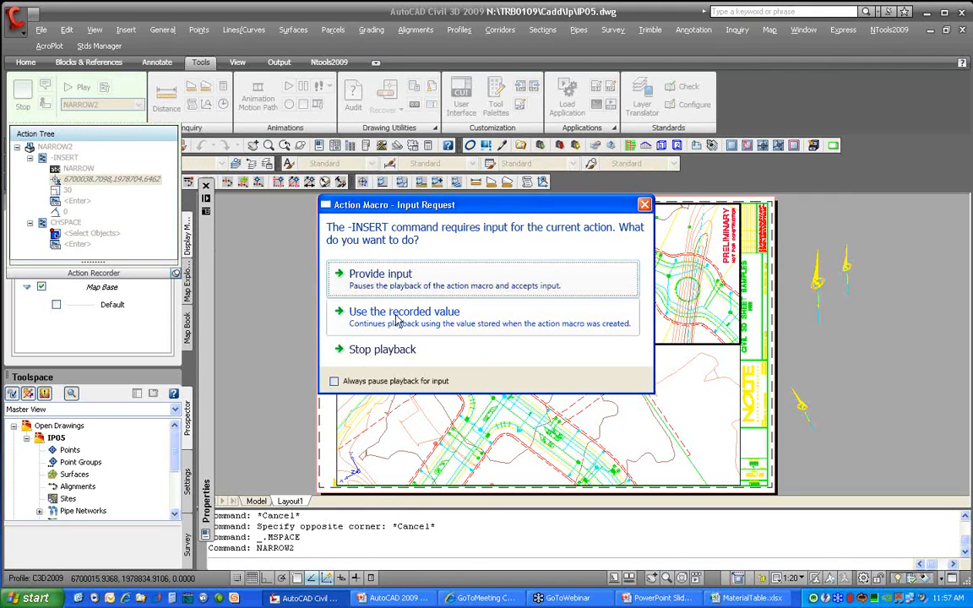
left_click(395, 316)
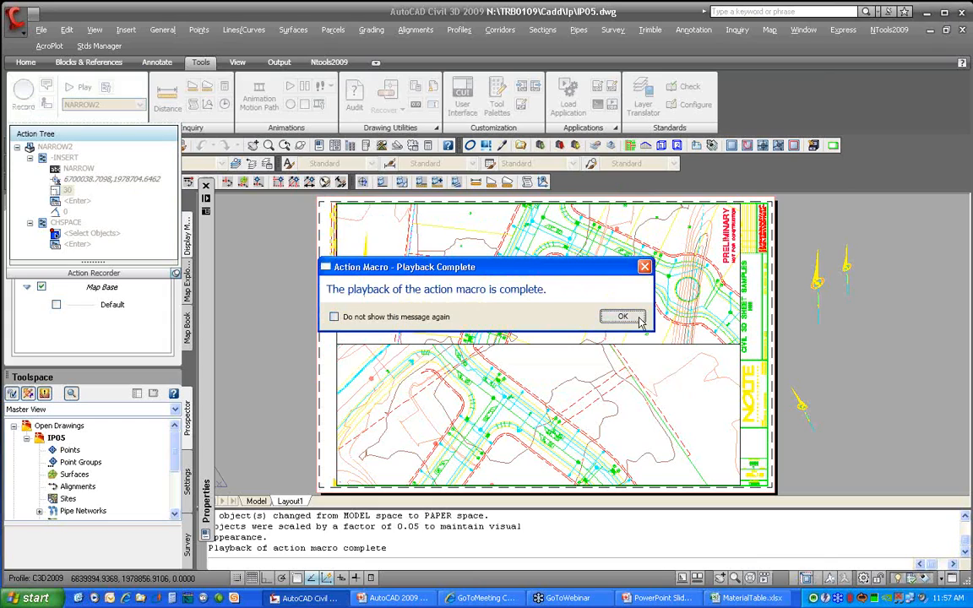
key("Return")
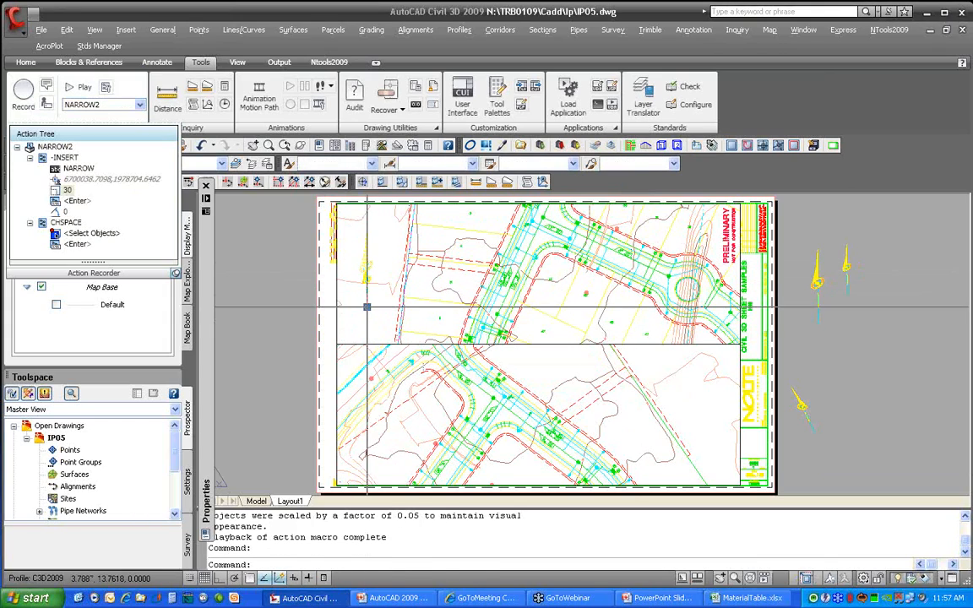
left_click(365, 306)
key("Escape")
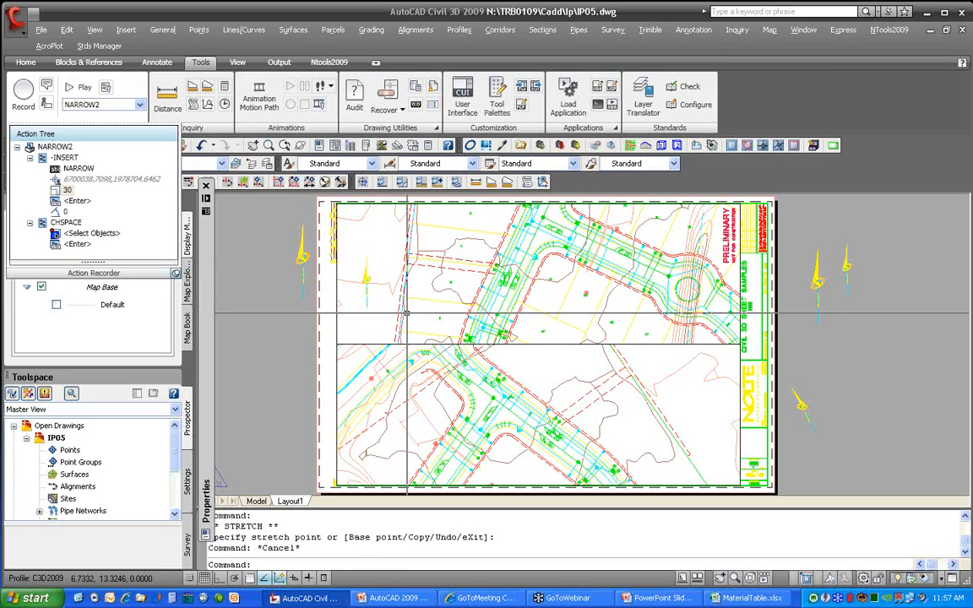
Request user input for the X scale in NARROW2's -INSERT command and edit its recorded value
right_click(78, 195)
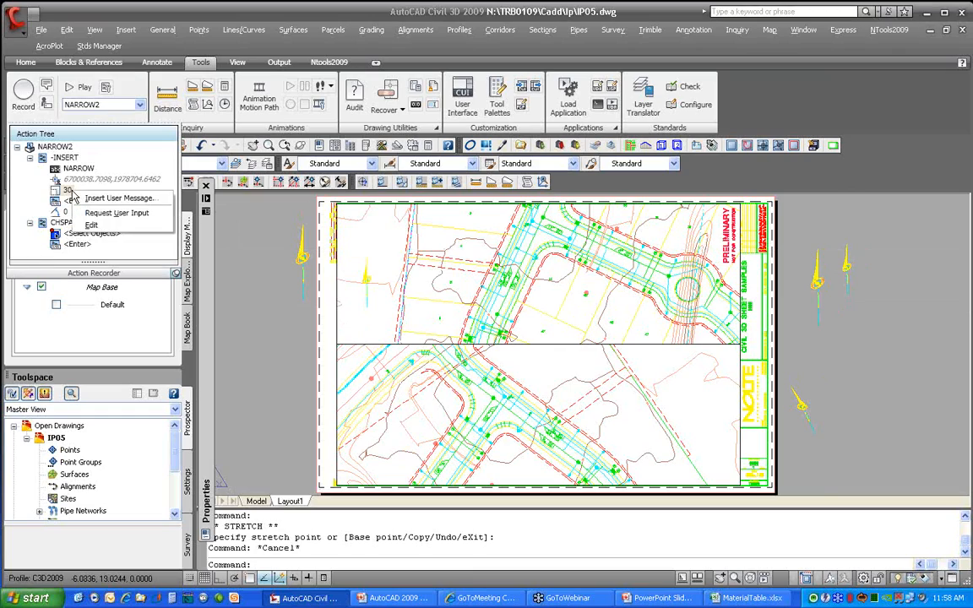
left_click(137, 218)
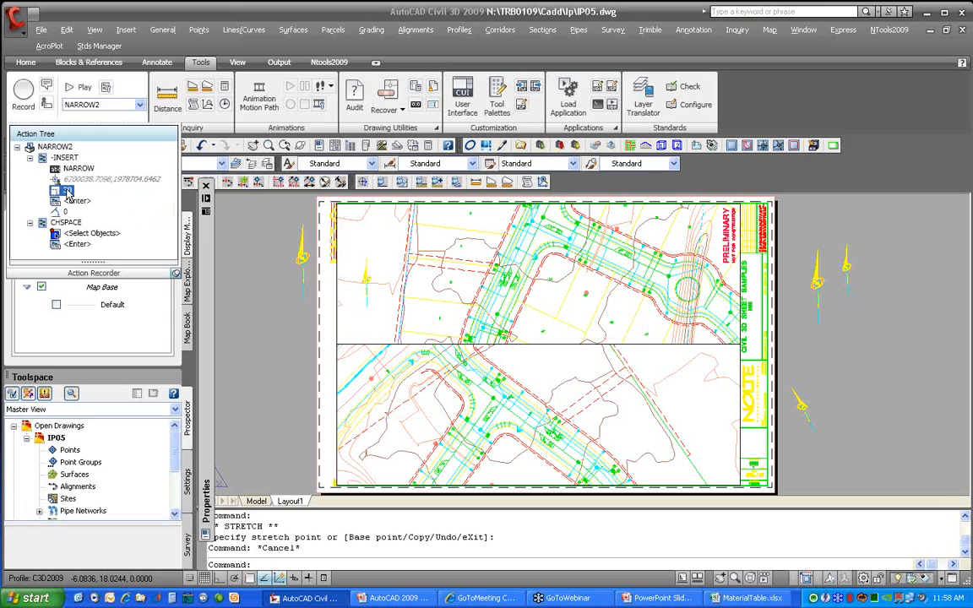
double_click(69, 193)
left_click(71, 192)
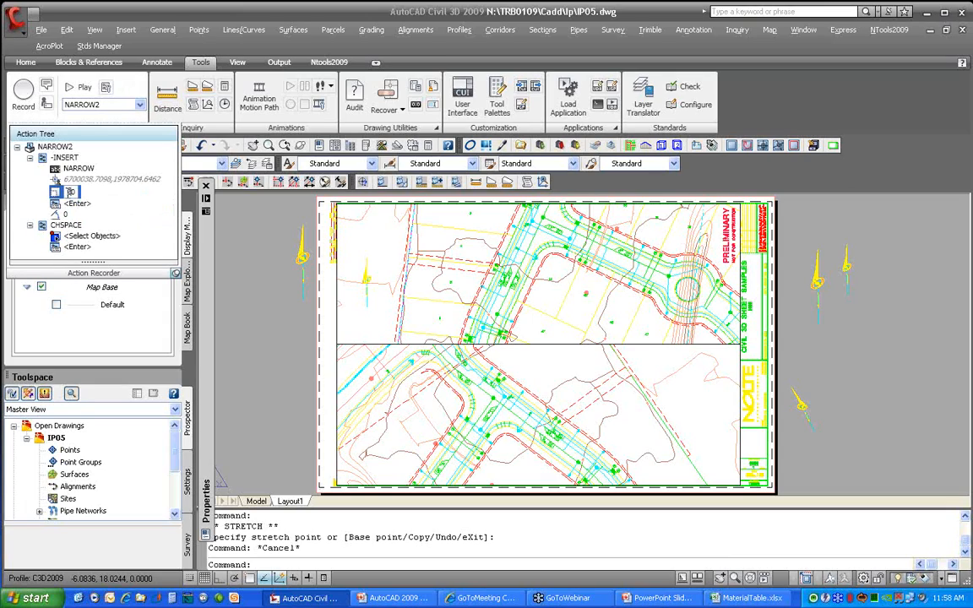
key("BackSpace")
type("2")
key("Return")
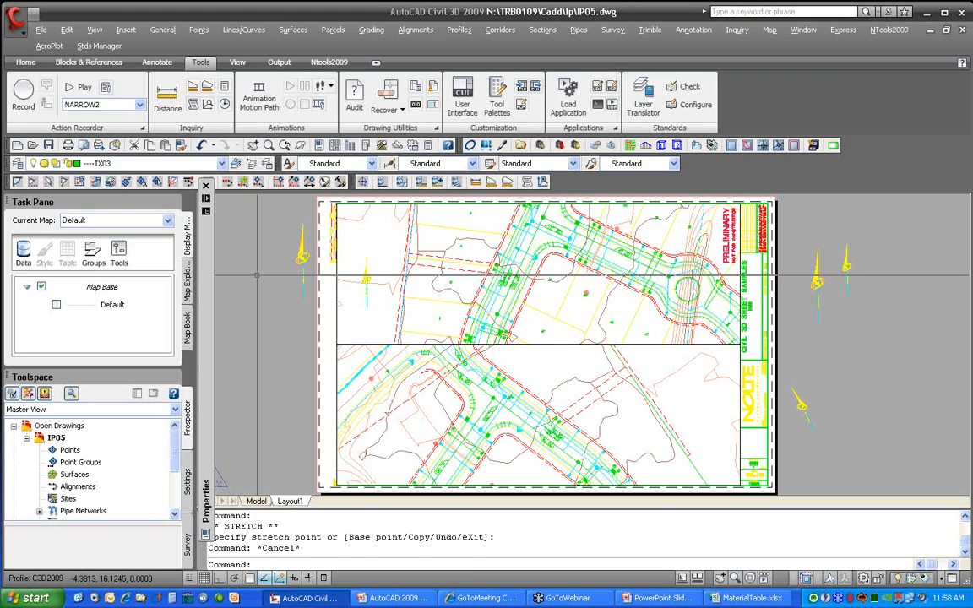
Open the drawing IP04.dwg from the Ip folder under Cadd and finish loading it
left_click(33, 145)
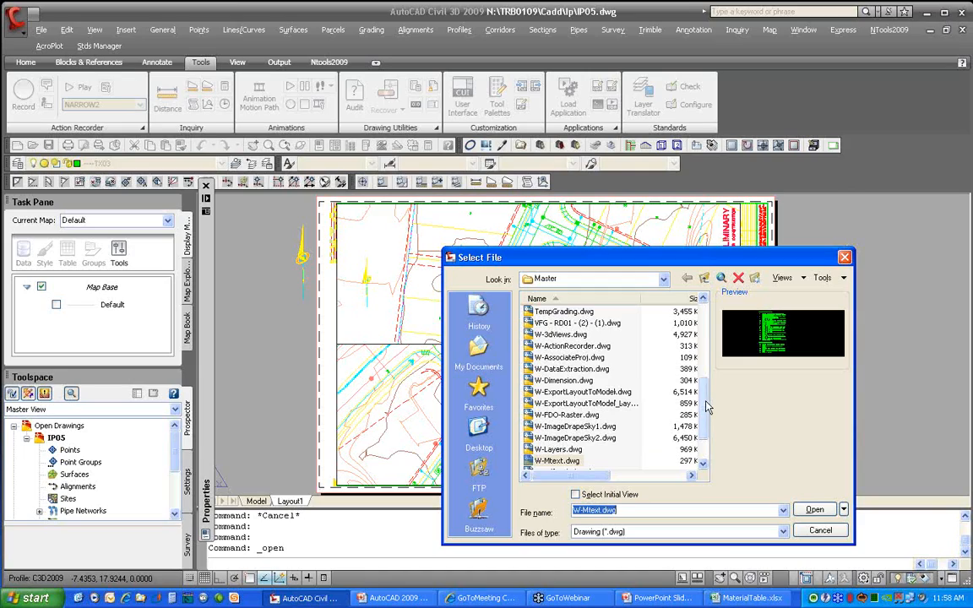
left_click_drag(707, 407, 706, 336)
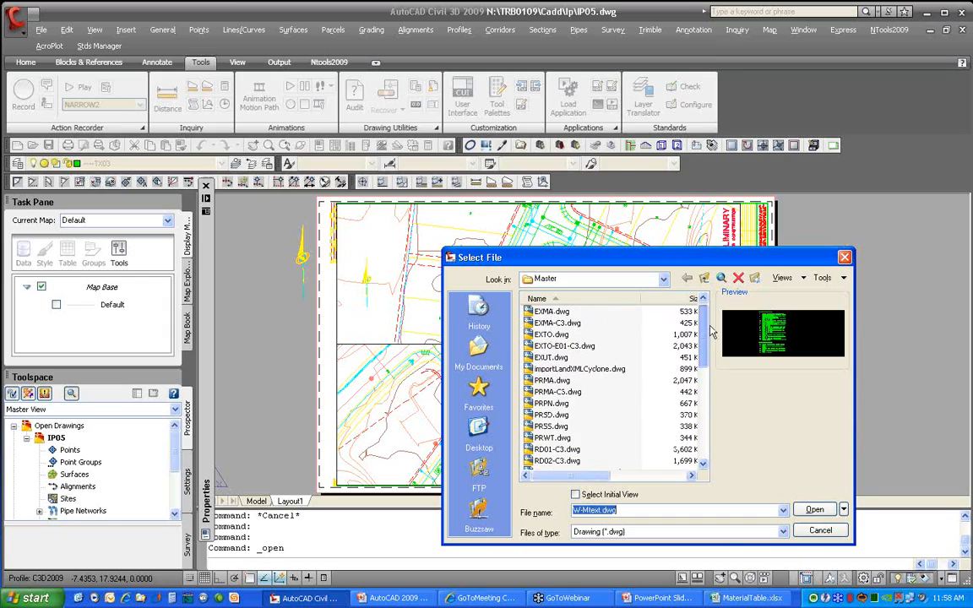
left_click(704, 279)
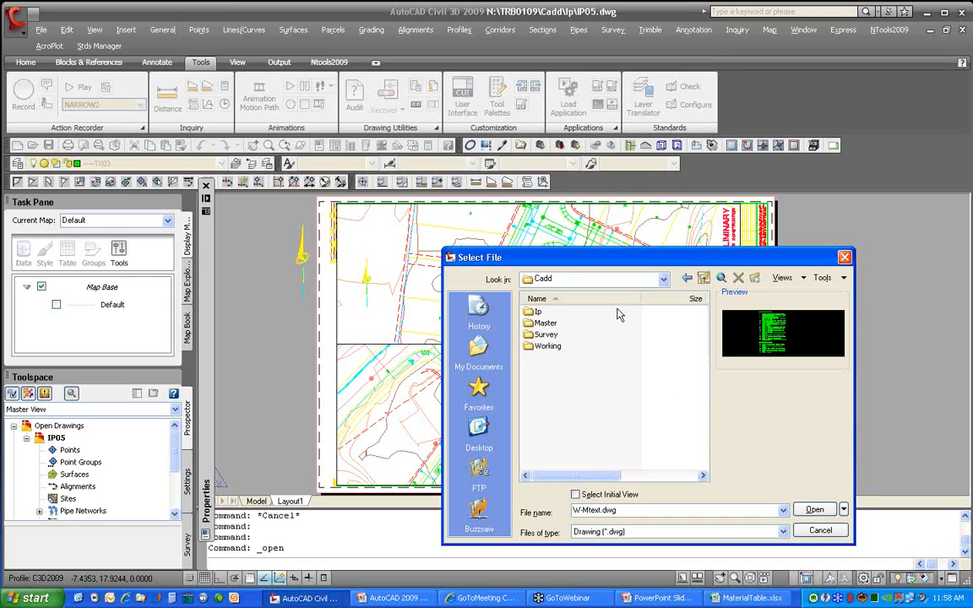
double_click(540, 311)
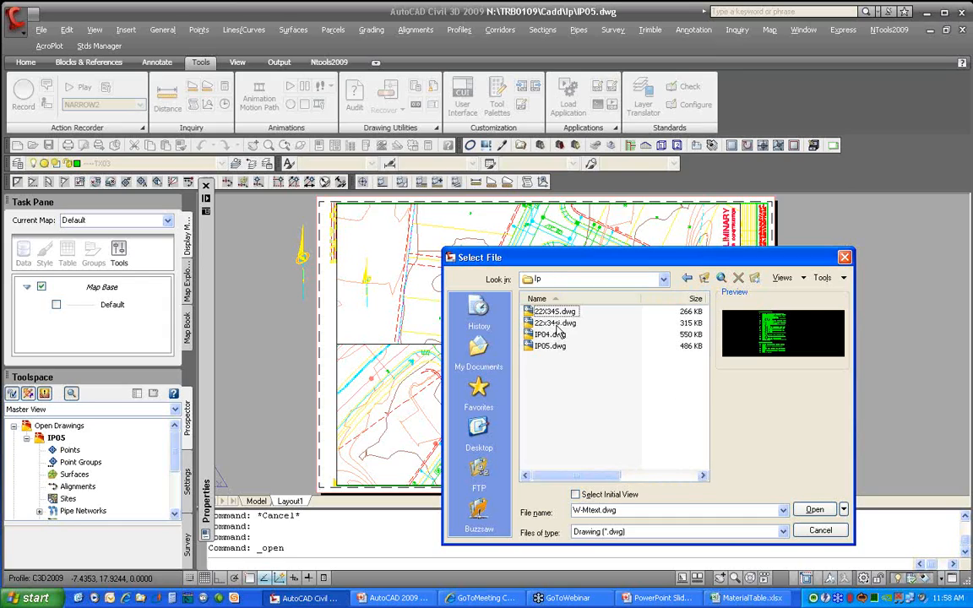
double_click(556, 342)
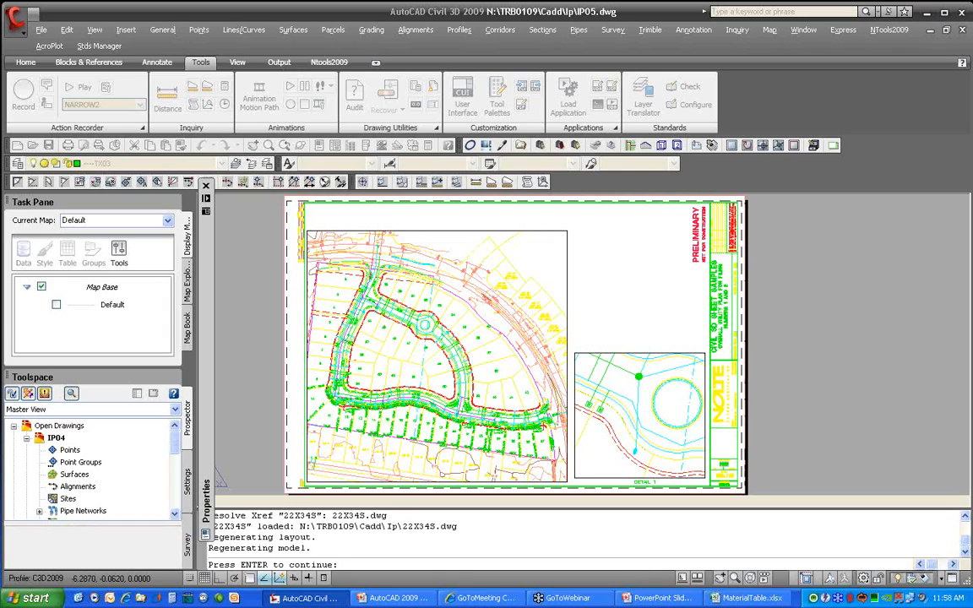
key("Return")
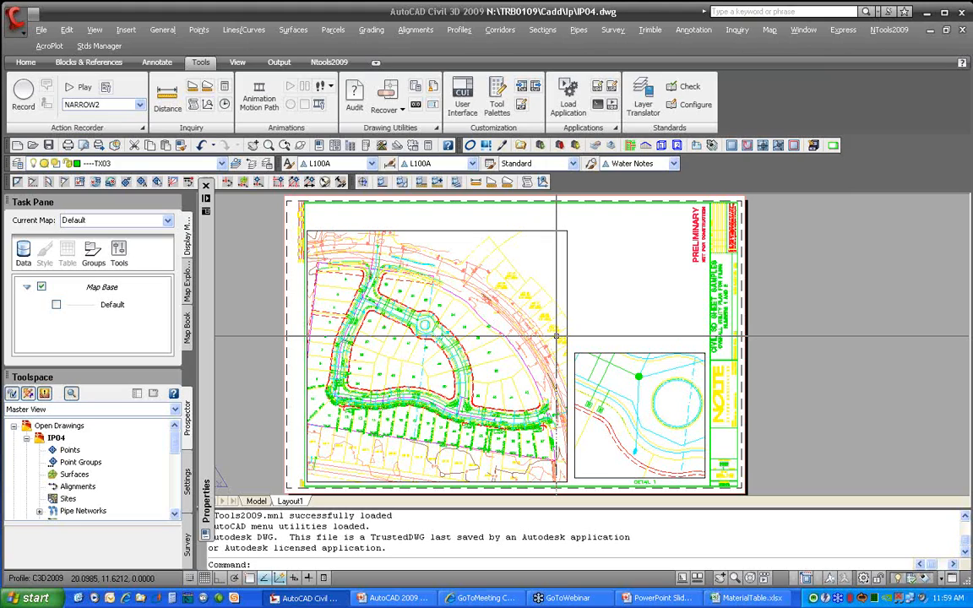
Check the viewport scales of the large plan and Detail 1 viewports on Layout1, and switch to model space
left_click(559, 277)
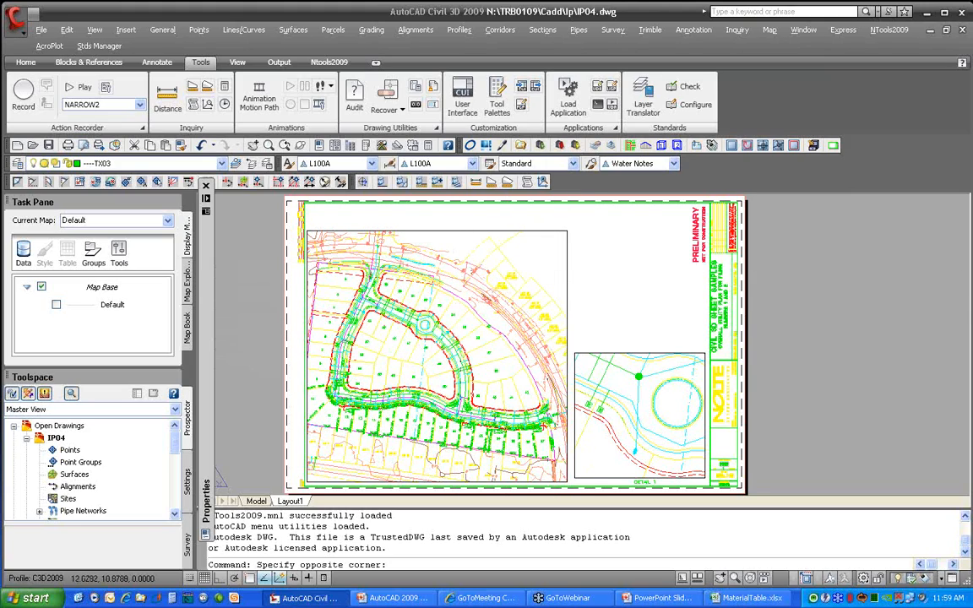
key("Escape")
double_click(447, 328)
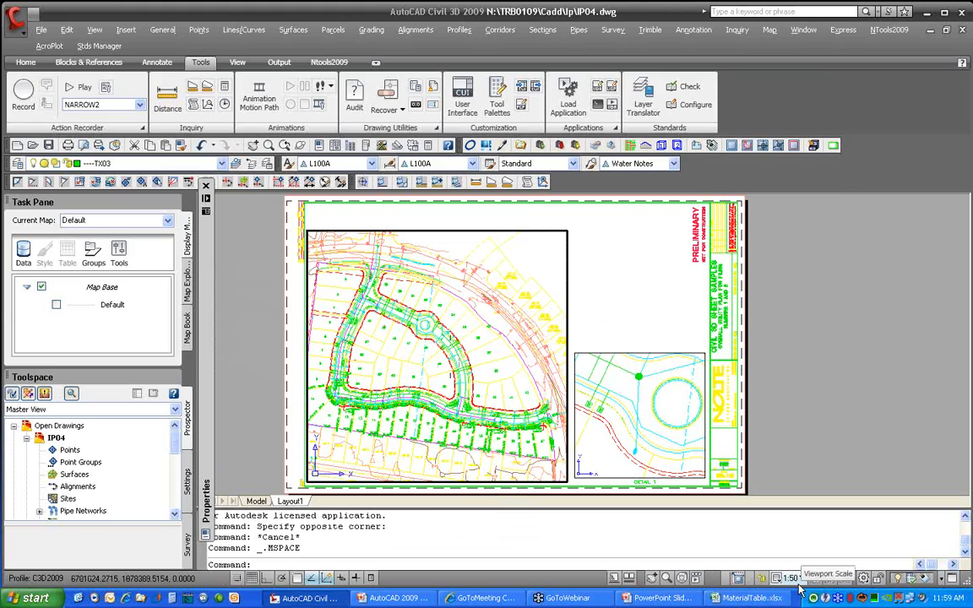
left_click(632, 397)
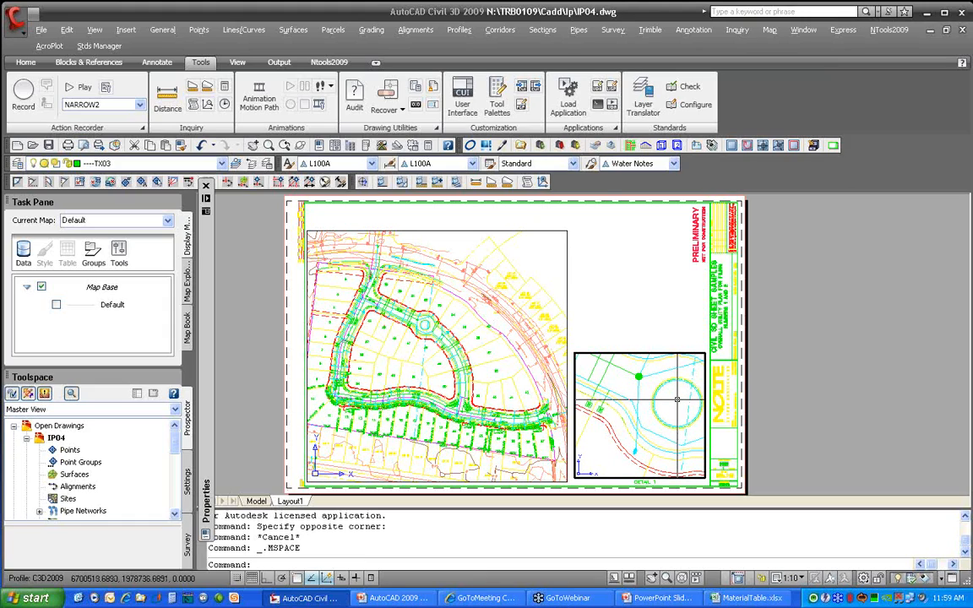
double_click(625, 306)
left_click(255, 501)
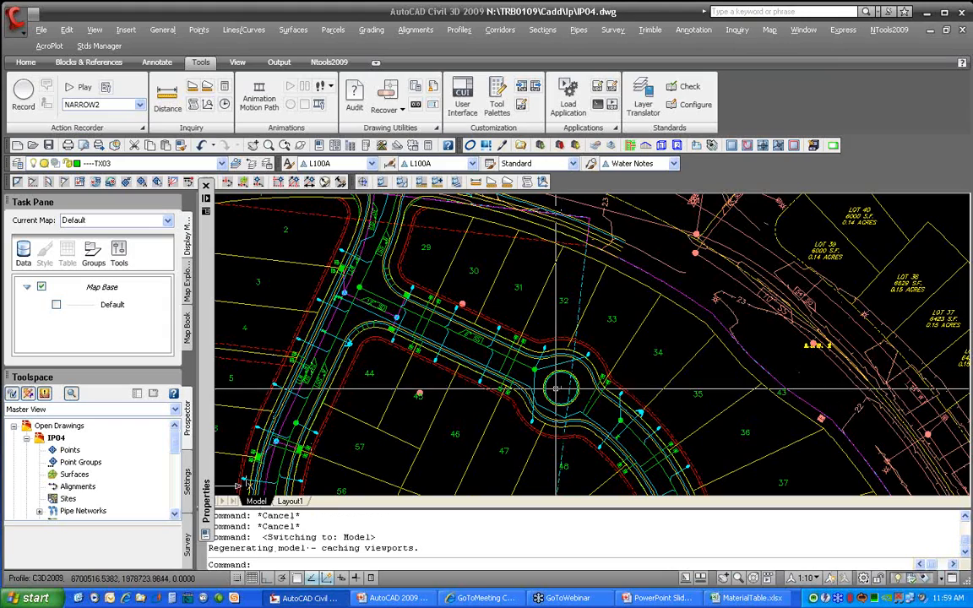
Compare the size settings of the L100 and annotative L100A text styles
left_click(157, 63)
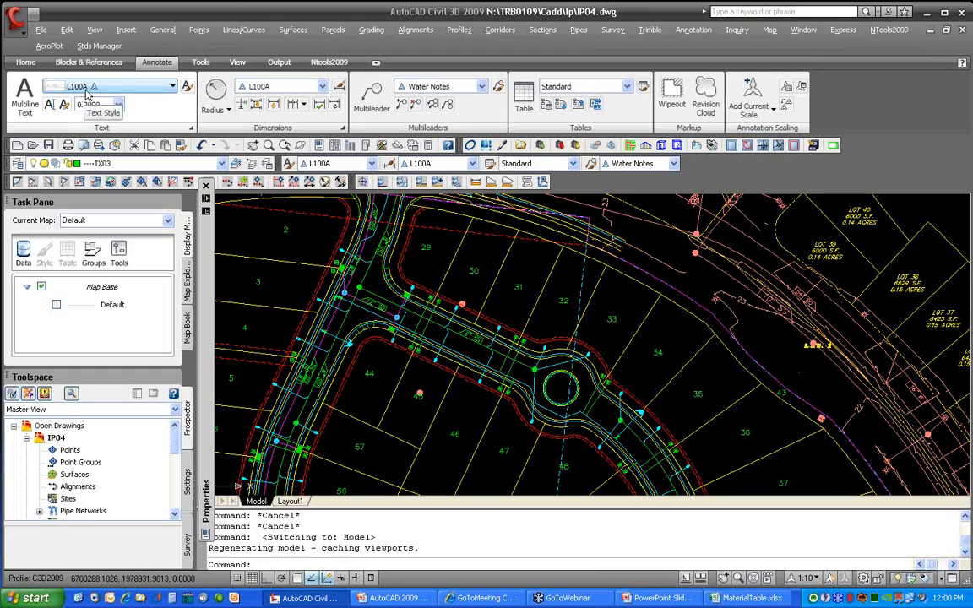
left_click(188, 88)
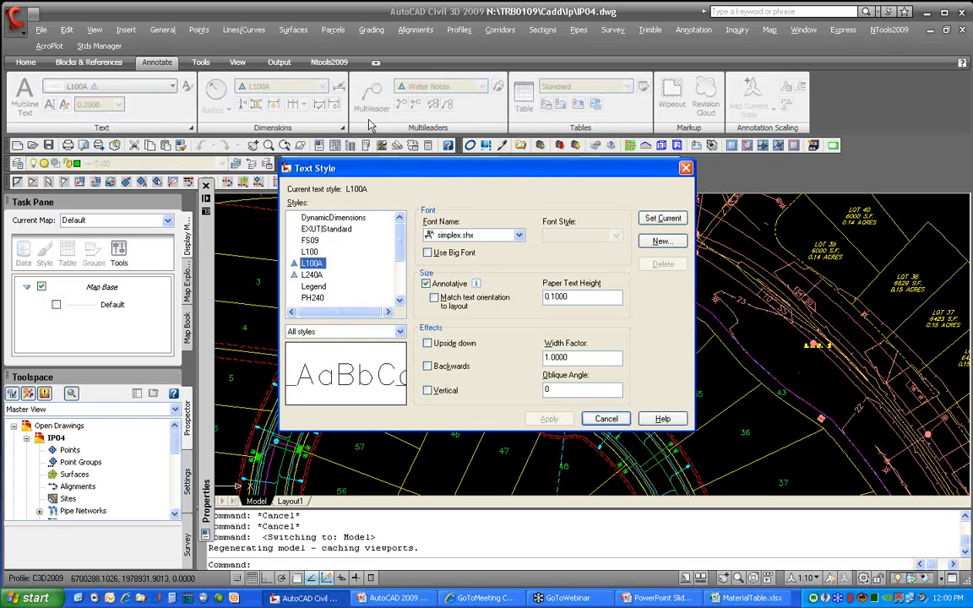
left_click_drag(372, 168, 357, 124)
left_click(296, 208)
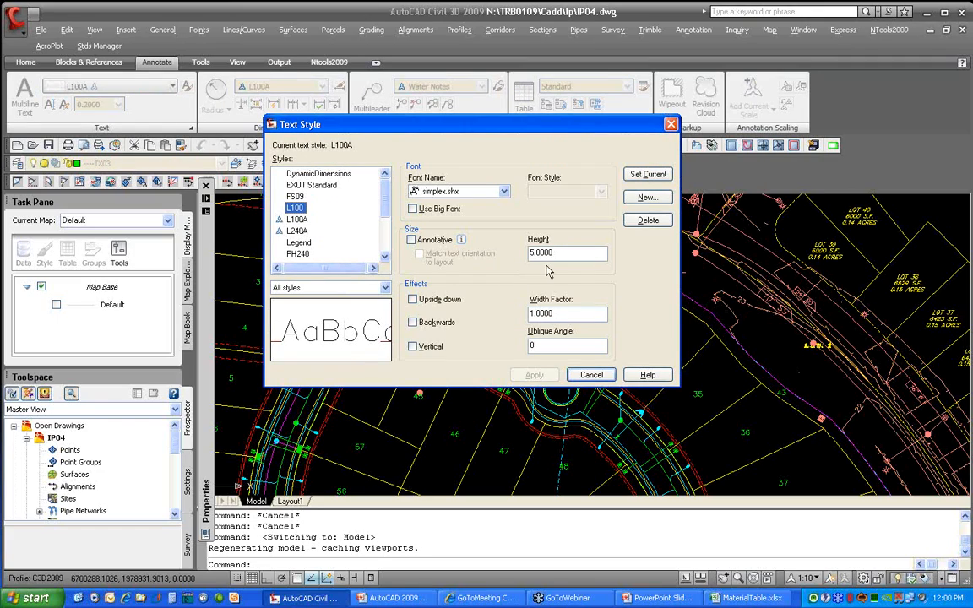
left_click_drag(553, 253, 525, 253)
left_click(297, 219)
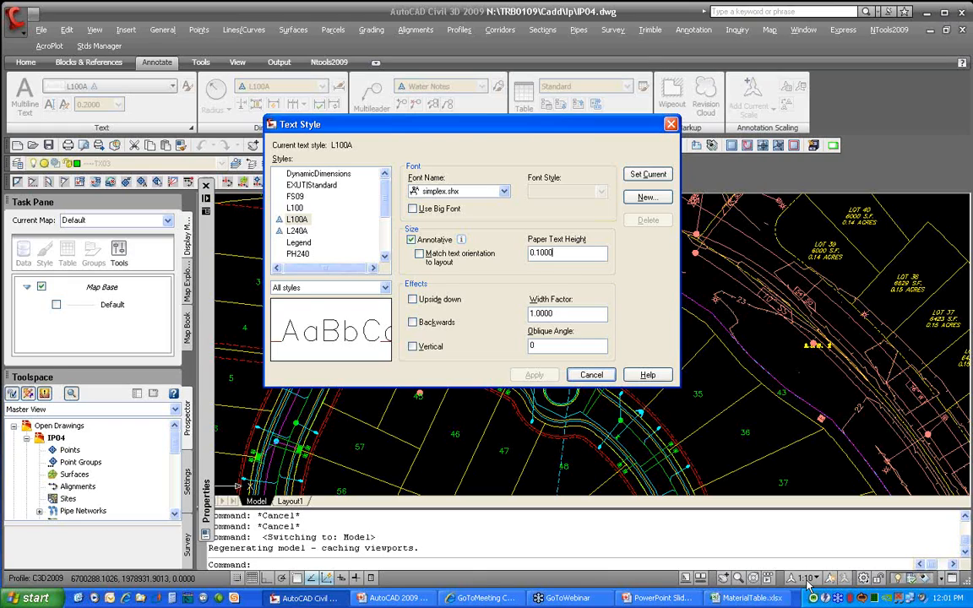
left_click(602, 376)
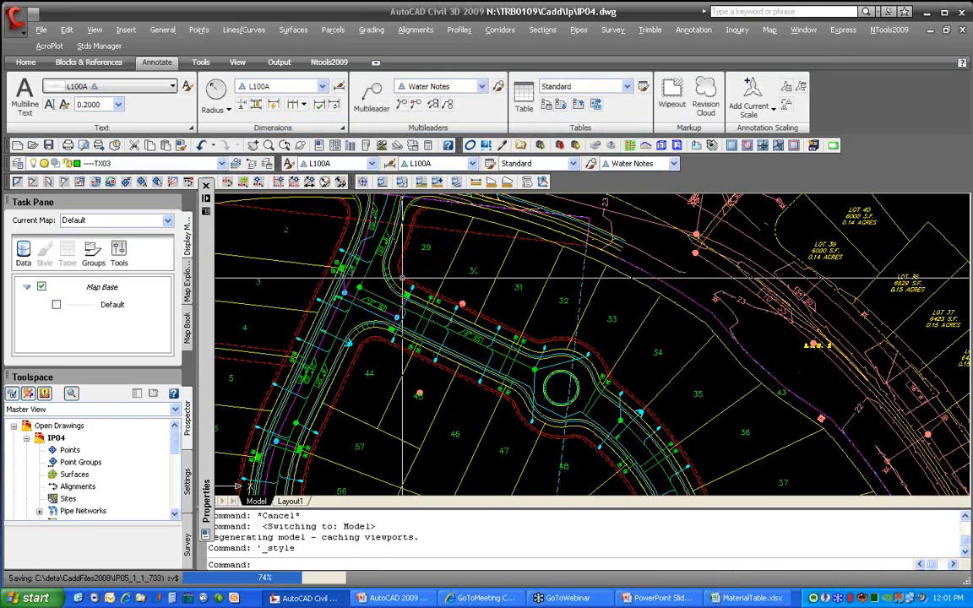
Review the fit, text, and symbols and arrows settings of the annotative dimension style L100A
left_click(339, 89)
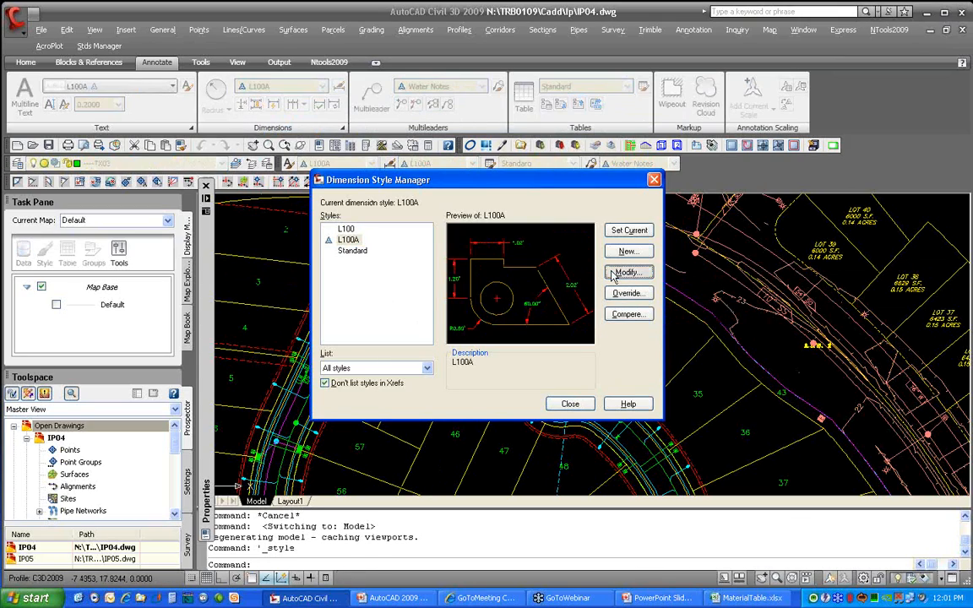
left_click(624, 273)
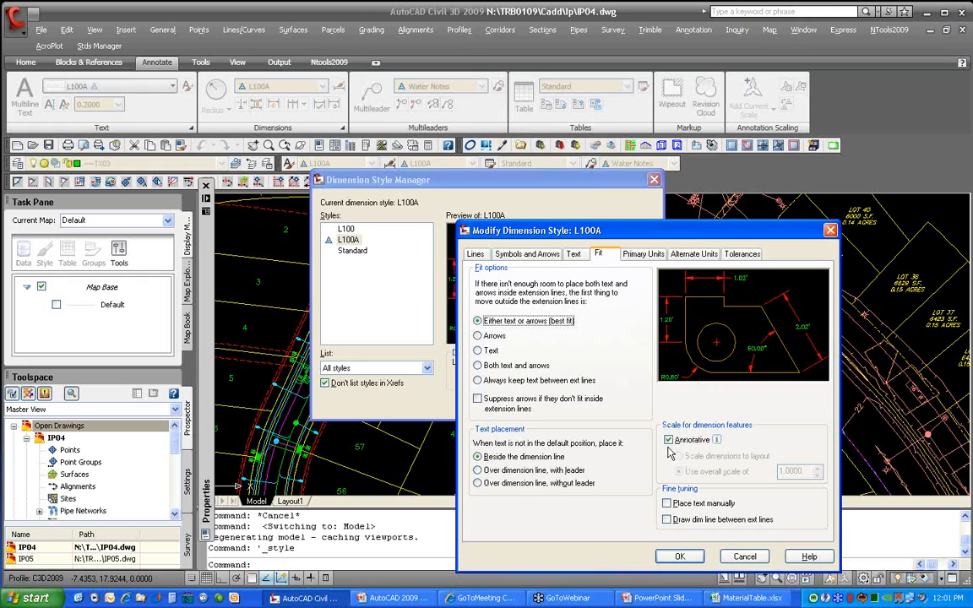
left_click(575, 255)
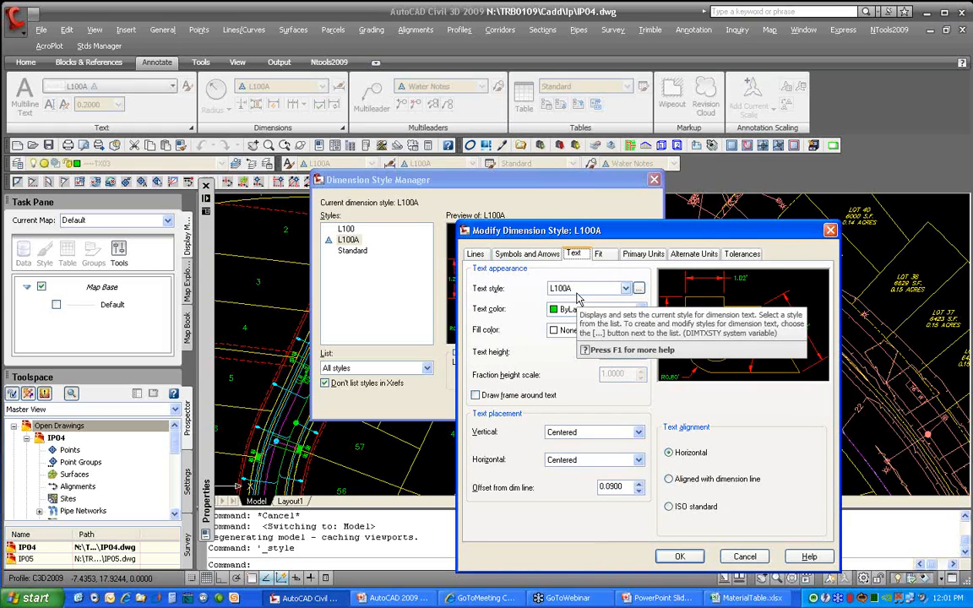
left_click(528, 254)
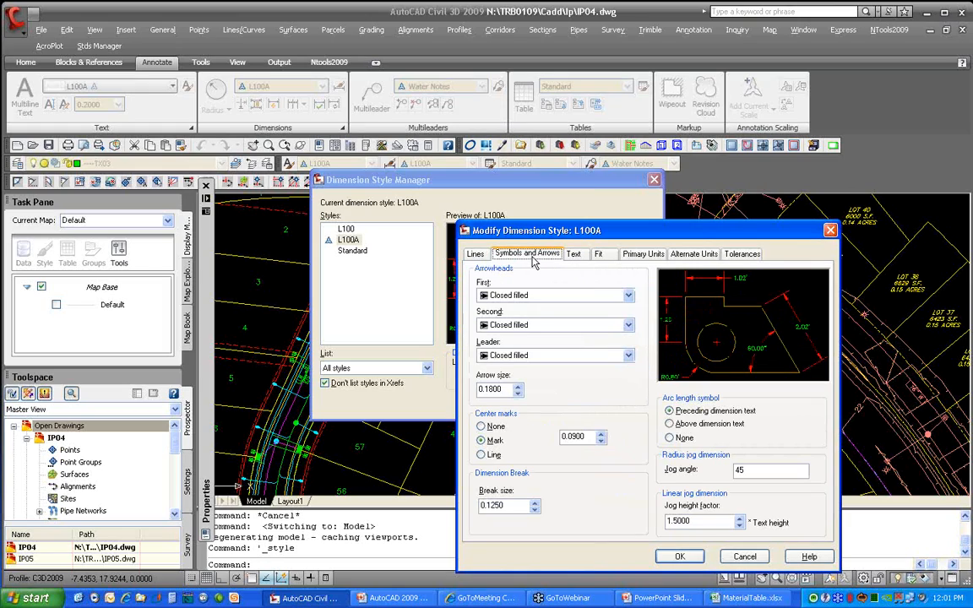
double_click(504, 388)
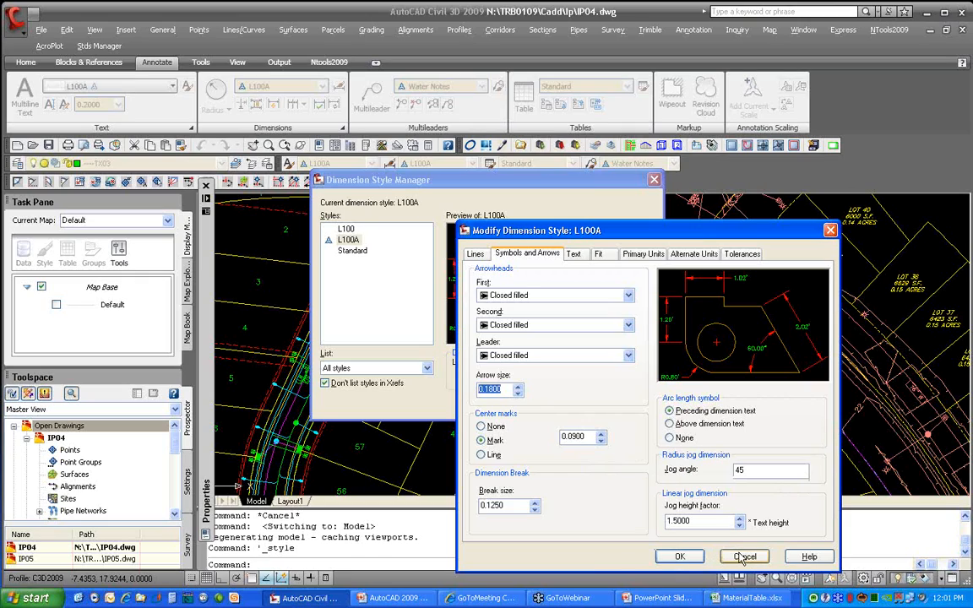
left_click(601, 257)
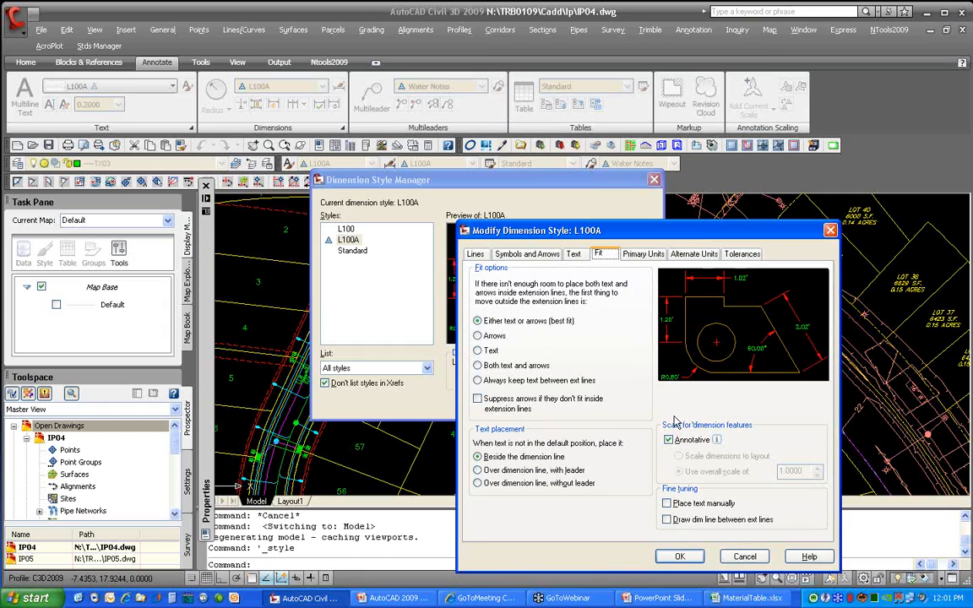
left_click(681, 557)
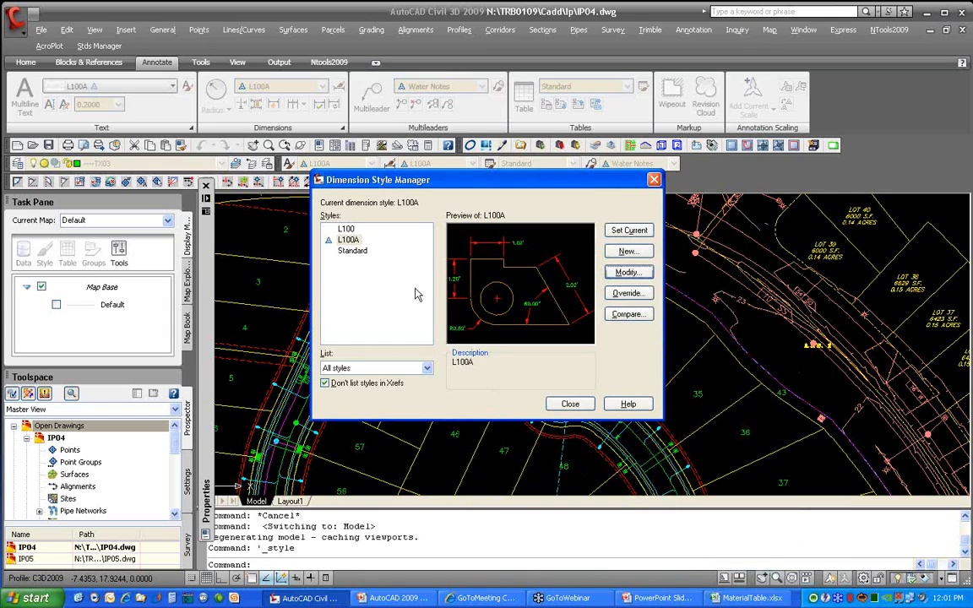
left_click(565, 404)
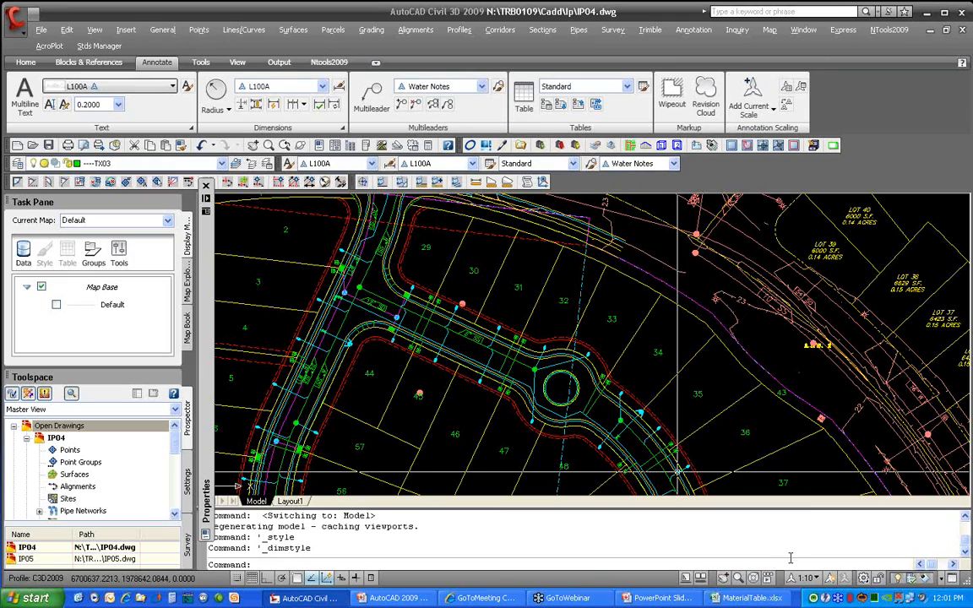
Set the annotation scale to 1:50 and write the multiline note "SEE DETAIL 1 FOR MORE INFO" over the cul-de-sac circle
left_click(816, 579)
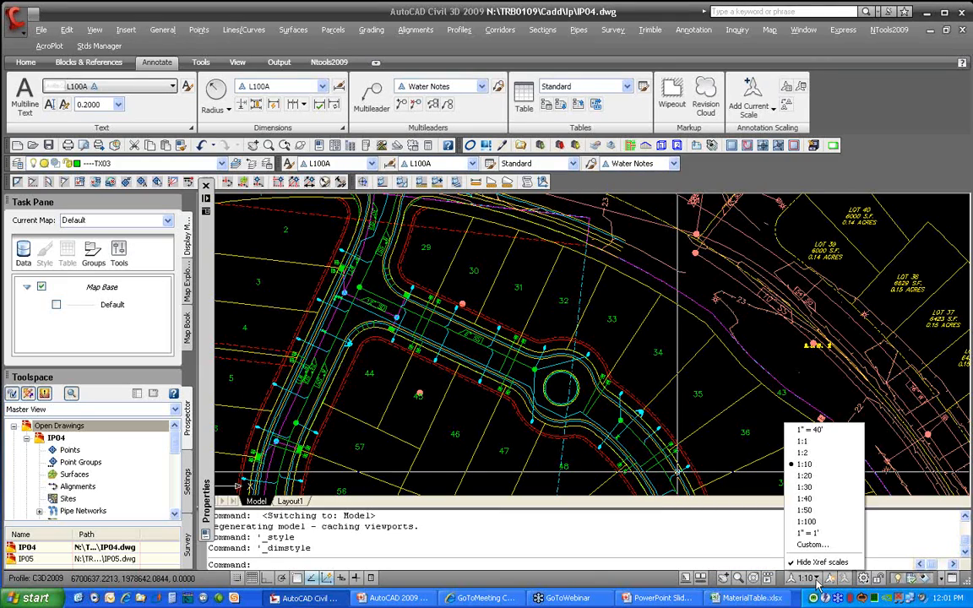
left_click(807, 510)
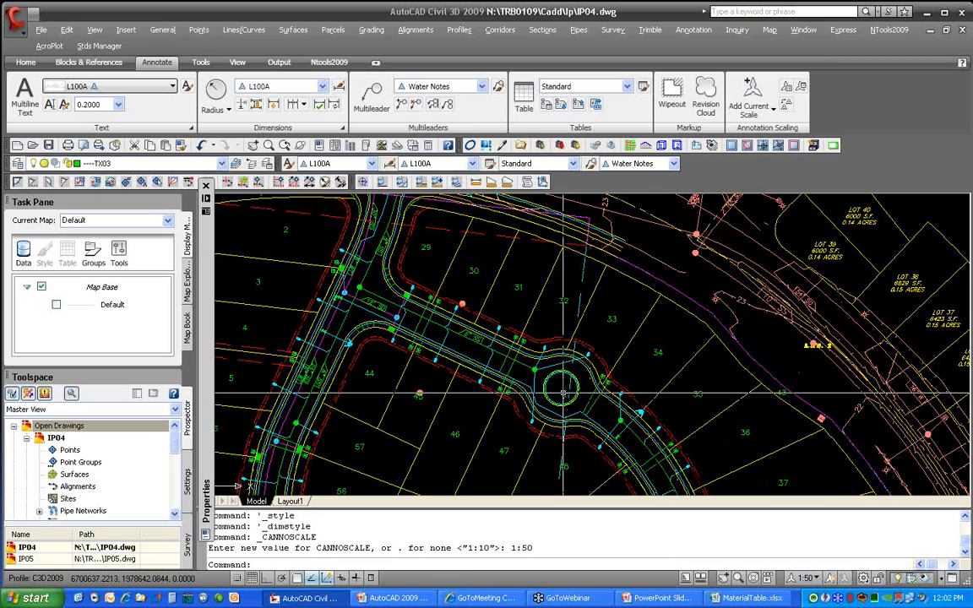
scroll(559, 388, "up", 6)
scroll(551, 341, "up", 2)
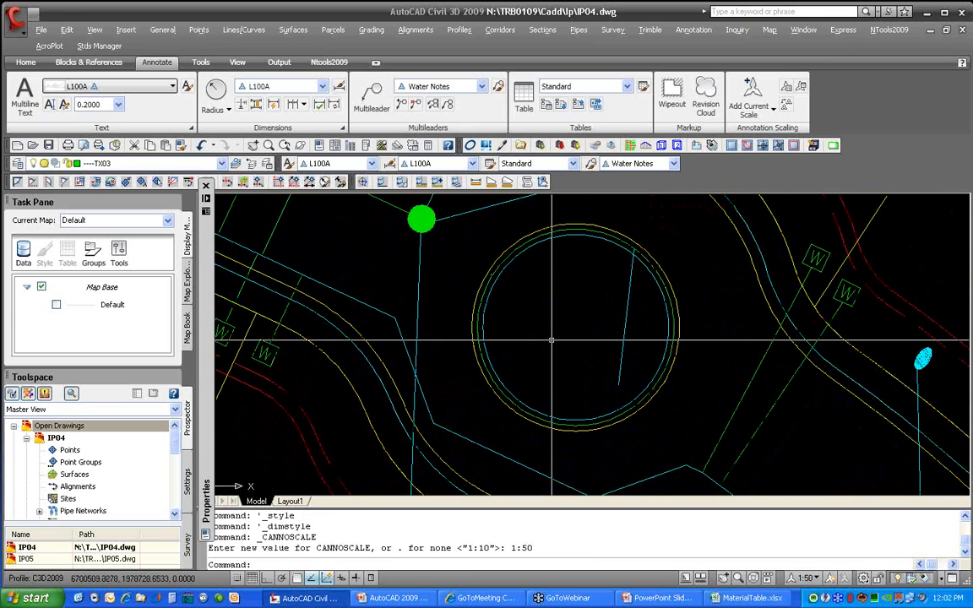
type("MTEXT")
key("Return")
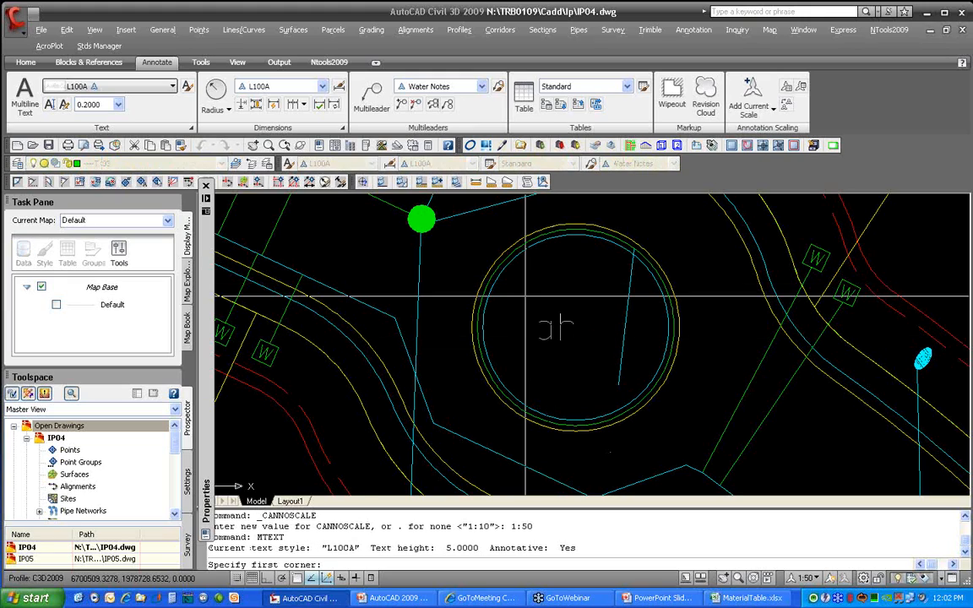
left_click(480, 264)
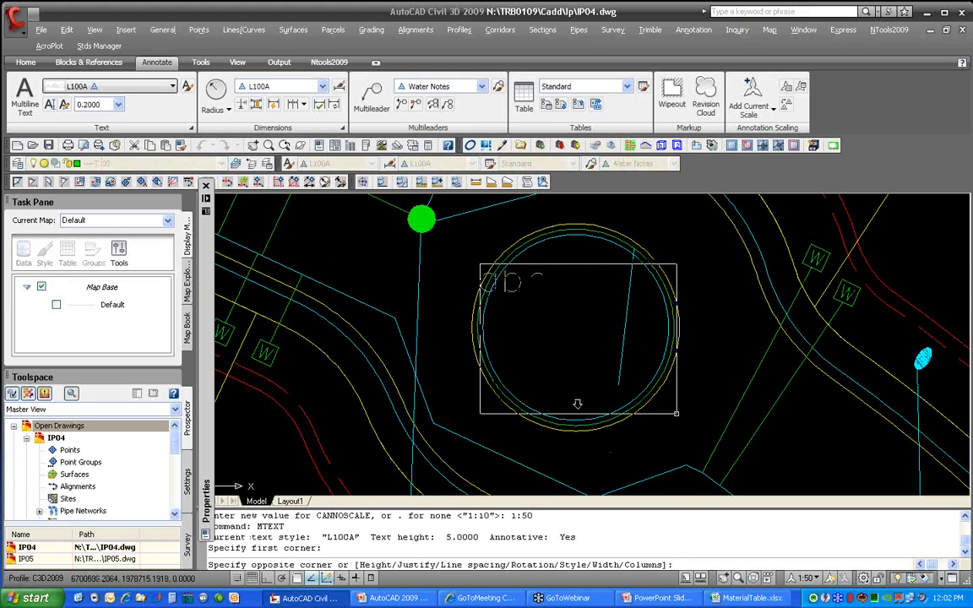
left_click(681, 415)
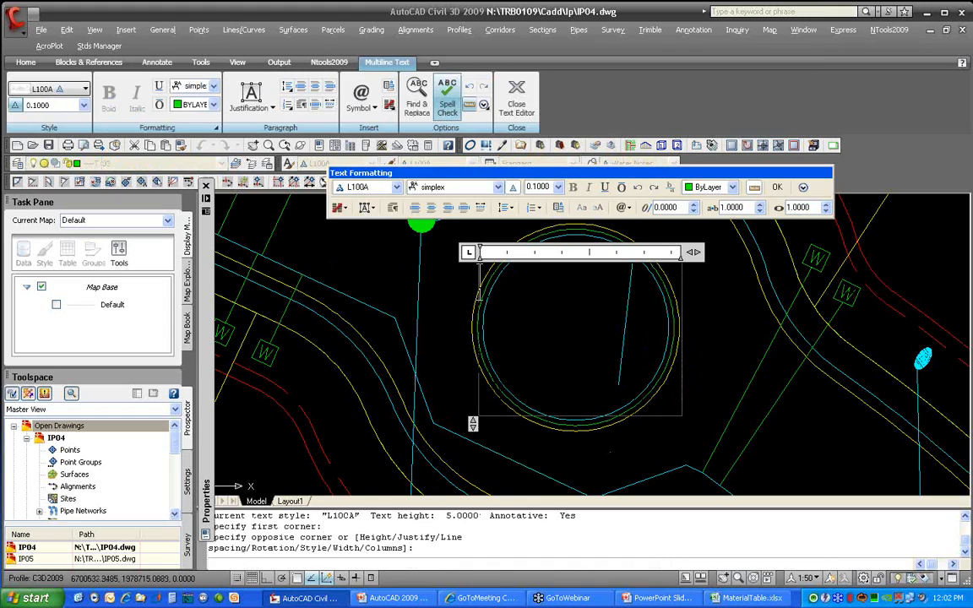
type("SEE DETAIL")
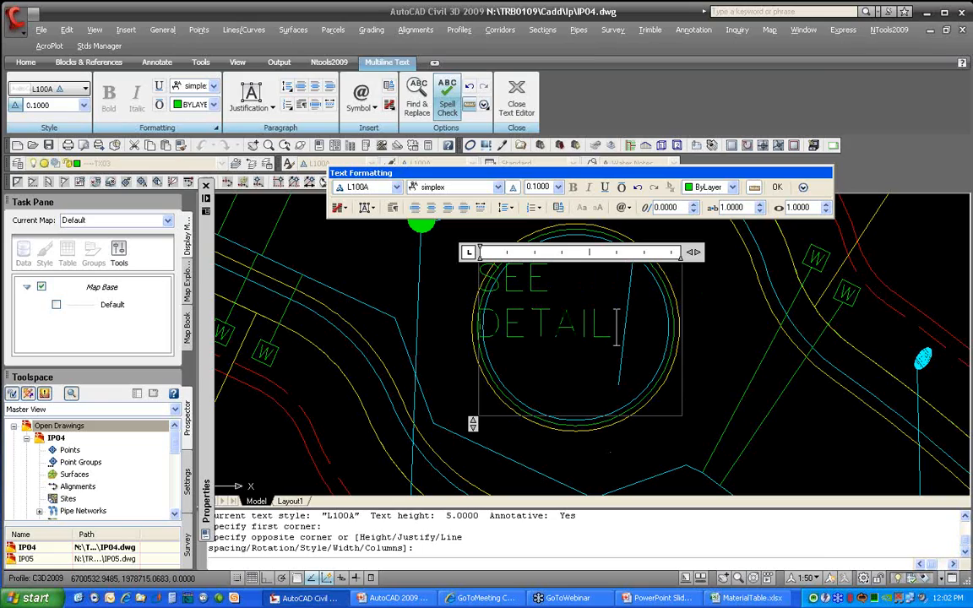
type(" 1 FOR MORE")
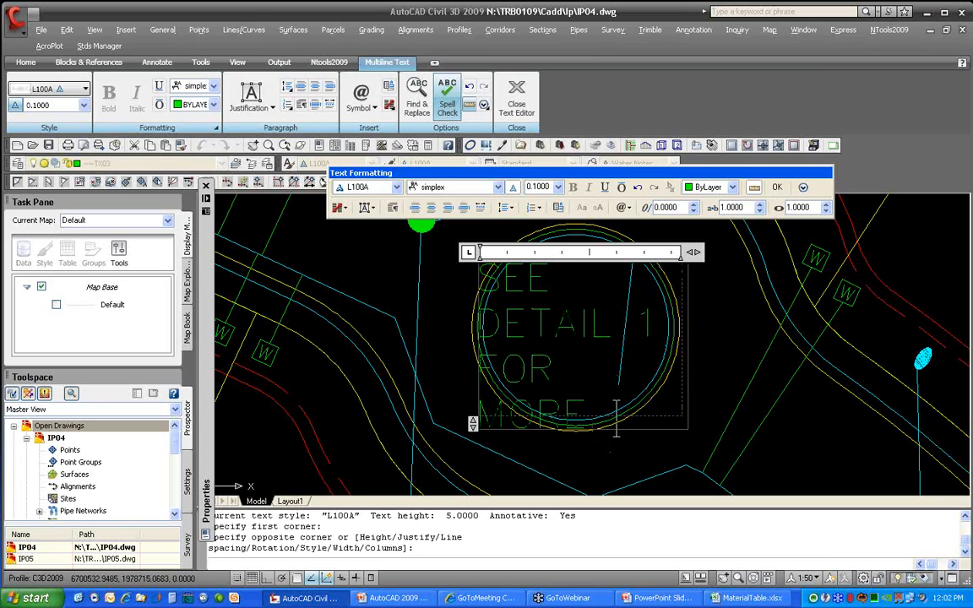
type(" INFO")
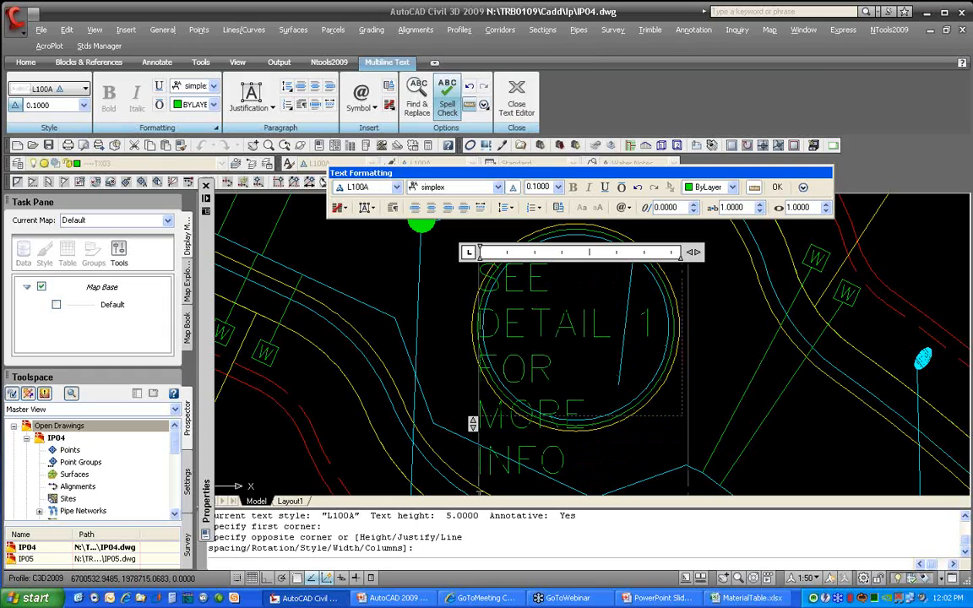
Give the note a background mask that uses the drawing background color and finish the text
left_click(802, 186)
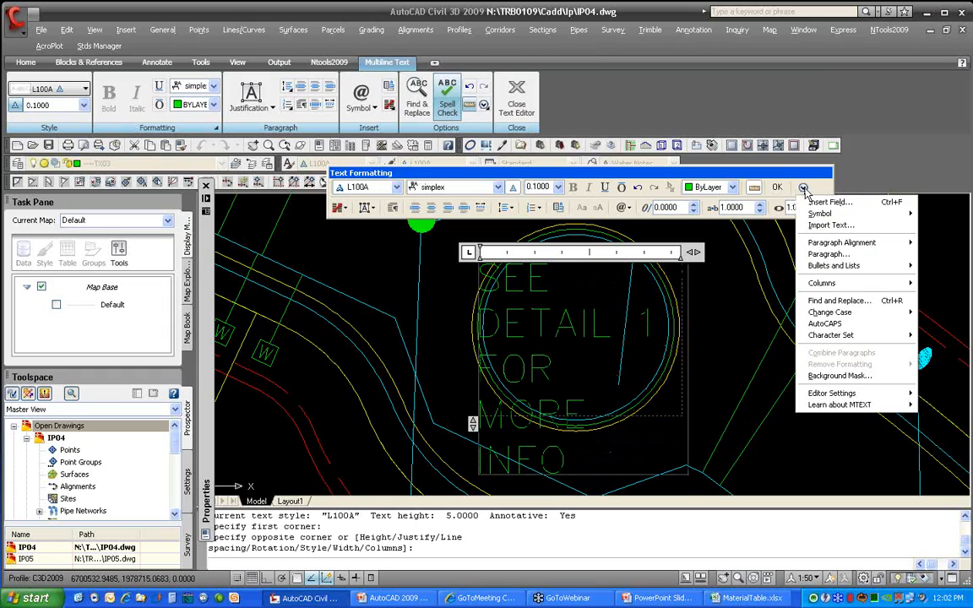
left_click(847, 382)
left_click(561, 373)
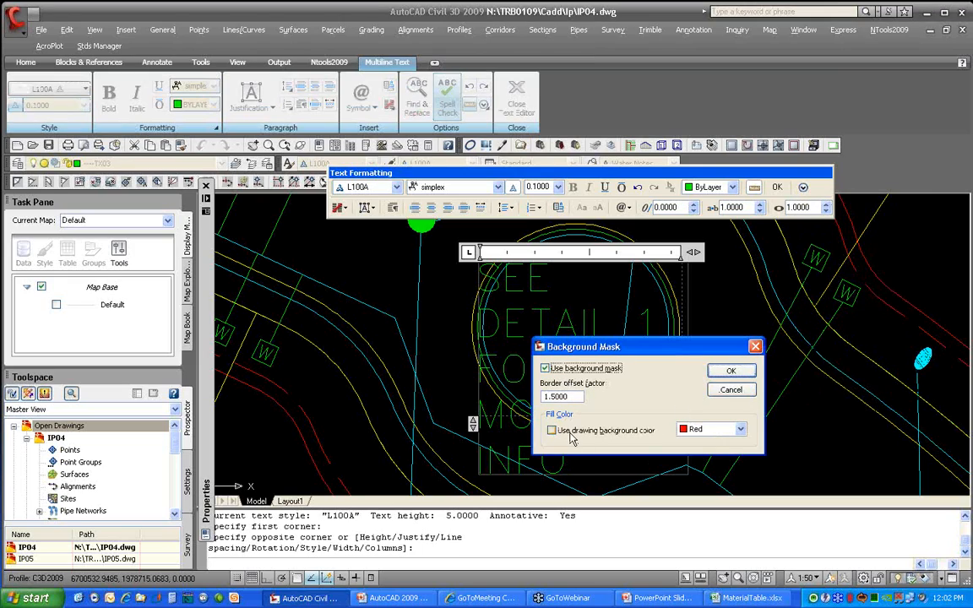
left_click(552, 429)
left_click(731, 372)
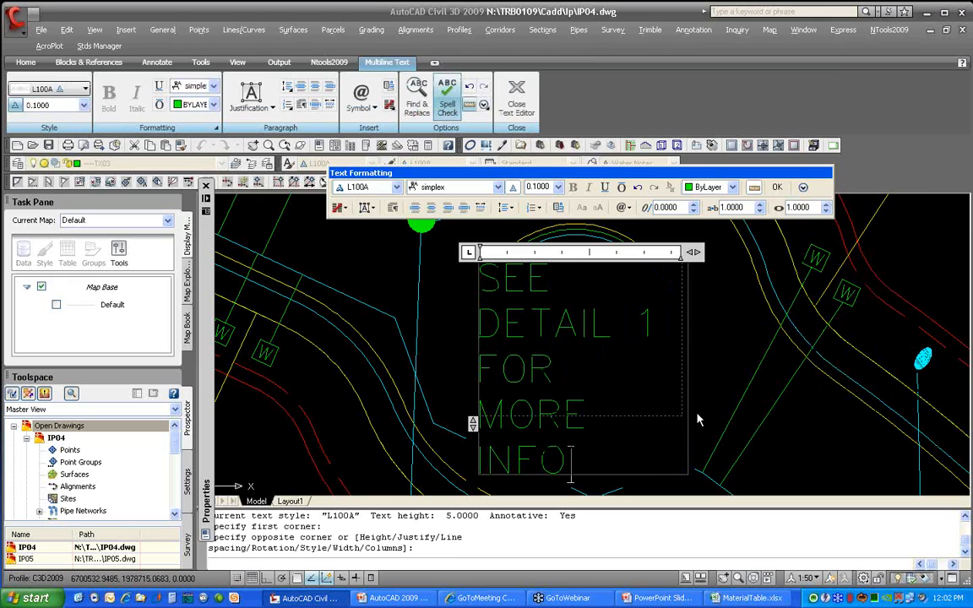
left_click(777, 186)
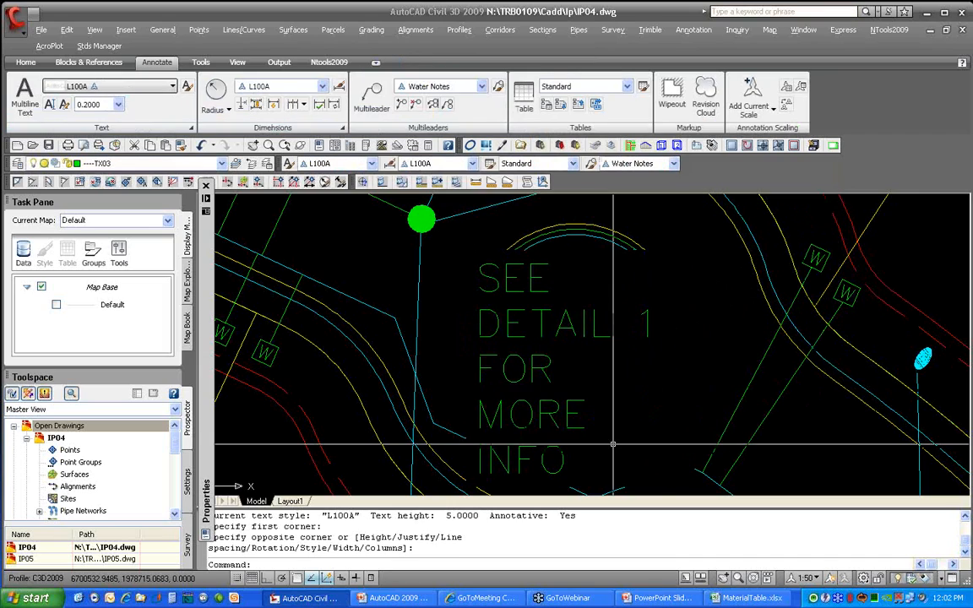
Widen and shorten the note's text frame so the text wraps onto three lines
left_click(671, 465)
left_click(680, 473)
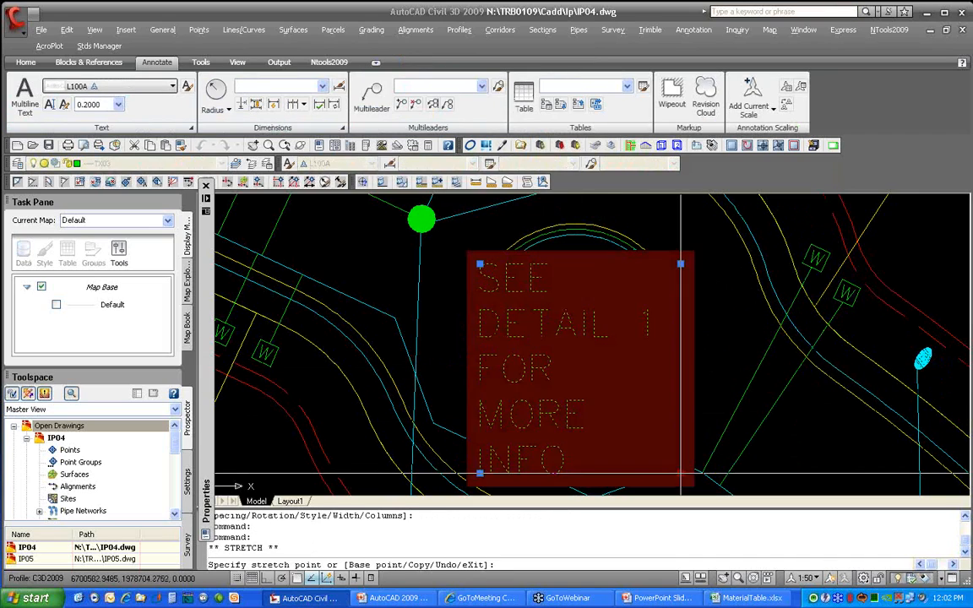
left_click(751, 405)
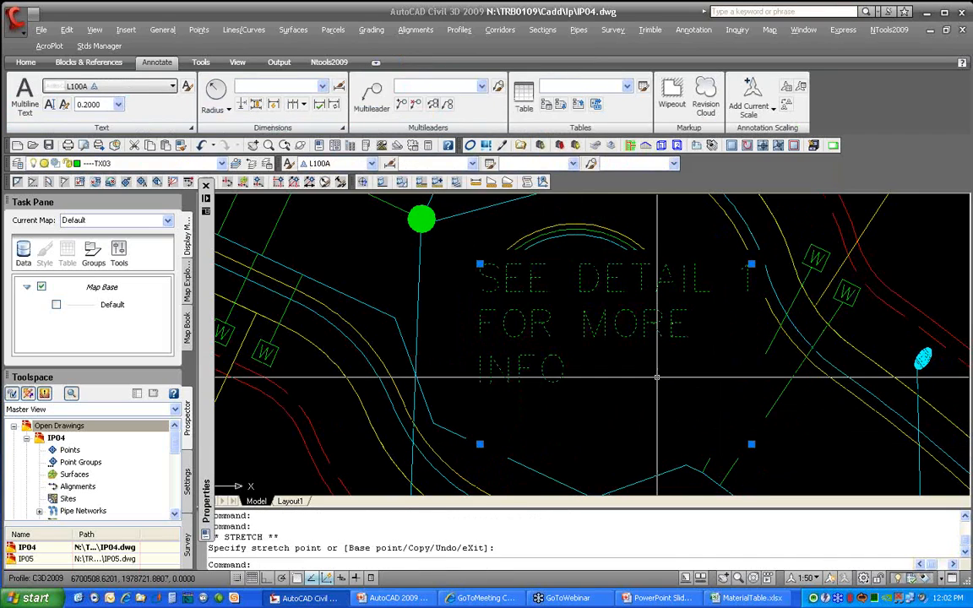
left_click(751, 444)
left_click(738, 389)
key("Escape")
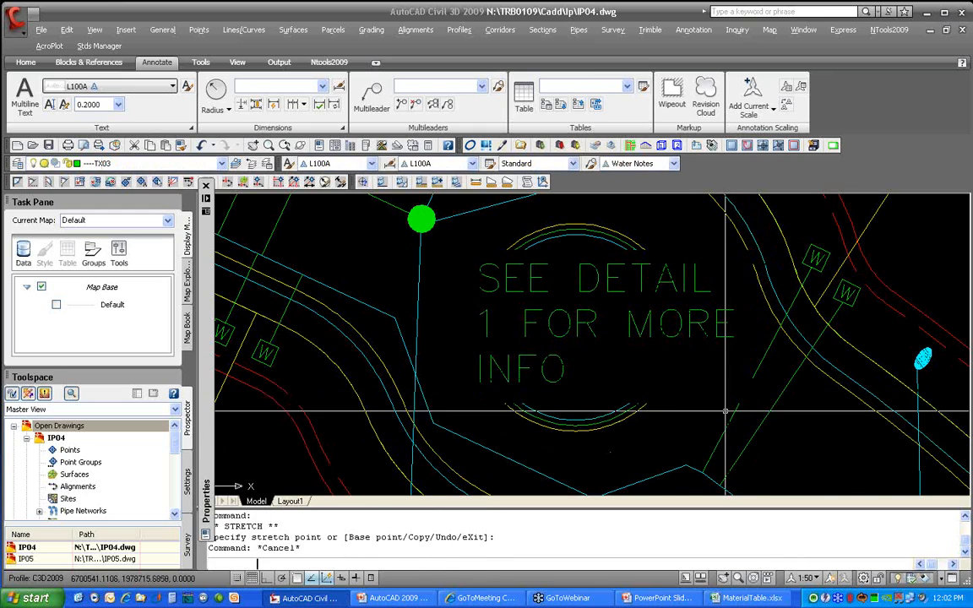
Set the annotation scale to 1:10 and show annotative objects for the current scale only
middle_click_drag(602, 379, 605, 369)
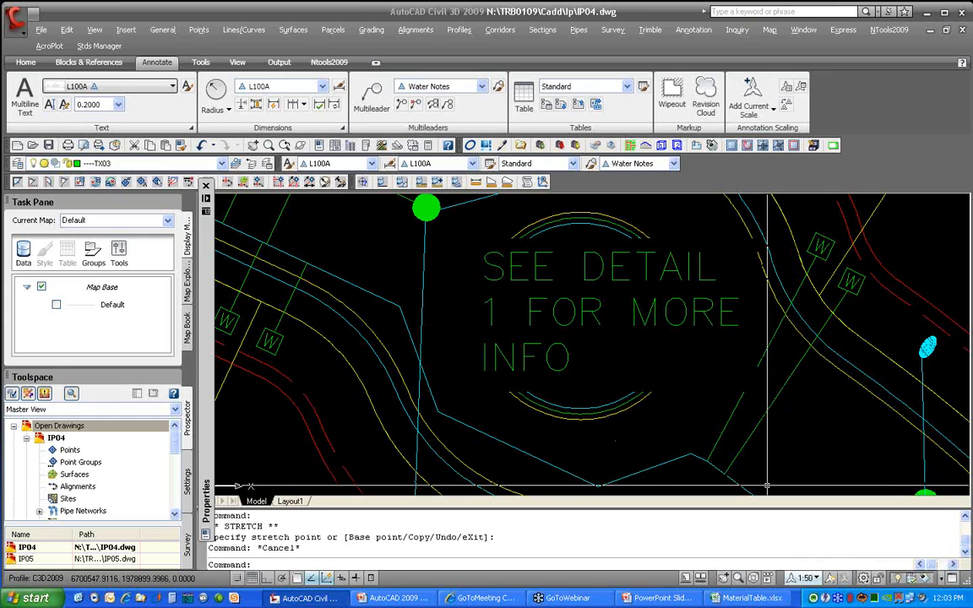
left_click(808, 580)
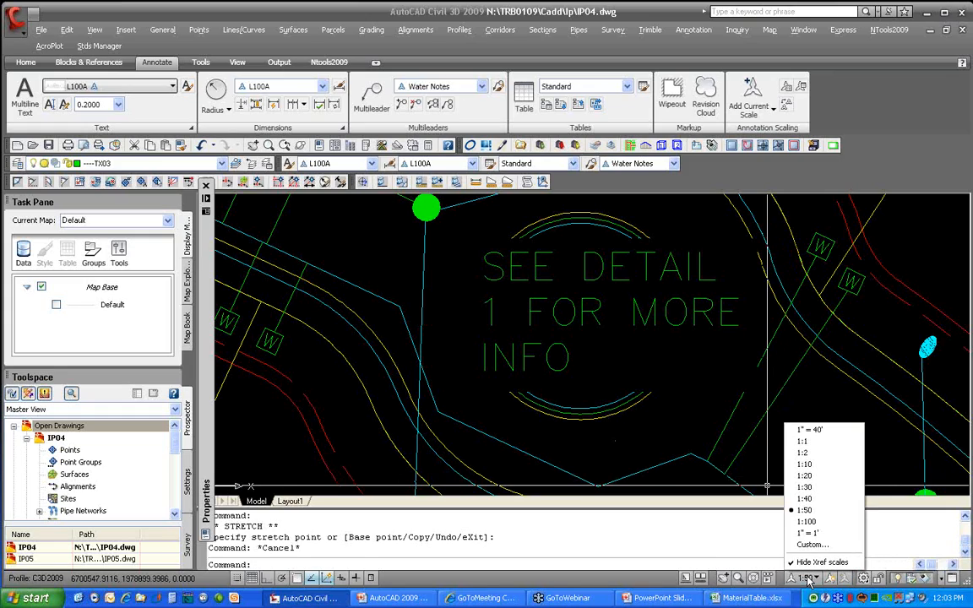
left_click(804, 465)
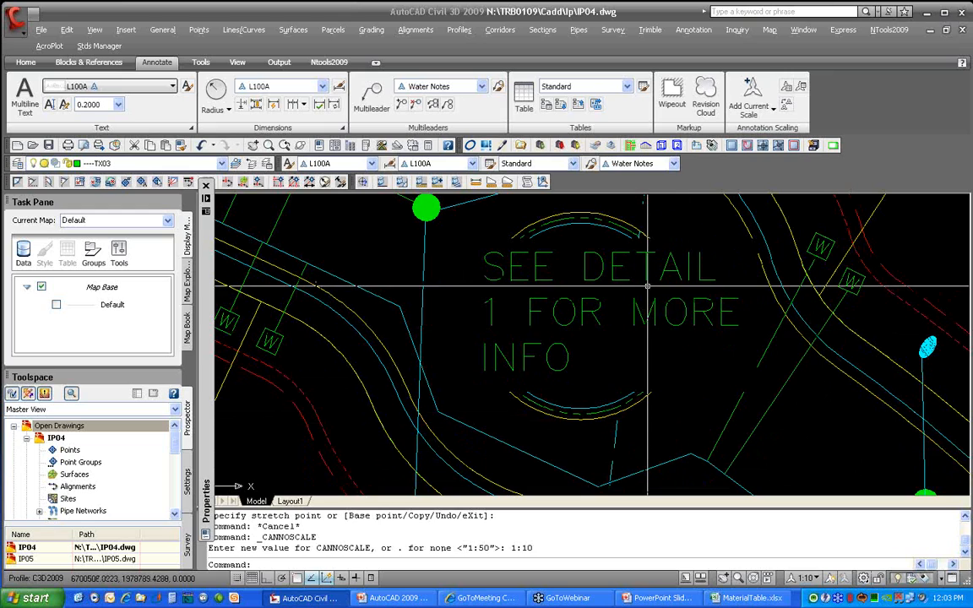
left_click(832, 583)
scroll(681, 364, "down", 4)
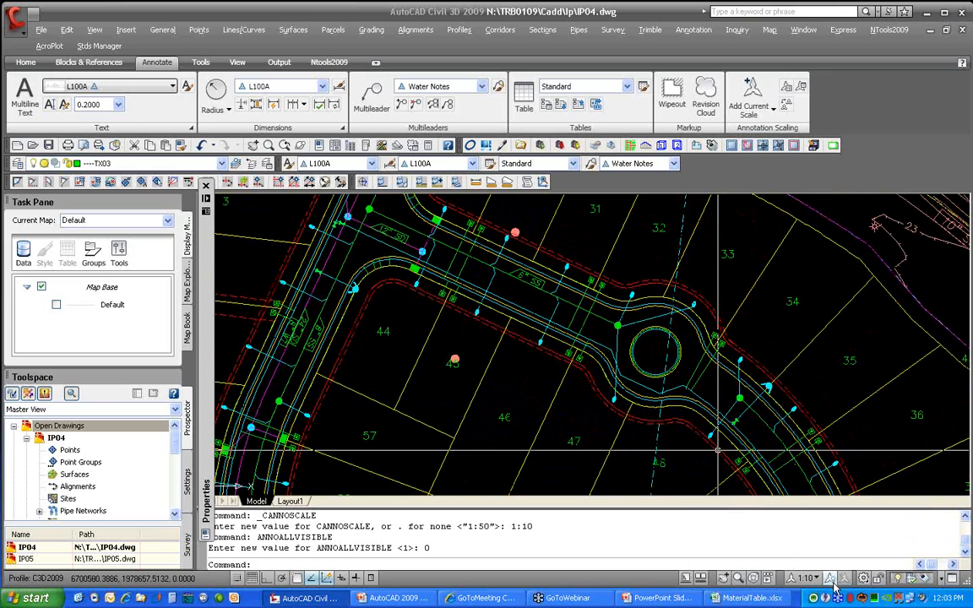
Compare the note's display by switching the annotation scale to 1:50 and back to 1:10
left_click(805, 577)
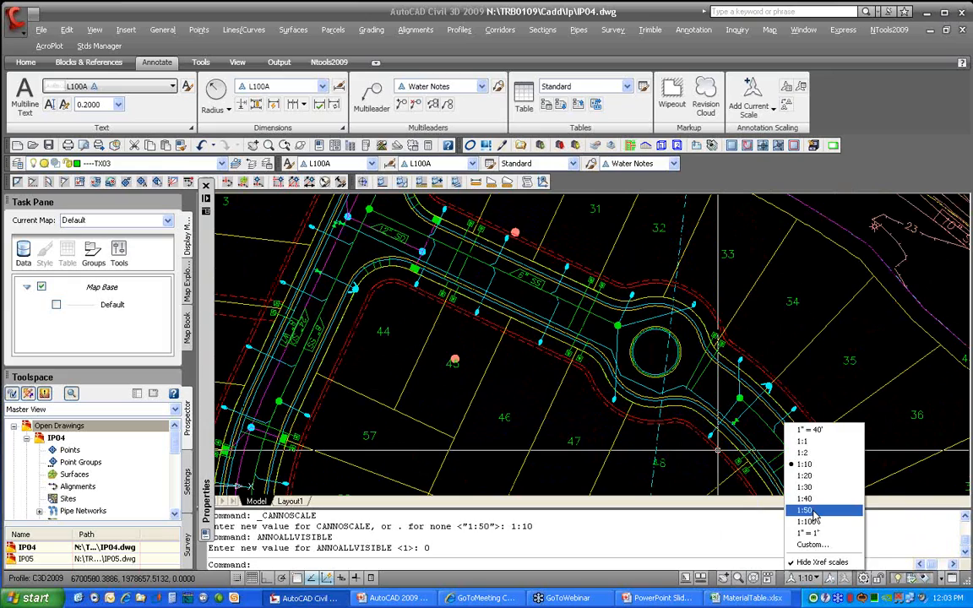
left_click(813, 510)
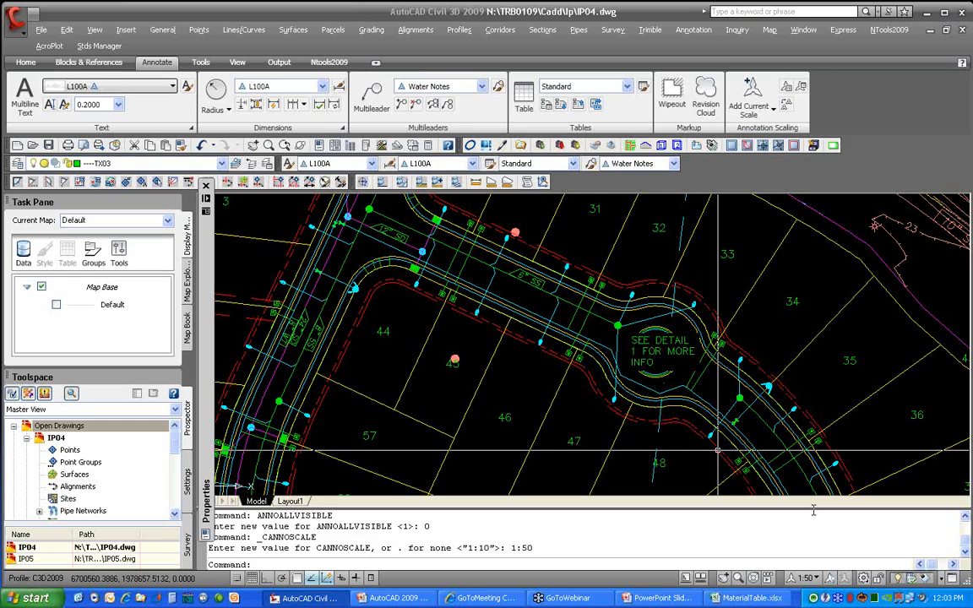
left_click(807, 577)
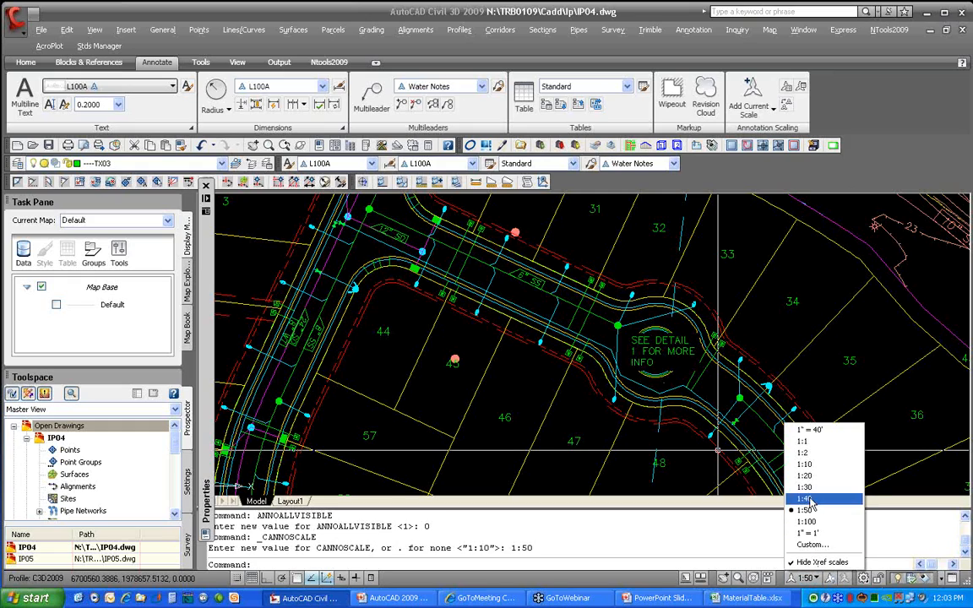
left_click(807, 466)
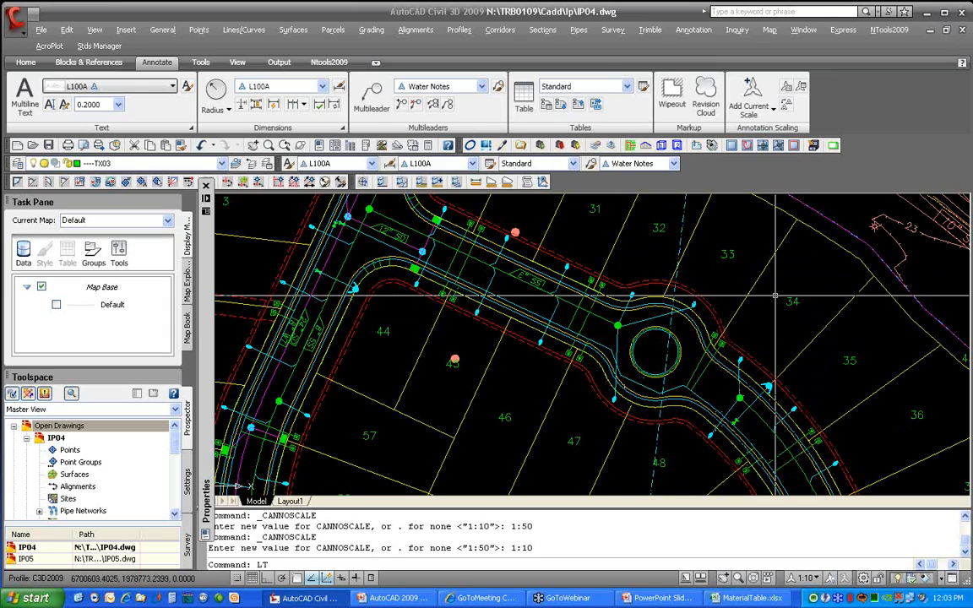
Check the LTSCALE and MSLTSCALE linetype scale settings without changing them
type("LTSCALE")
key("Return")
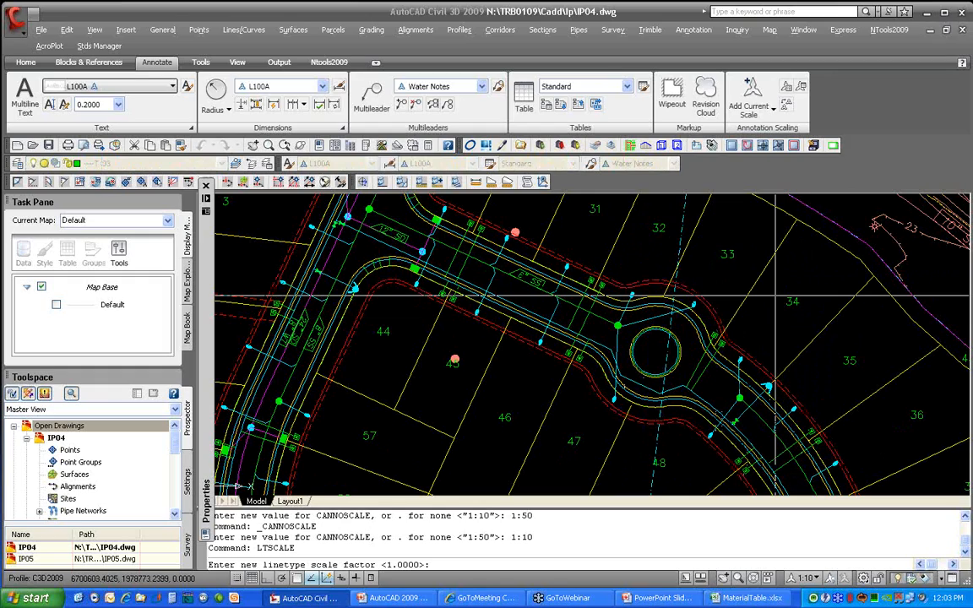
key("Return")
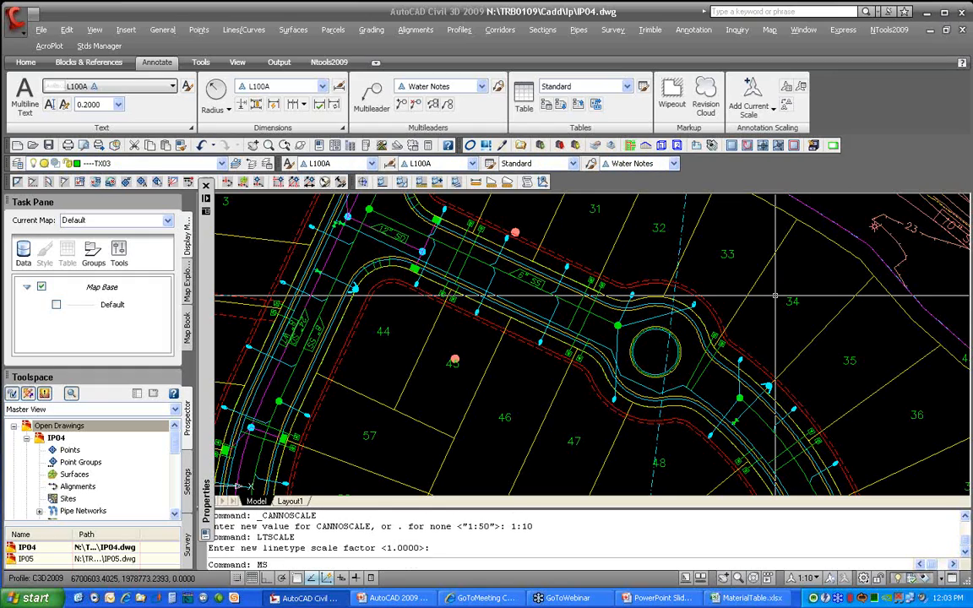
type("MSLTSCALE")
key("Return")
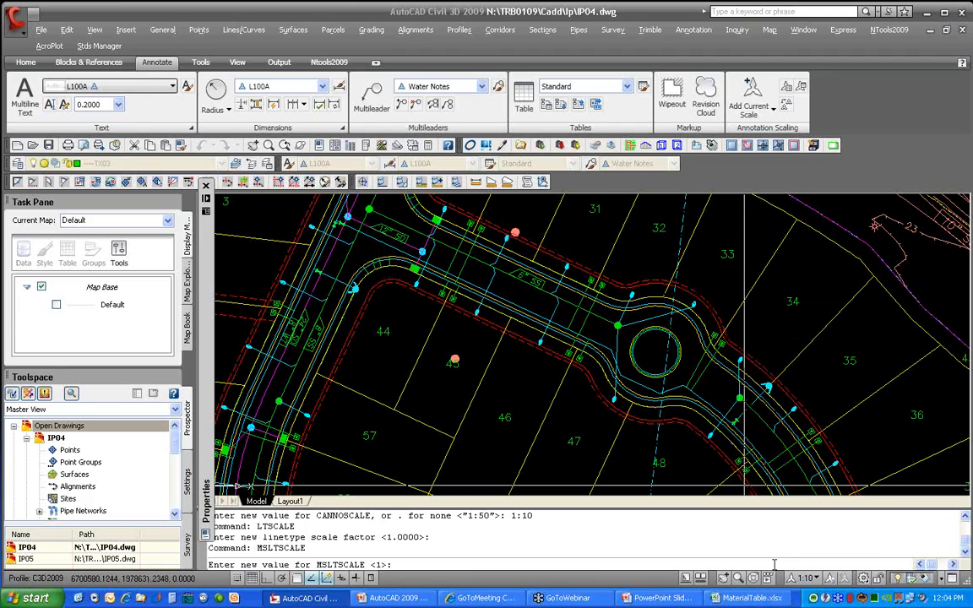
key("Return")
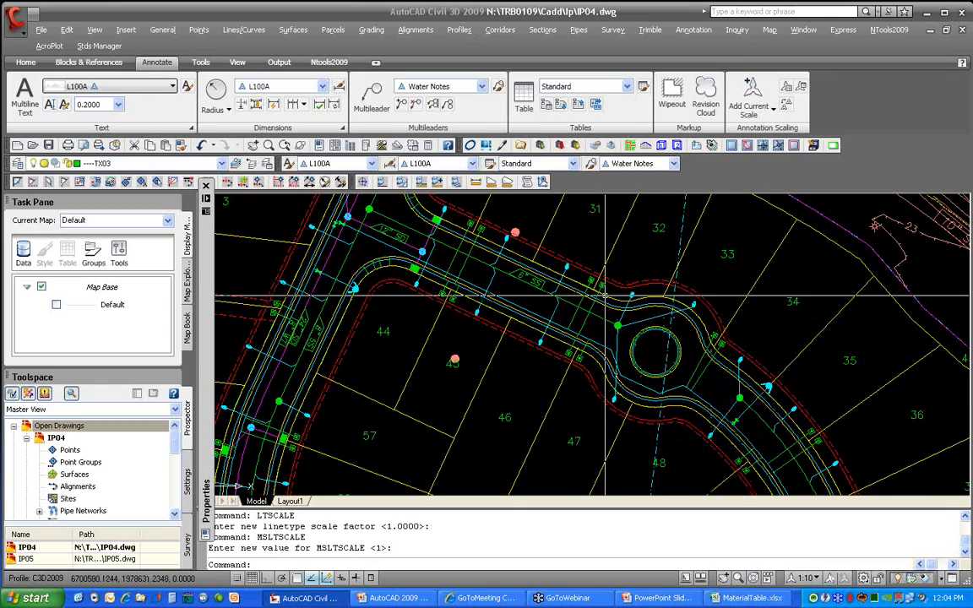
Set the annotation scale to 1:50 and examine the dashed linetypes and water service symbols along lots 44 and 45
left_click(806, 578)
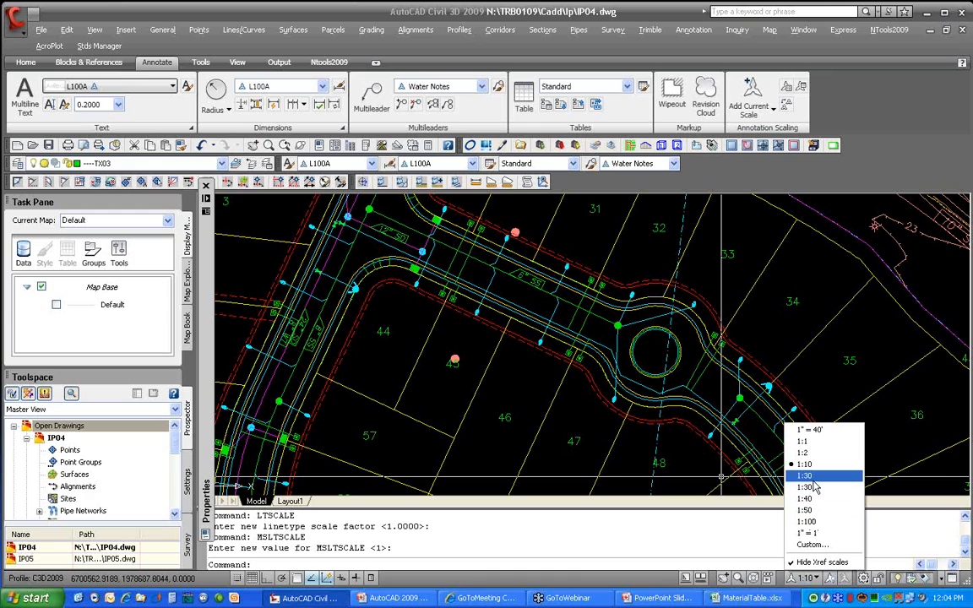
left_click(815, 511)
scroll(477, 307, "up", 5)
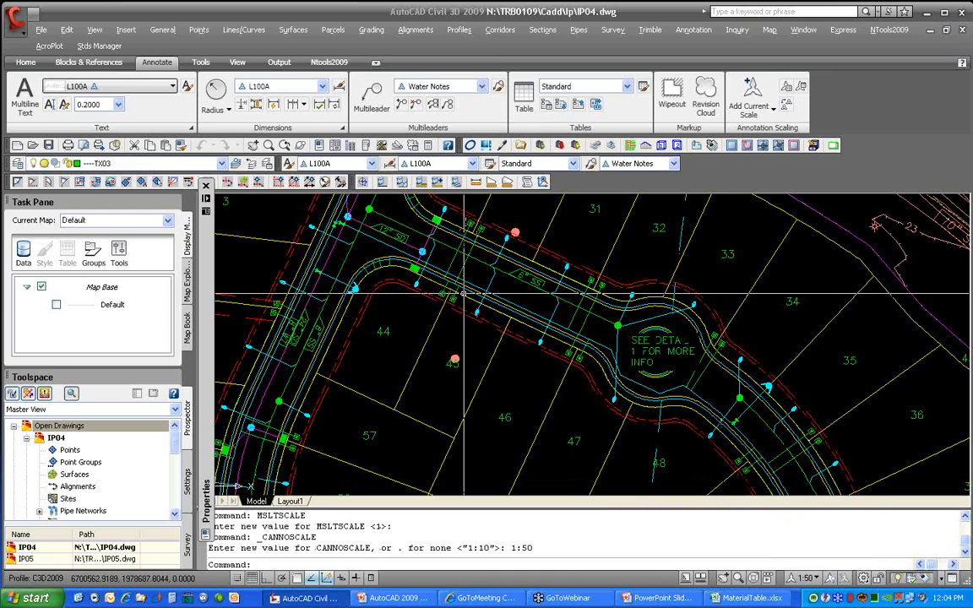
middle_click_drag(477, 306, 474, 293)
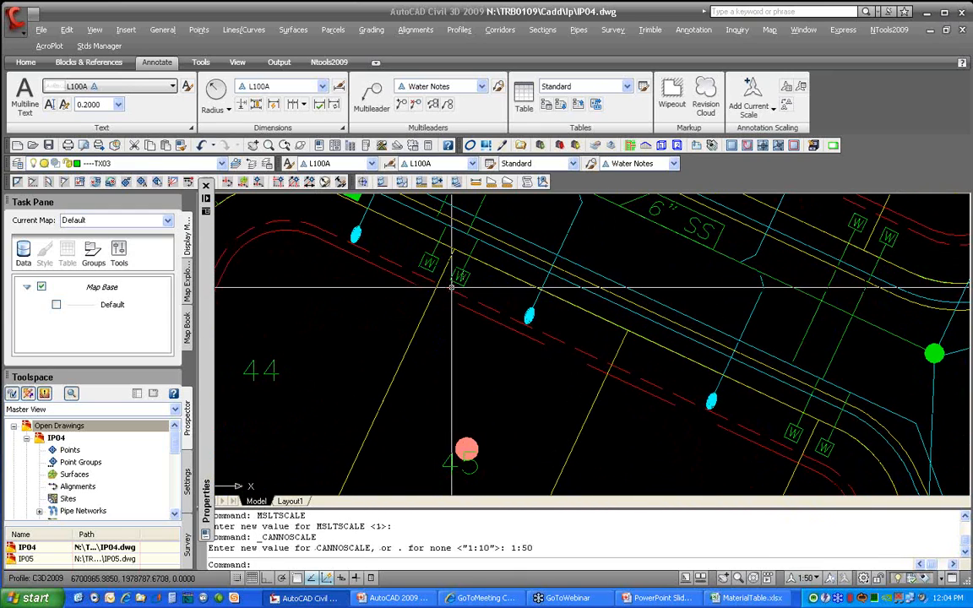
Review the leader format, leader structure and content settings of the Water Notes multileader style without changing them
mouse_move(460, 278)
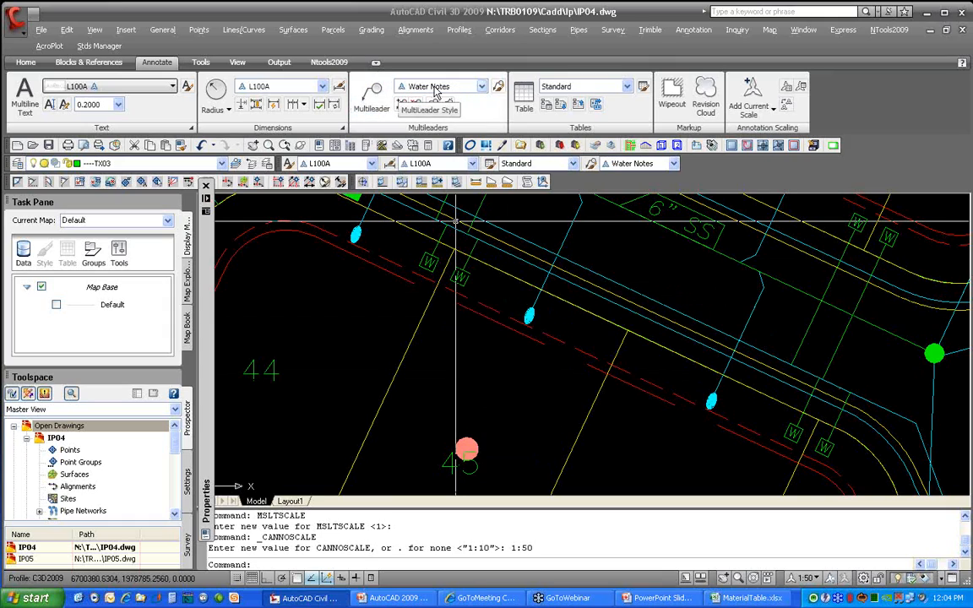
left_click(499, 87)
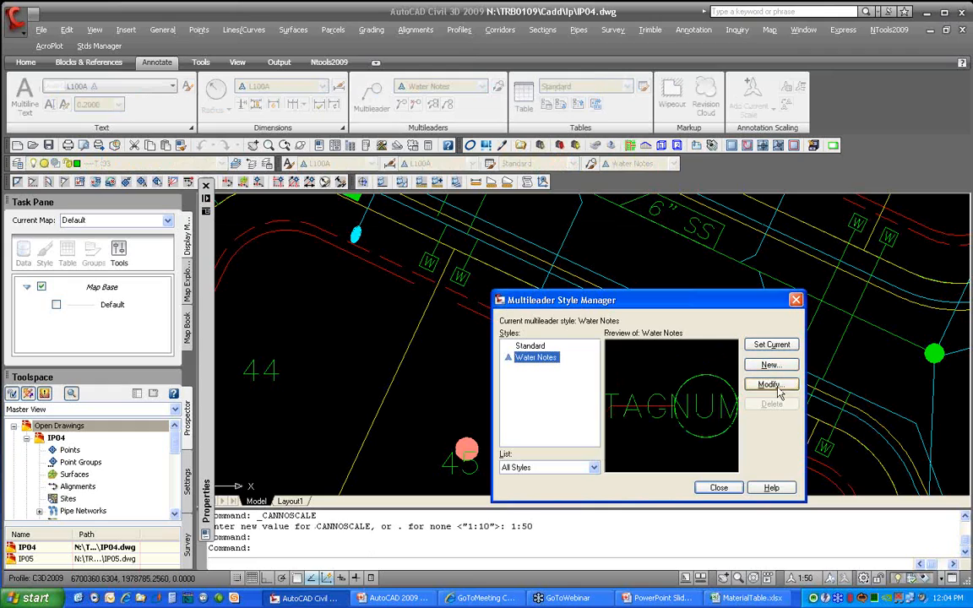
left_click(770, 385)
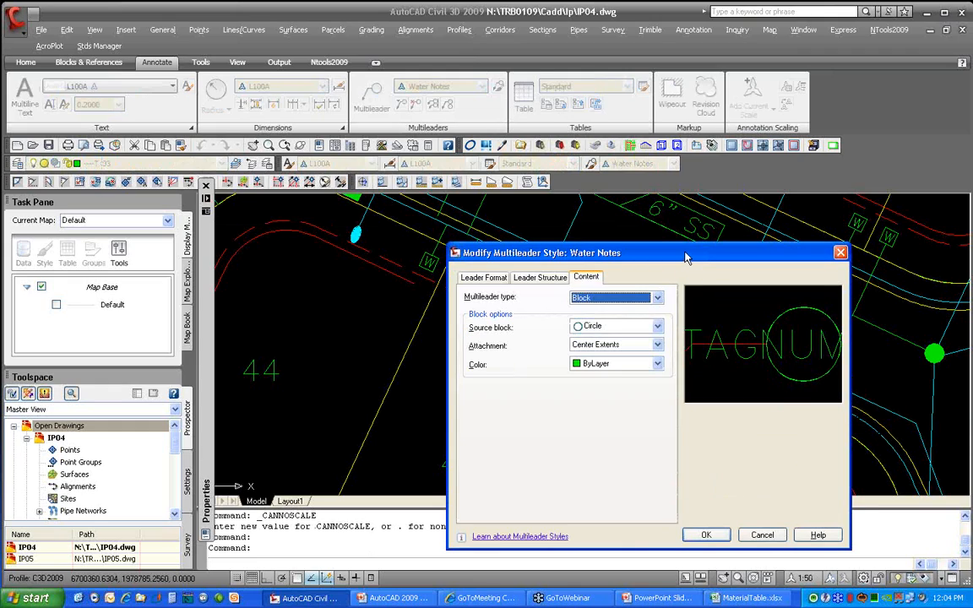
left_click_drag(659, 243, 624, 229)
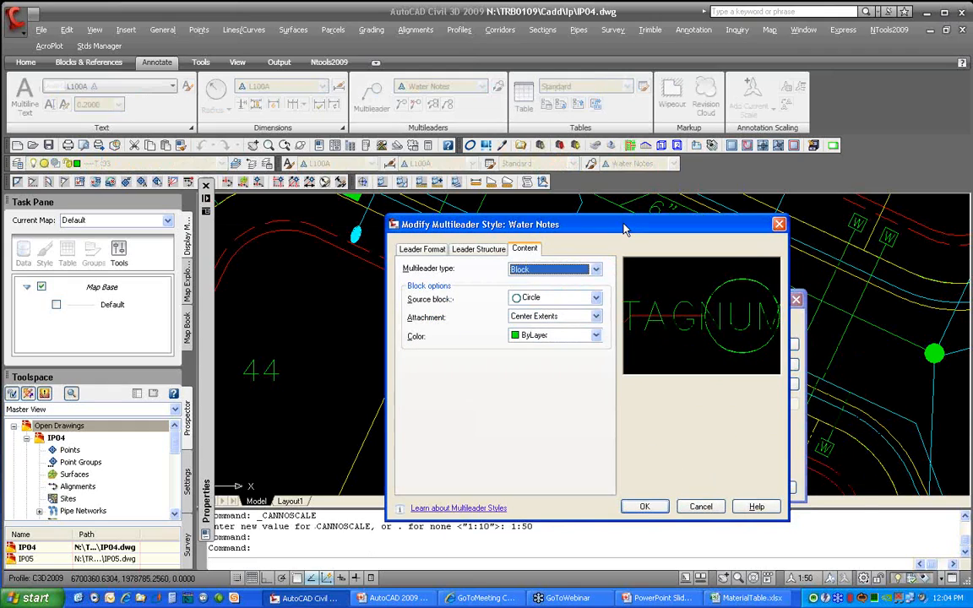
left_click(422, 248)
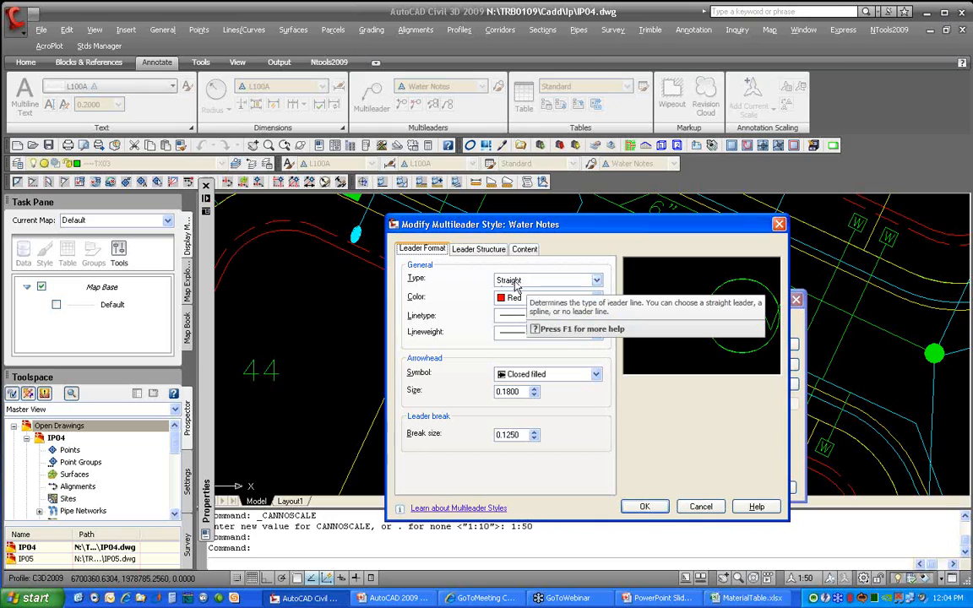
left_click(463, 252)
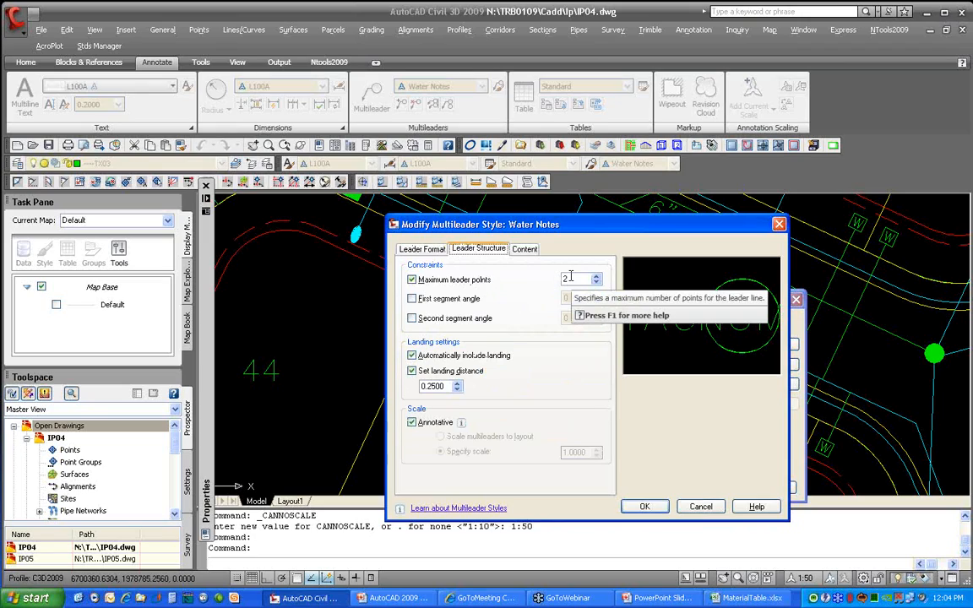
left_click(517, 251)
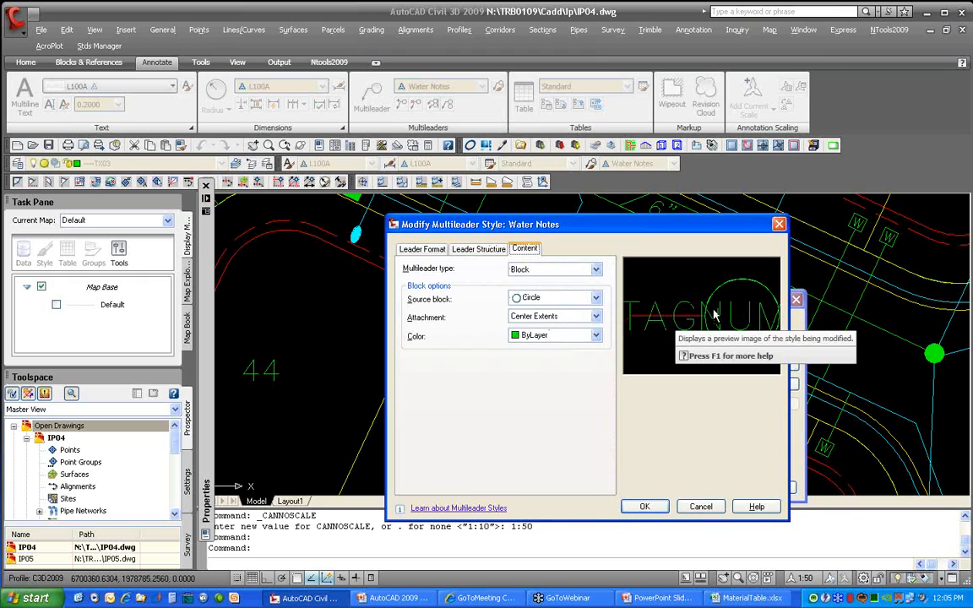
left_click(642, 510)
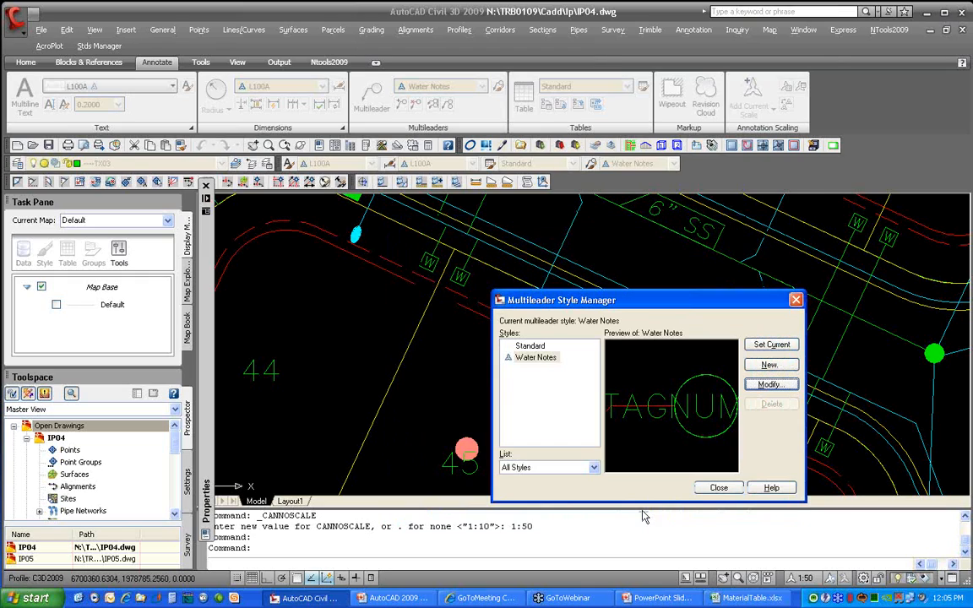
left_click(717, 488)
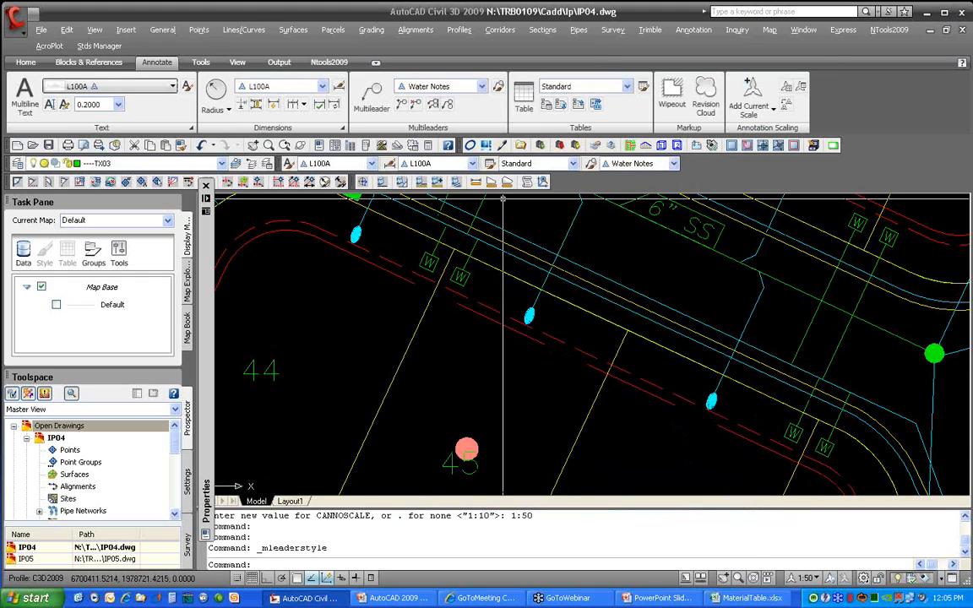
Place a multileader with tag number 8 pointing to the water service symbol by lot 44, and regenerate the drawing
left_click(372, 95)
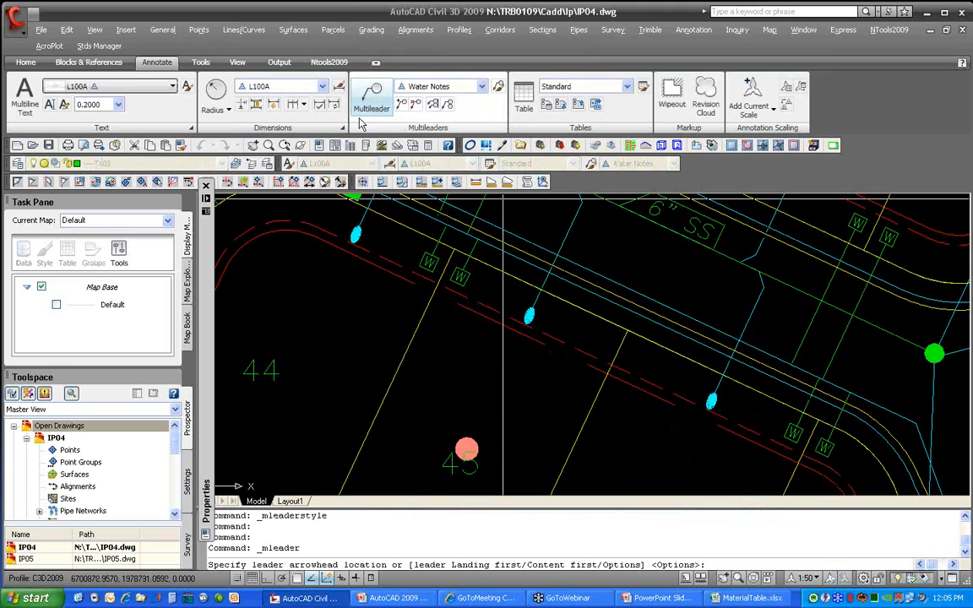
left_click(426, 273)
left_click(350, 326)
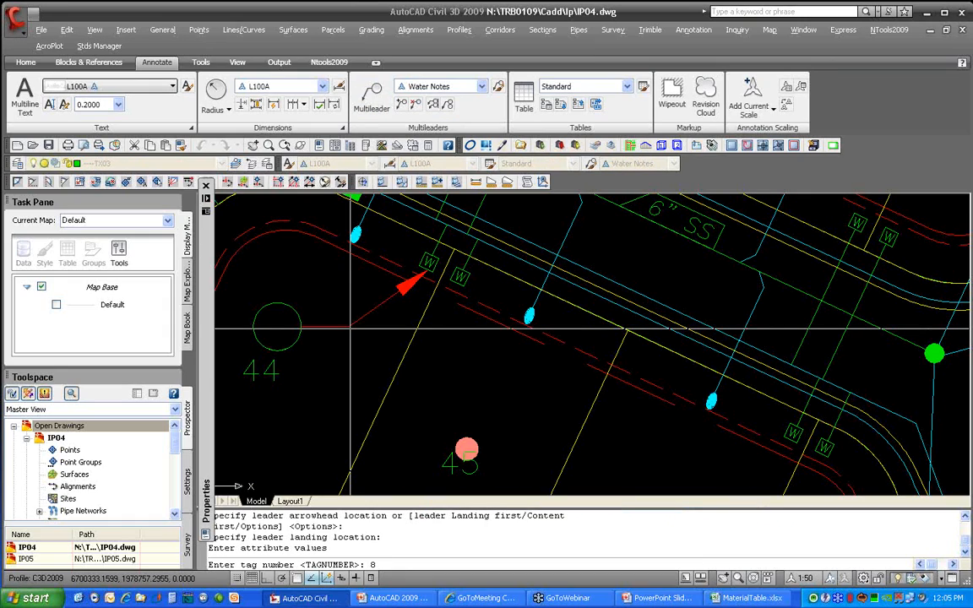
key("Return")
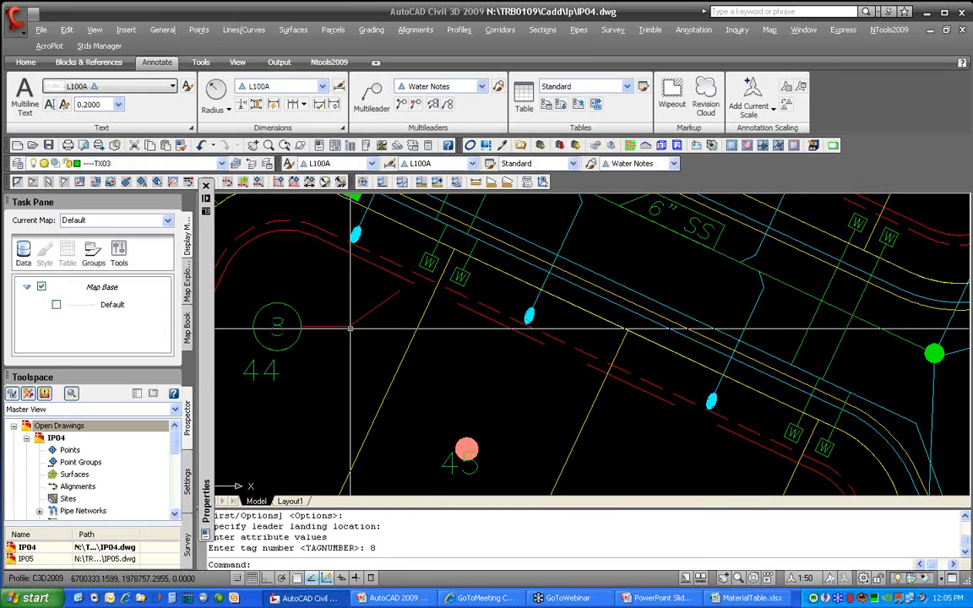
type("regen")
key("Return")
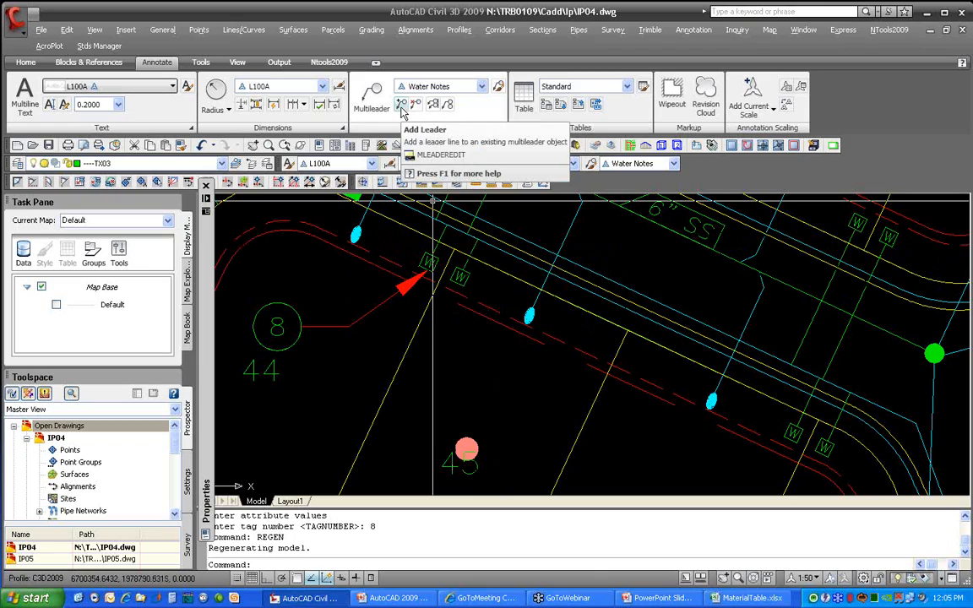
Add a second leader from the lot 44 multileader to the adjacent water service symbol
left_click(402, 107)
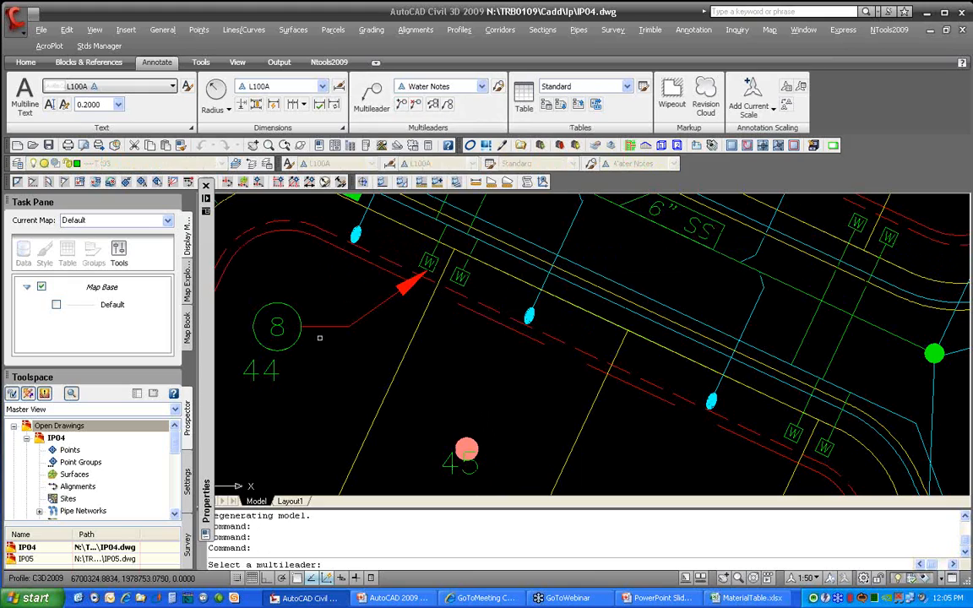
left_click(326, 321)
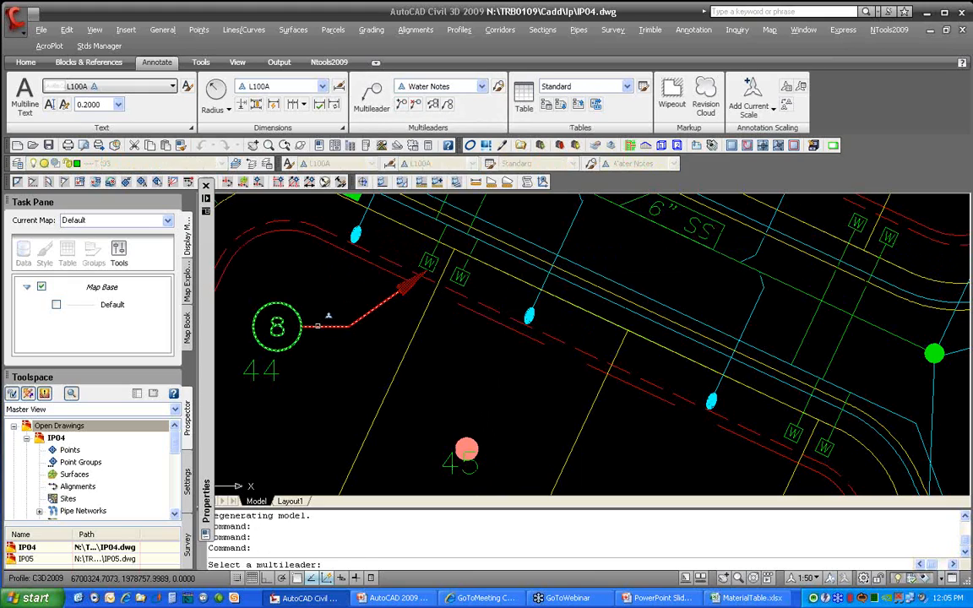
left_click(456, 284)
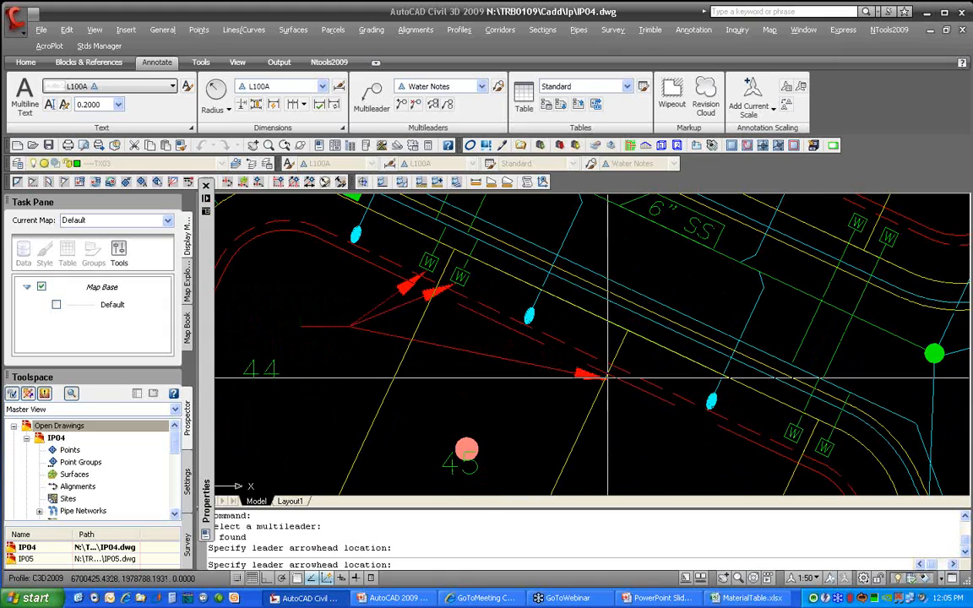
key("Return")
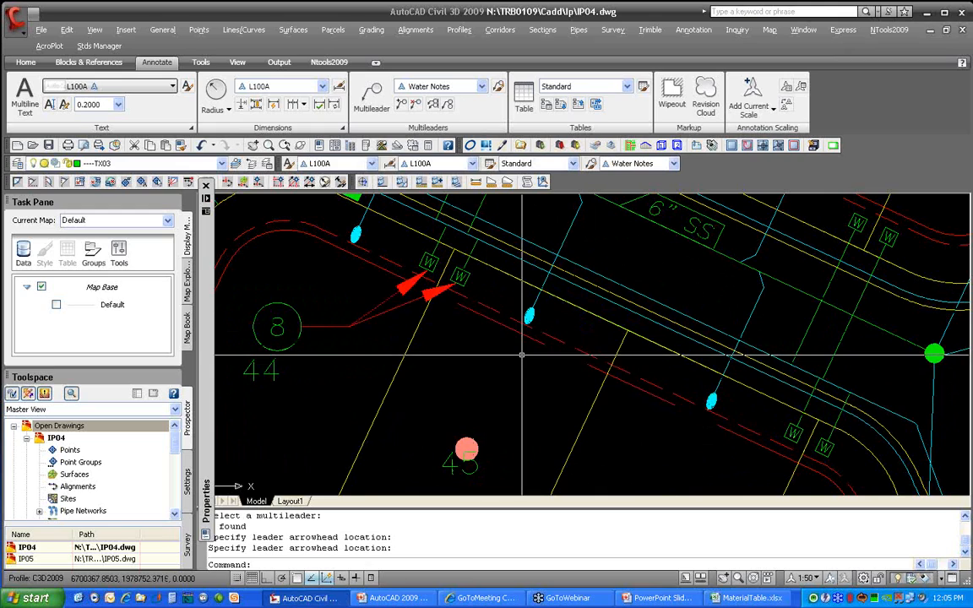
Place a multileader with tag number 8 in lot 46, pointing to the nearer water service symbol beside the cul-de-sac
scroll(521, 389, "down", 2)
middle_click_drag(521, 388, 370, 295)
middle_click_drag(532, 362, 512, 352)
left_click(372, 97)
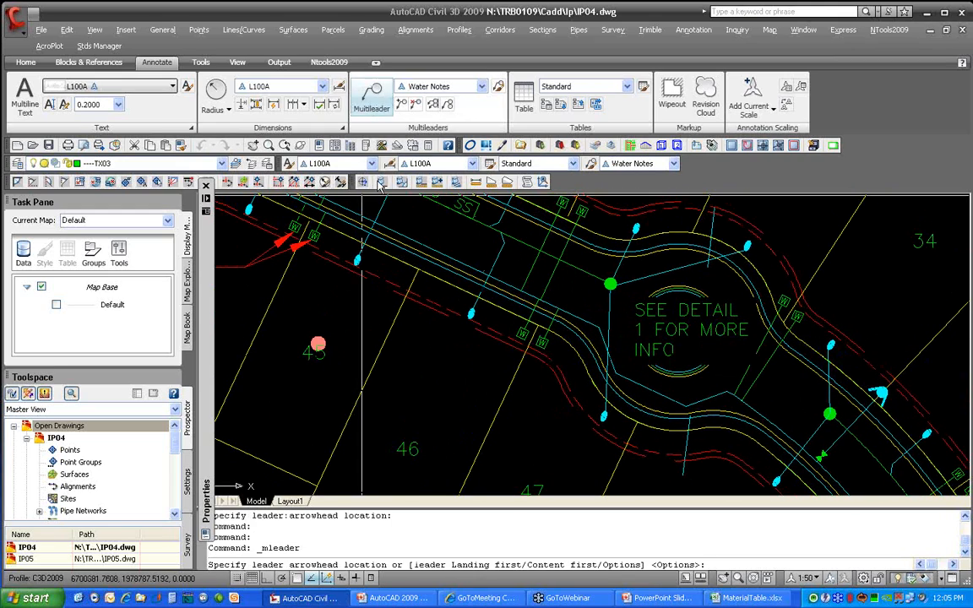
left_click(519, 340)
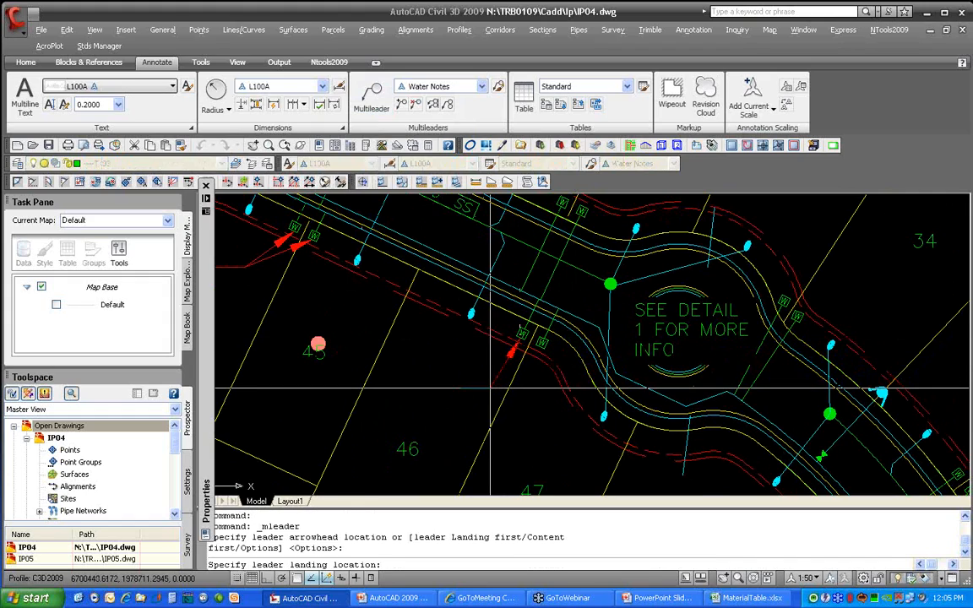
left_click(488, 385)
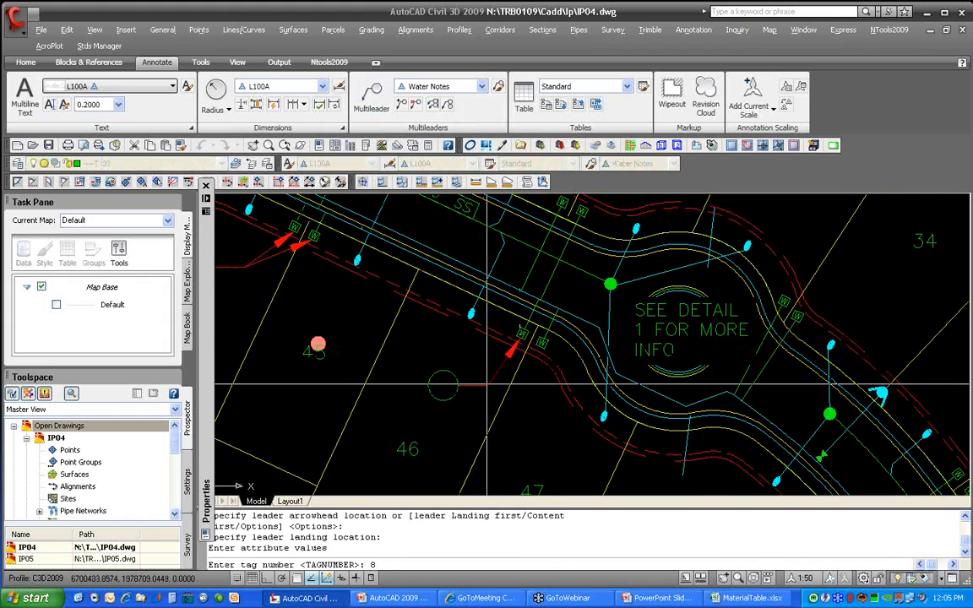
type("8")
key("Return")
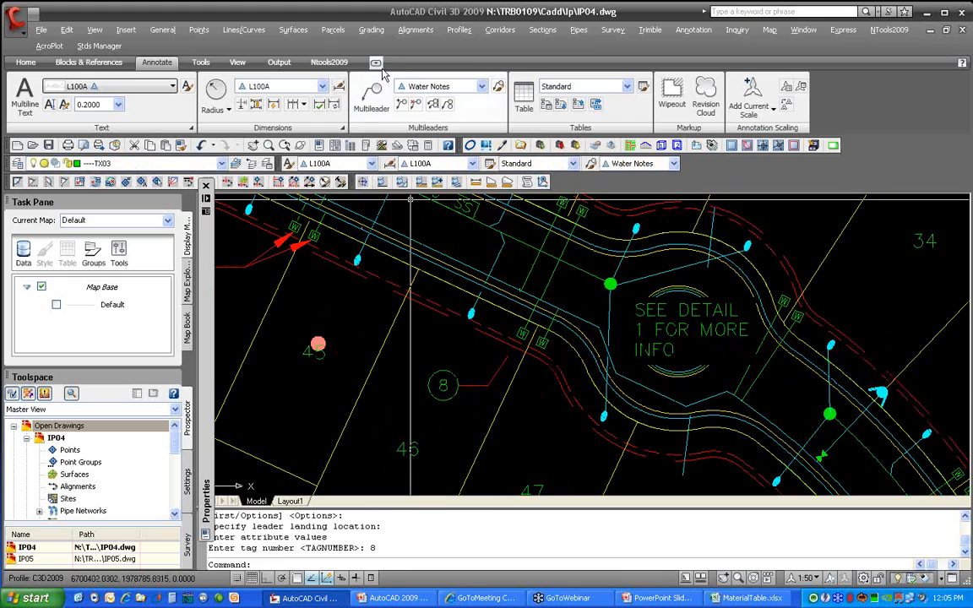
Add a second leader from the lot 46 multileader to the neighbouring water service symbol
left_click(402, 105)
left_click(473, 391)
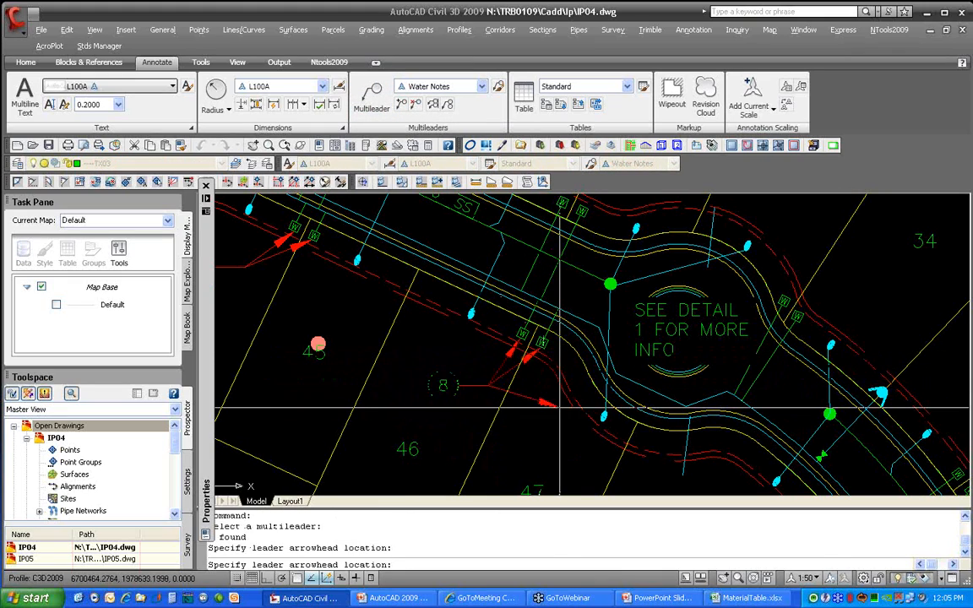
key("Return")
Place a multileader with tag number 3 in lot 3, pointing to the water valve at the street intersection
scroll(563, 402, "down", 2)
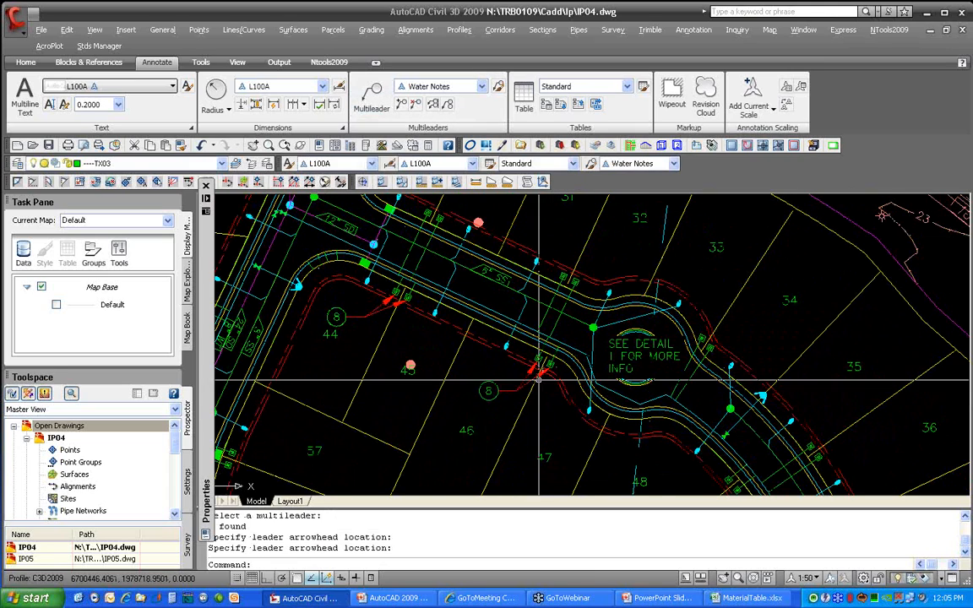
mouse_move(336, 214)
middle_mouse_down()
mouse_move(493, 312)
mouse_move(584, 406)
middle_mouse_up()
scroll(476, 292, "up", 2)
scroll(561, 409, "up", 2)
mouse_move(540, 377)
middle_mouse_down()
mouse_move(567, 396)
mouse_move(589, 342)
mouse_move(590, 258)
middle_mouse_up()
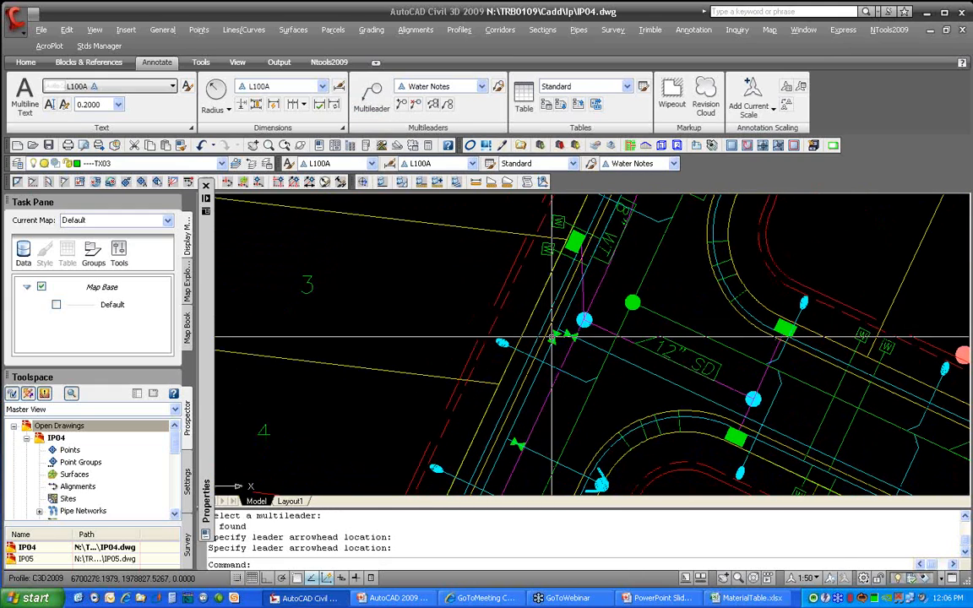
left_click(377, 88)
left_click(541, 334)
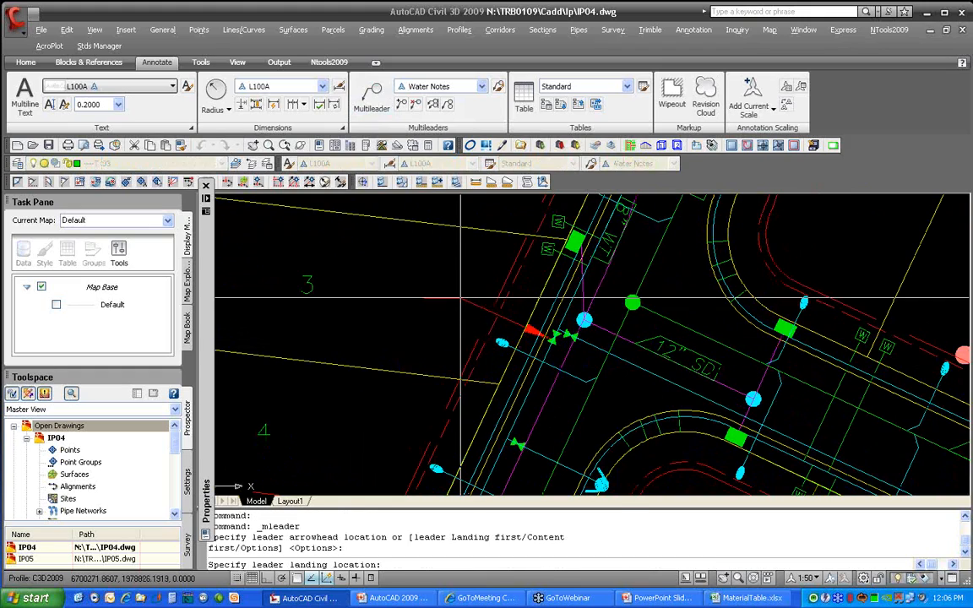
left_click(460, 298)
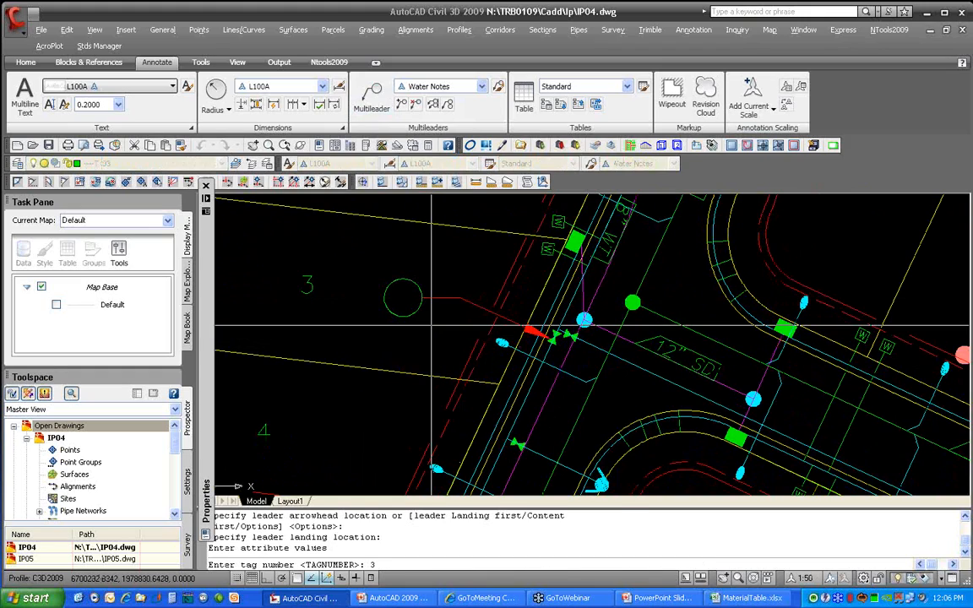
key("Return")
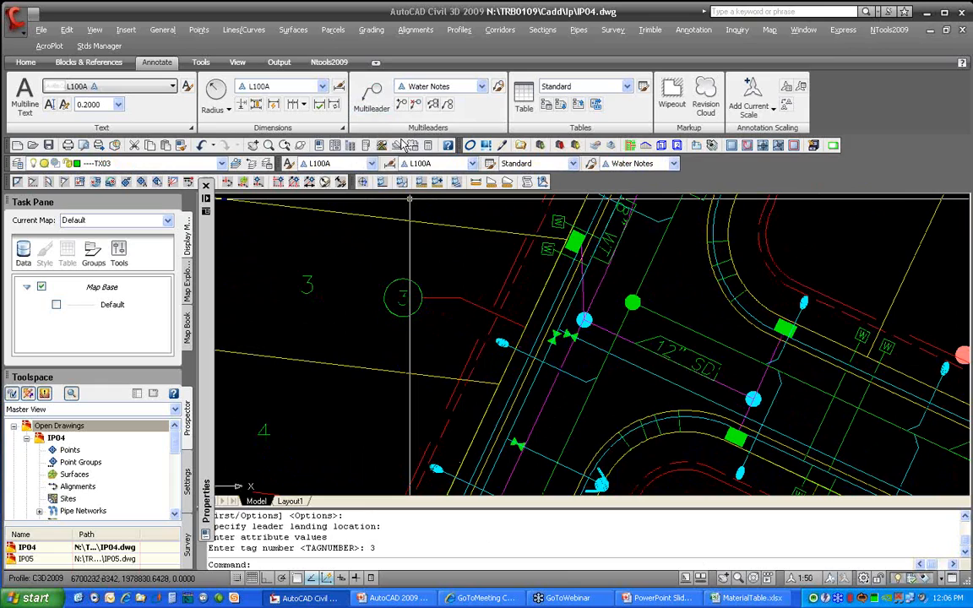
Place a multileader with tag number 2 above the existing lot 3 tag, pointing to the water fitting between the valves
left_click(378, 88)
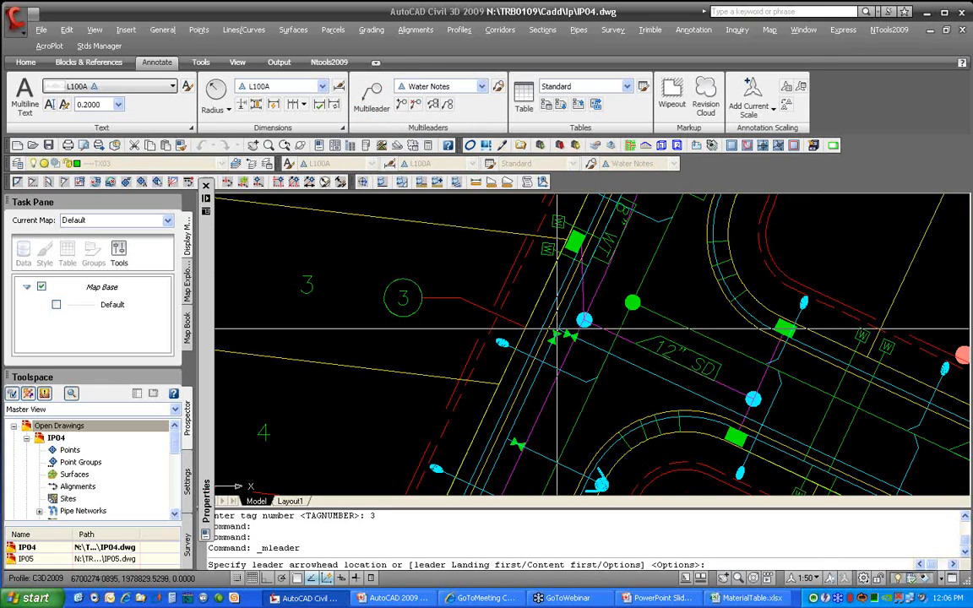
left_click(552, 323)
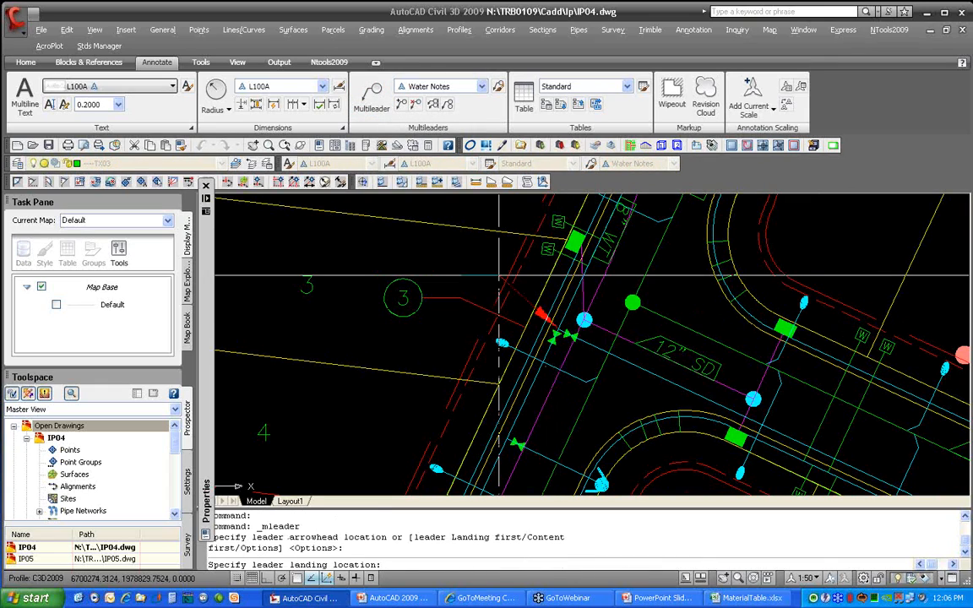
left_click(452, 250)
type("2")
key("Return")
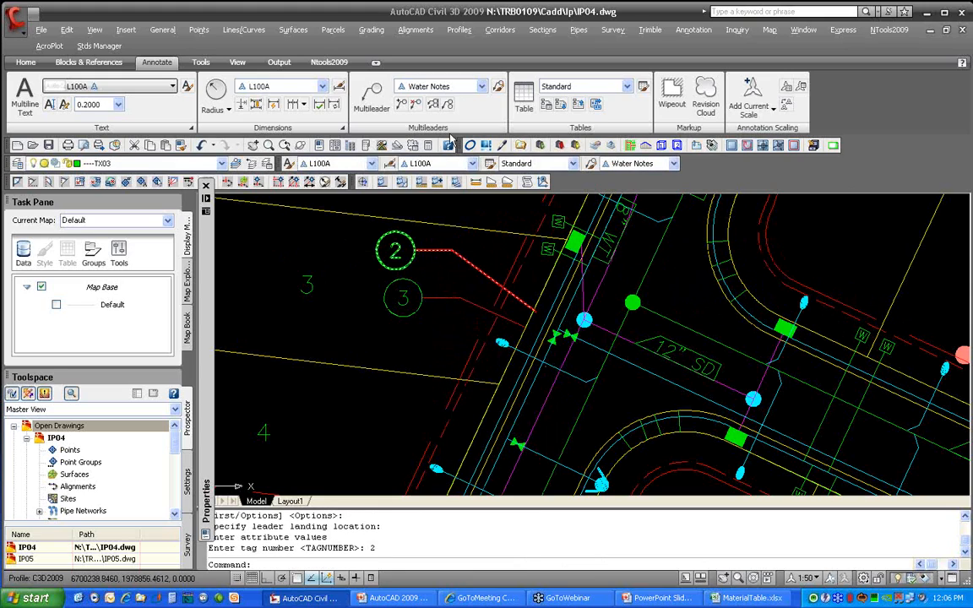
Place another multileader with tag number 3 above tag 2, pointing to the second valve, and regenerate the drawing
left_click(371, 95)
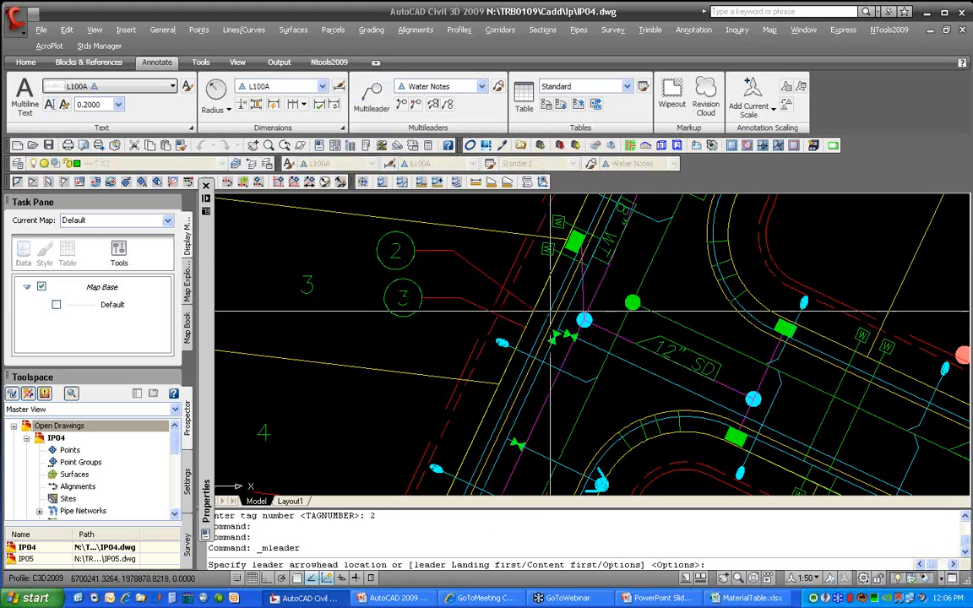
left_click(557, 302)
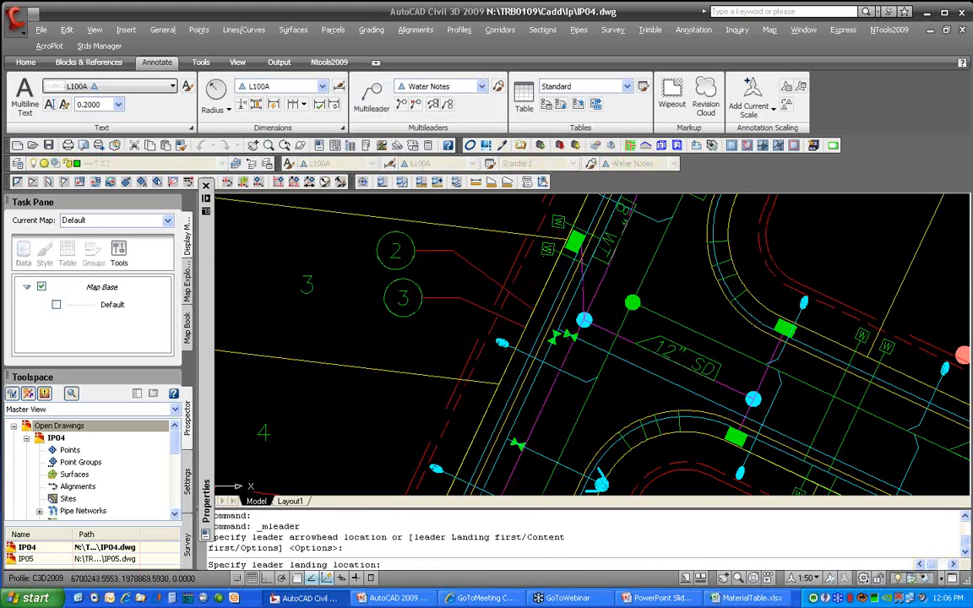
left_click(472, 209)
type("3")
key("Return")
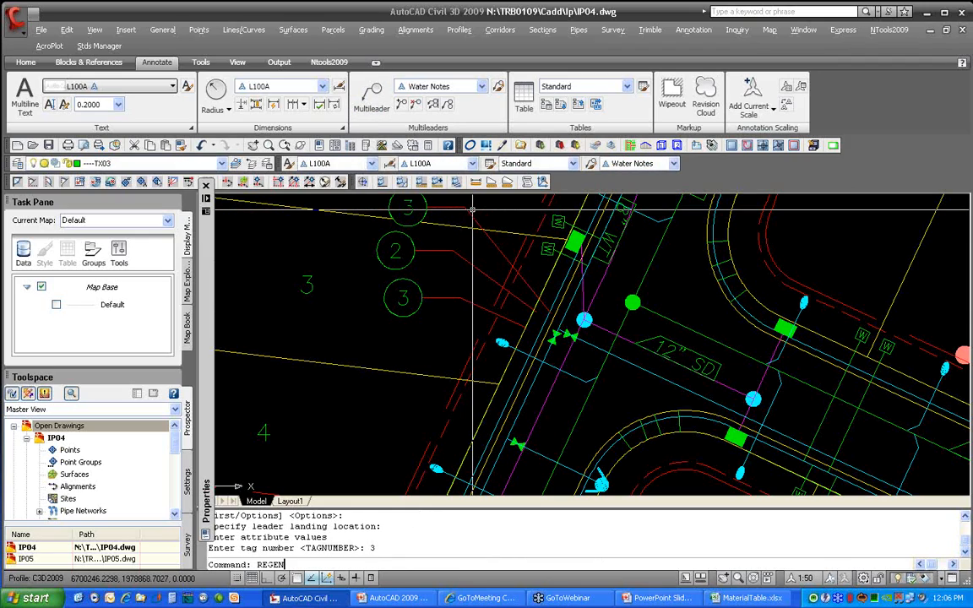
type("REGEN")
key("Return")
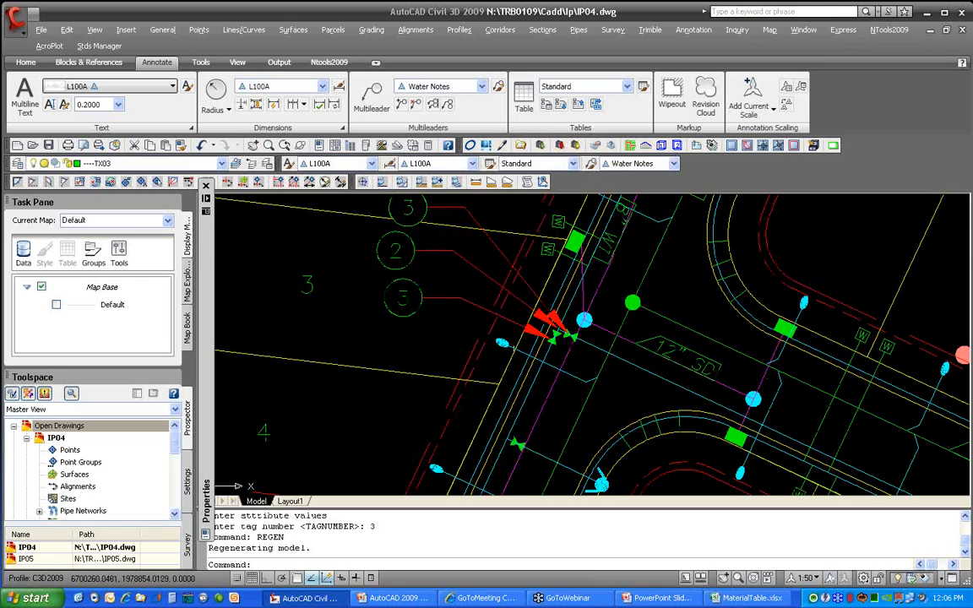
middle_click_drag(513, 255, 530, 307)
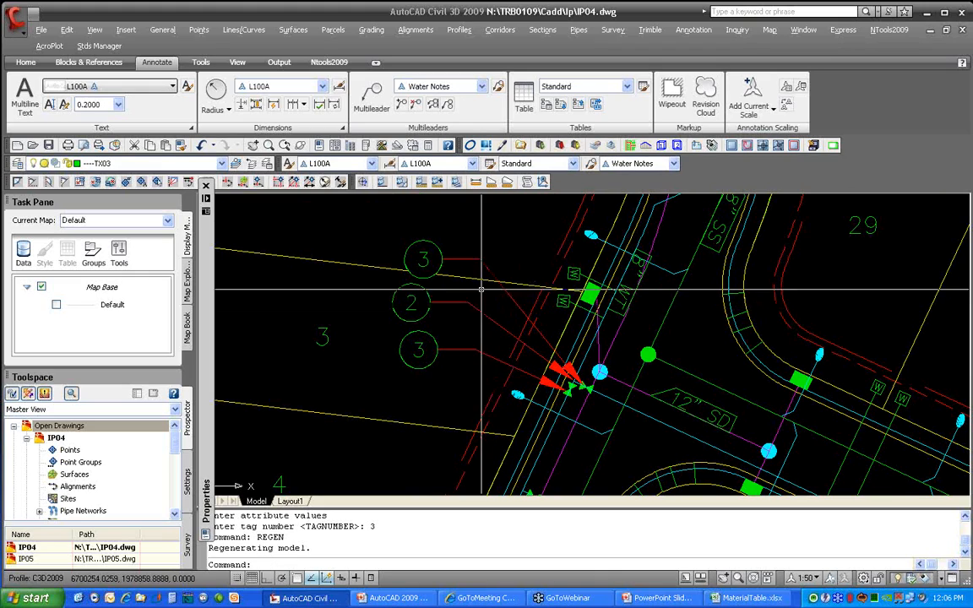
Align the three multileaders in lot 3 vertically to the lowest tag 3, using current spacing with ortho on
left_click(434, 106)
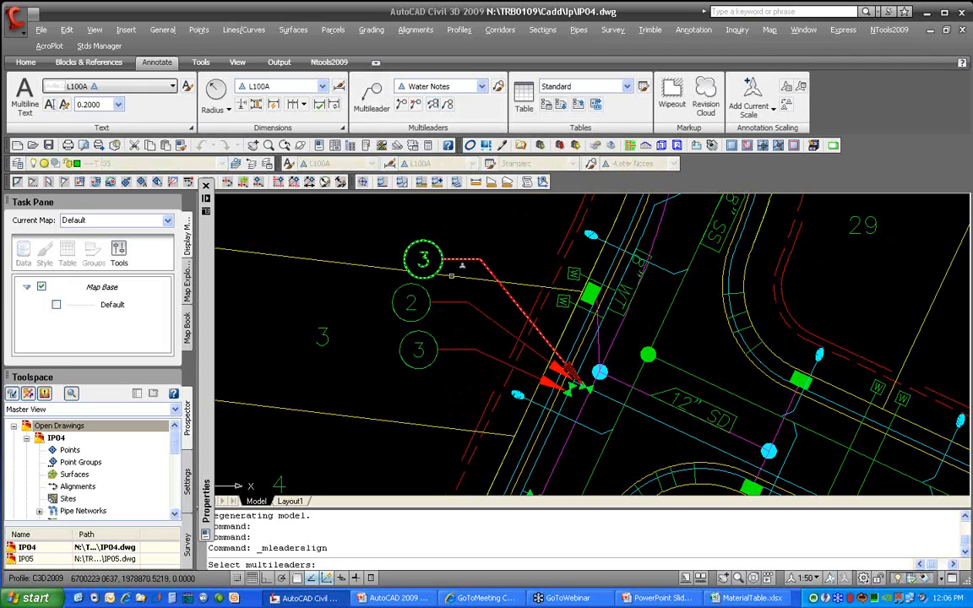
left_click(456, 259)
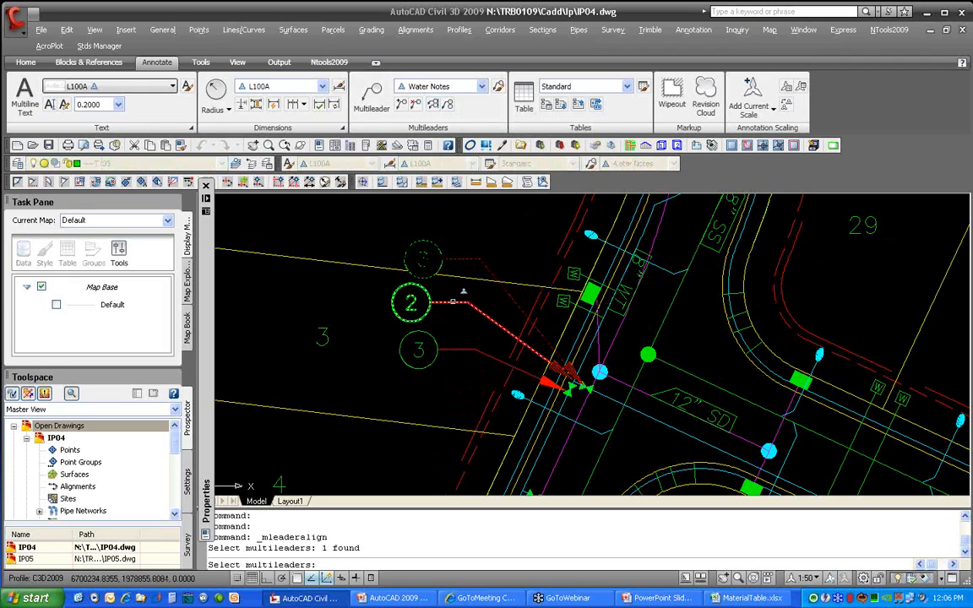
left_click(463, 302)
left_click(459, 349)
key("Return")
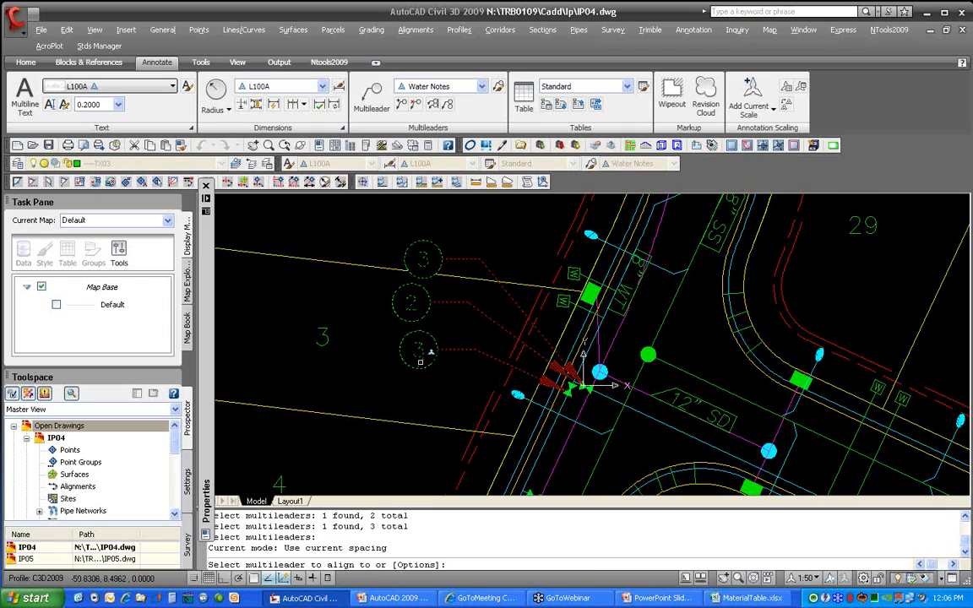
left_click(432, 358)
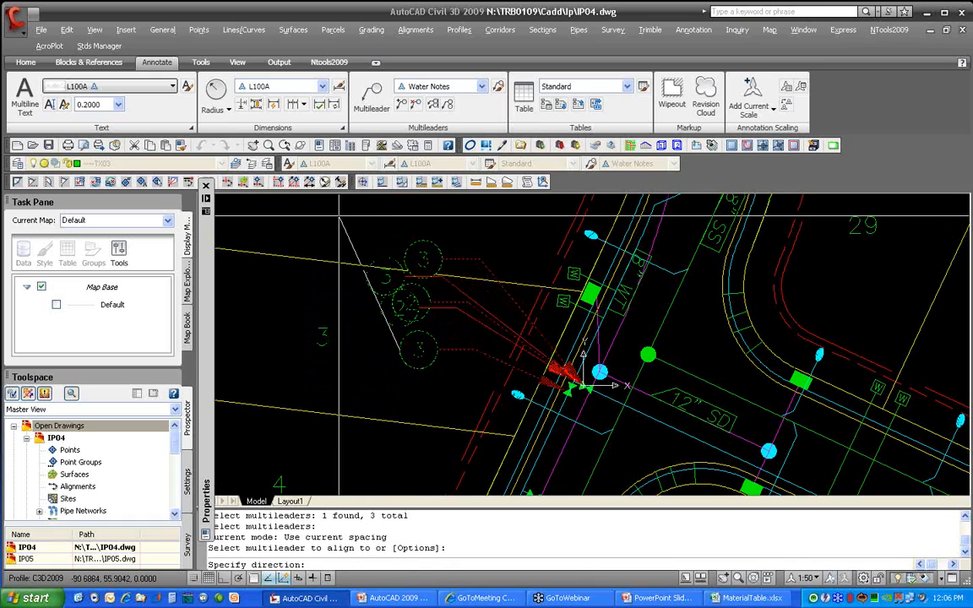
key("F8")
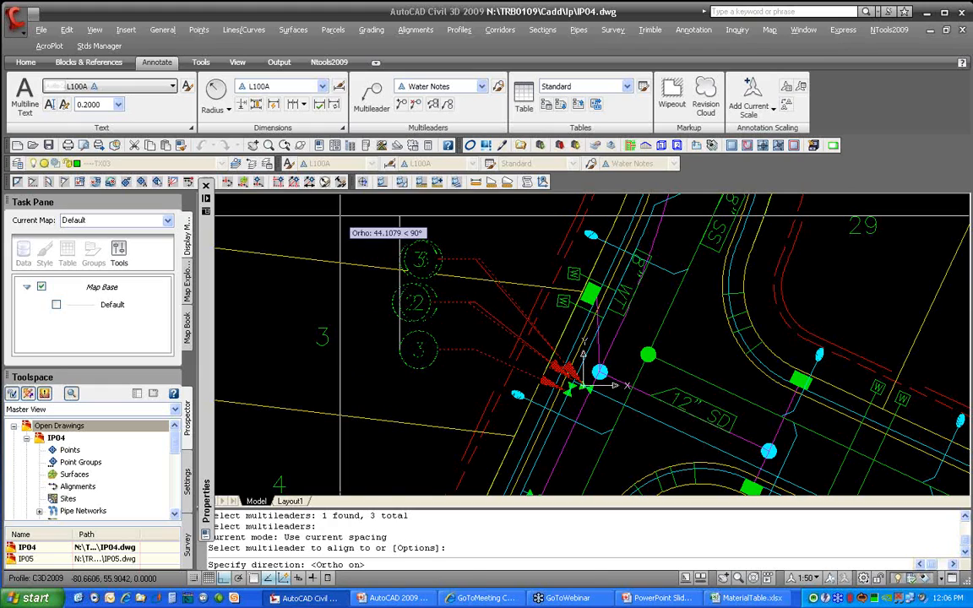
left_click(396, 223)
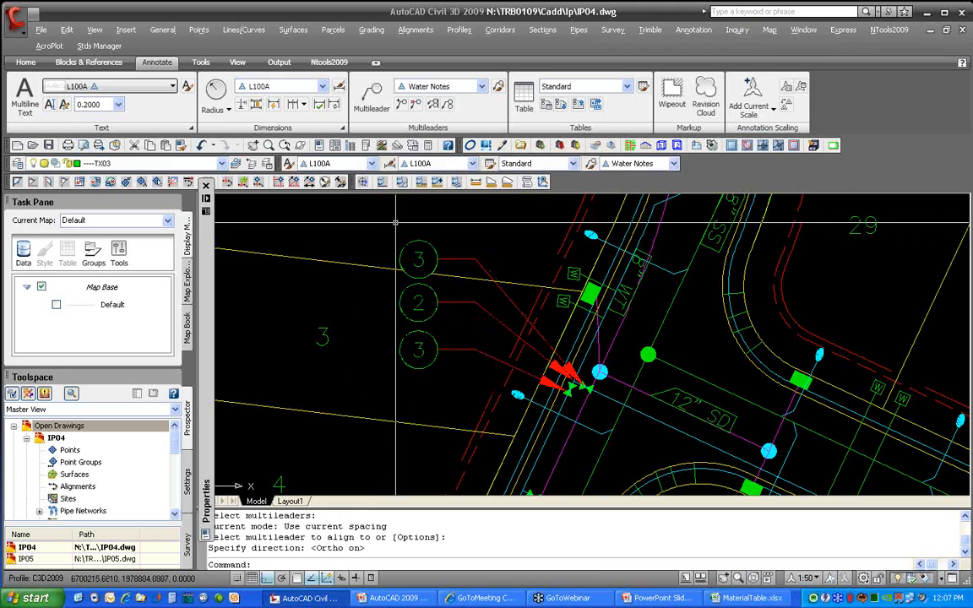
Realign the same three multileaders with the Distribute option, spacing them evenly along a vertical line drawn upward from the lowest tag
left_click(435, 105)
left_click(414, 348)
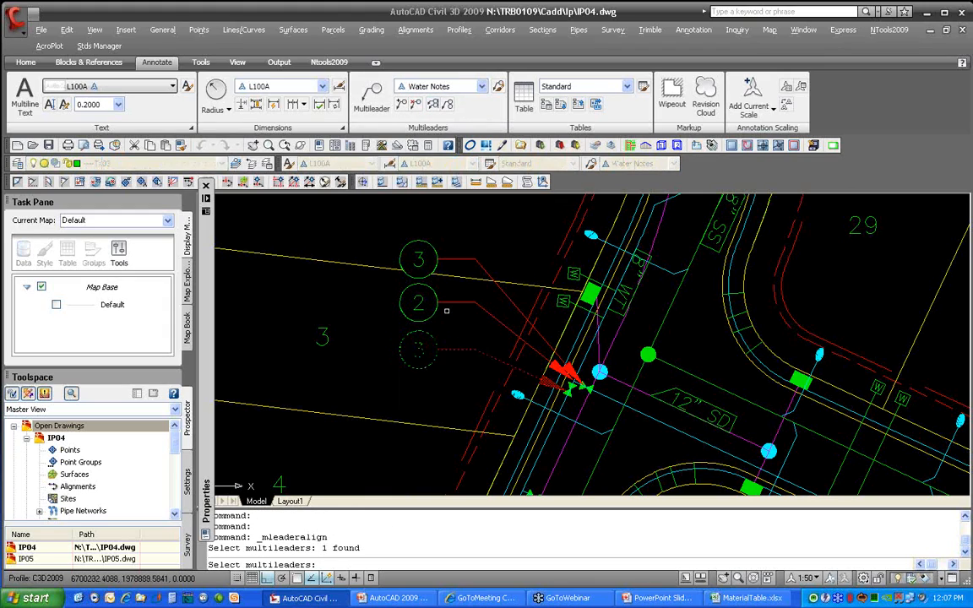
left_click(450, 300)
left_click(429, 296)
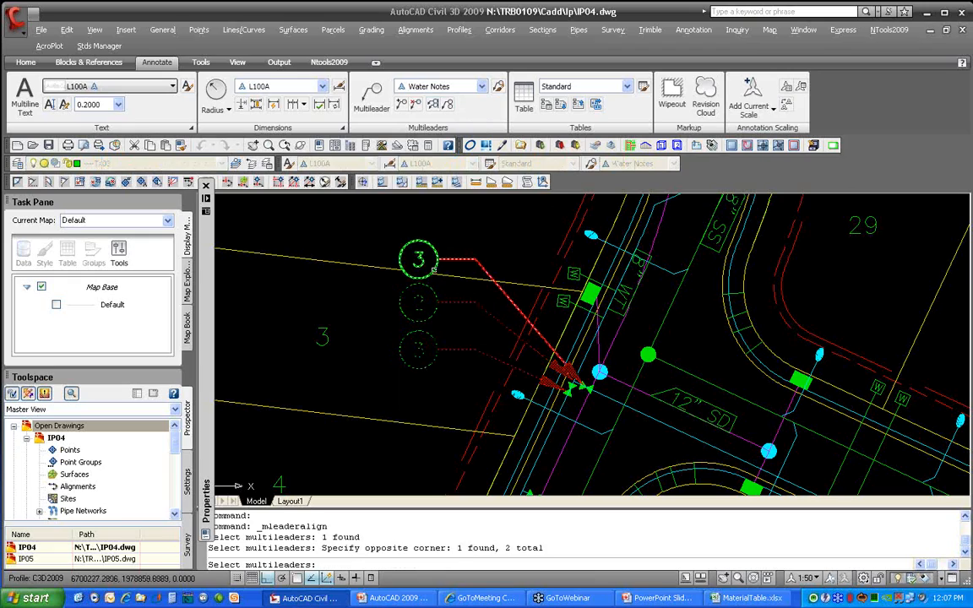
left_click(435, 269)
key("Return")
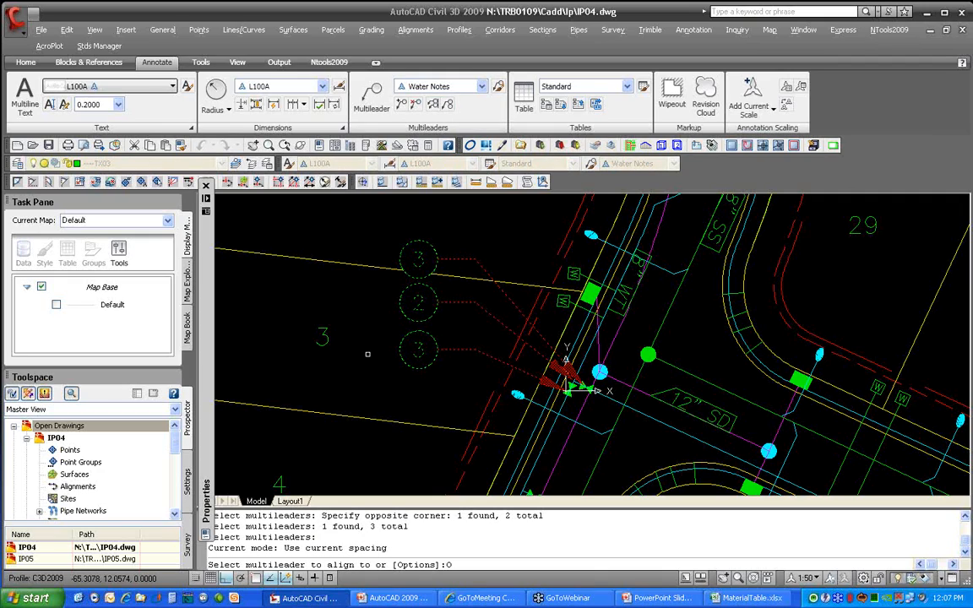
type("O")
key("Return")
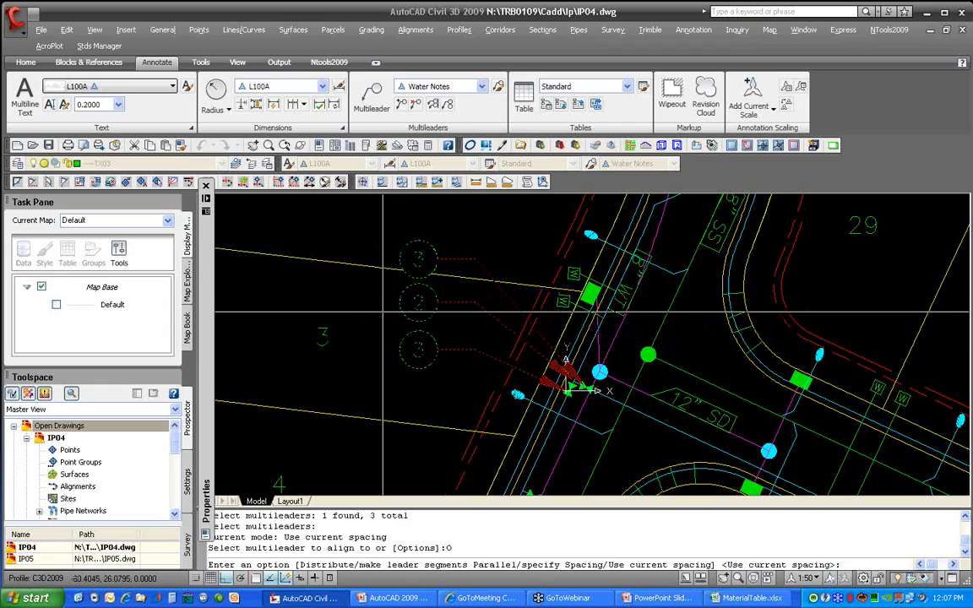
key("Return")
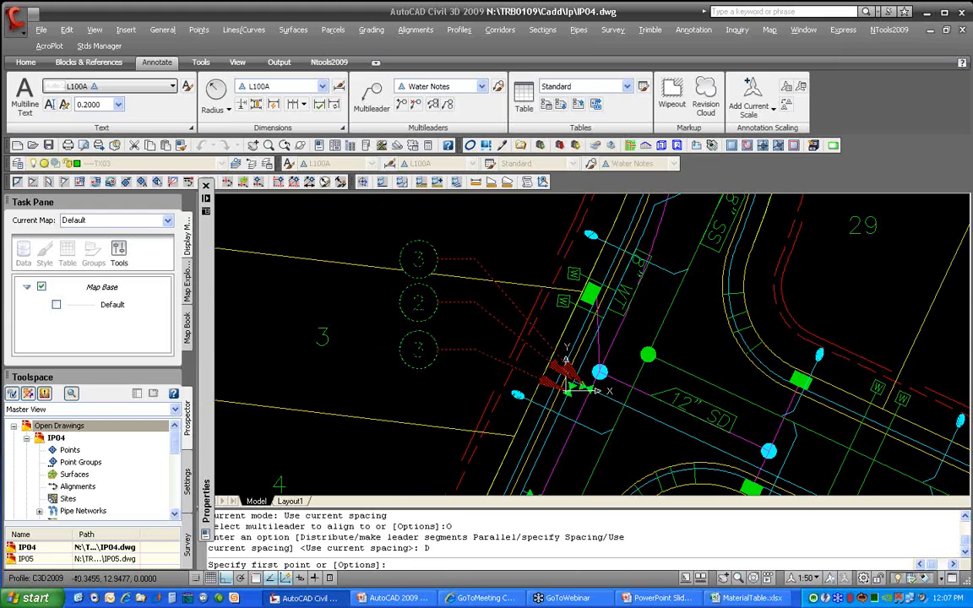
left_click(403, 353)
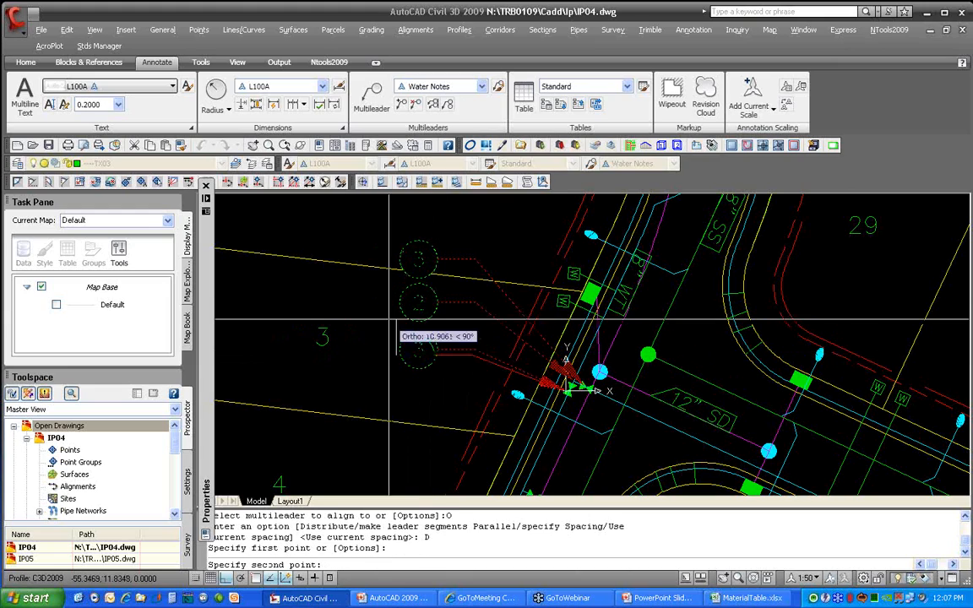
left_click(381, 244)
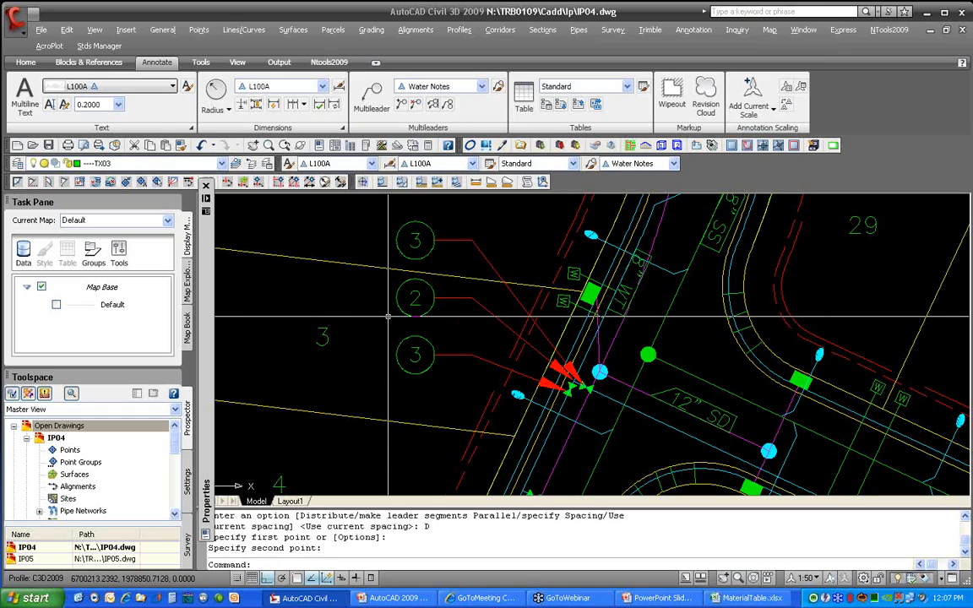
Move the lowest tag 3 multileader slightly upward and lengthen its landing by shifting the tag away from the leader
left_click(447, 354)
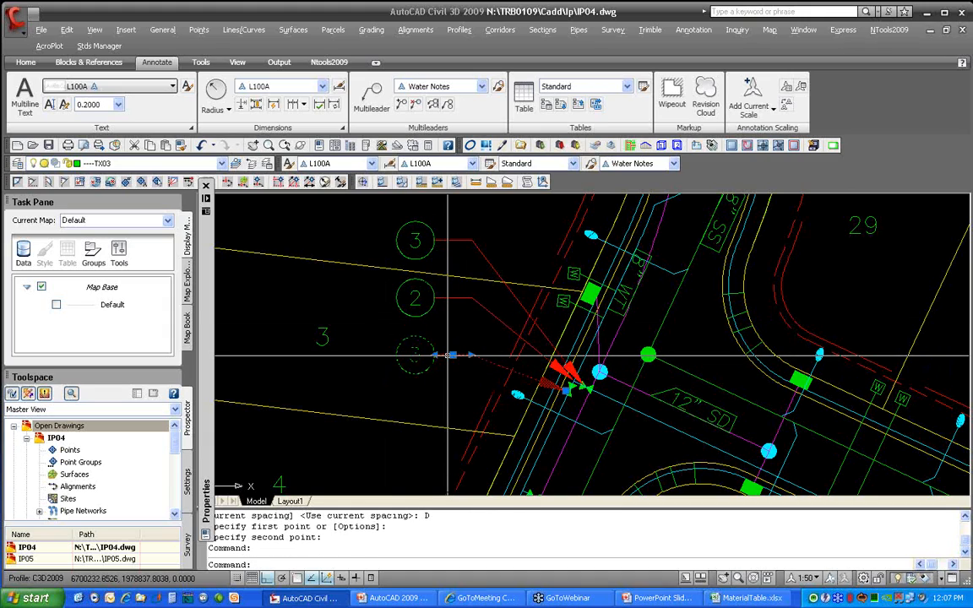
left_click(452, 355)
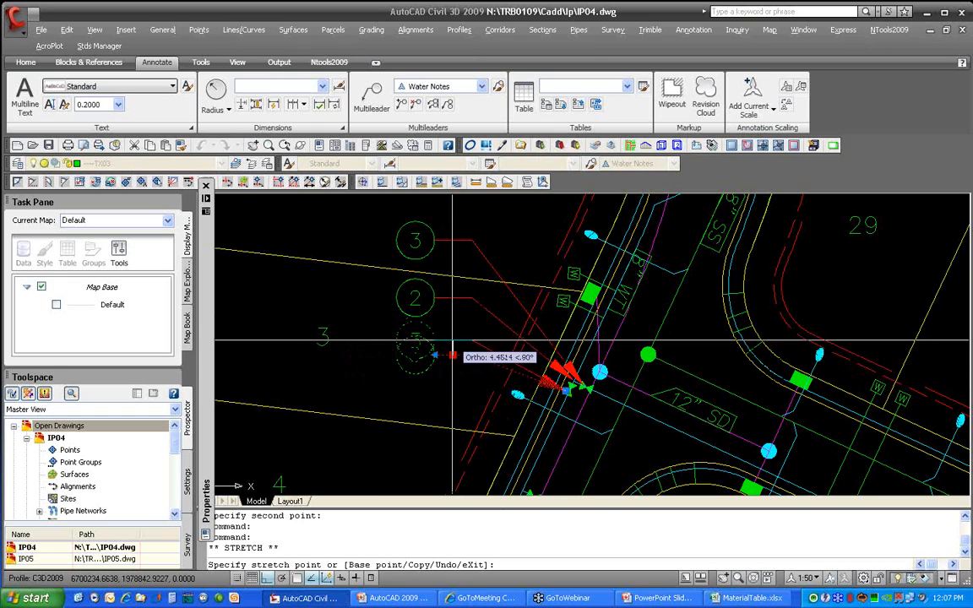
left_click(451, 341)
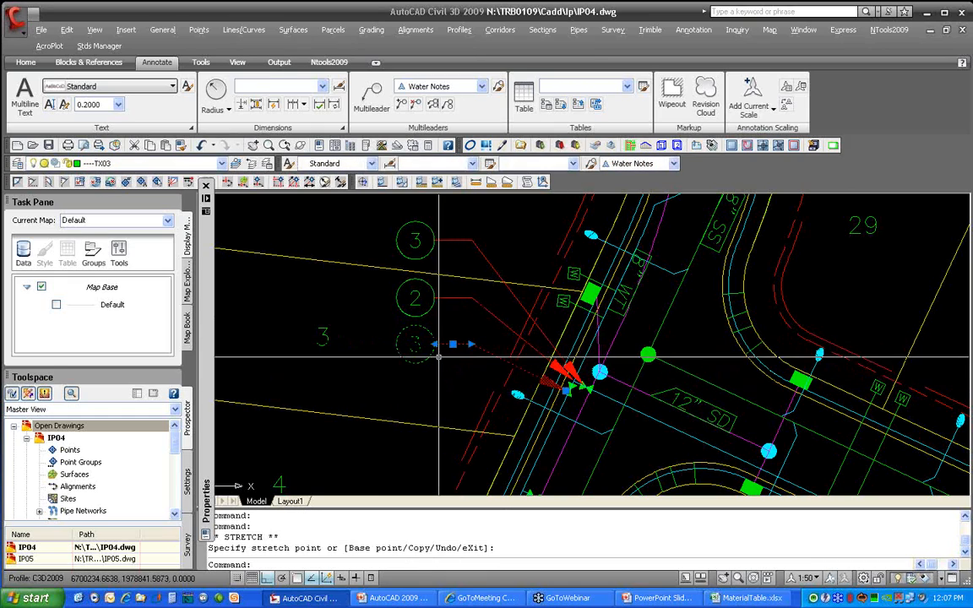
left_click(434, 343)
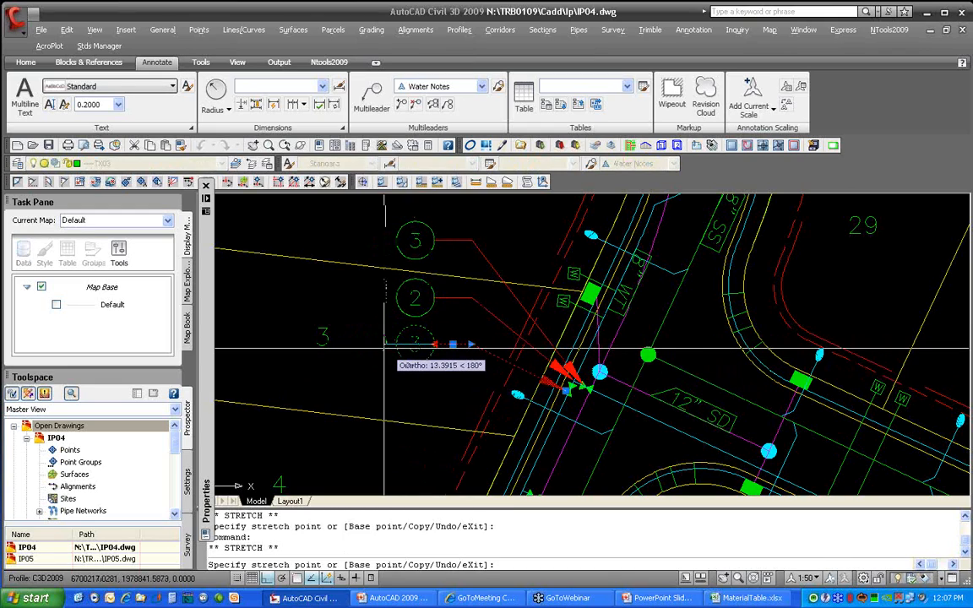
left_click(383, 344)
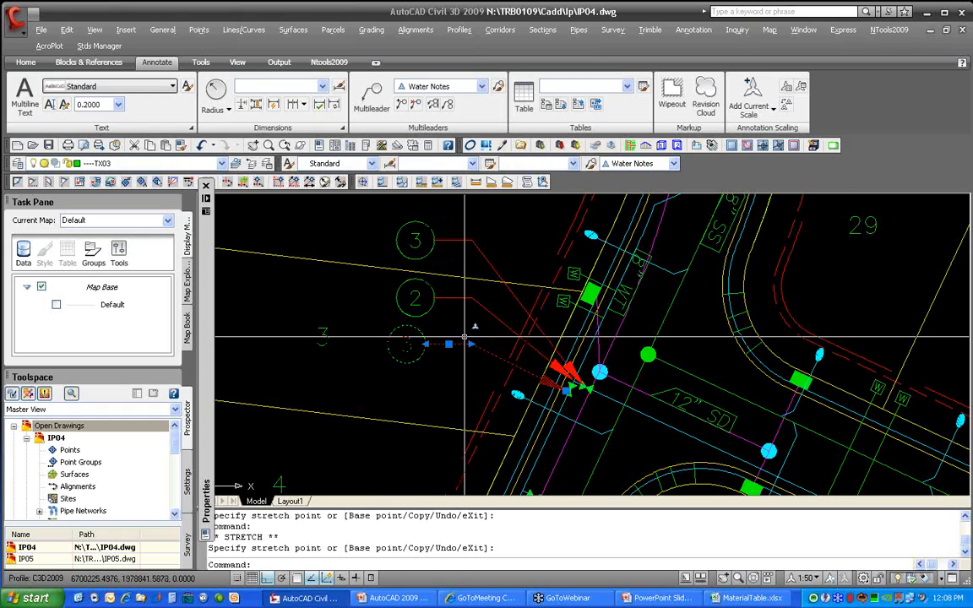
Stretch the leader-side end of the lowest tag 3's landing toward the street and back in line with the landings above
left_click(498, 344)
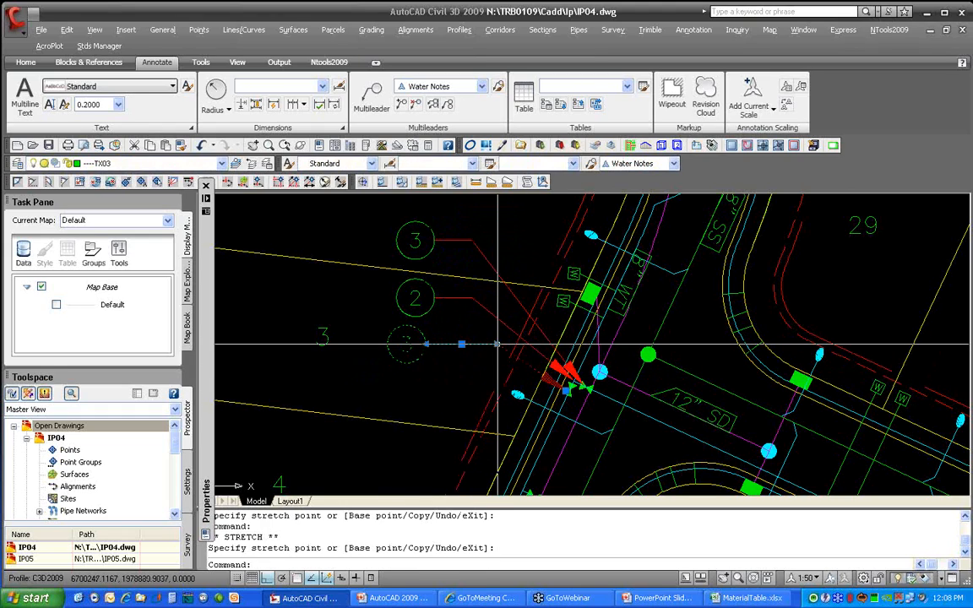
left_click(497, 343)
left_click(414, 373)
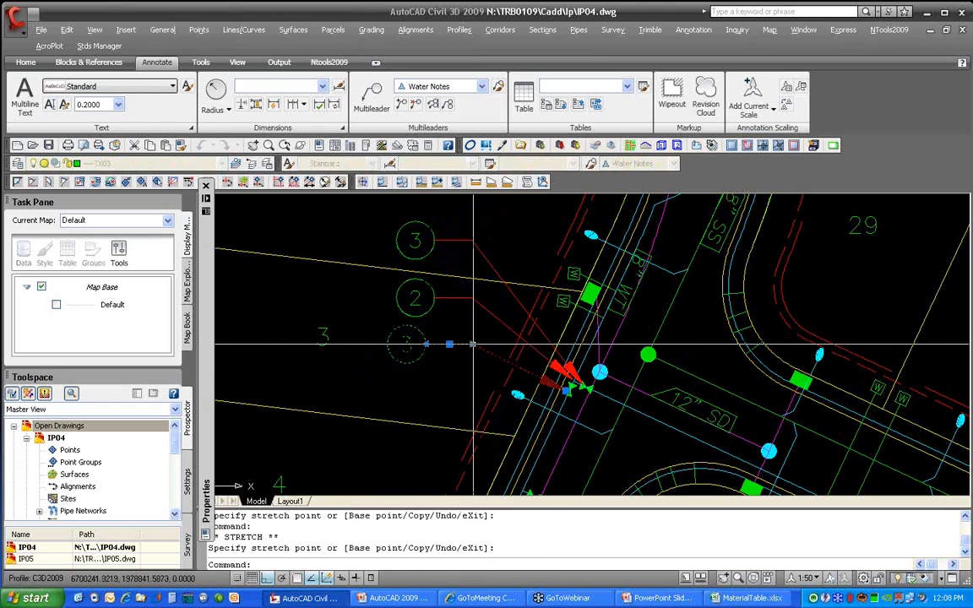
key("Escape")
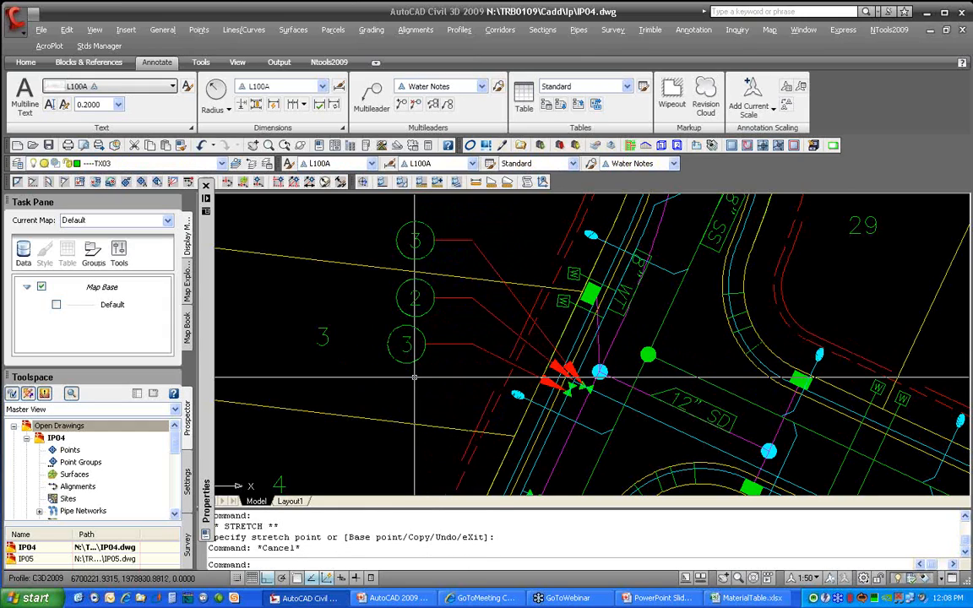
left_click(486, 257)
key("Escape")
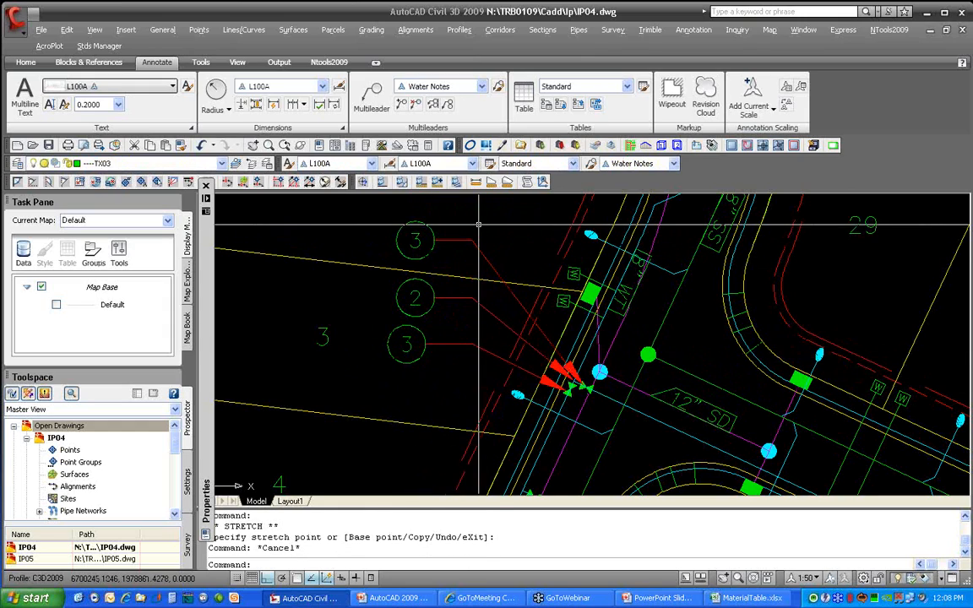
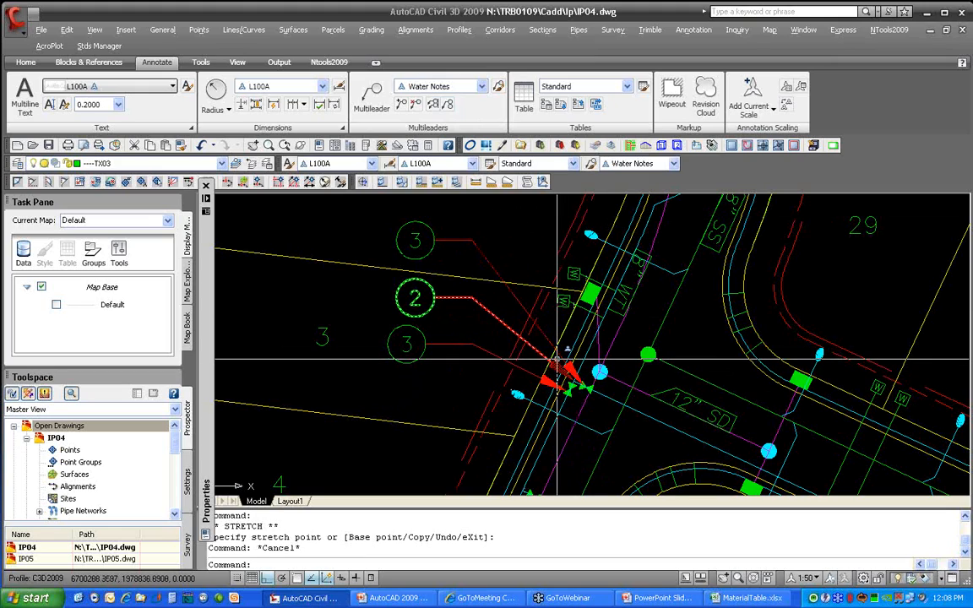
Collect the tag 2 and upper tag 3 multileaders into one horizontal multileader above the lot line, with ortho off
left_click(448, 105)
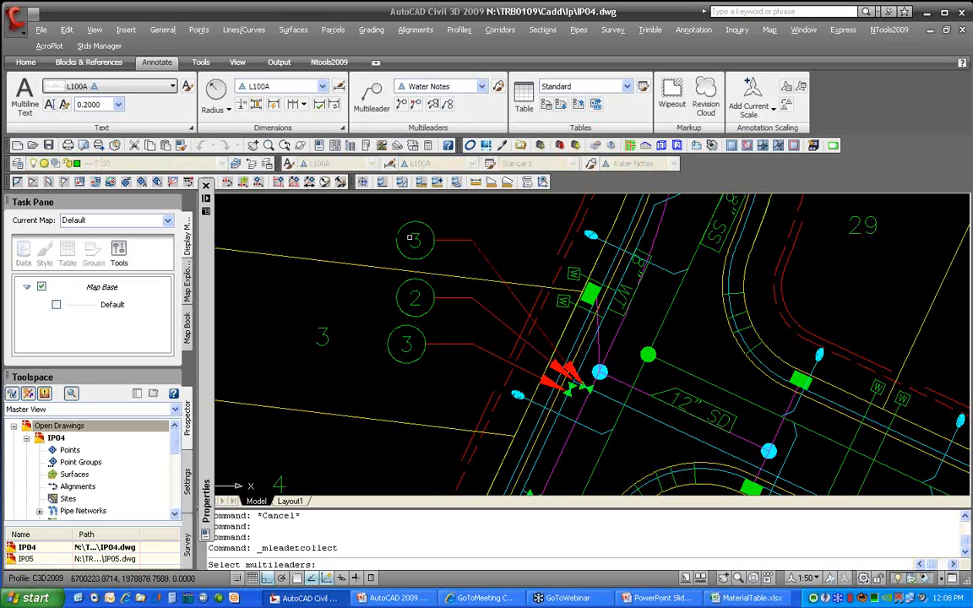
left_click(470, 297)
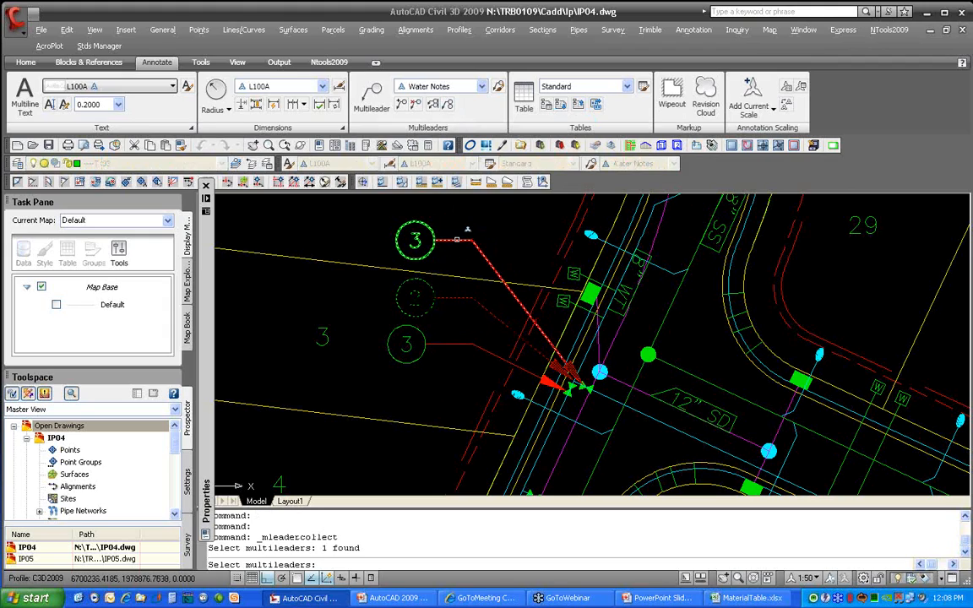
left_click(456, 239)
key("Return")
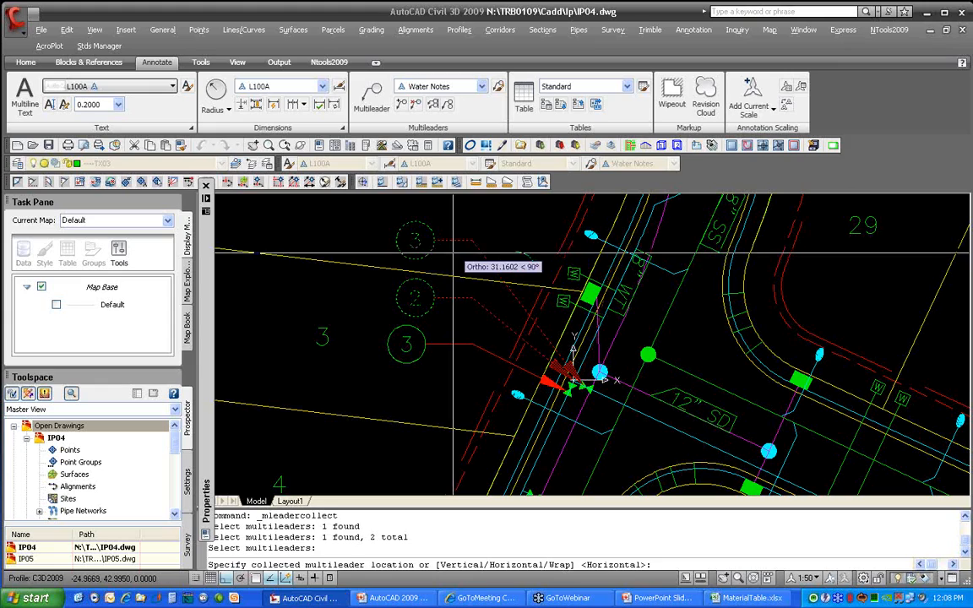
key("F8")
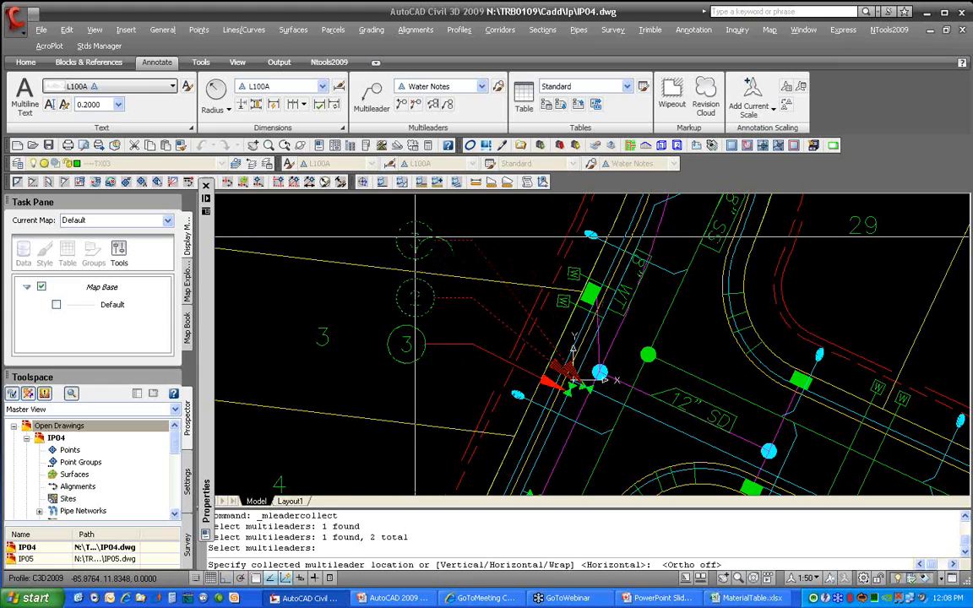
left_click(366, 253)
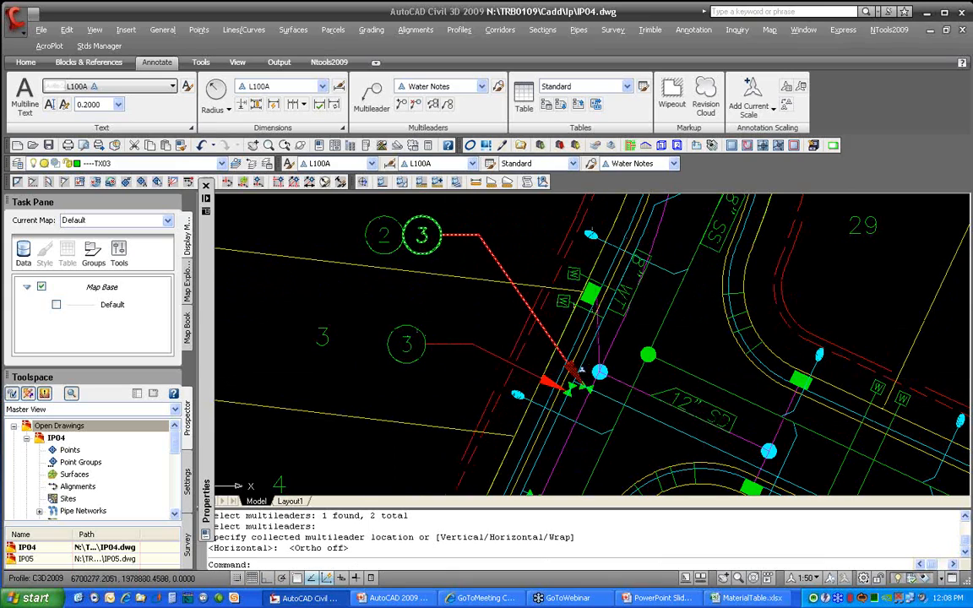
left_click(574, 372)
left_click(574, 374)
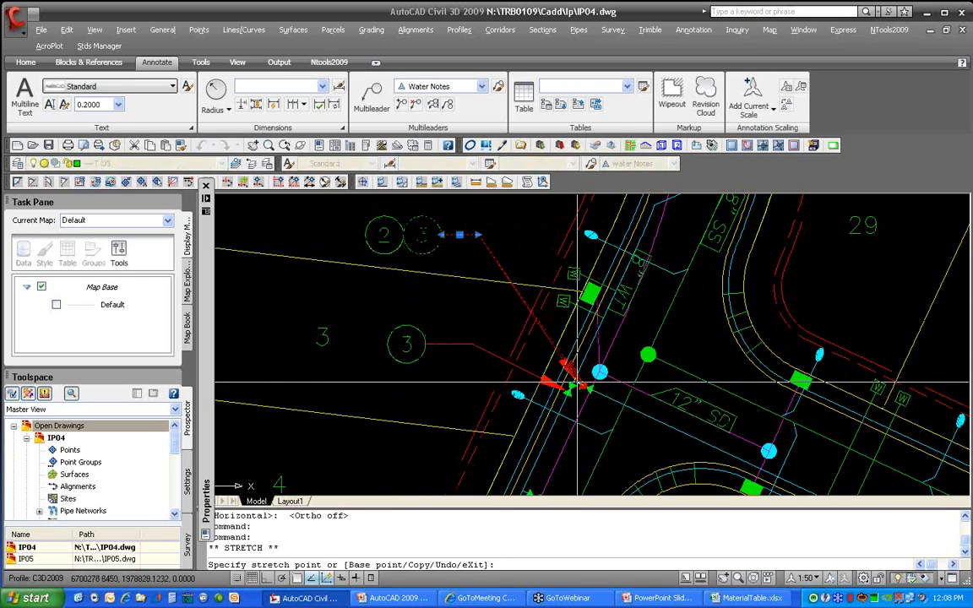
key("Escape")
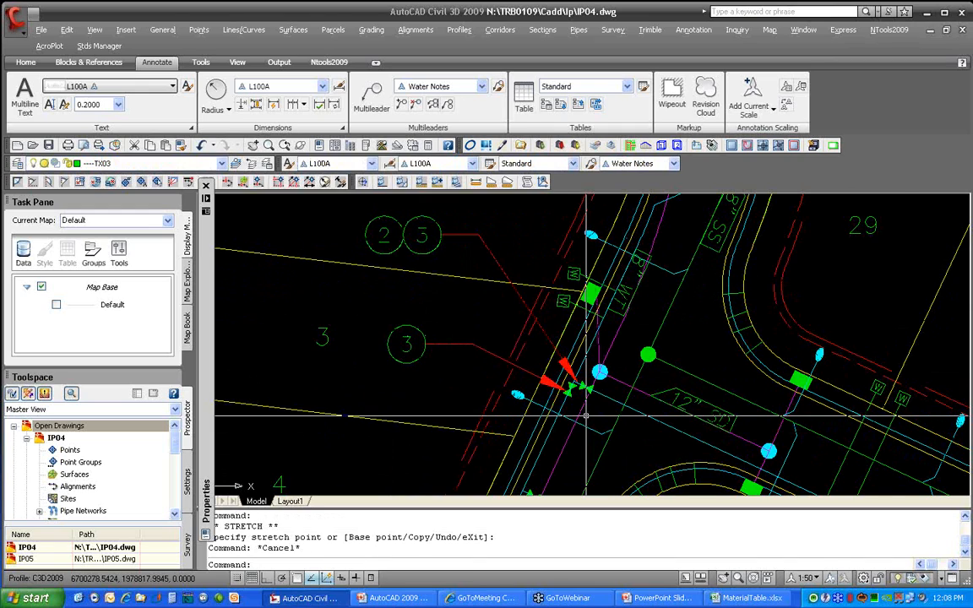
scroll(585, 415, "down", 5)
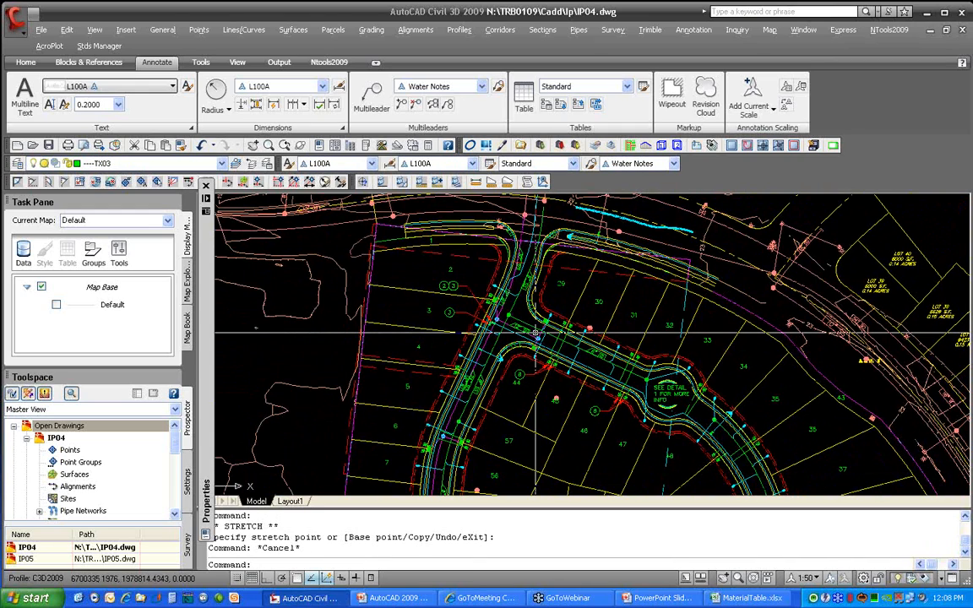
scroll(655, 416, "up", 2)
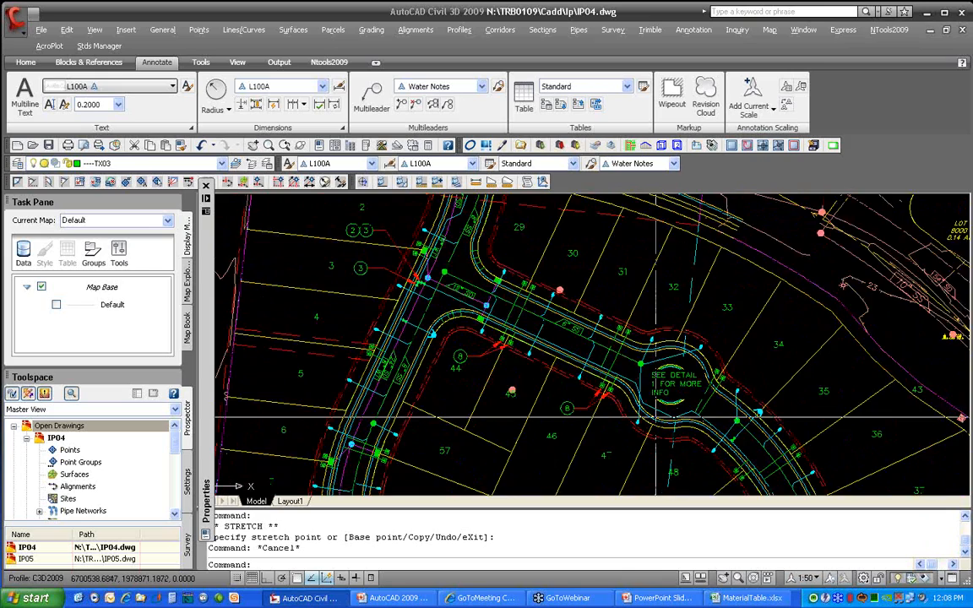
Set the annotation scale to 1:10 and turn on the display of annotative objects for all scales
scroll(656, 416, "up", 3)
mouse_move(642, 417)
middle_mouse_down()
mouse_move(597, 407)
mouse_move(590, 381)
middle_mouse_up()
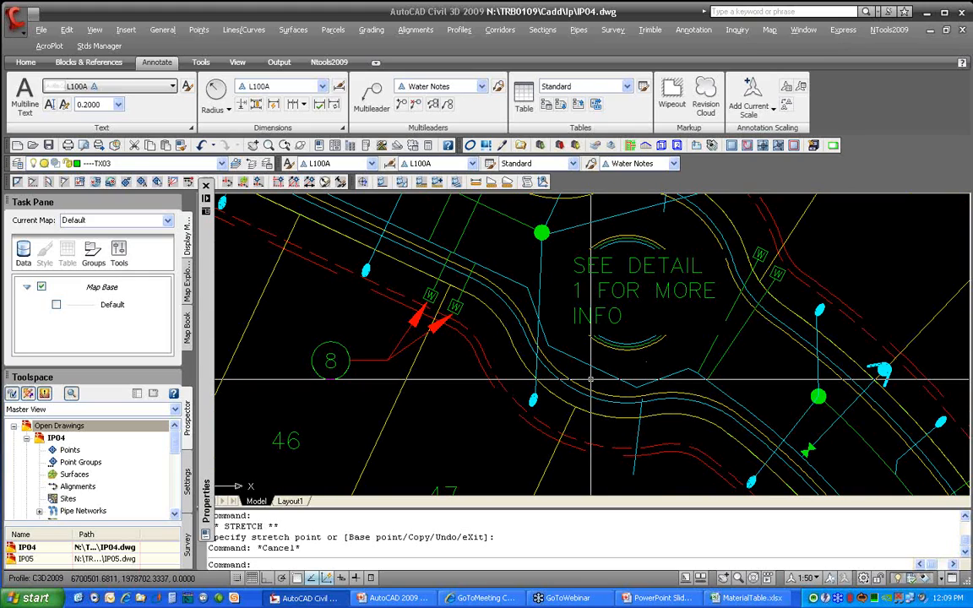
left_click(816, 578)
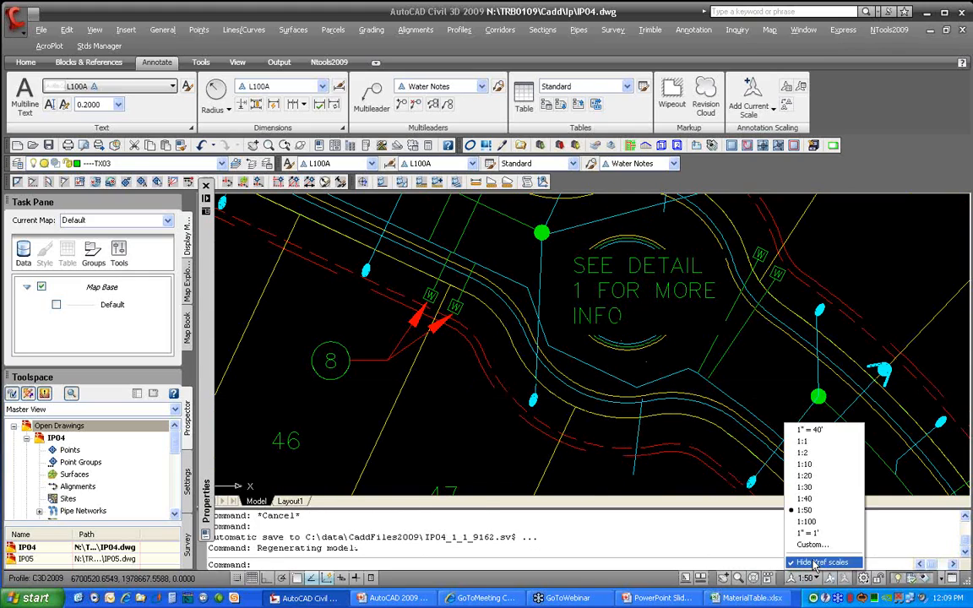
left_click(804, 464)
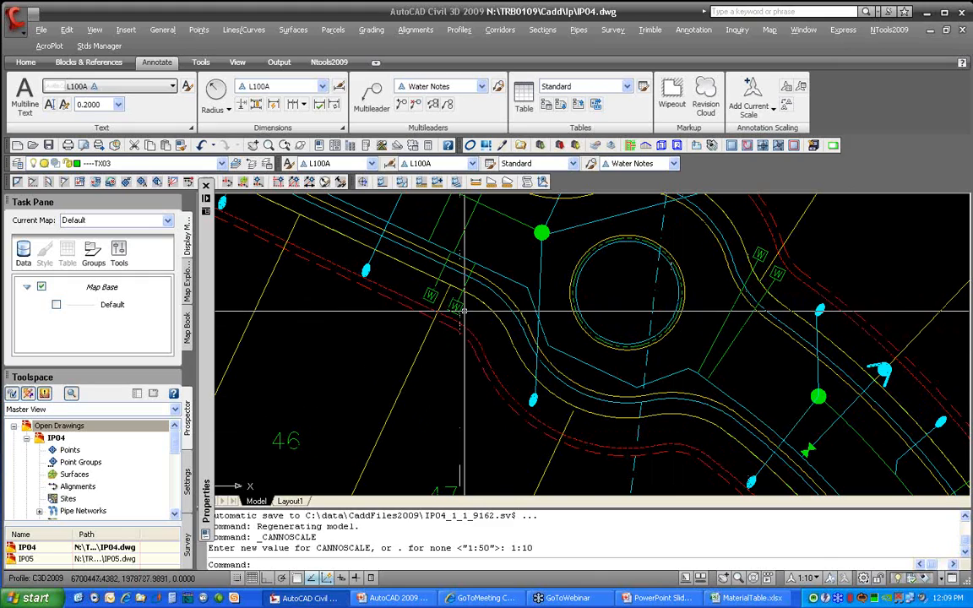
left_click(830, 585)
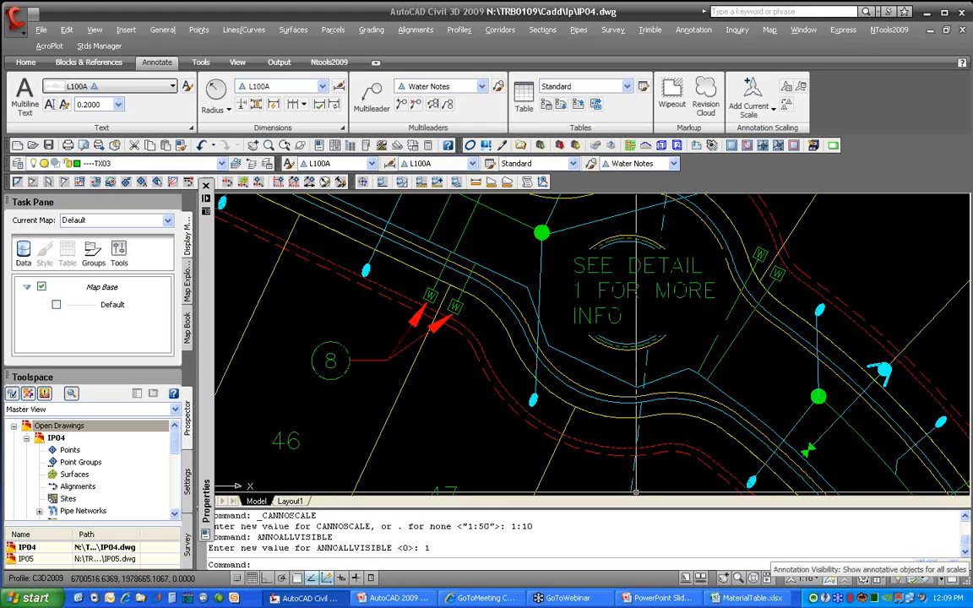
Add the current 1:10 scale to the tag 8 multileader near lot 46 and move its 1:10 representation closer to the water meters
left_click(348, 348)
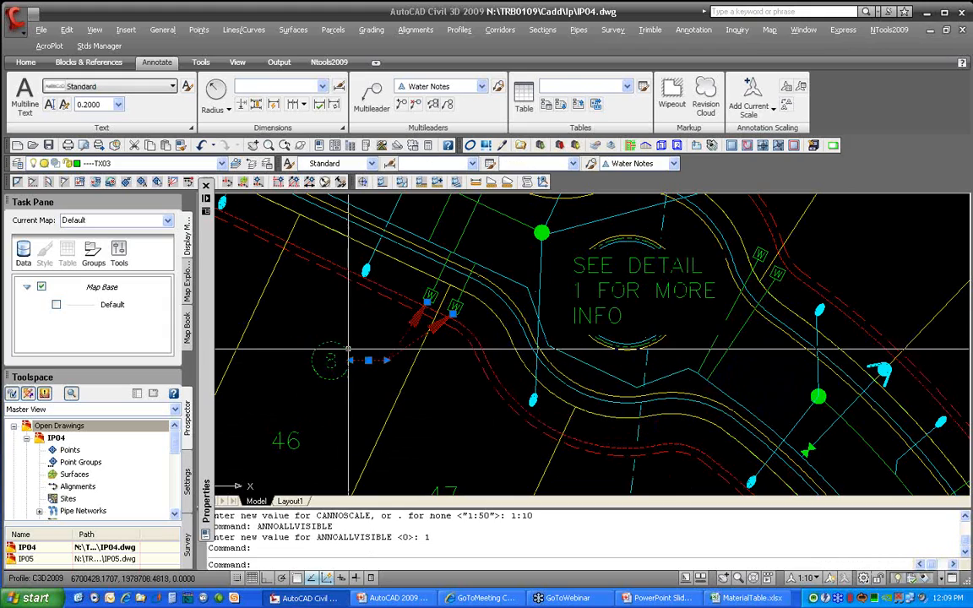
left_click(754, 97)
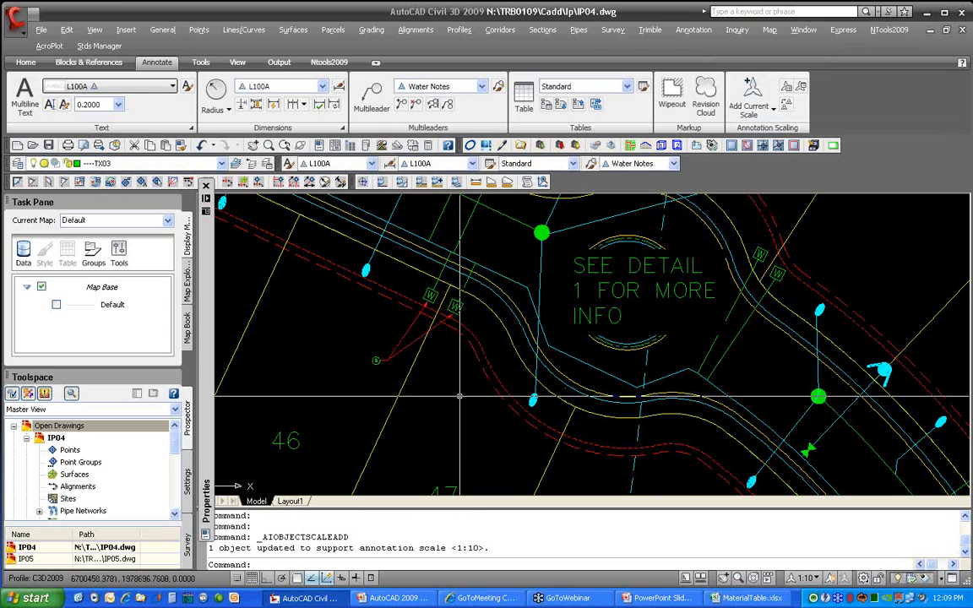
left_click(387, 363)
left_click(384, 360)
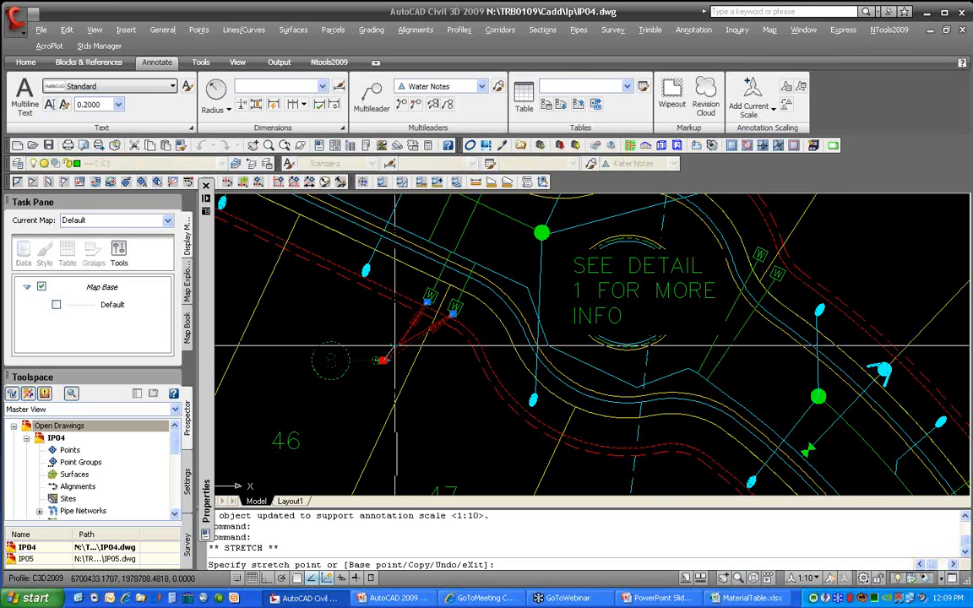
left_click(413, 319)
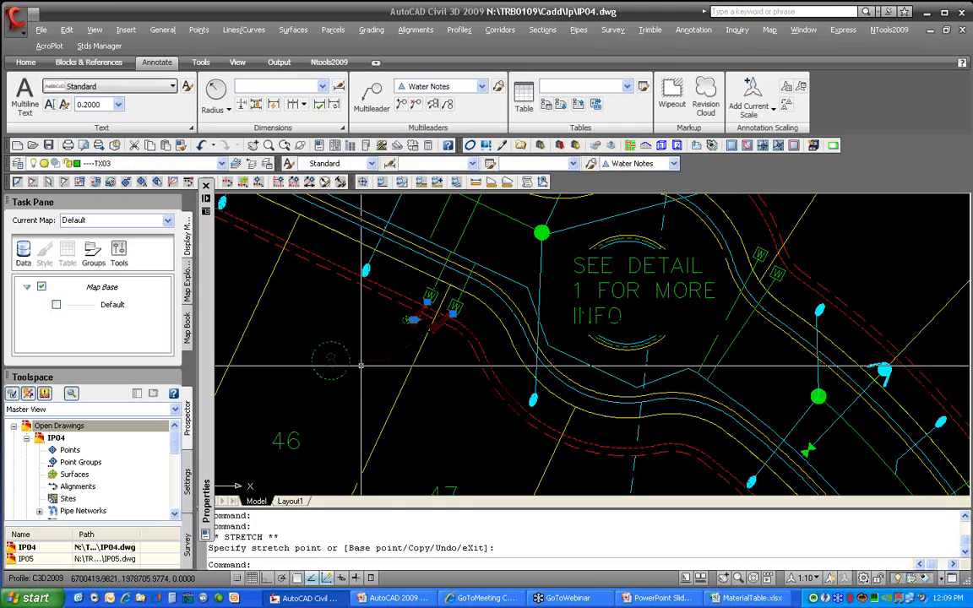
key("Escape")
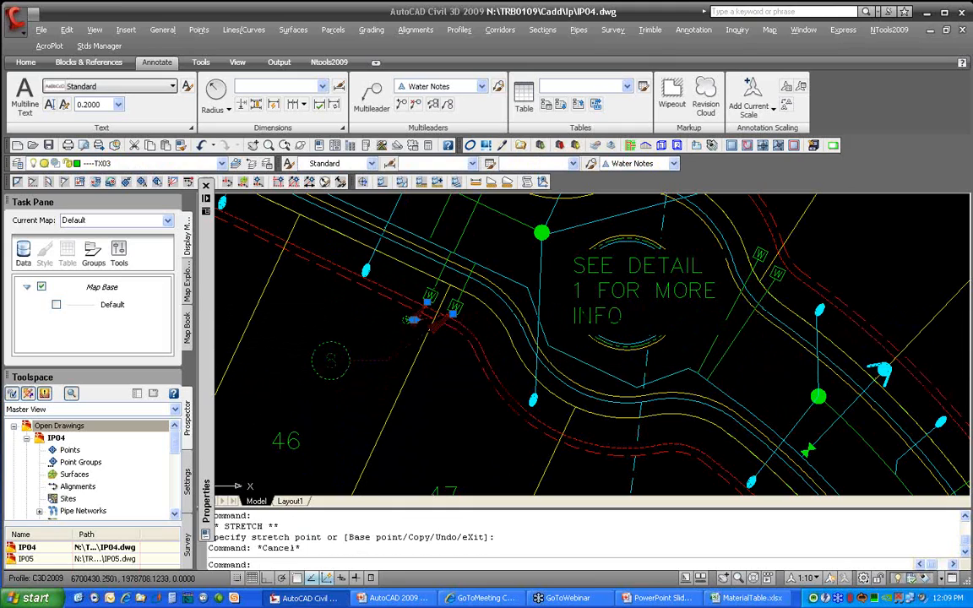
Set the annotation scale to 1:50 and turn off the display of annotative objects for all scales
left_click(815, 579)
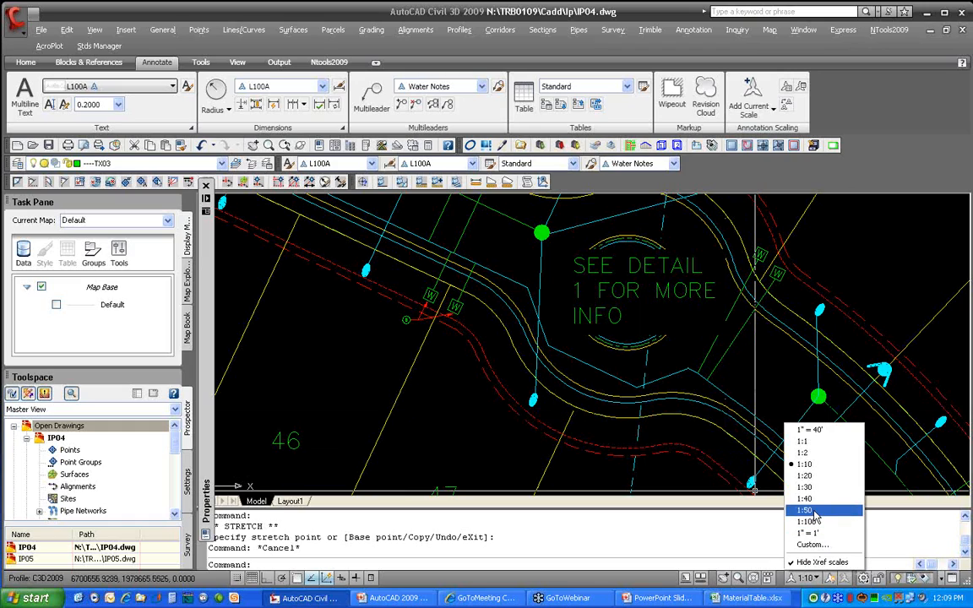
left_click(815, 515)
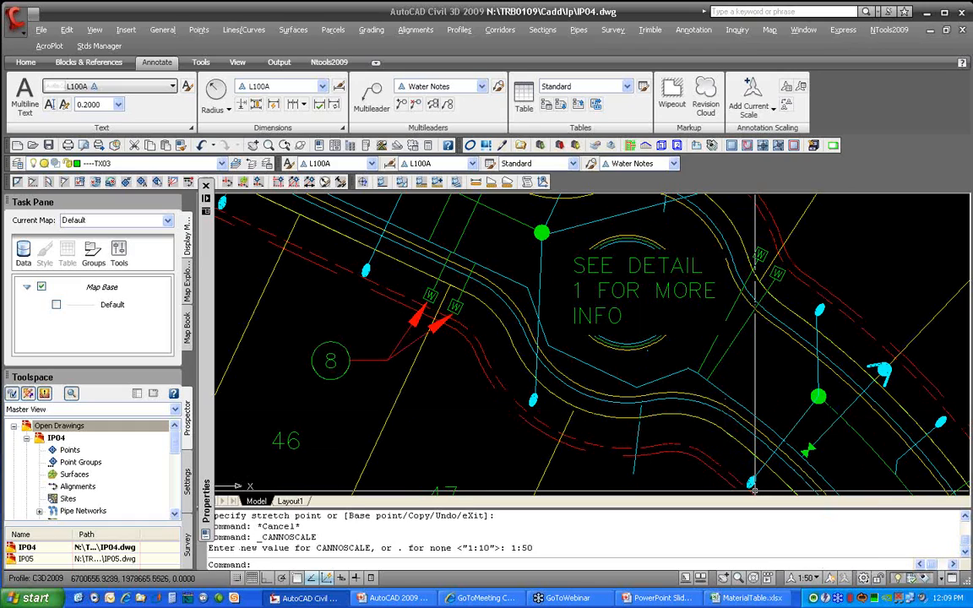
left_click(830, 578)
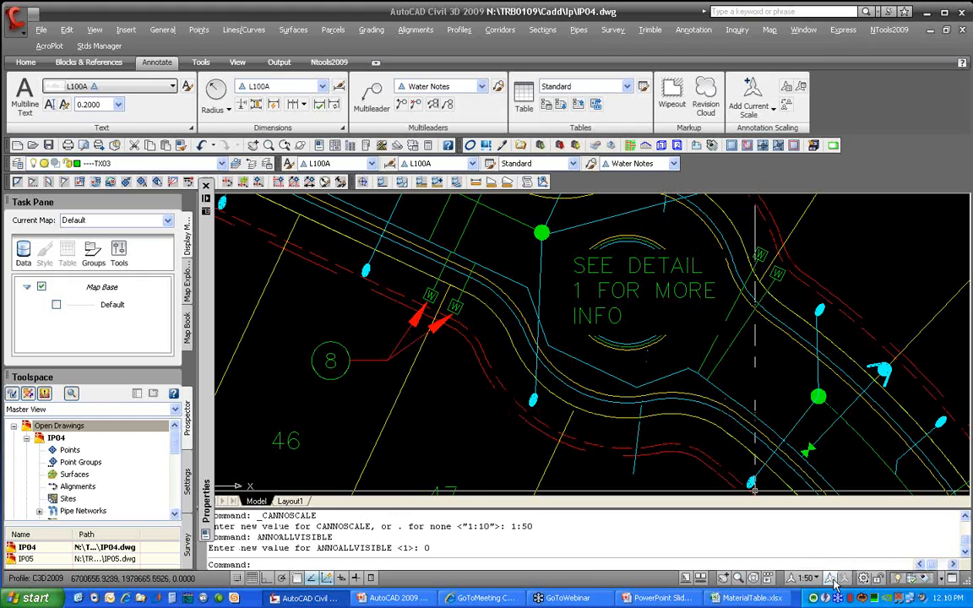
Switch the annotation scale to 1:10 and change the tag number of the water meter multileader to 12
left_click(805, 581)
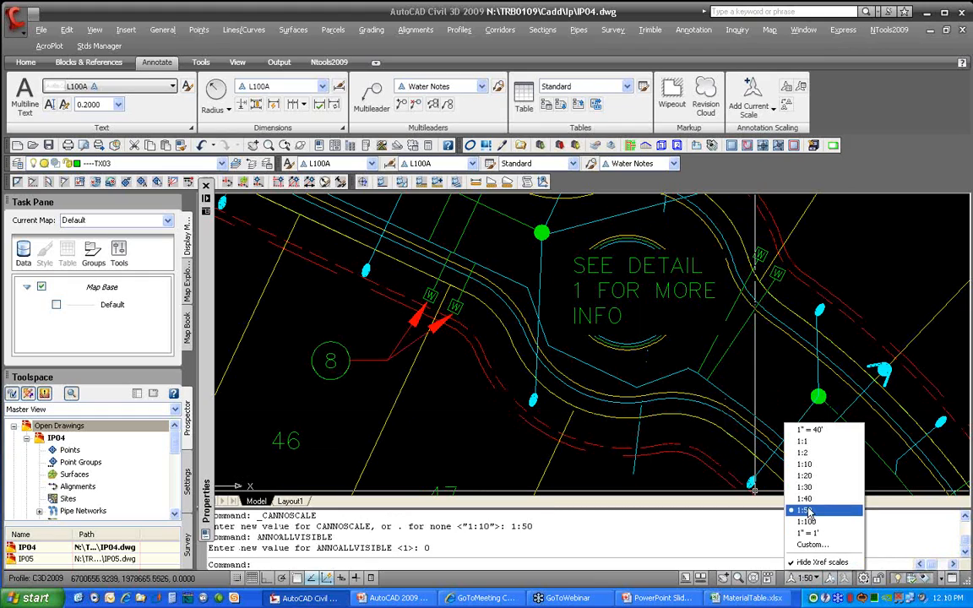
left_click(809, 463)
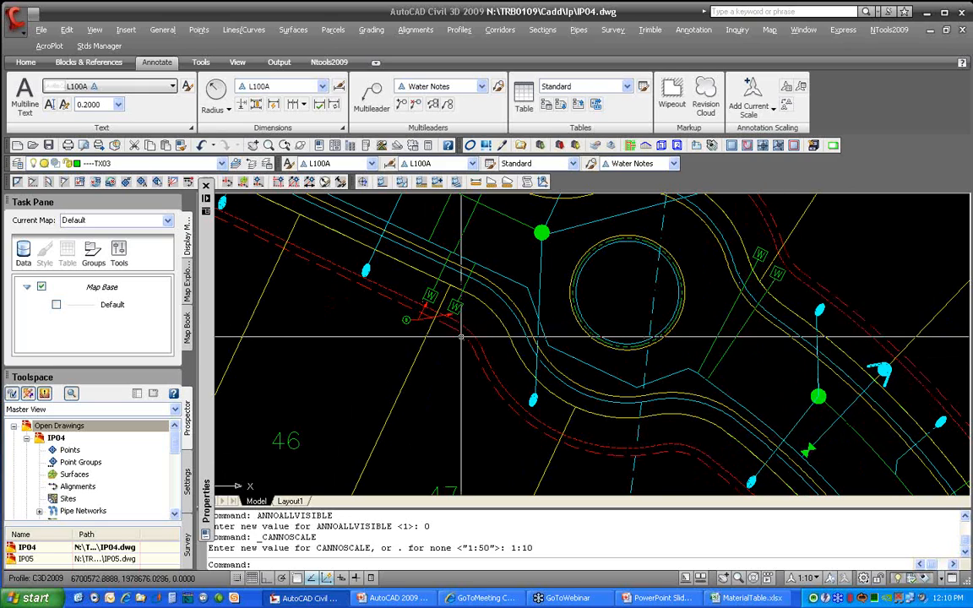
scroll(406, 319, "up", 5)
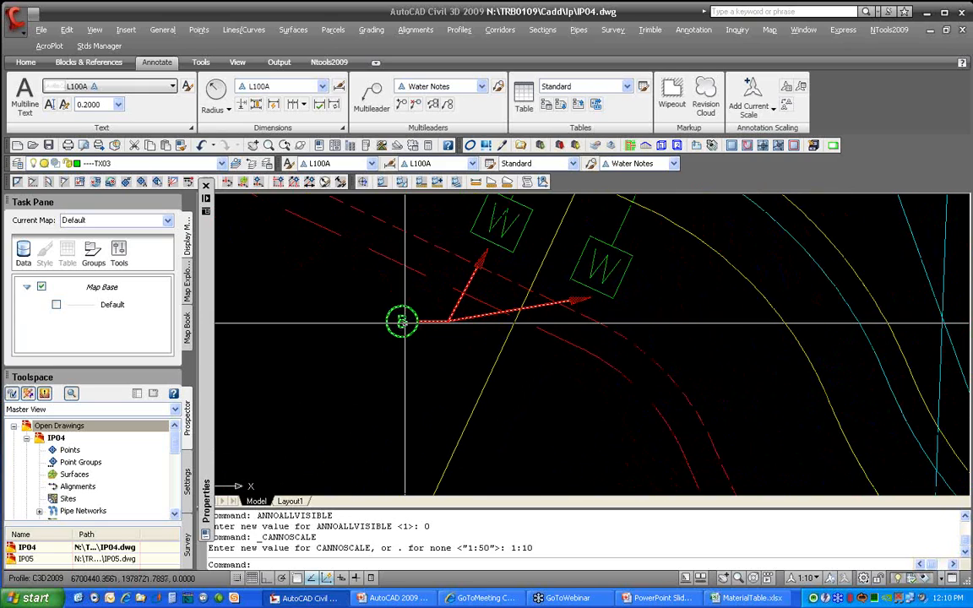
double_click(404, 320)
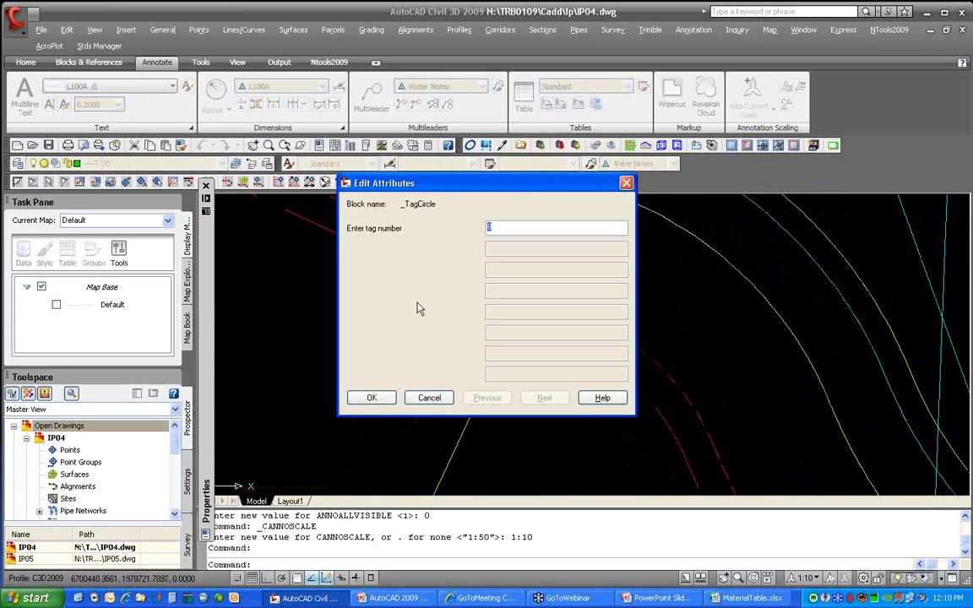
left_click(375, 395)
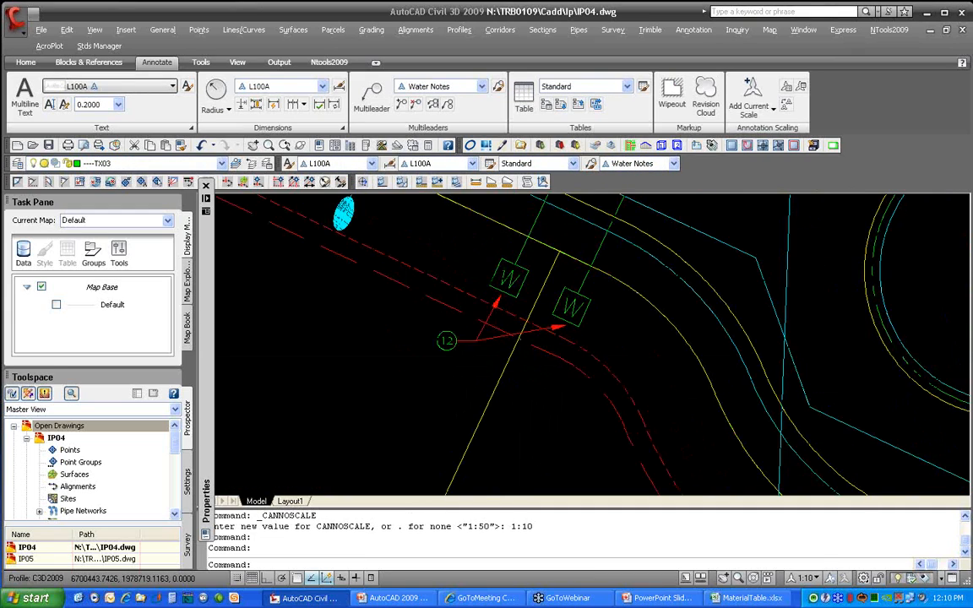
Compare how the tag 12 multileader displays at the 1:50 and 1:10 annotation scales
scroll(518, 371, "down", 2)
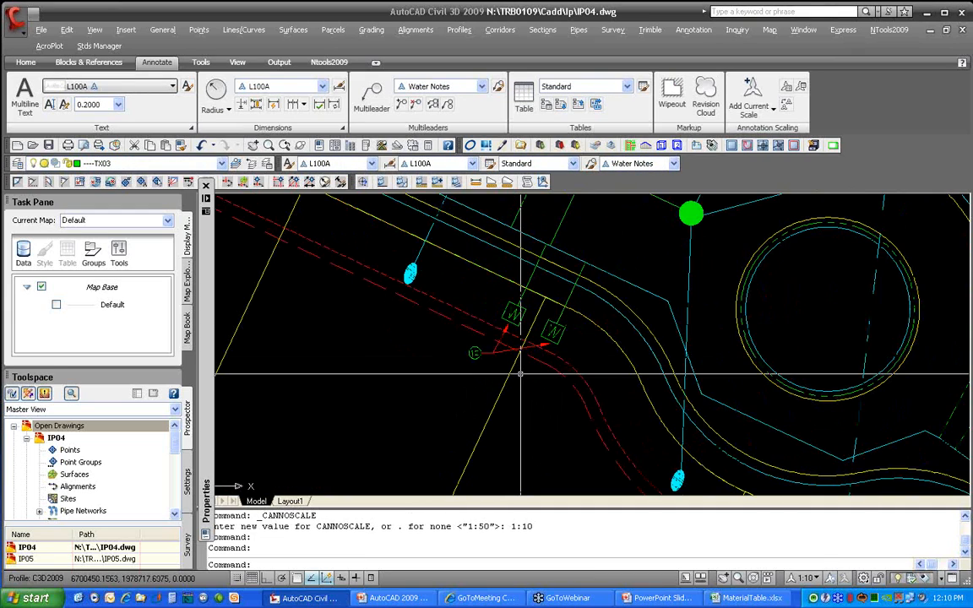
left_click(817, 579)
left_click(808, 513)
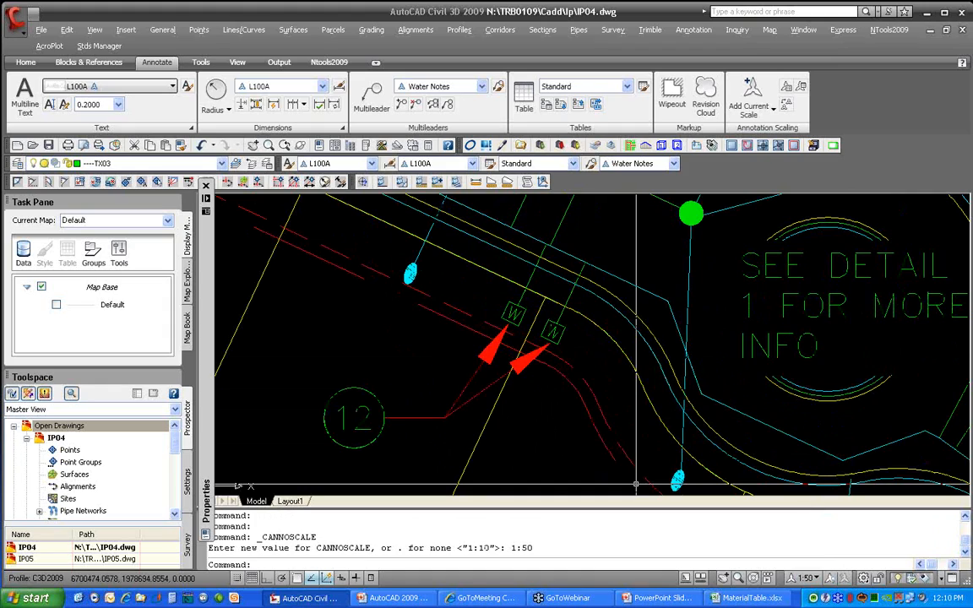
left_click(808, 578)
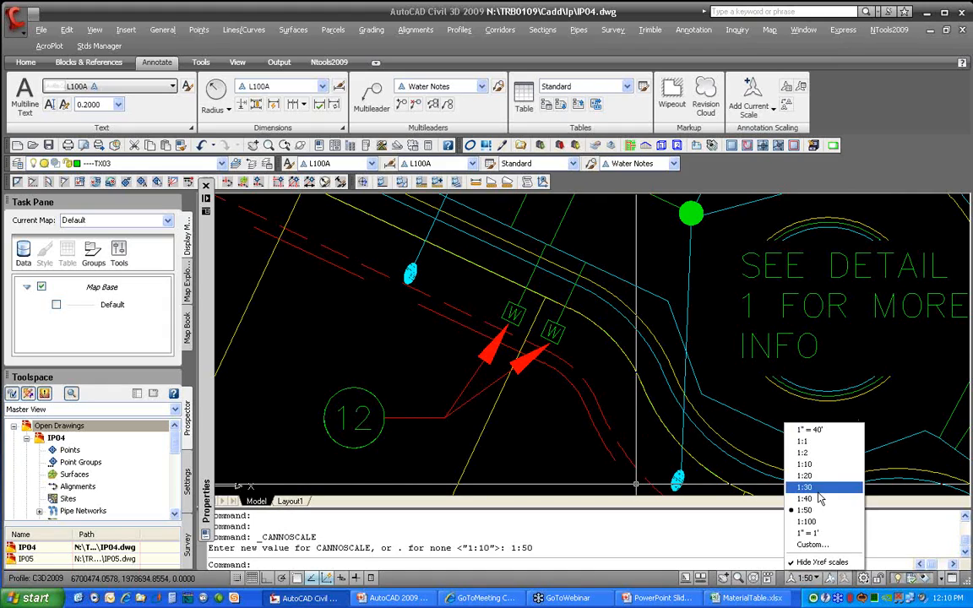
left_click(806, 463)
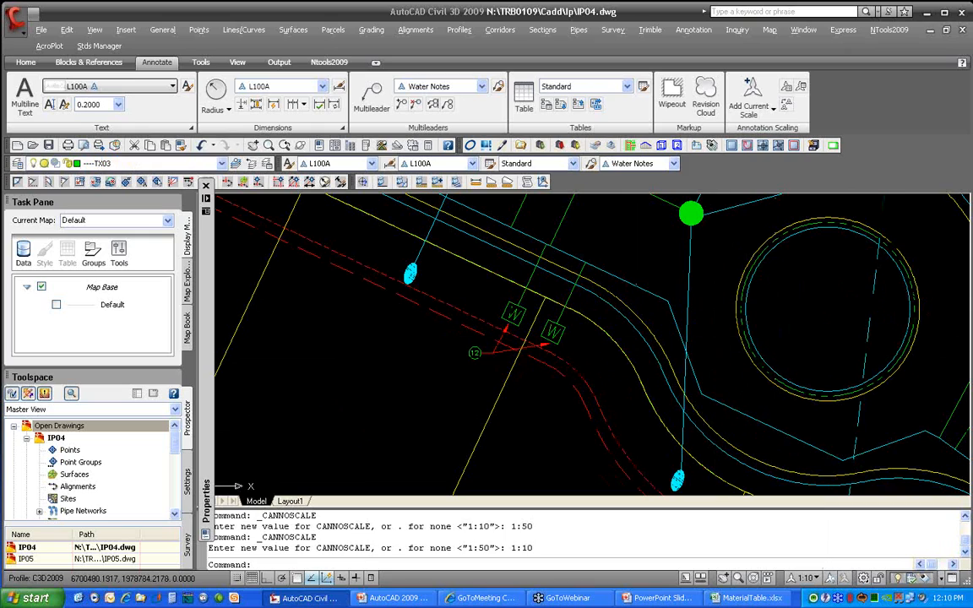
Add a radius dimension to the outer circle of the traffic circle, with its text inside the circle
middle_click_drag(710, 291, 533, 251)
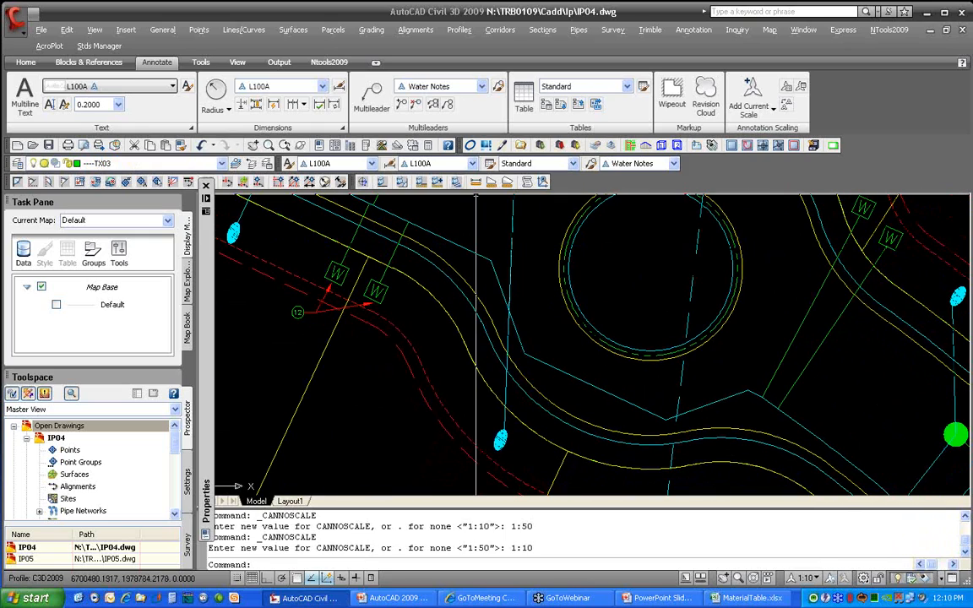
left_click(215, 110)
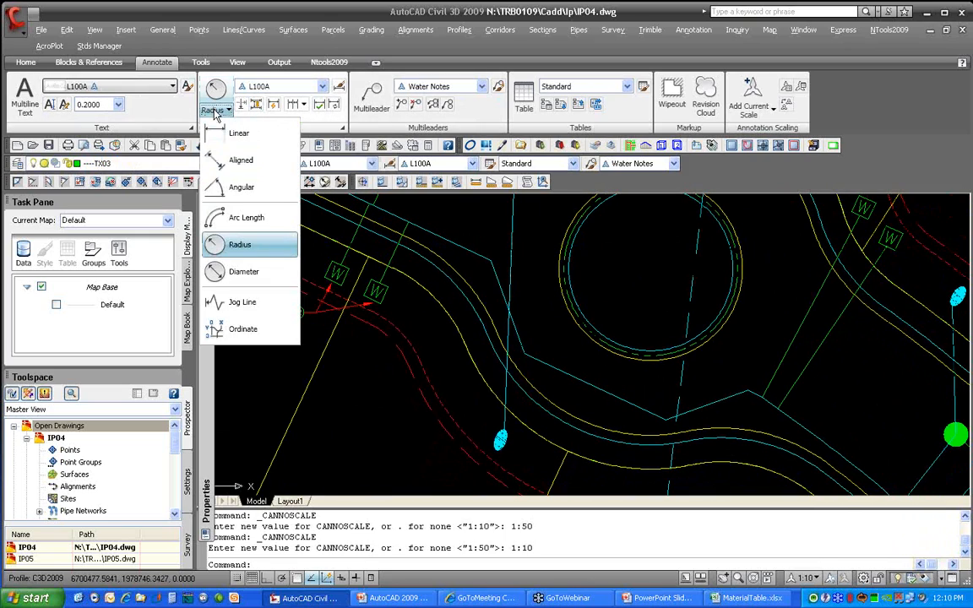
left_click(241, 244)
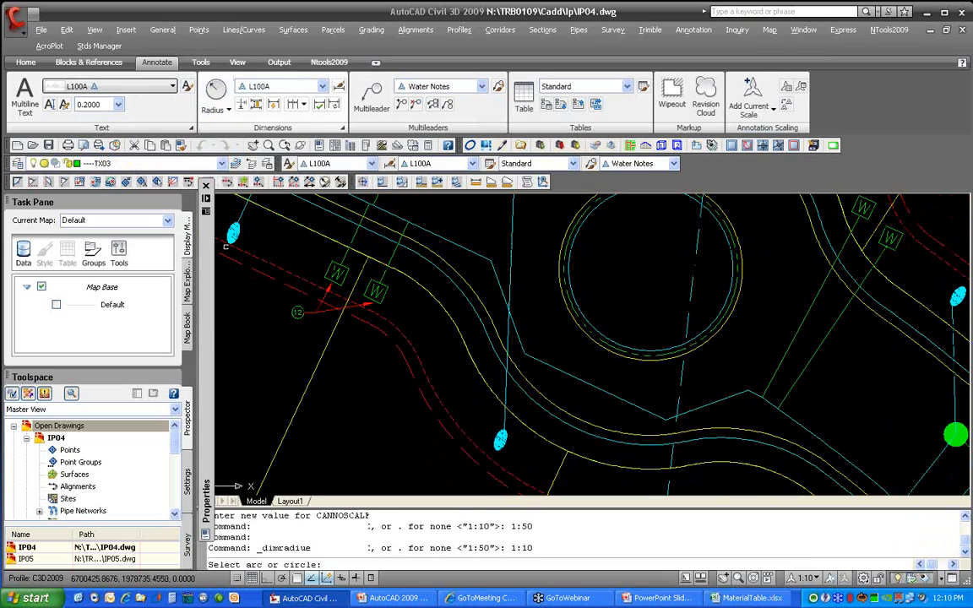
left_click(581, 332)
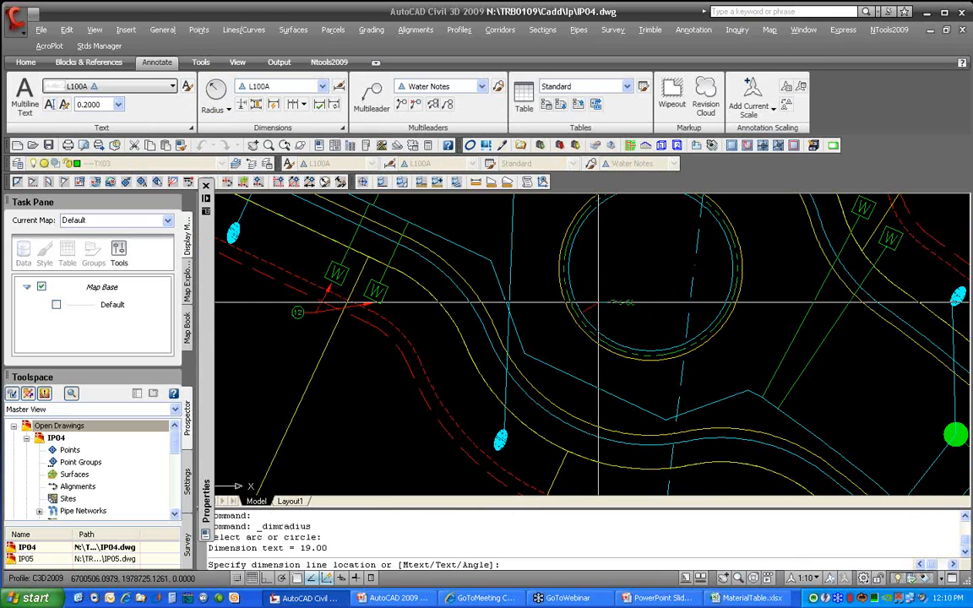
left_click(612, 304)
Add a radius dimension to the inner curb arc southwest of the traffic circle, with its text on the road side
left_click(216, 91)
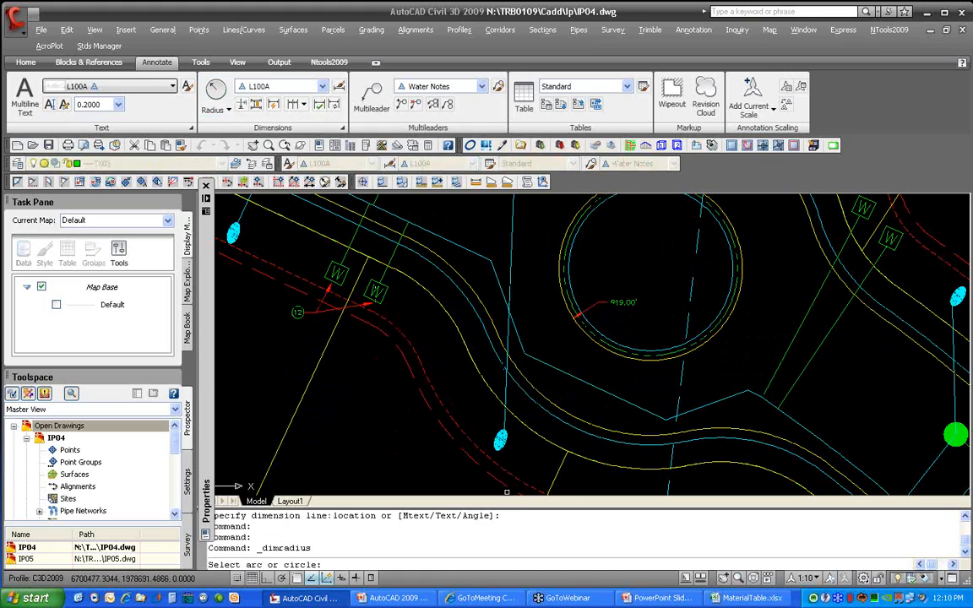
left_click(508, 371)
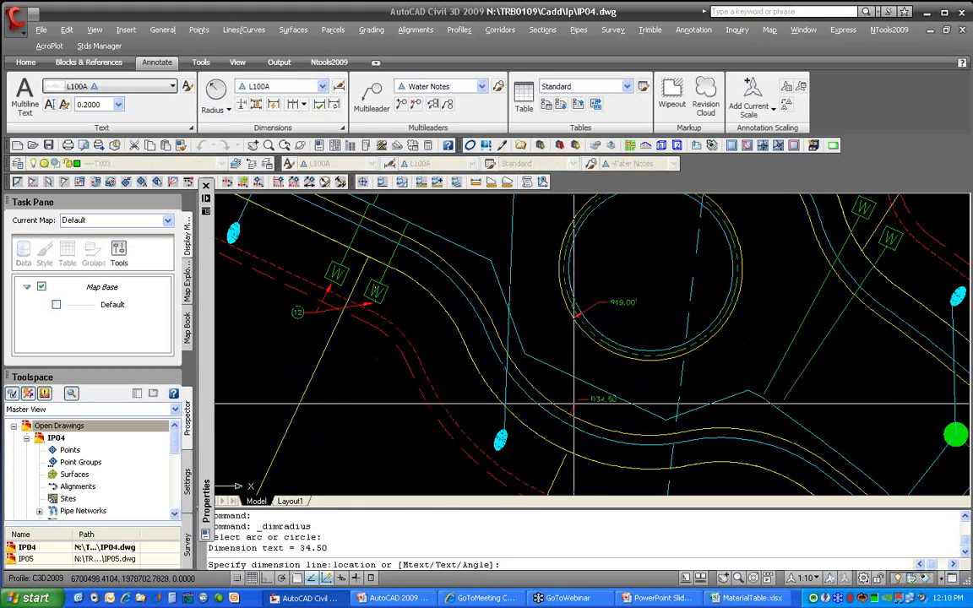
left_click(559, 361)
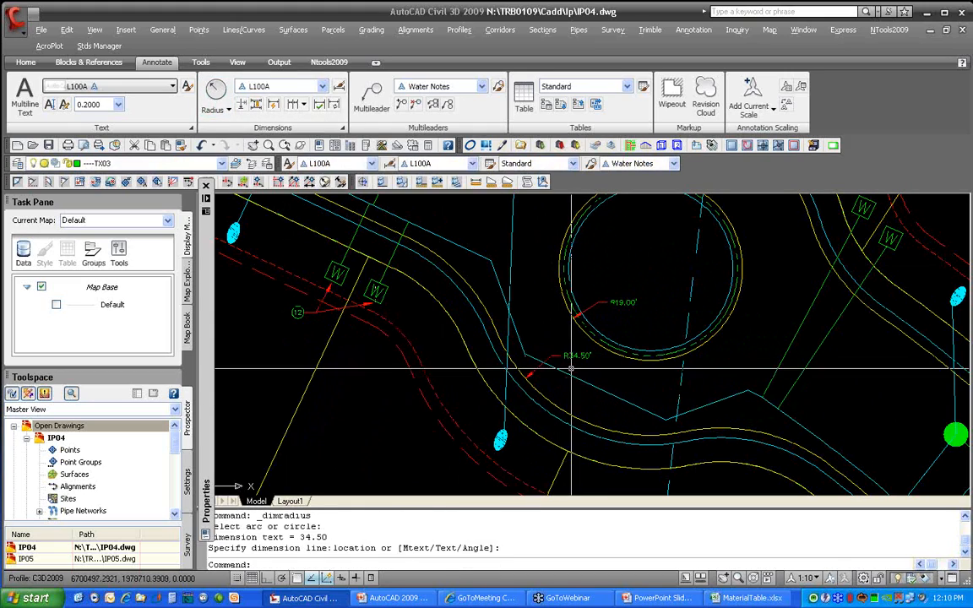
Add an aligned dimension from a nearest point on the inner yellow curb curve perpendicular to the cyan line below the circle
left_click(228, 110)
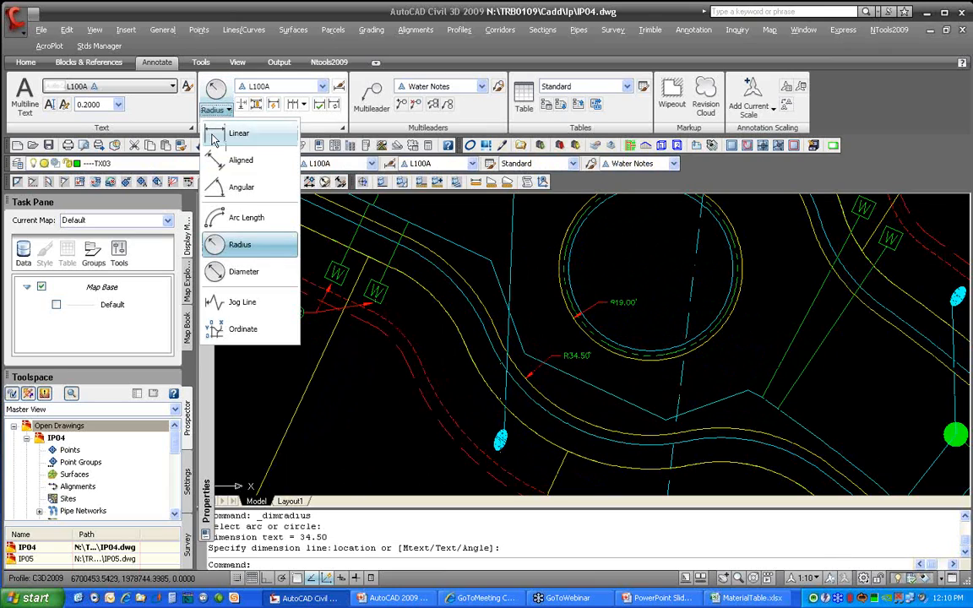
left_click(238, 156)
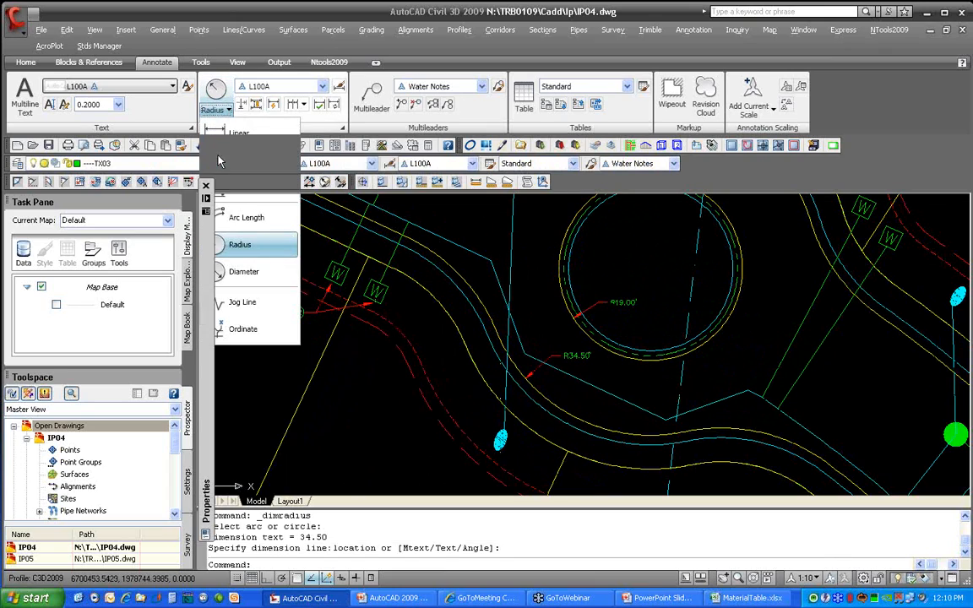
type("NEA")
key("Return")
left_click(589, 410)
type("P")
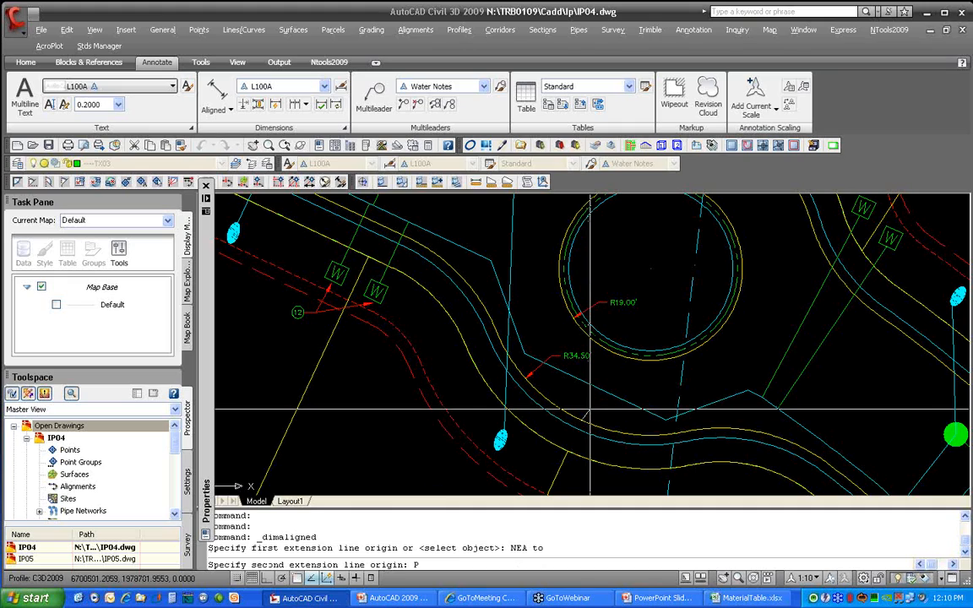
type("ER")
key("Return")
left_click(596, 393)
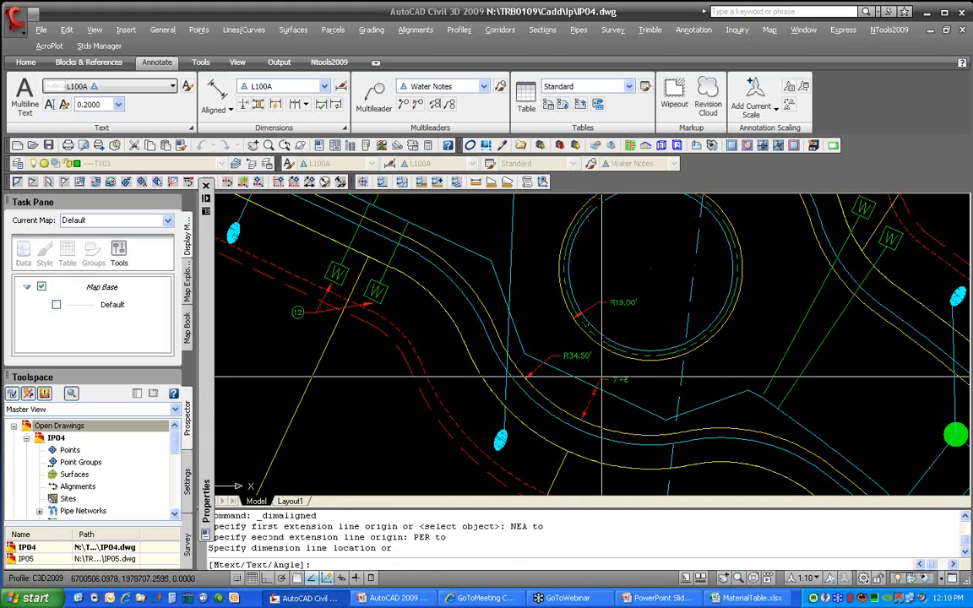
left_click(601, 378)
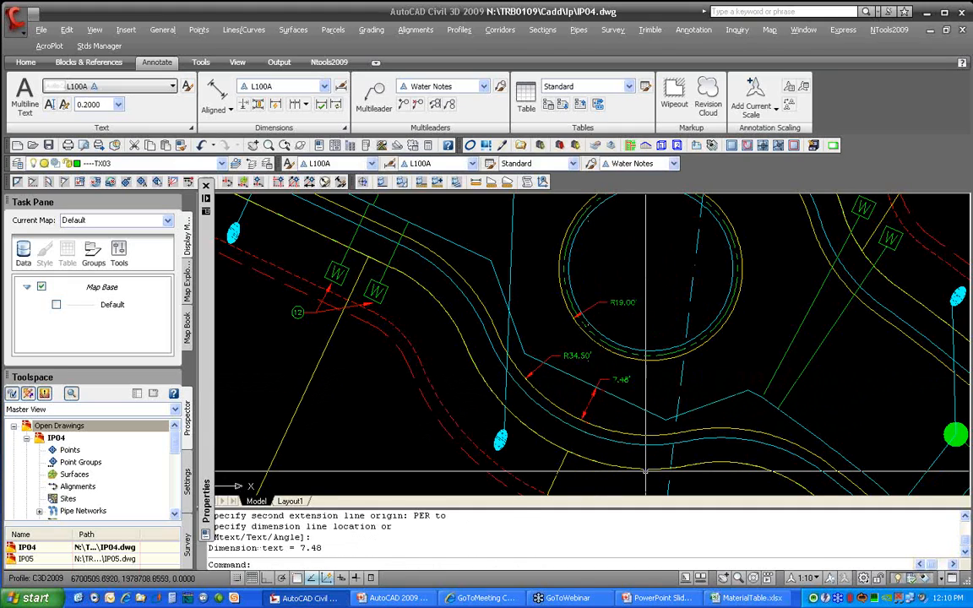
Add a multileader with tag number 10 pointing to the cyan line's corner northwest of the traffic circle, and regenerate the drawing
left_click(375, 95)
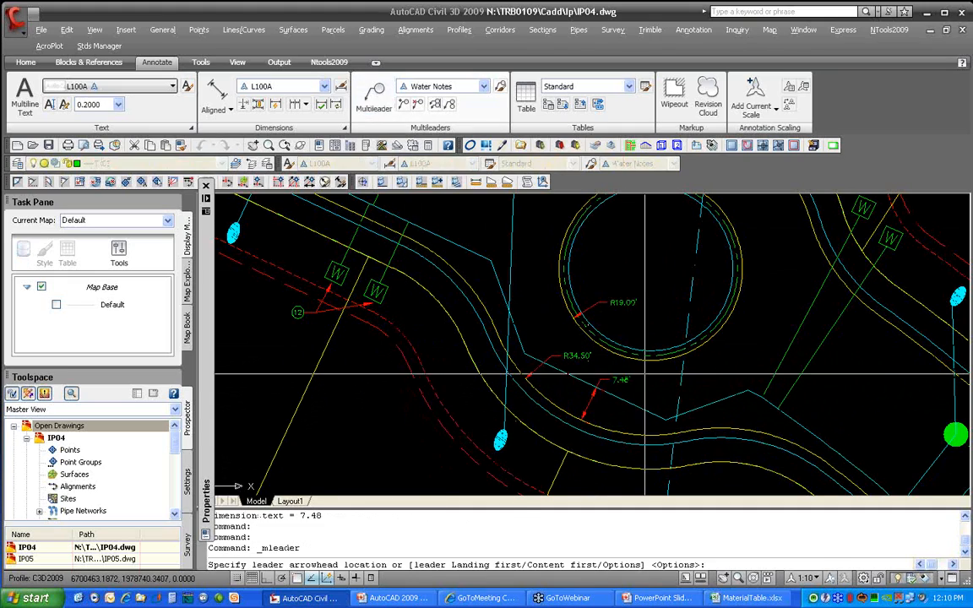
left_click(495, 254)
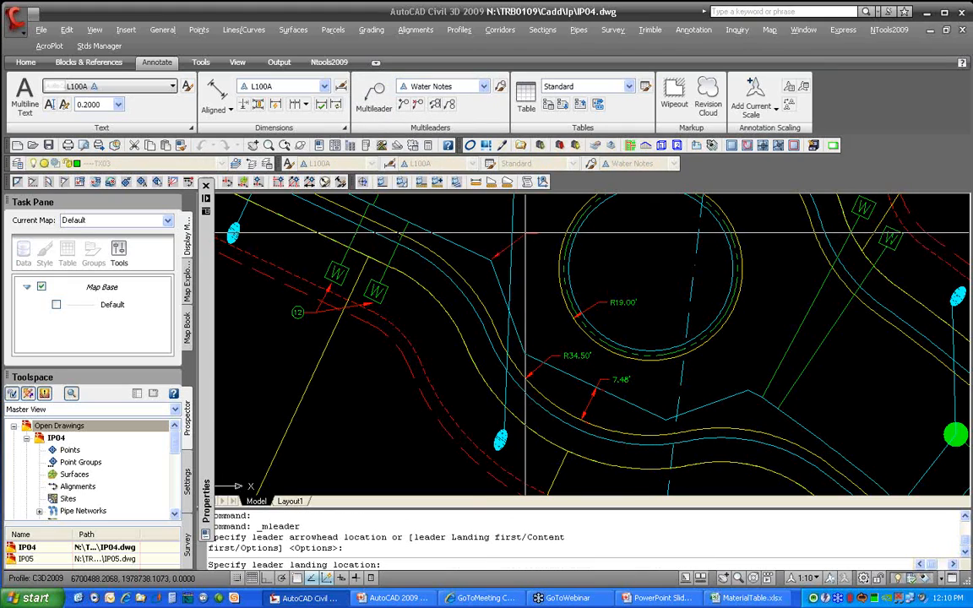
left_click(526, 234)
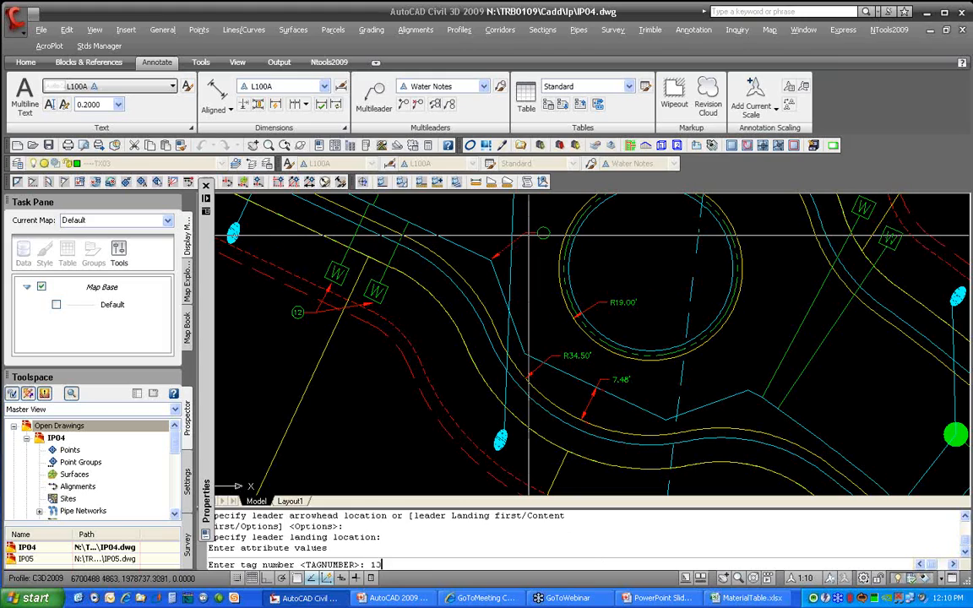
type("10")
key("Return")
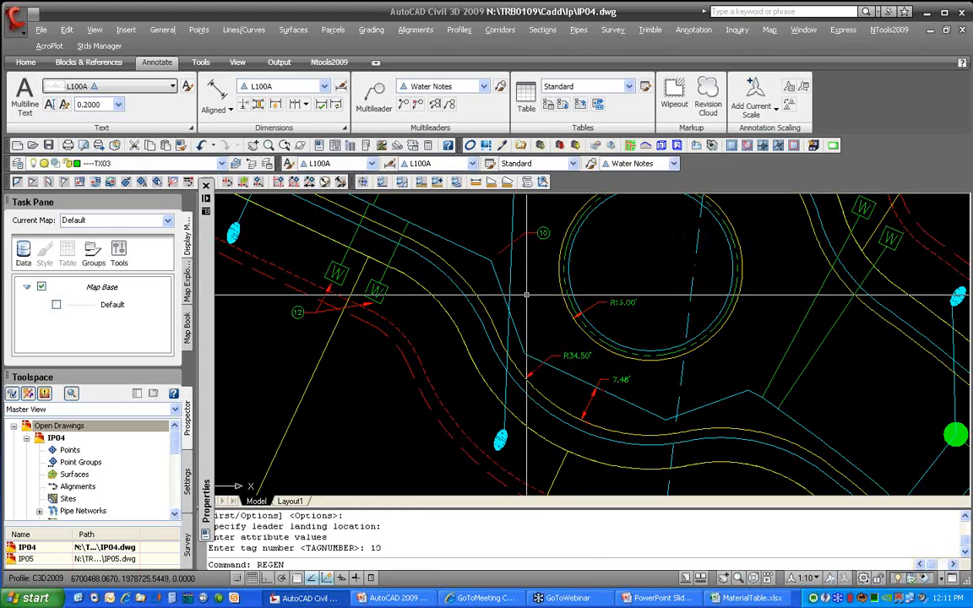
type("REGEN")
key("Return")
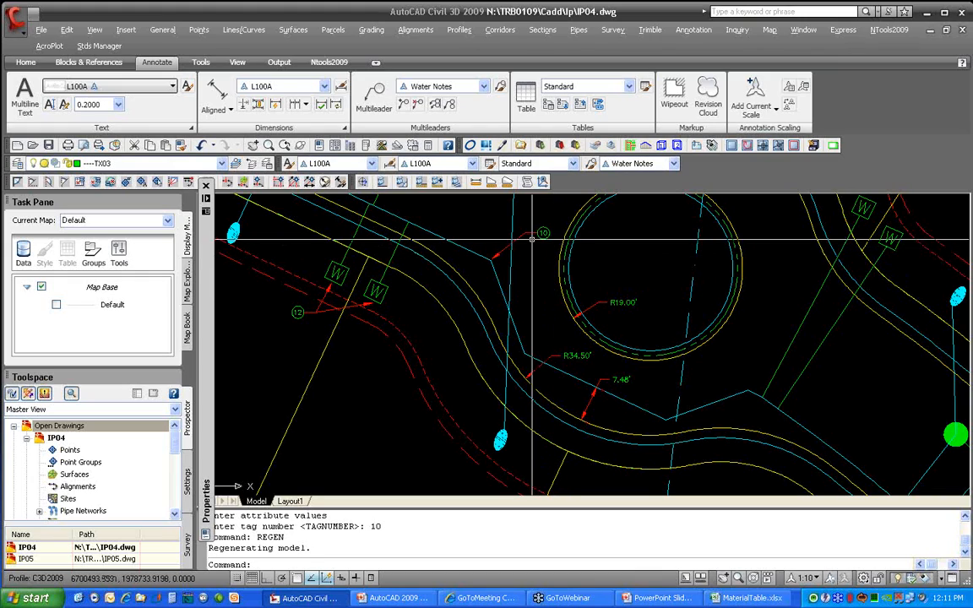
Set the model space annotation scale to 1:50 and view the plan annotations around the traffic circle
left_click(804, 577)
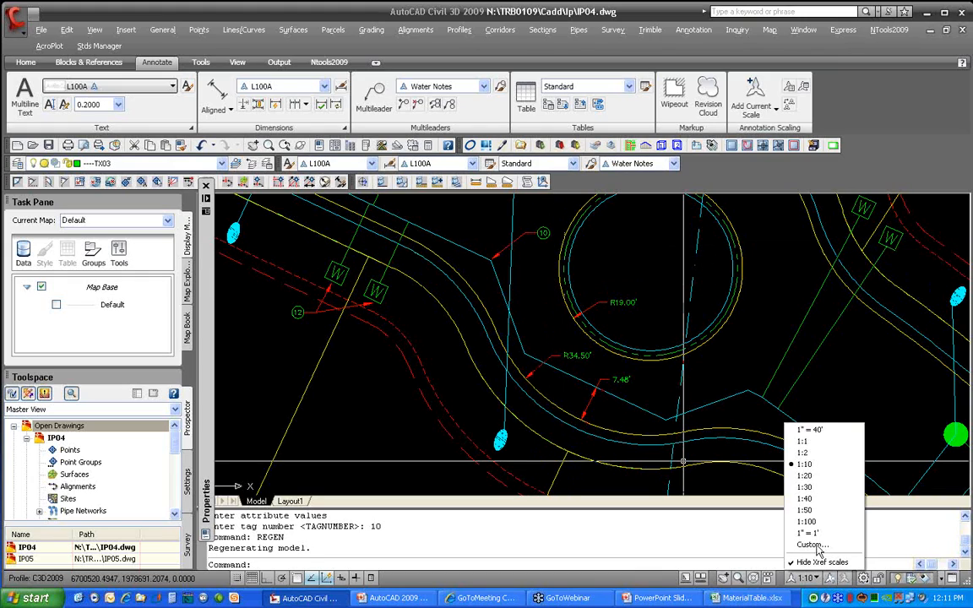
left_click(817, 514)
scroll(743, 445, "down", 2)
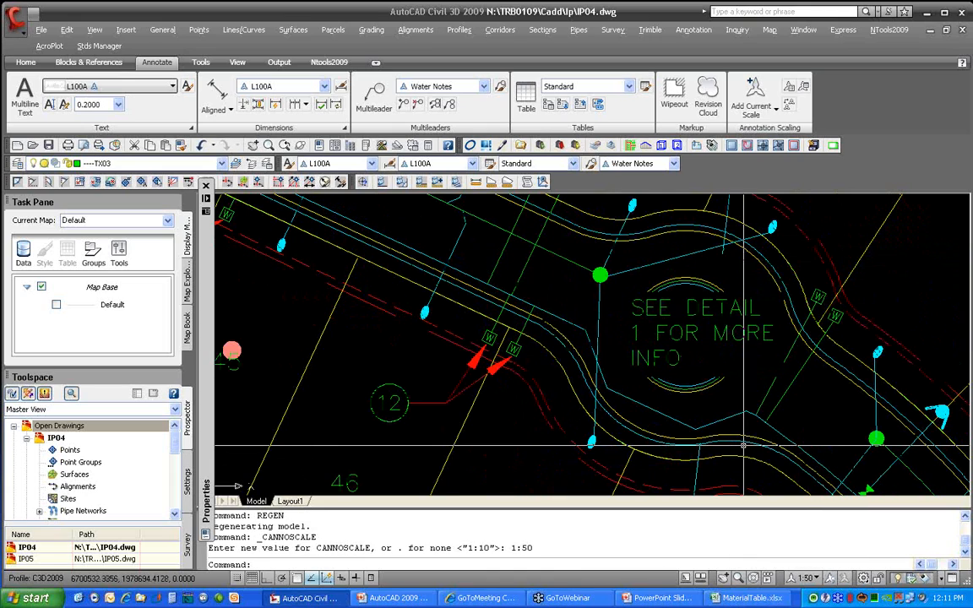
scroll(743, 445, "down", 2)
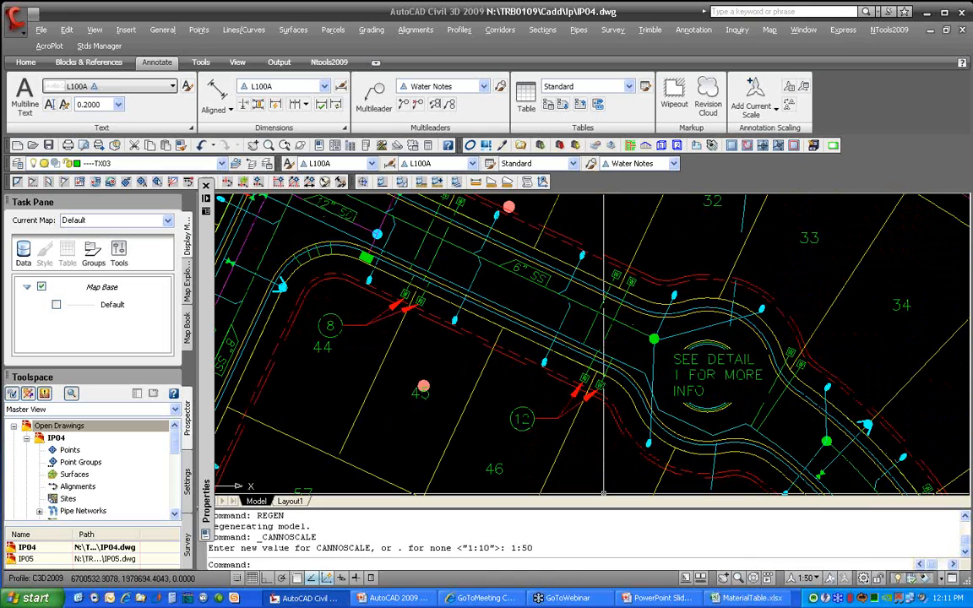
Open Layout1 and compare the traffic circle annotations in the overall plan viewport and the Detail 1 viewport
left_click(290, 501)
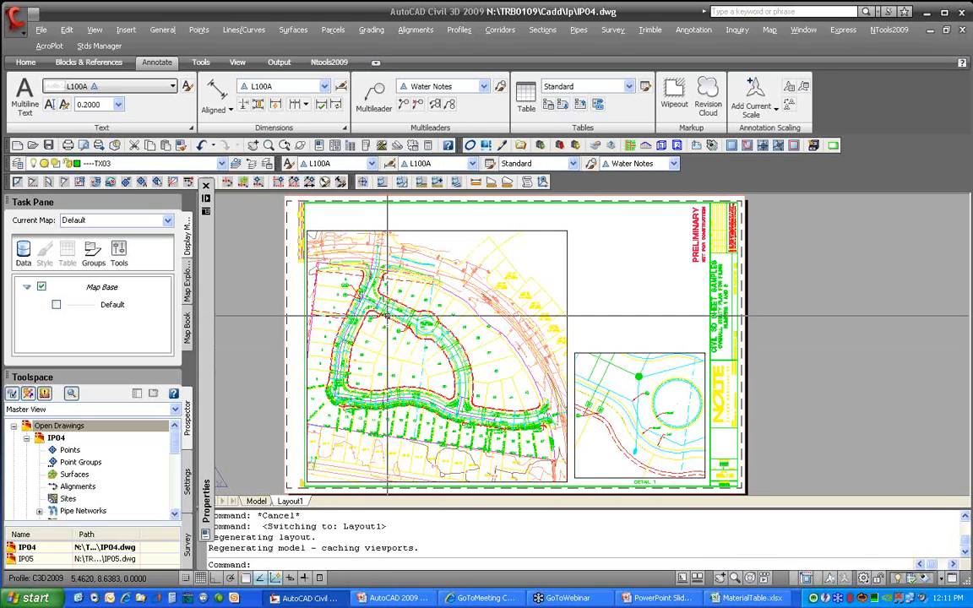
scroll(451, 369, "up", 5)
scroll(478, 373, "up", 1)
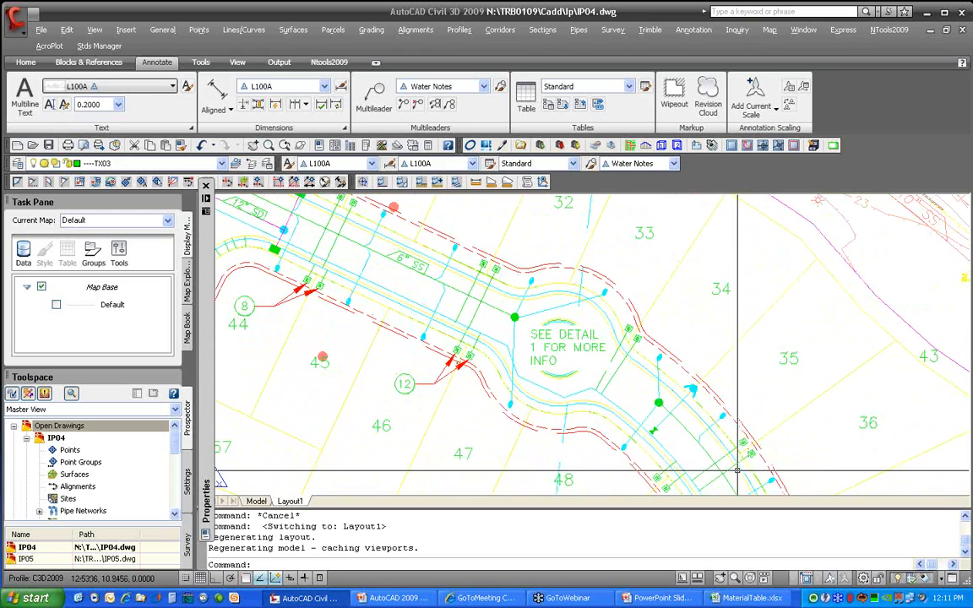
scroll(737, 470, "down", 6)
middle_click_drag(751, 450, 302, 249)
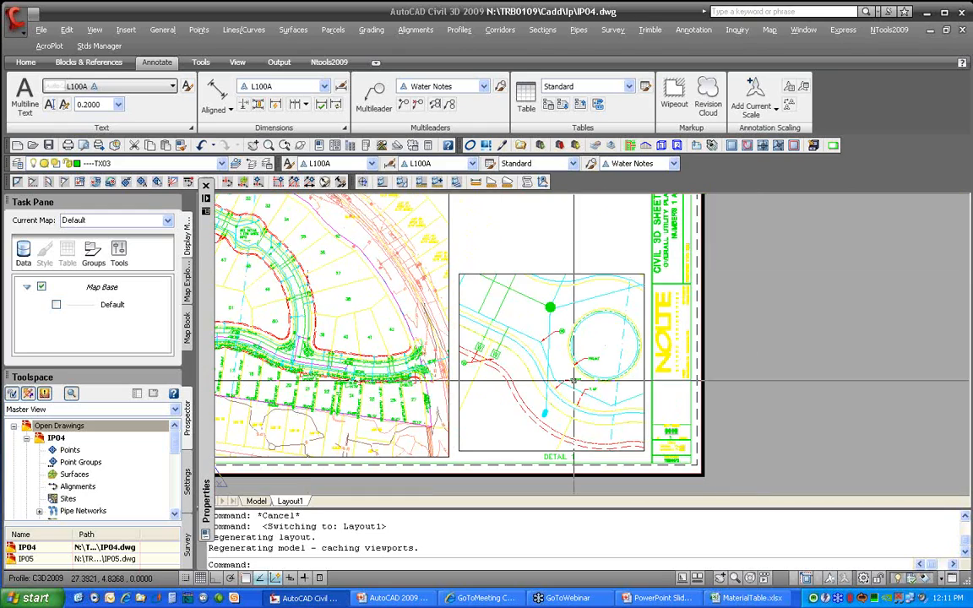
scroll(574, 382, "up", 5)
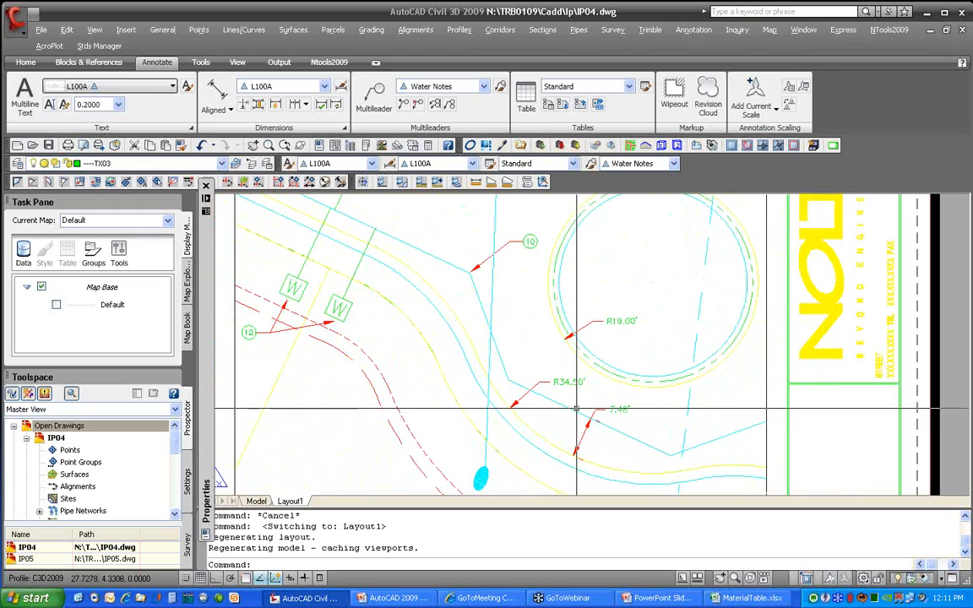
middle_click(814, 473)
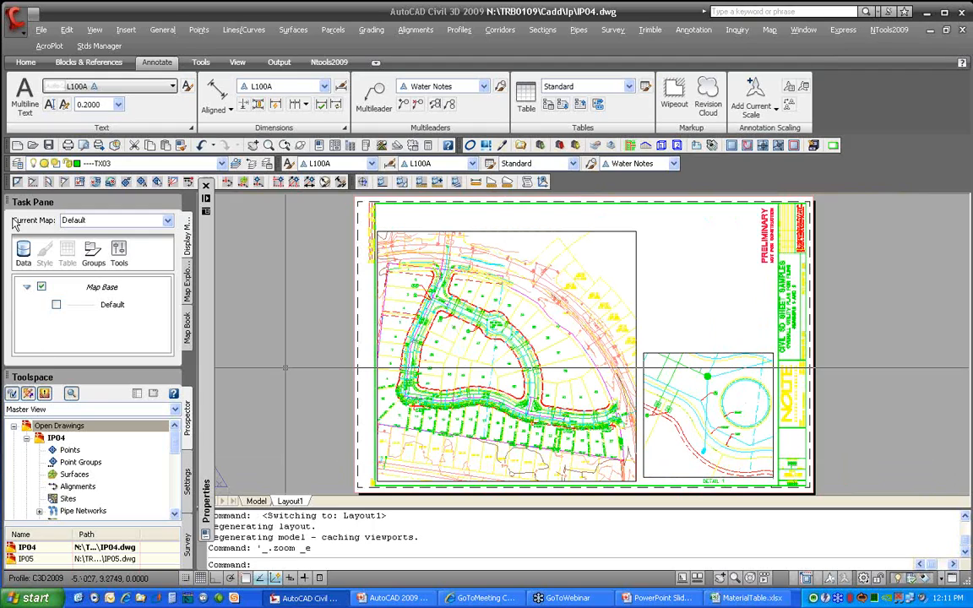
Open the drawing W-Mtext.dwg from the project's Master folder
key("ctrl+o")
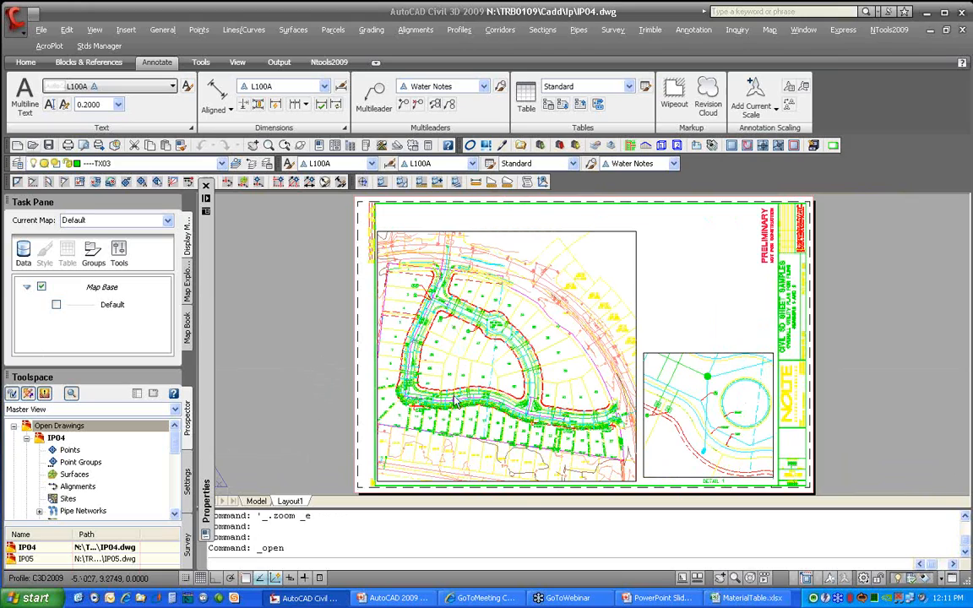
left_click(704, 278)
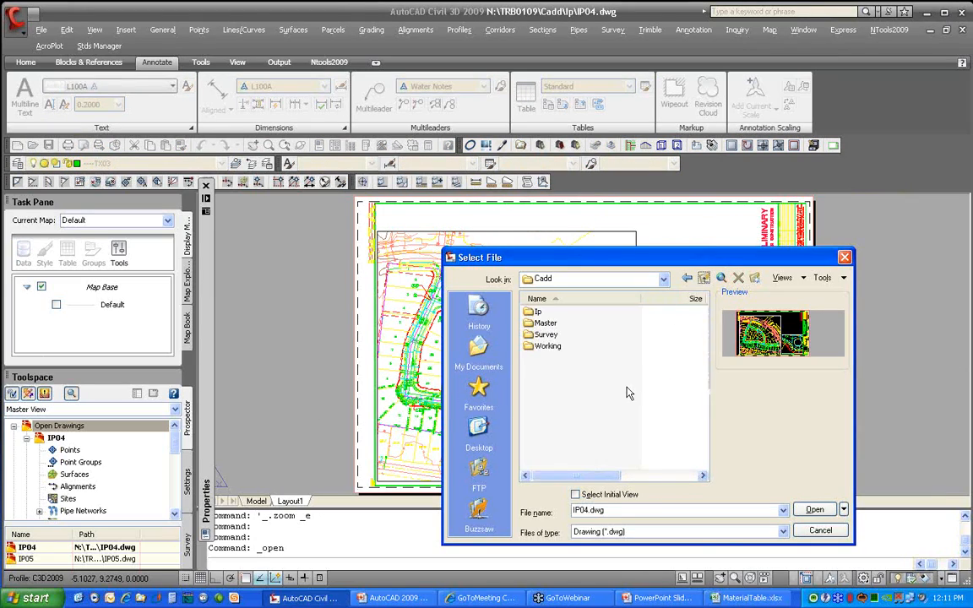
double_click(540, 327)
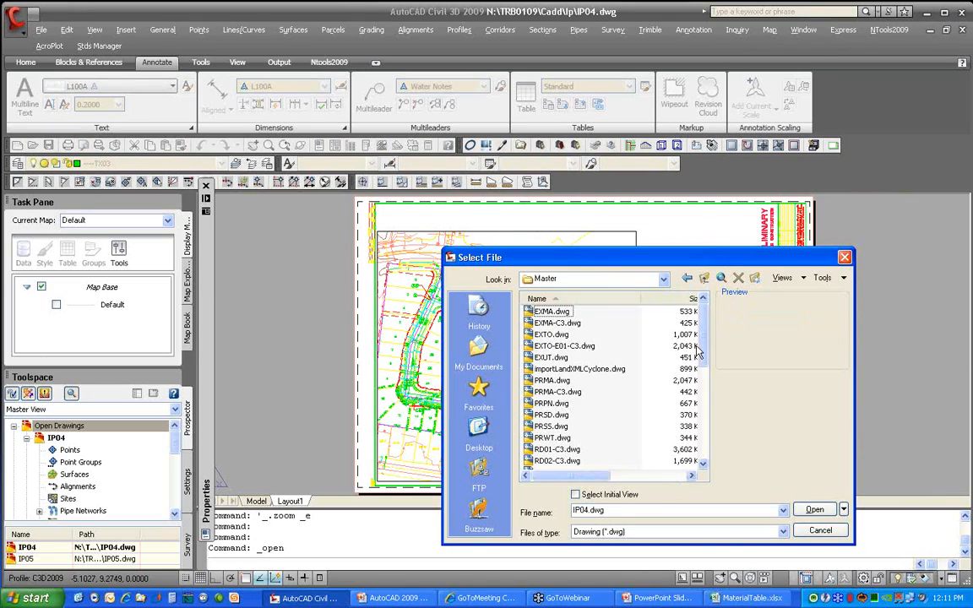
left_click_drag(697, 352, 702, 426)
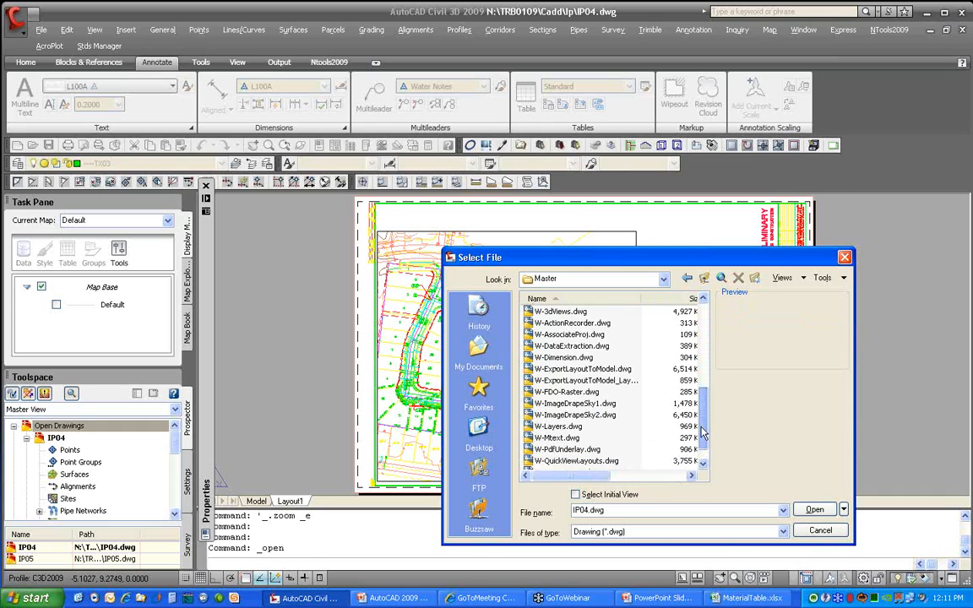
left_click(571, 439)
double_click(571, 439)
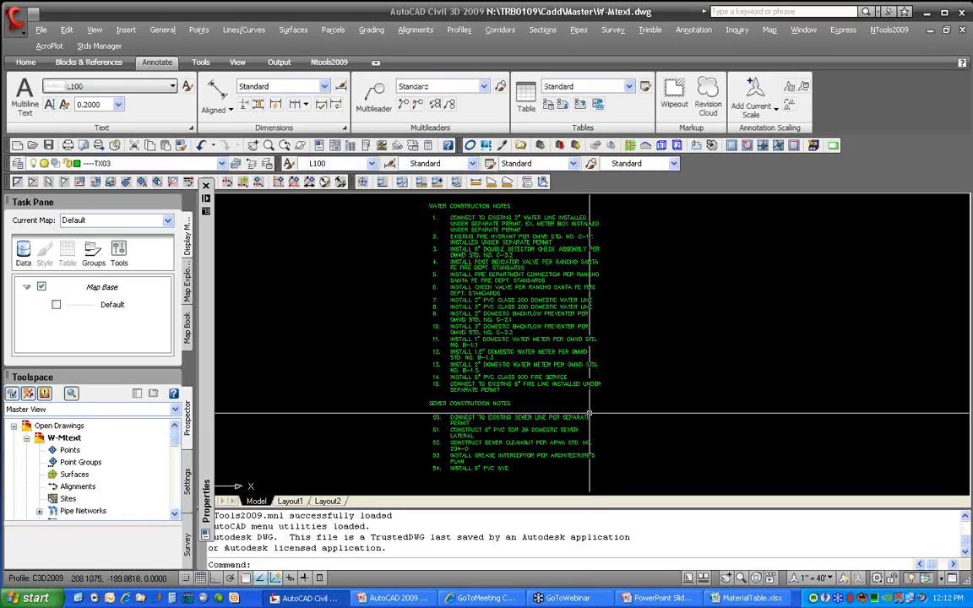
In the construction notes text, correct the misspelled word in the sewer notes heading to the suggested spelling CONSTRUCTION
double_click(489, 333)
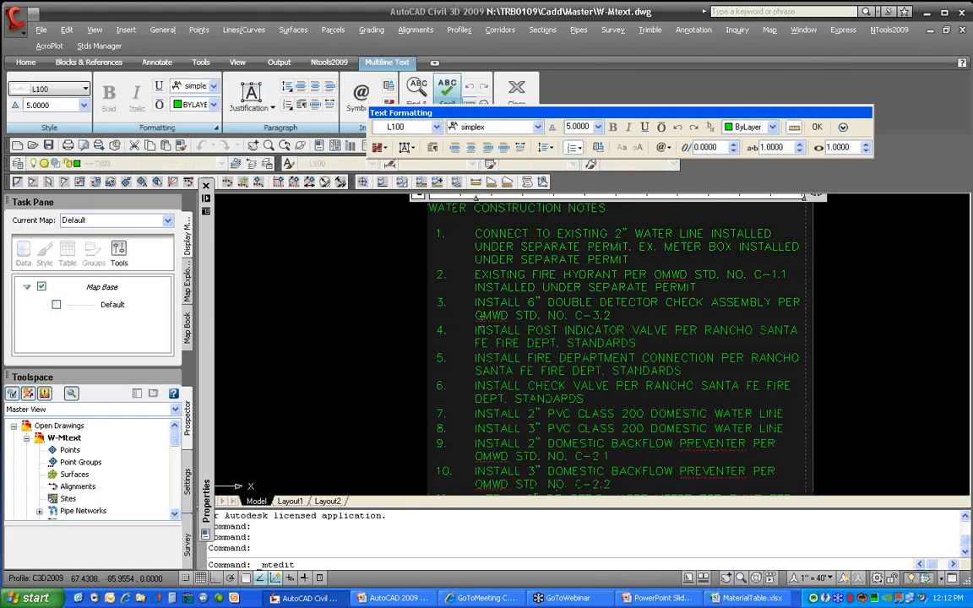
scroll(477, 329, "up", 3)
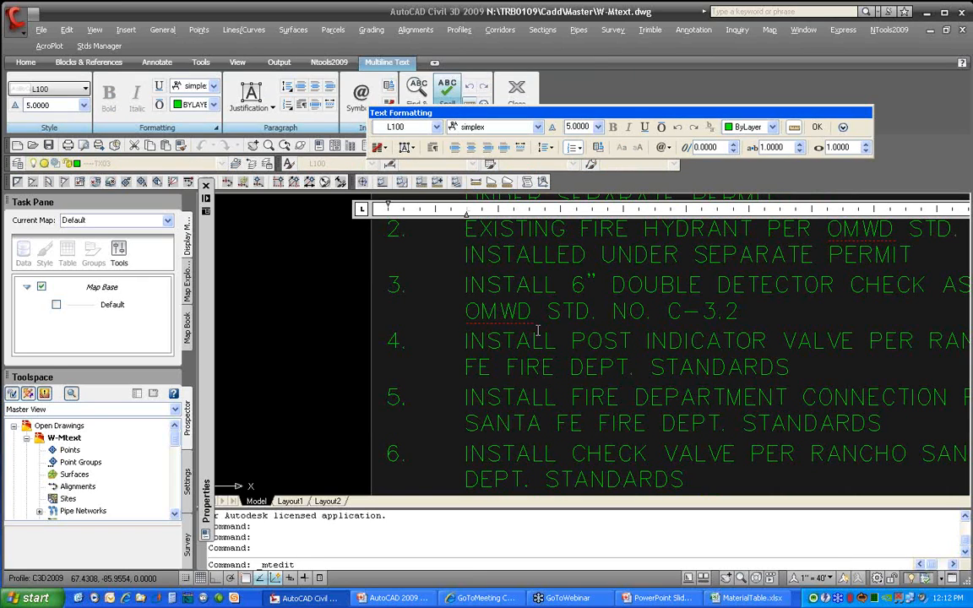
middle_click_drag(653, 379, 469, 226)
middle_click_drag(642, 358, 579, 266)
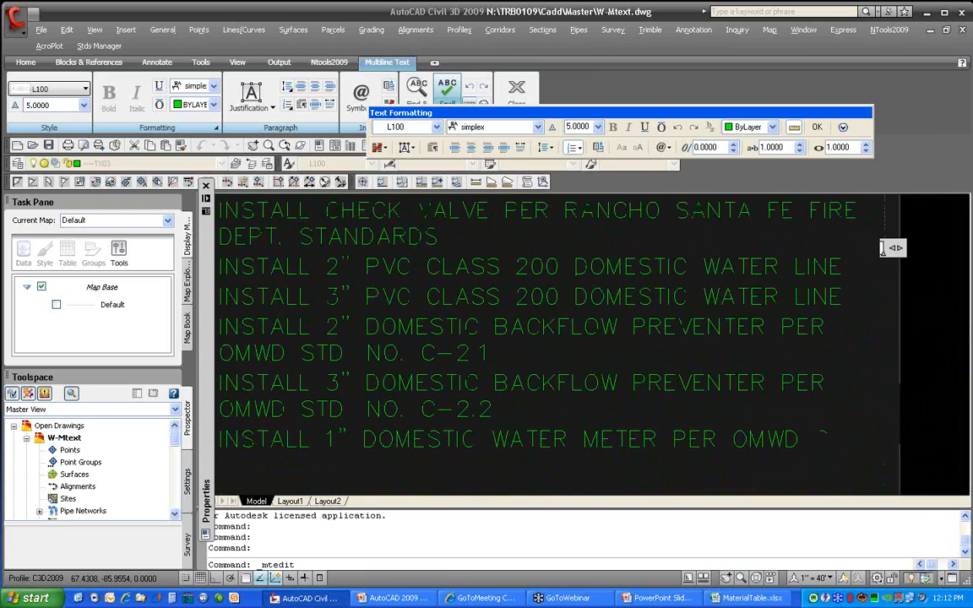
middle_click_drag(617, 363, 622, 298)
middle_click_drag(532, 391, 565, 304)
middle_click_drag(540, 366, 563, 281)
middle_click_drag(511, 402, 584, 334)
middle_click_drag(563, 390, 575, 352)
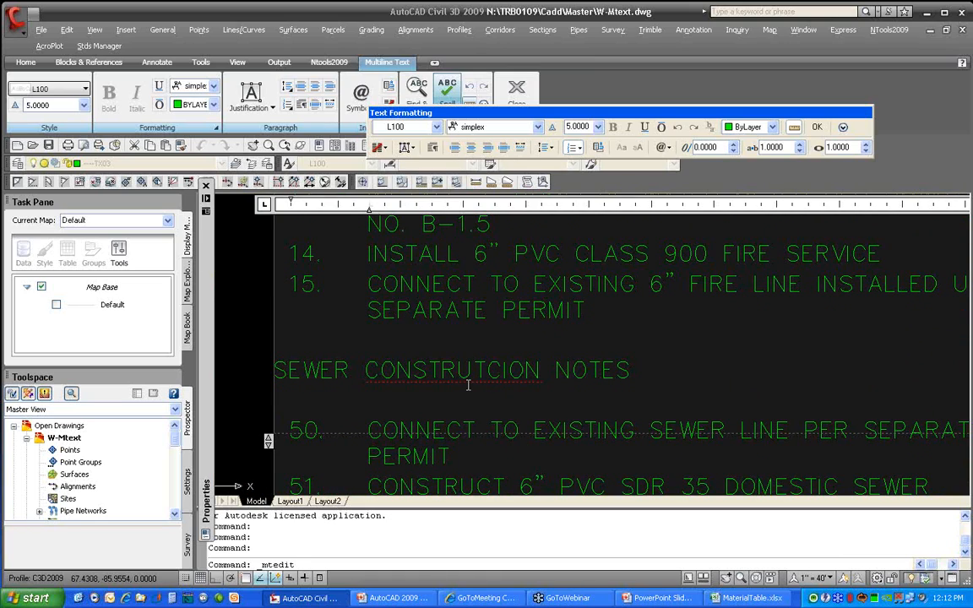
middle_click_drag(477, 405, 477, 394)
left_click(472, 362)
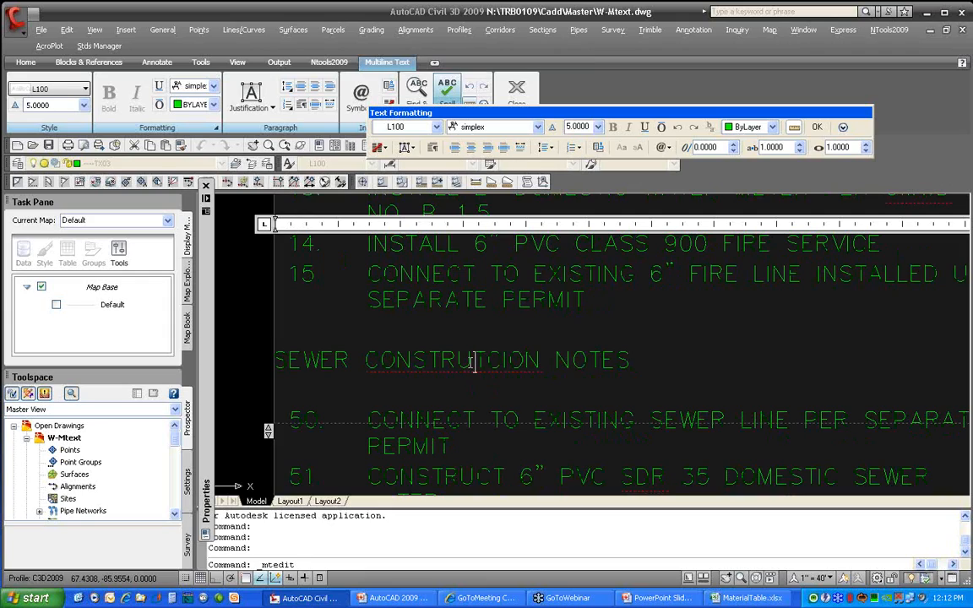
right_click(474, 362)
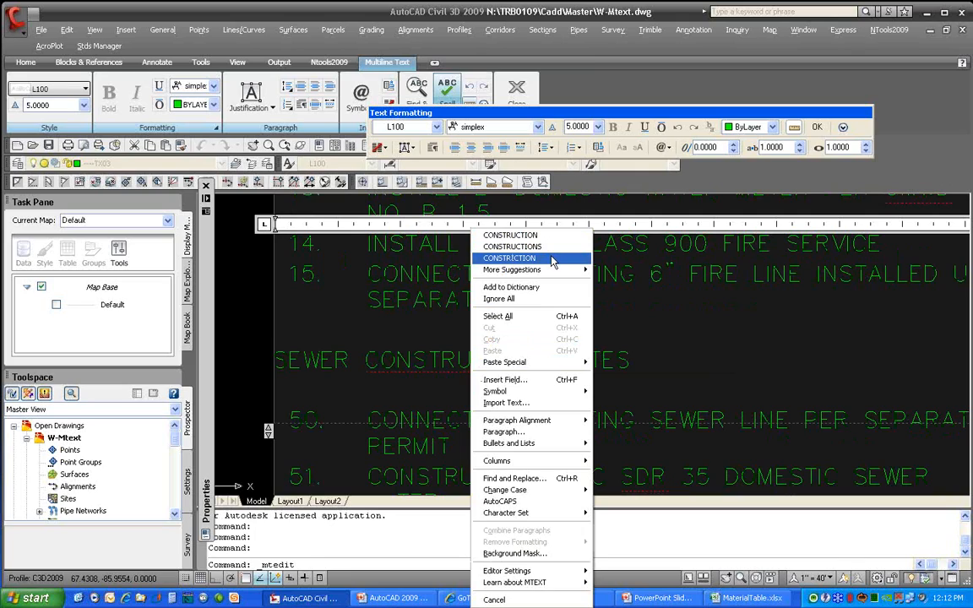
mouse_move(553, 270)
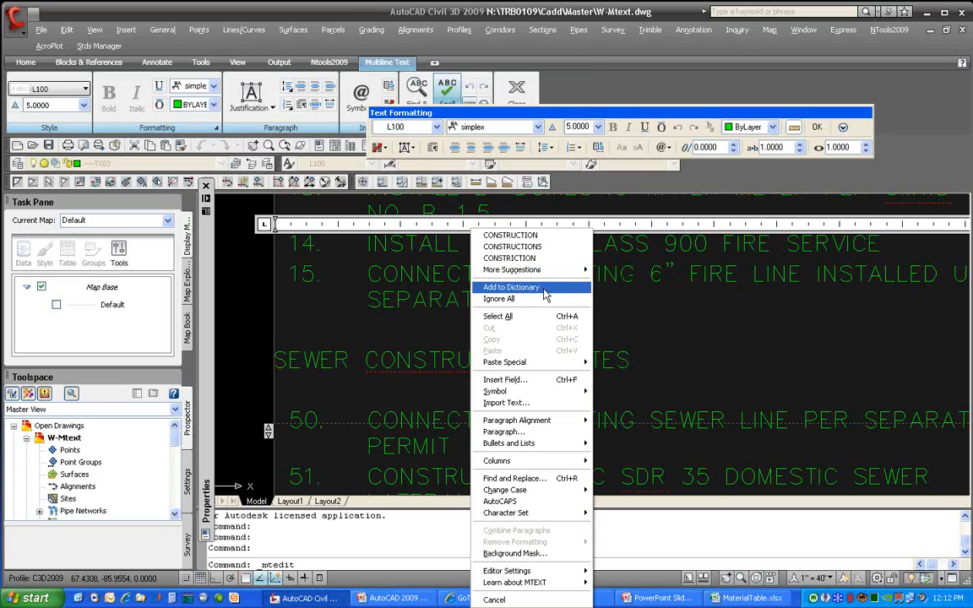
left_click(535, 237)
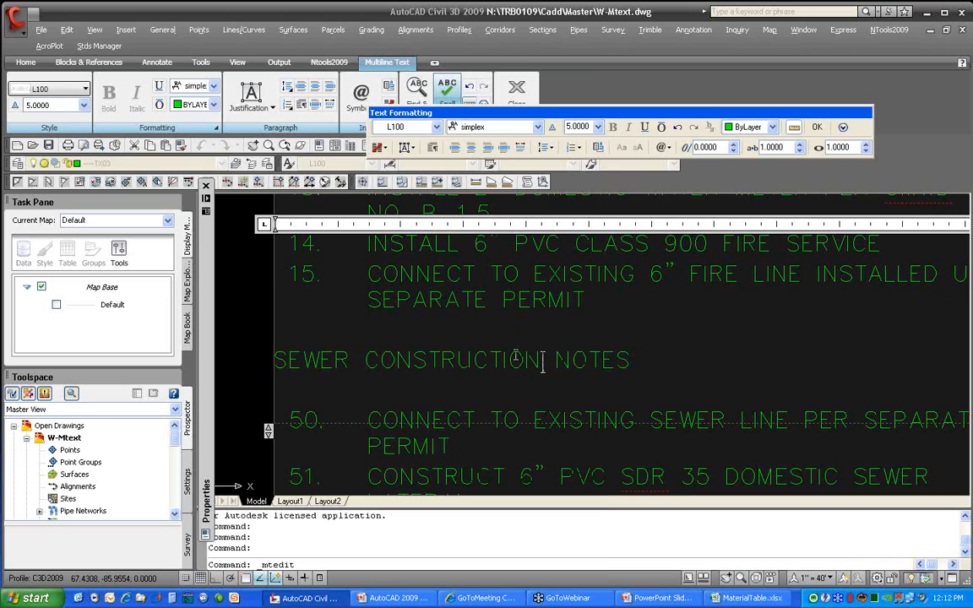
Add CLEANOUT and APWA from sewer note 52 to the spelling dictionary, and finish editing the notes text
scroll(543, 361, "down", 3)
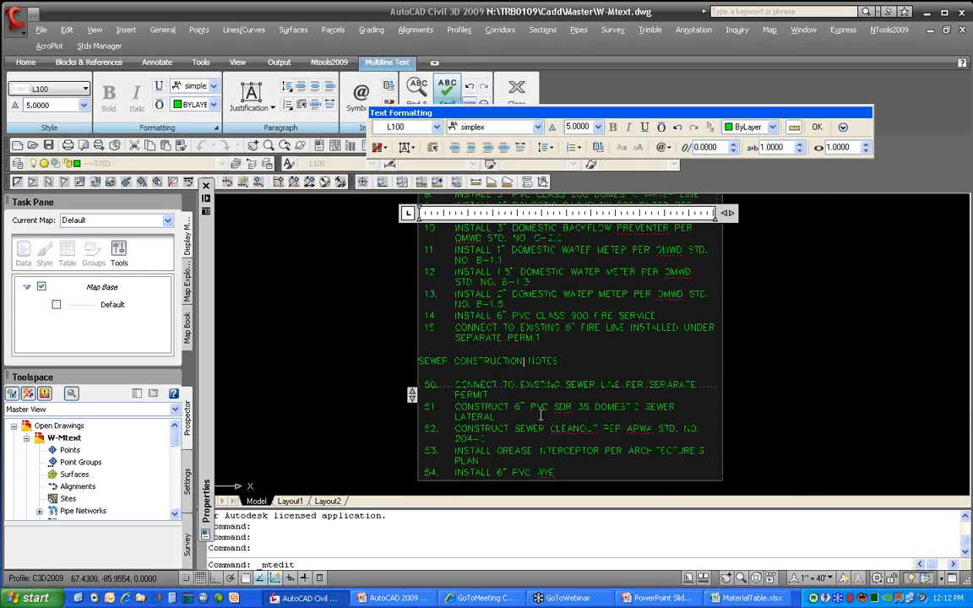
scroll(570, 440, "up", 2)
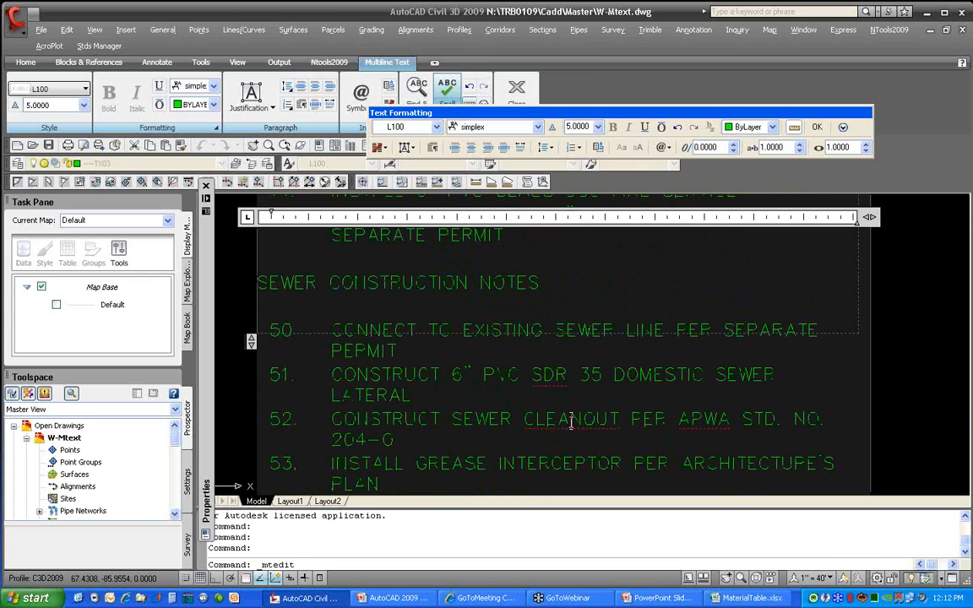
right_click(571, 422)
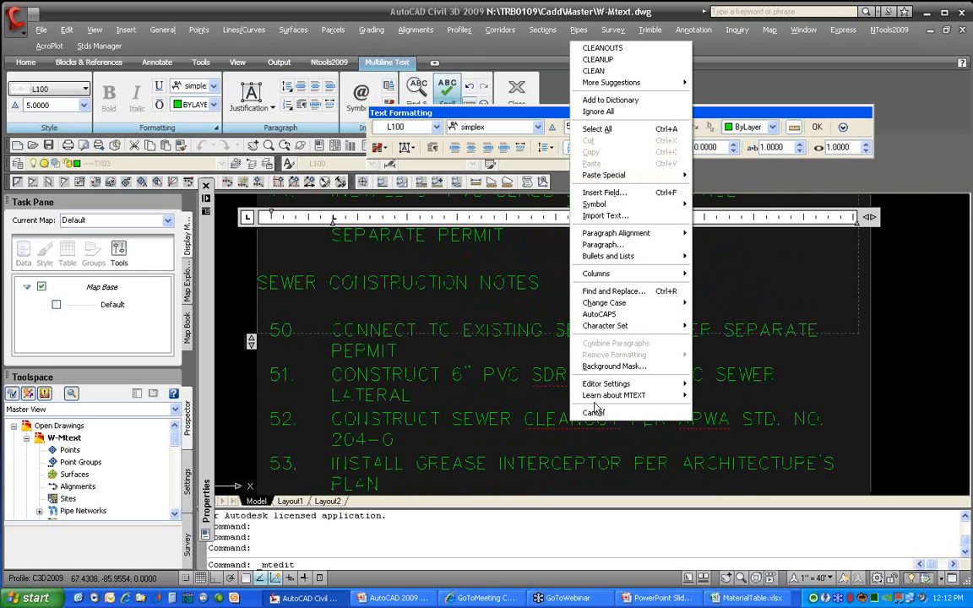
left_click(612, 102)
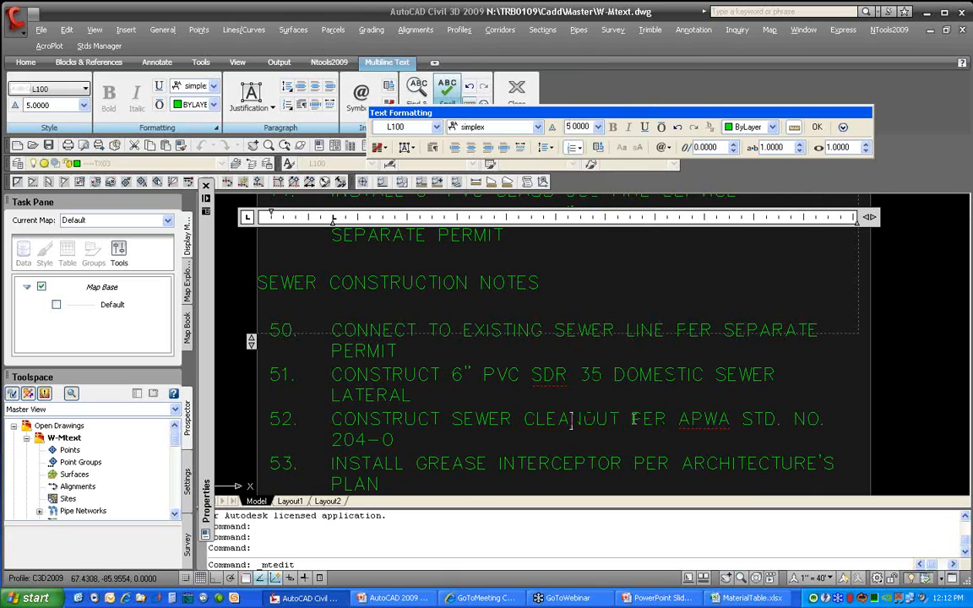
right_click(693, 420)
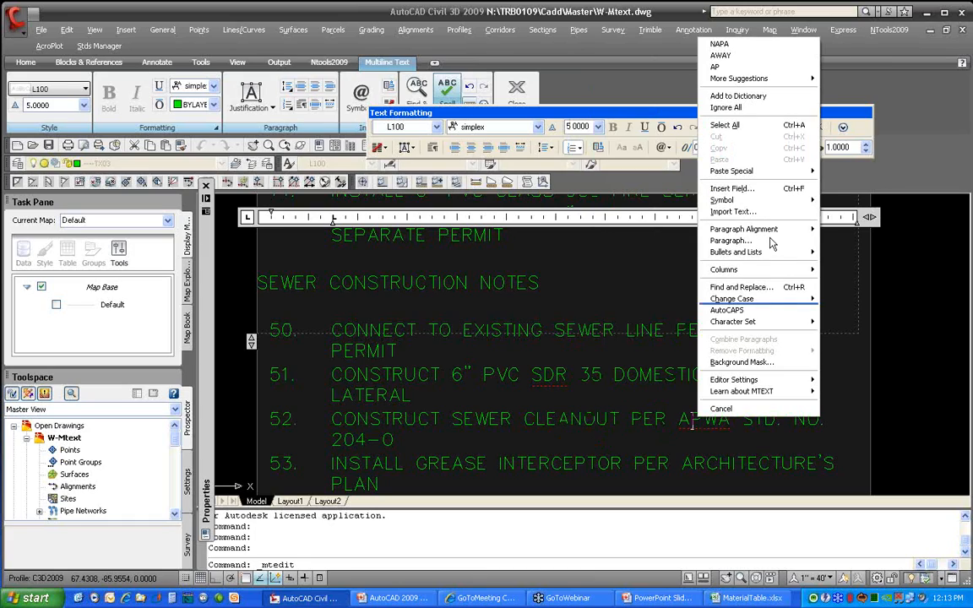
left_click(737, 96)
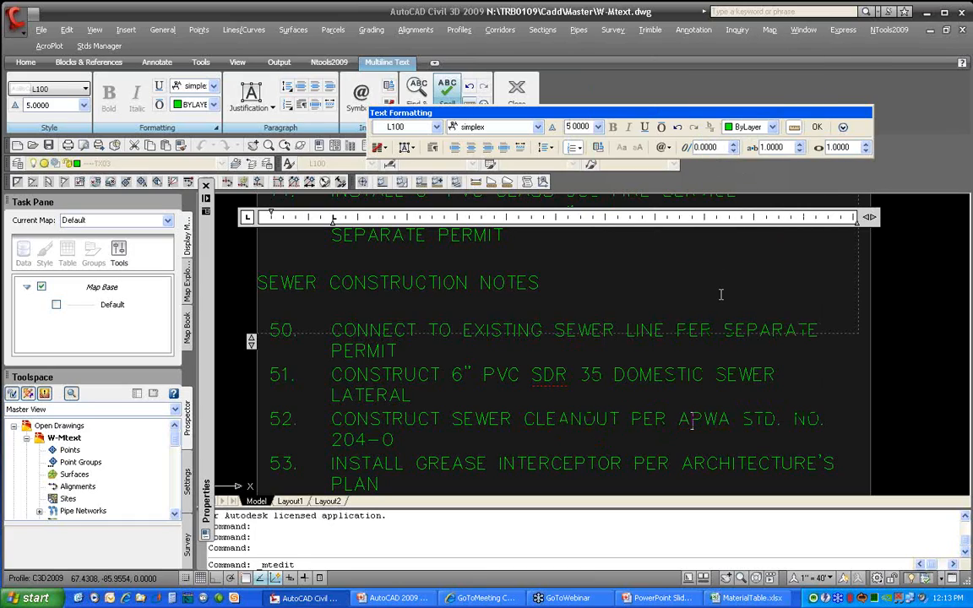
scroll(720, 294, "down", 1)
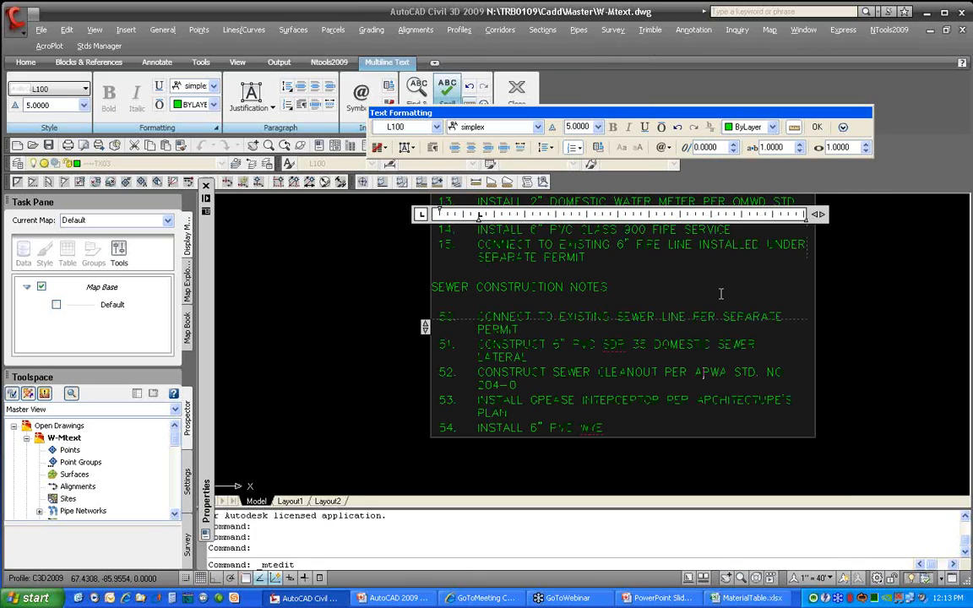
left_click(857, 304)
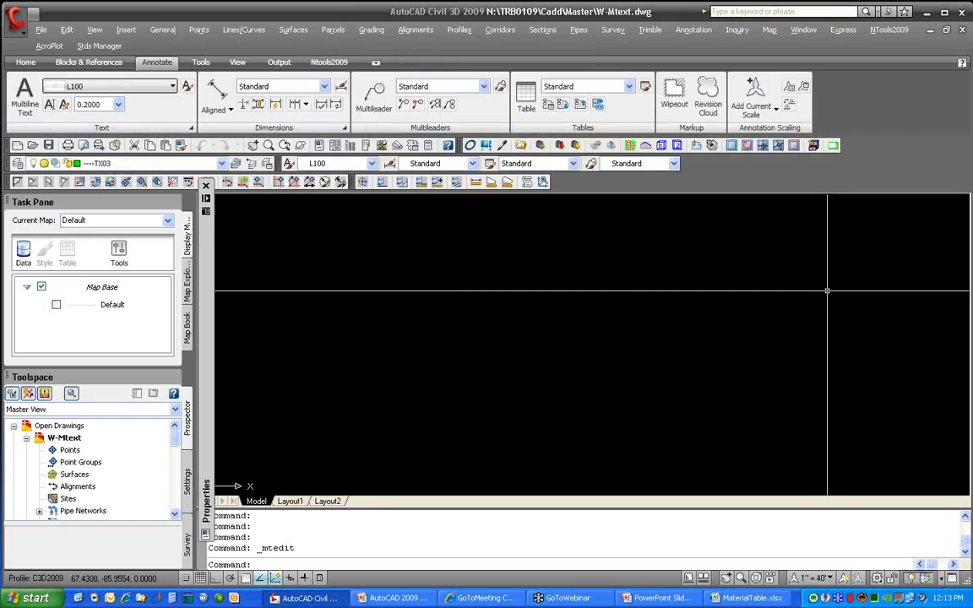
middle_click(638, 296)
middle_click(638, 296)
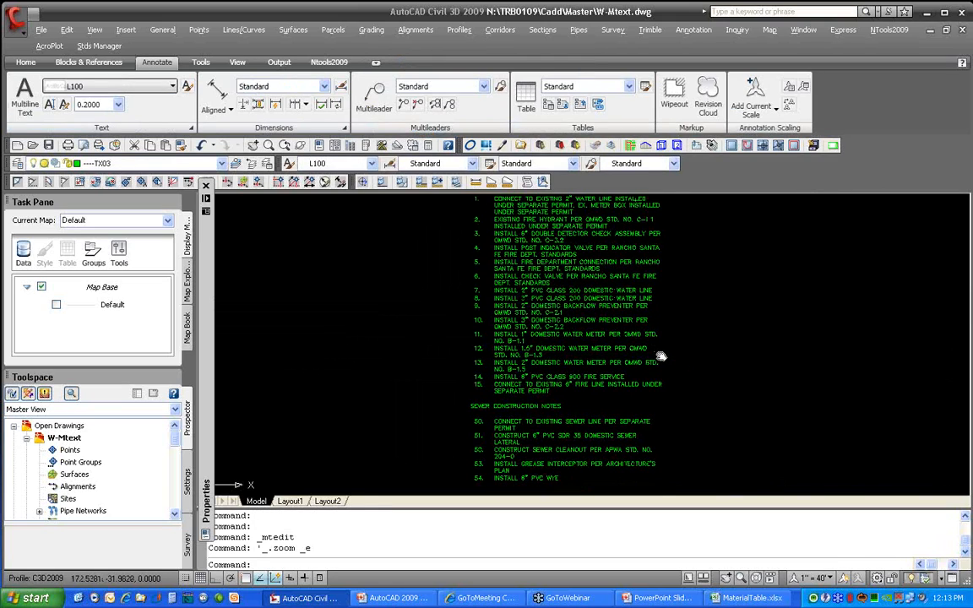
Open the water and sewer construction notes text for editing
scroll(684, 345, "down", 4)
mouse_move(685, 343)
middle_mouse_down()
mouse_move(617, 345)
mouse_move(595, 366)
mouse_move(607, 339)
mouse_move(642, 393)
middle_mouse_up()
scroll(595, 366, "up", 3)
scroll(601, 356, "up", 3)
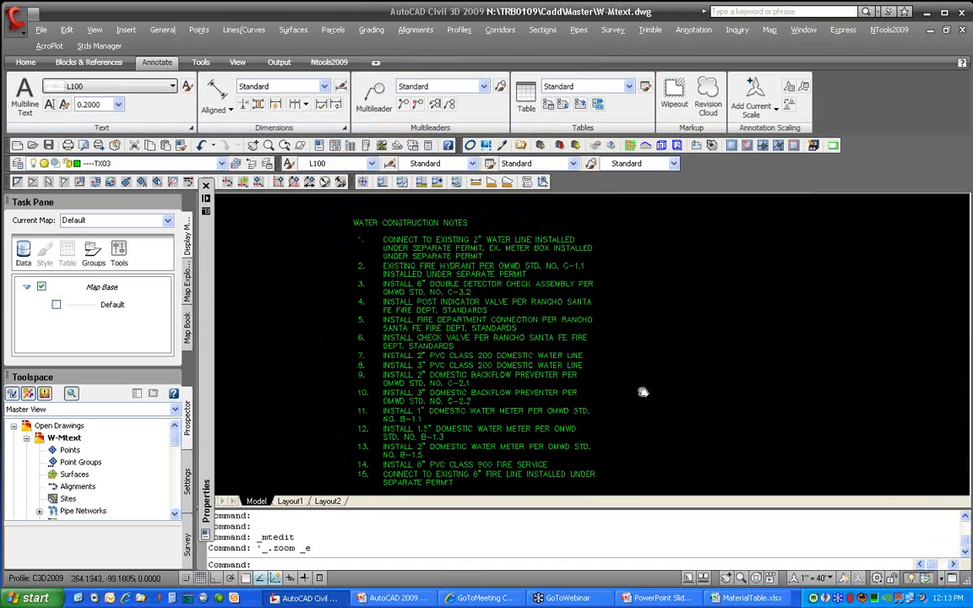
double_click(478, 276)
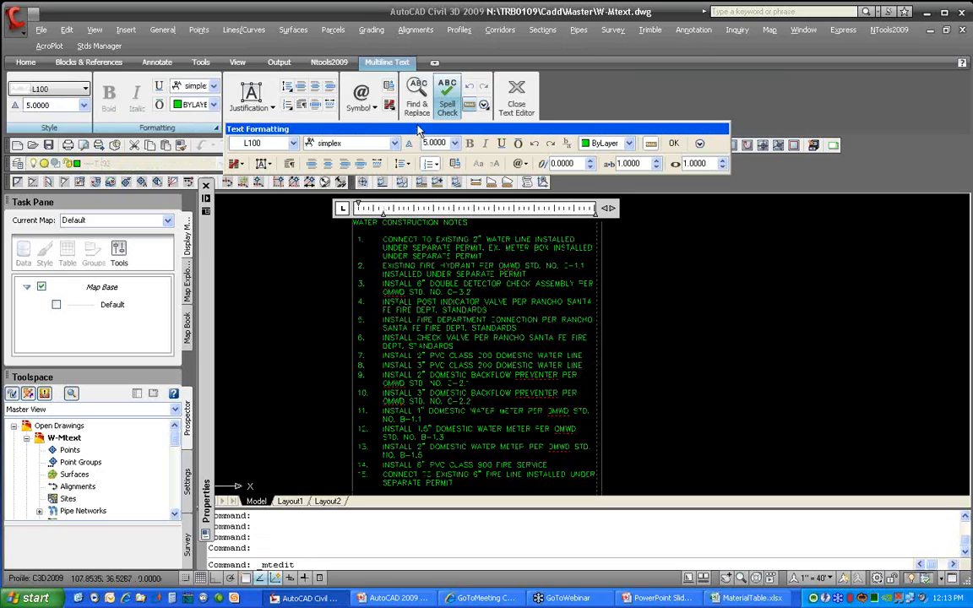
left_click_drag(420, 129, 426, 132)
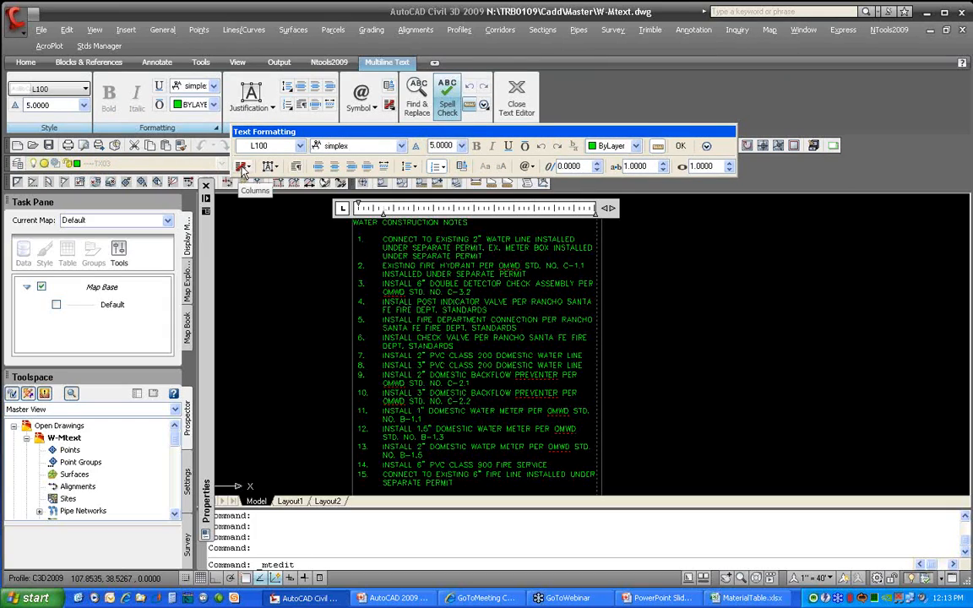
Flow the construction notes into dynamic columns with auto height, then adjust the shared column height, column width and gutter
left_click(249, 169)
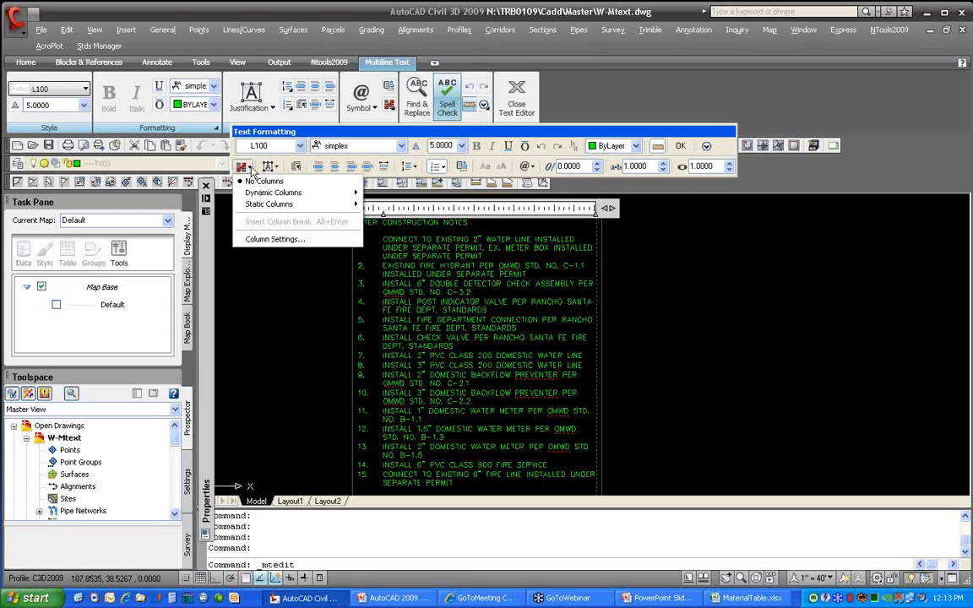
mouse_move(265, 196)
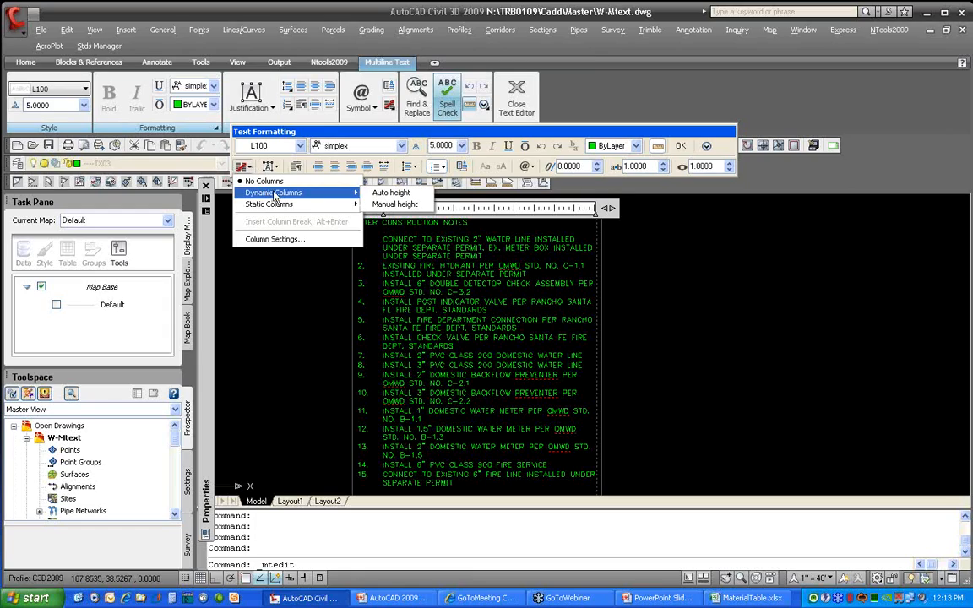
left_click(420, 195)
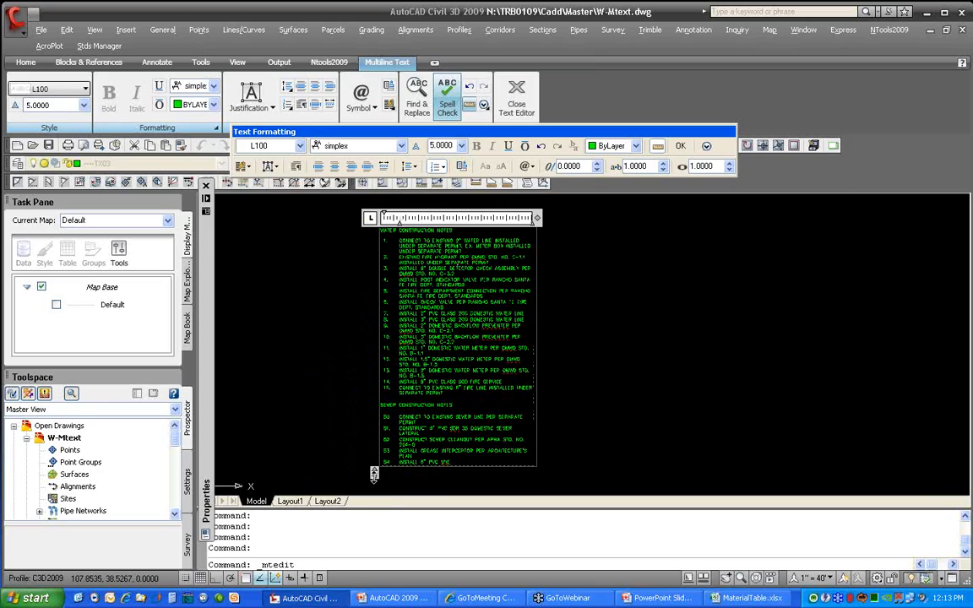
left_click_drag(373, 474, 374, 340)
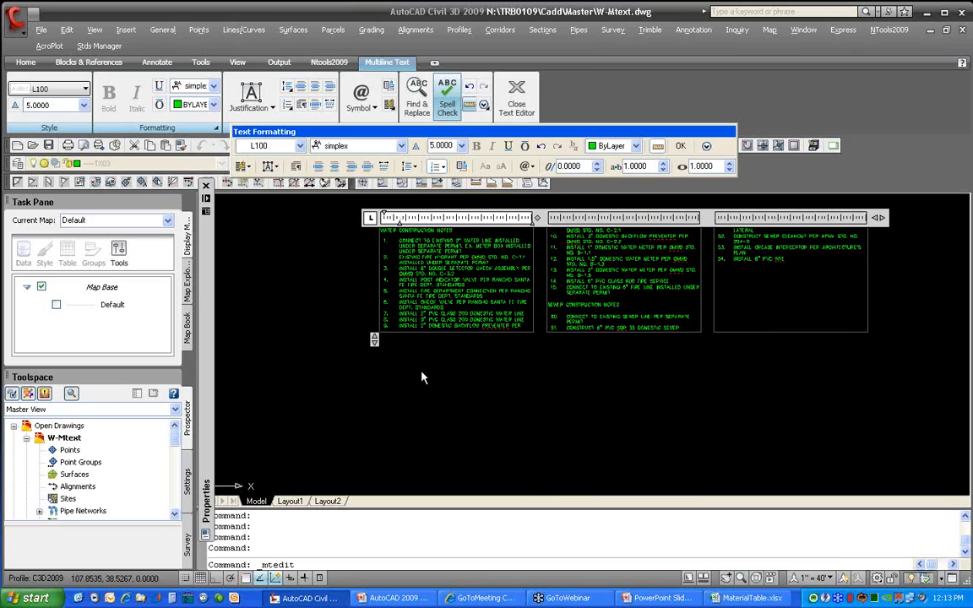
left_click_drag(374, 341, 374, 399)
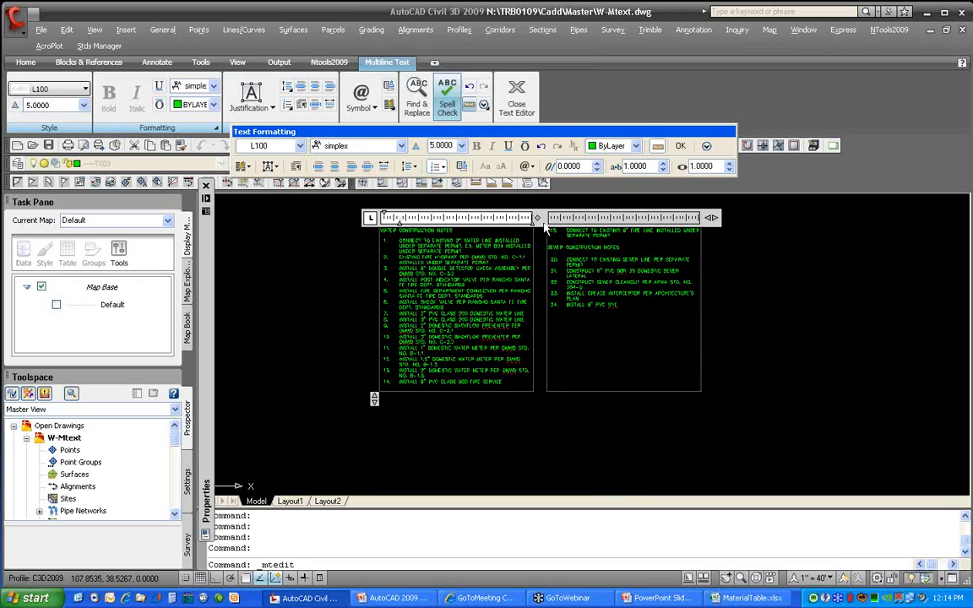
mouse_move(537, 218)
left_mouse_down()
mouse_move(487, 218)
mouse_move(549, 218)
mouse_move(541, 218)
left_mouse_up()
mouse_move(720, 218)
left_mouse_down()
mouse_move(812, 218)
mouse_move(731, 217)
left_mouse_up()
left_click_drag(374, 399, 374, 463)
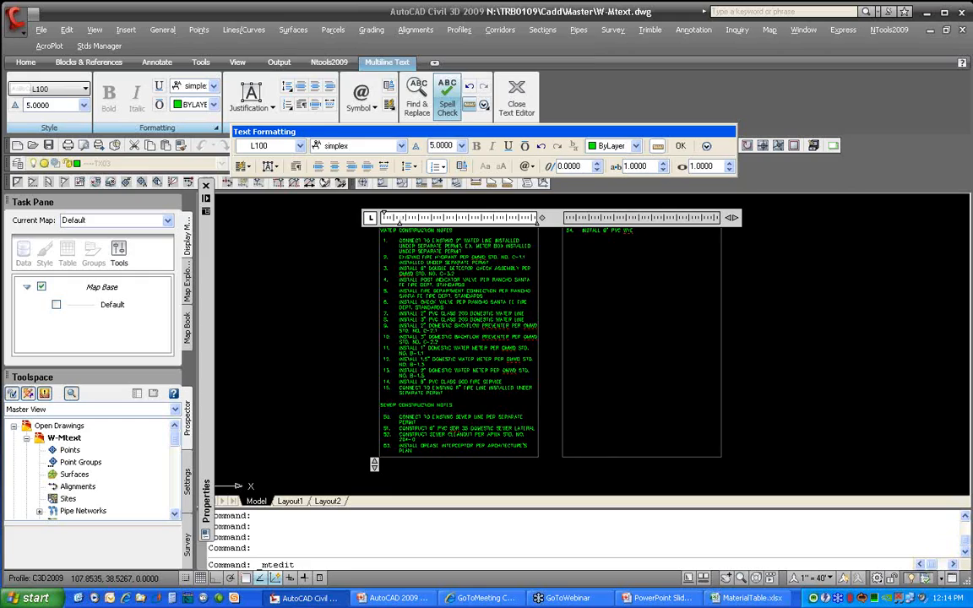
Switch the notes to dynamic columns with manual height and resize the first and second columns individually
left_click(243, 166)
mouse_move(295, 196)
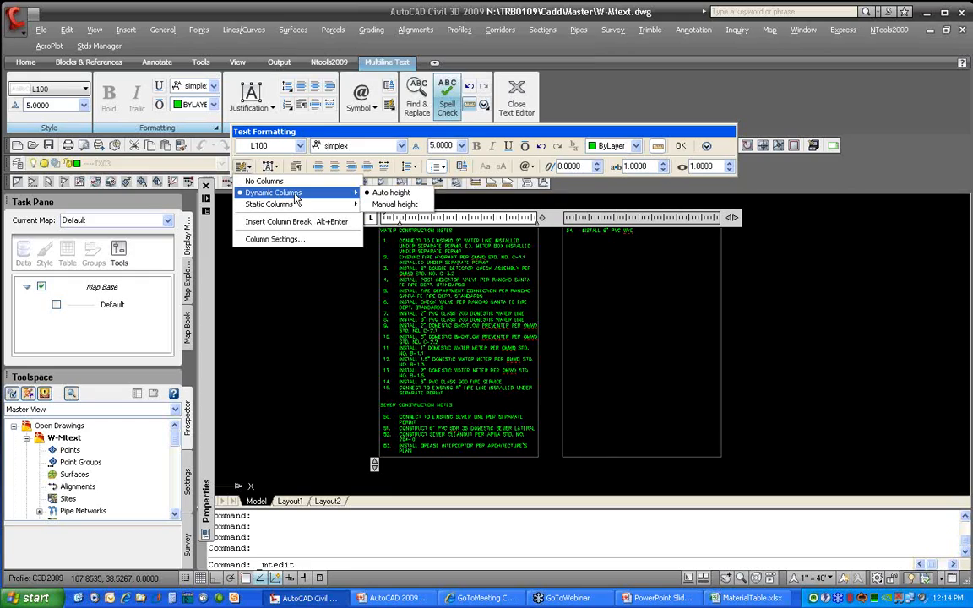
left_click(394, 203)
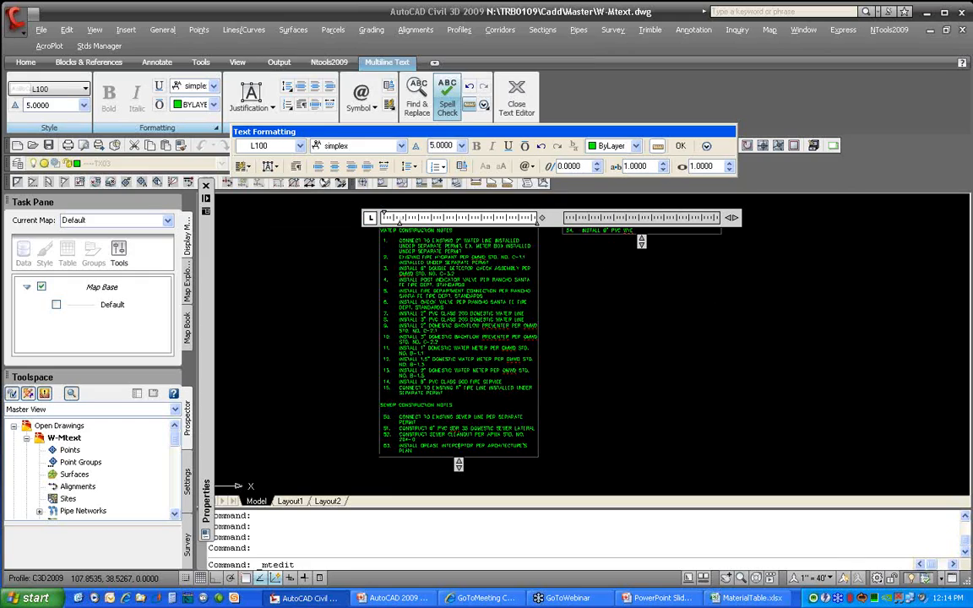
left_click_drag(458, 463, 459, 399)
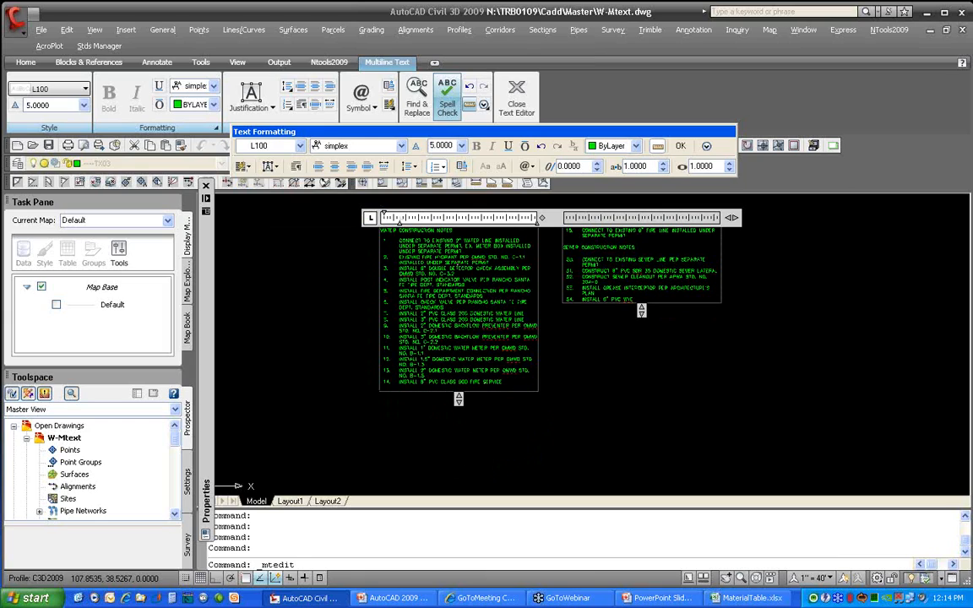
left_click_drag(641, 310, 641, 278)
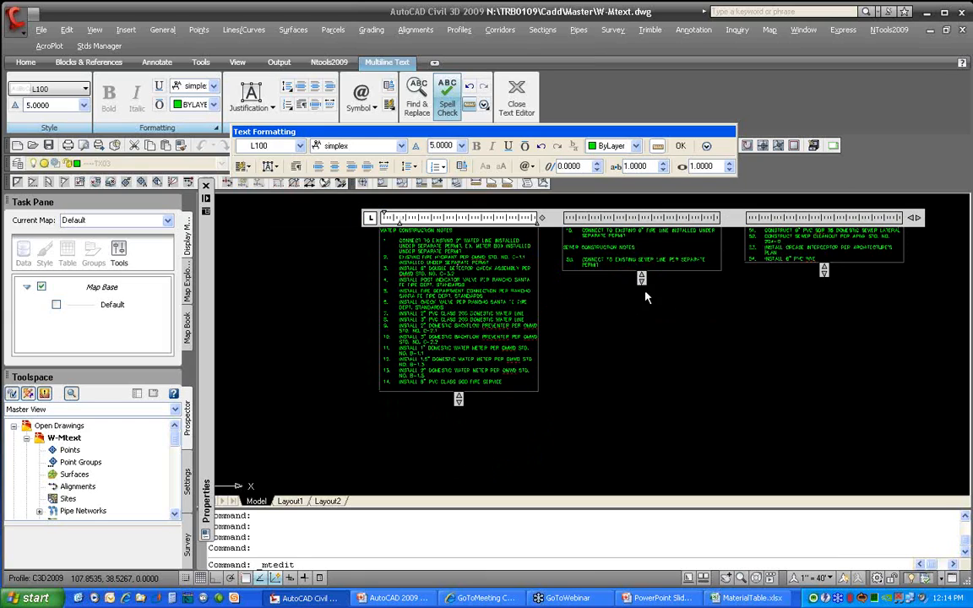
mouse_move(458, 401)
left_mouse_down()
mouse_move(458, 282)
mouse_move(458, 330)
left_mouse_up()
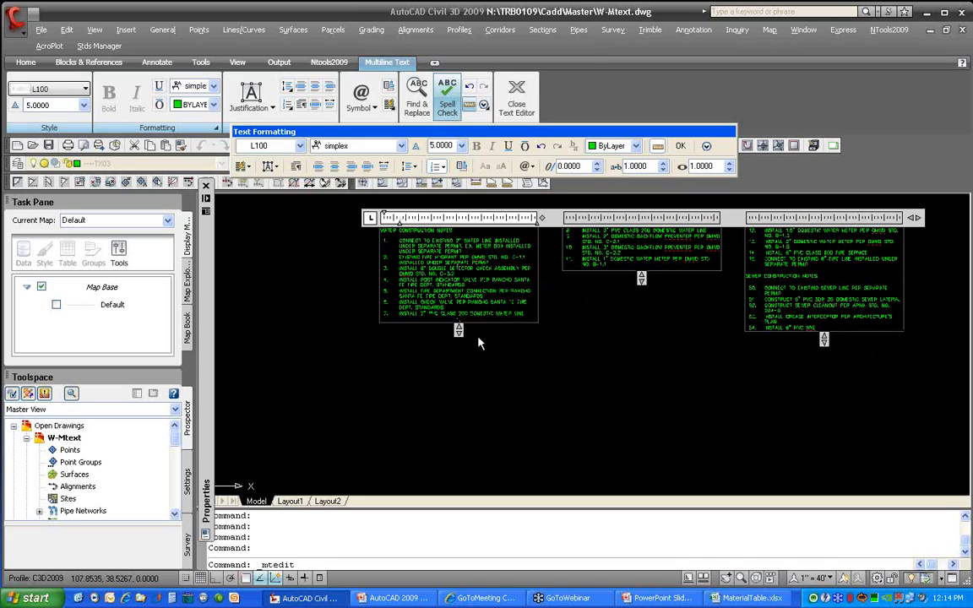
left_click_drag(458, 331, 458, 422)
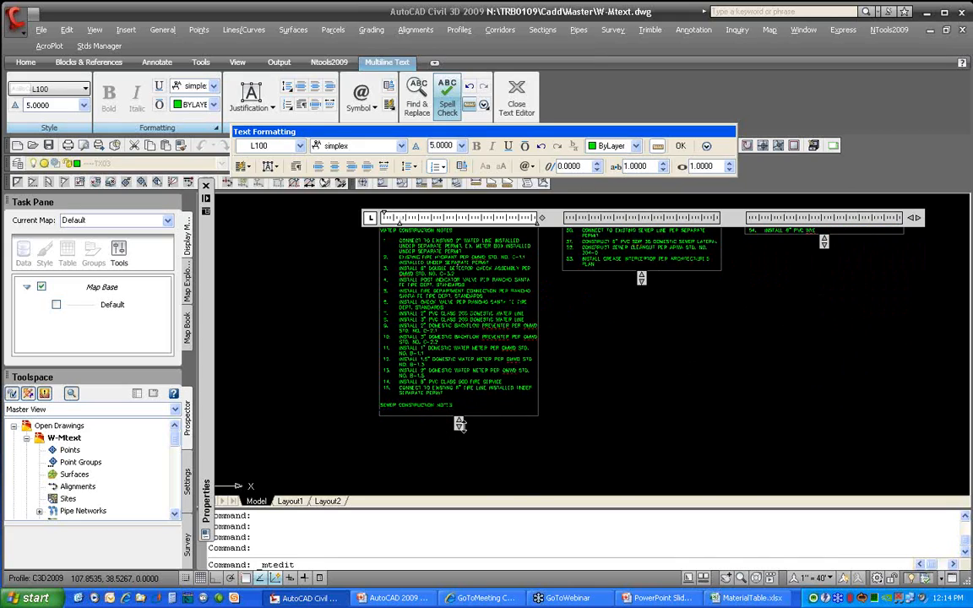
Switch the notes to two static columns and shorten them so the first column ends after note 10
left_click(241, 166)
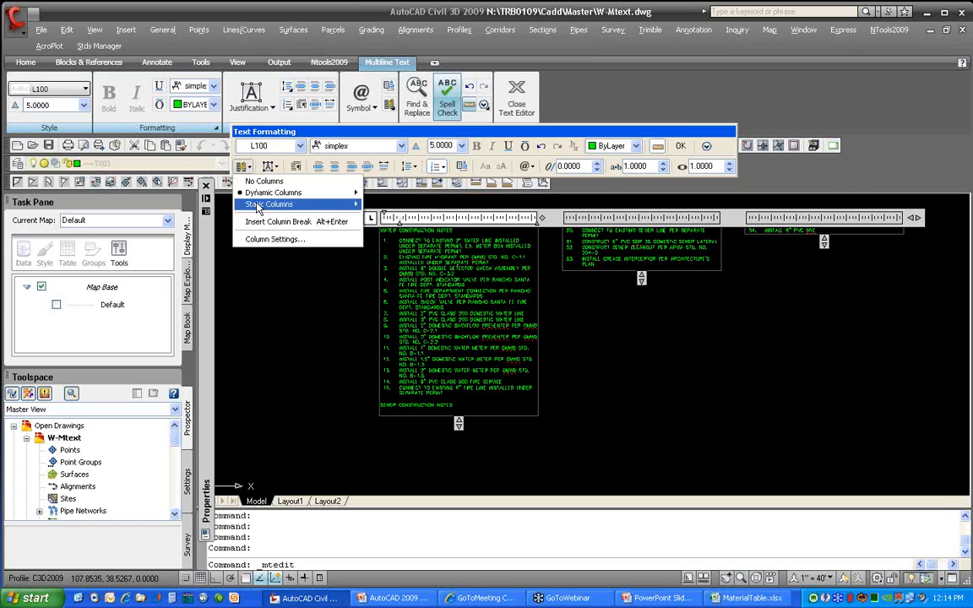
mouse_move(274, 207)
left_click(374, 204)
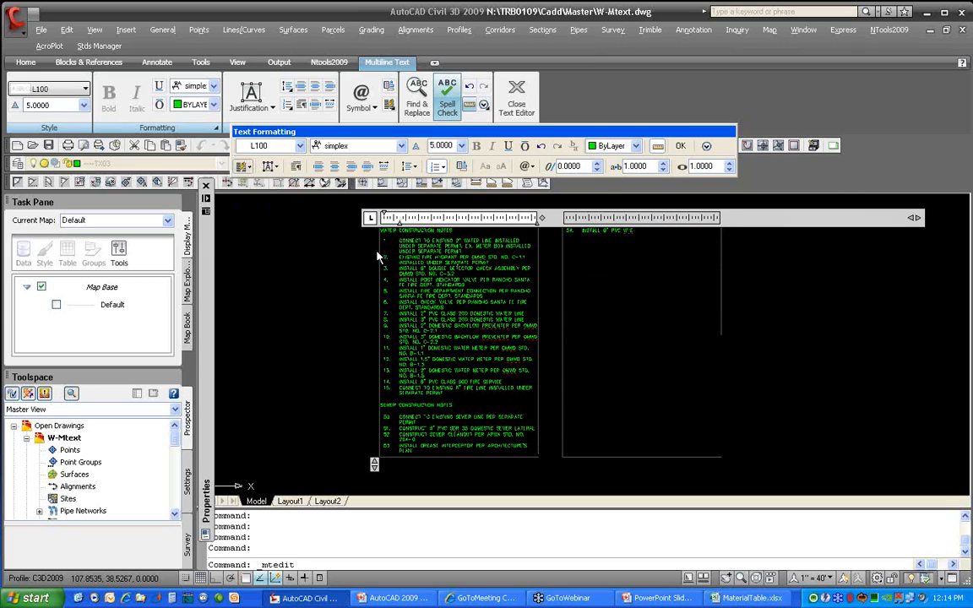
left_click_drag(374, 464, 374, 354)
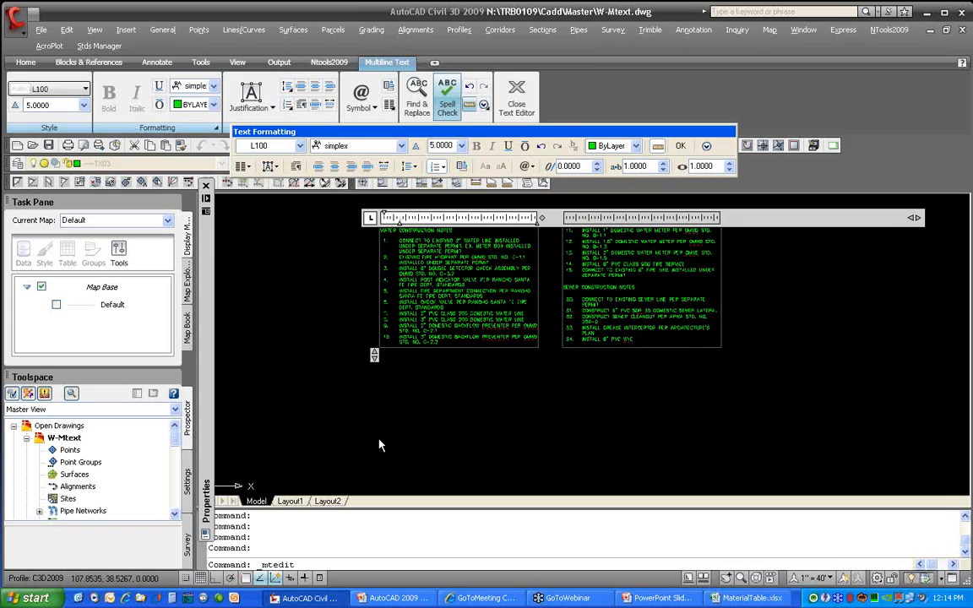
Remove the columns from the notes and narrow the text width so the longer notes wrap onto several lines
left_click(240, 166)
left_click(257, 179)
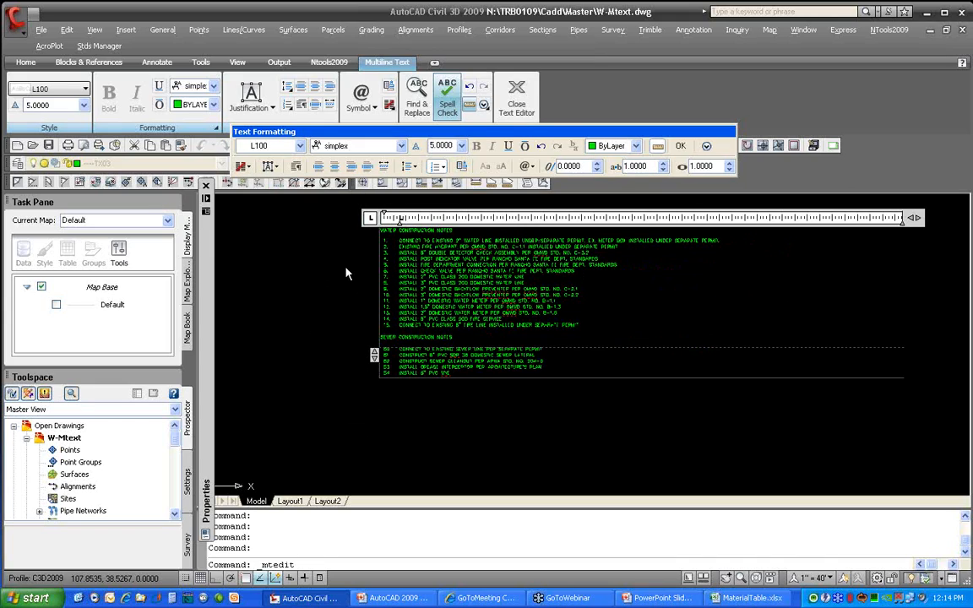
left_click_drag(913, 218, 574, 225)
Turn to the numbered water notes and set their paragraph spacing after to 8
scroll(474, 251, "up", 6)
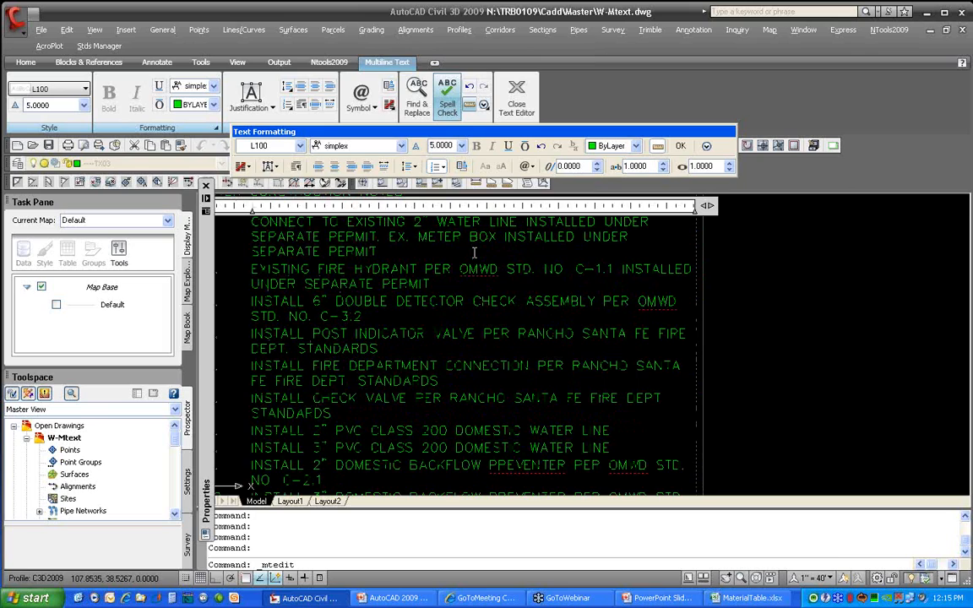
middle_click_drag(474, 252, 582, 293)
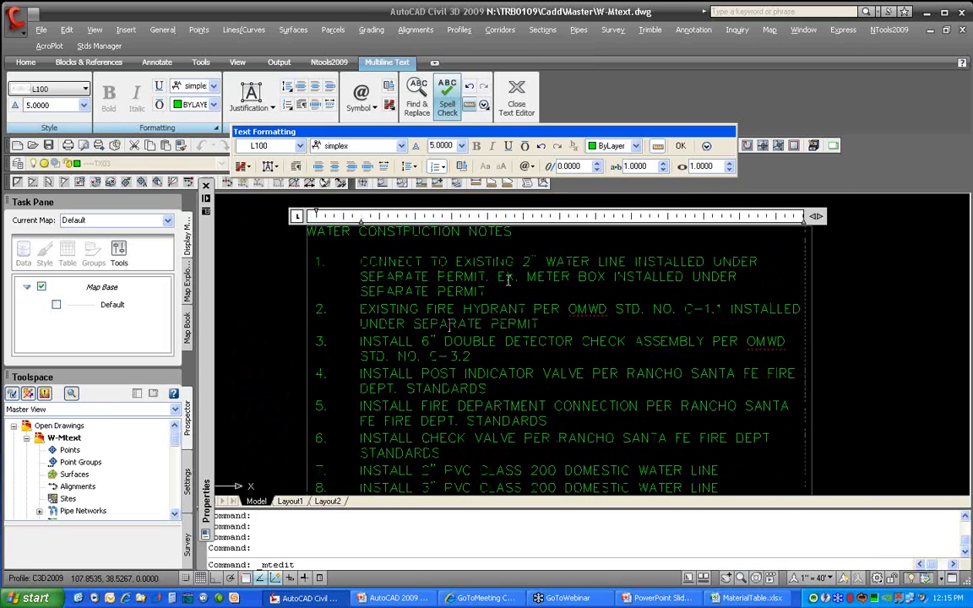
left_click(362, 260)
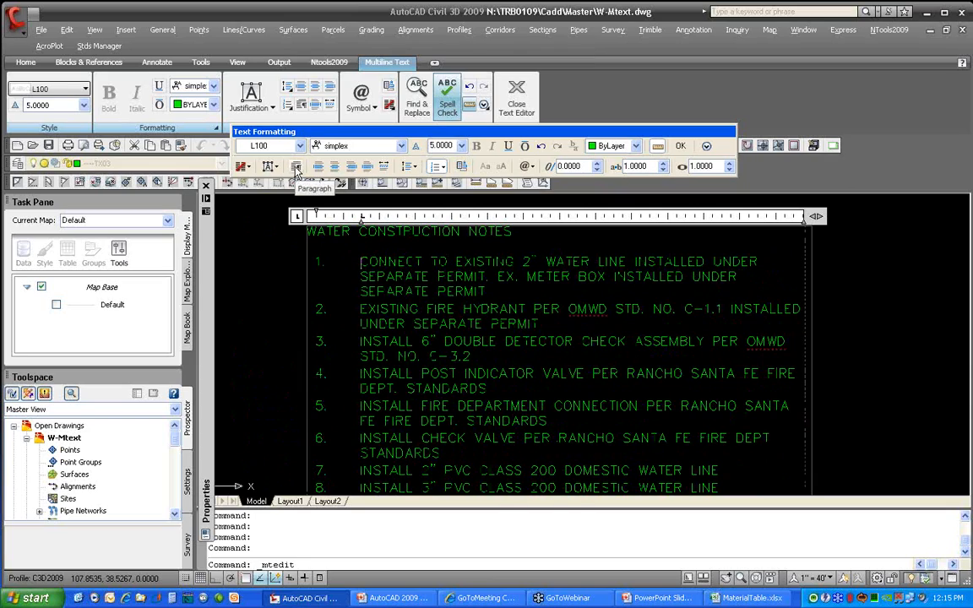
left_click(295, 167)
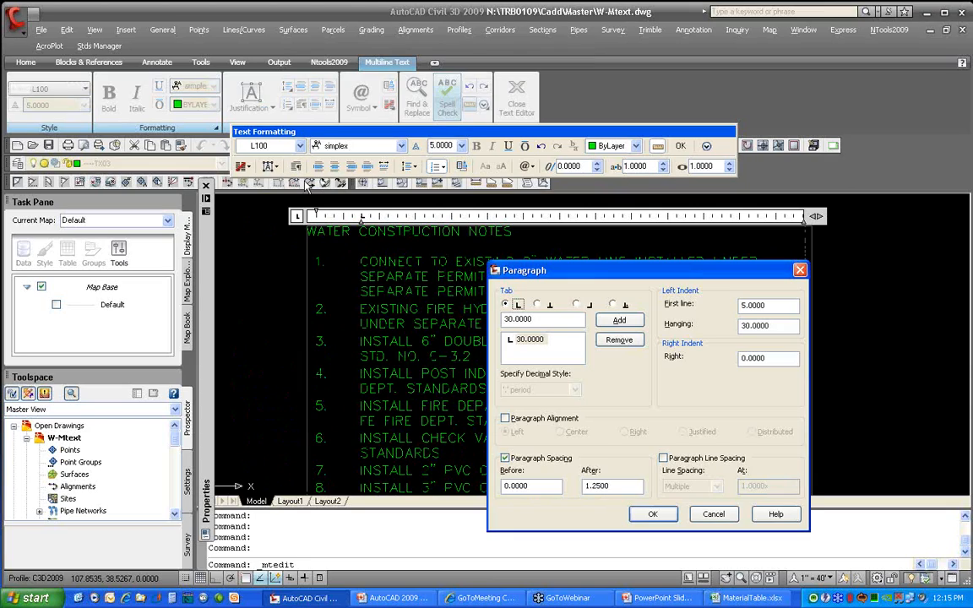
double_click(591, 486)
type("8")
left_click(672, 514)
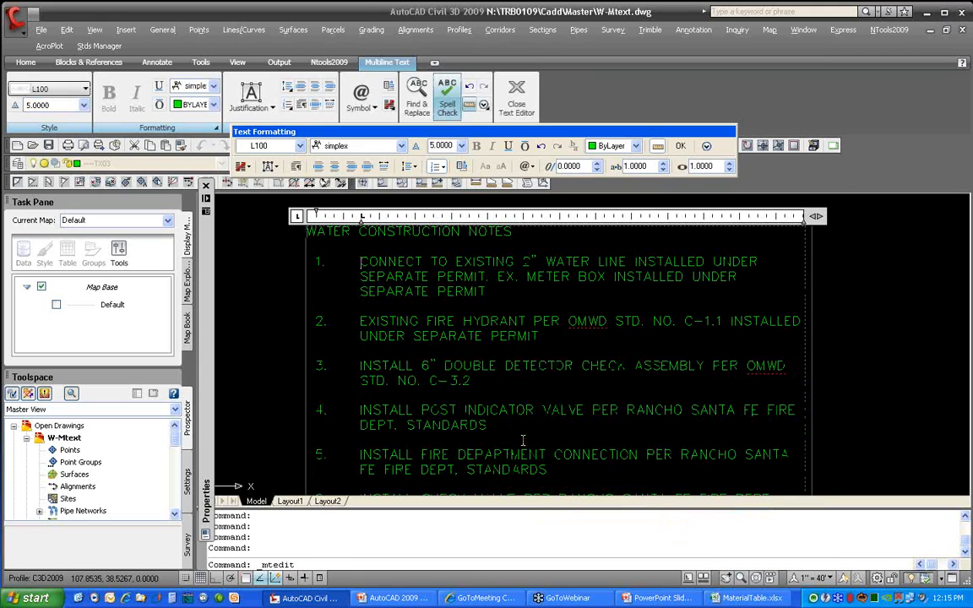
Check the paragraph spacing down through the sewer notes and finish editing the notes text
scroll(415, 319, "down", 5)
middle_click_drag(414, 361, 431, 235)
scroll(444, 277, "up", 2)
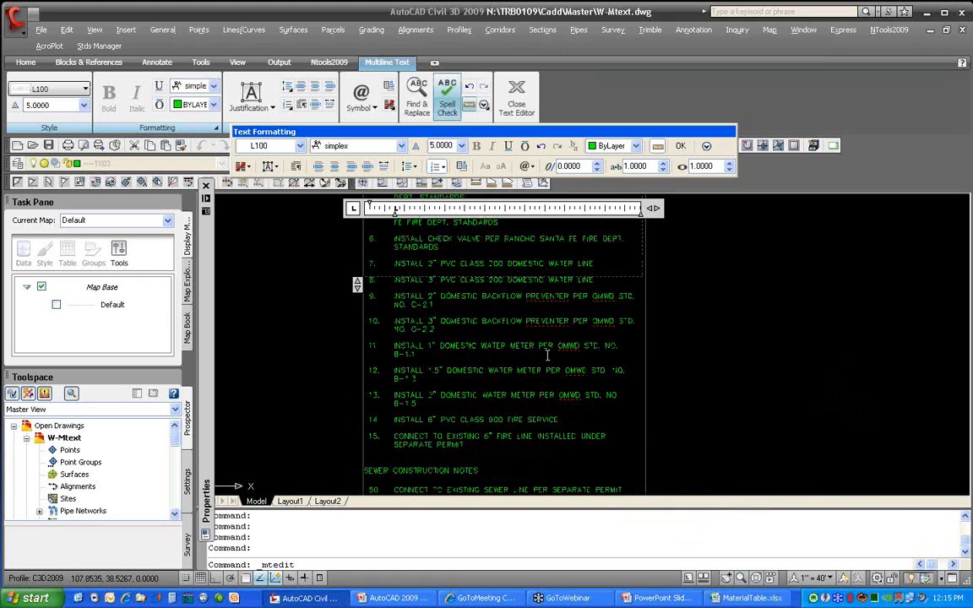
middle_click_drag(516, 371, 525, 299)
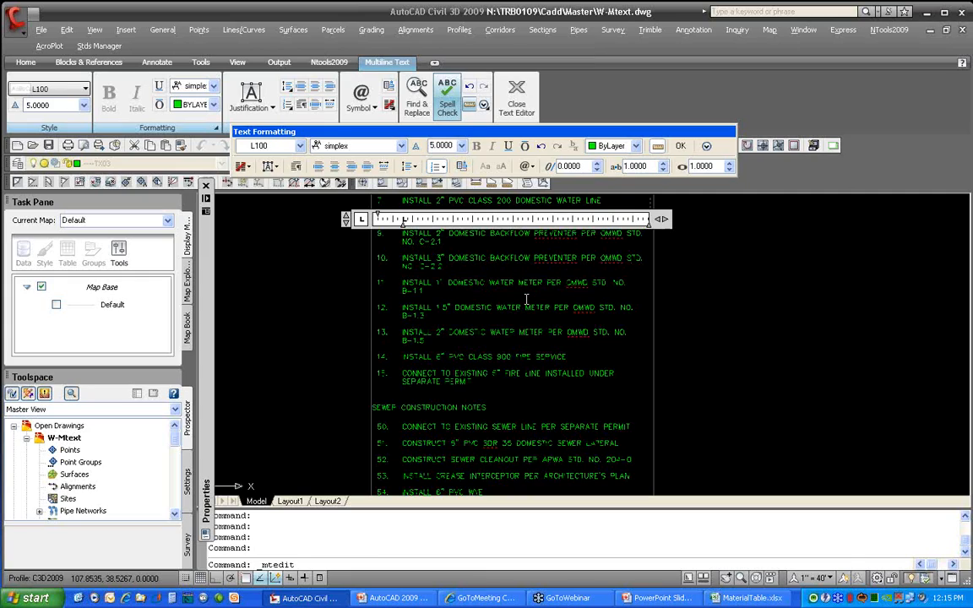
scroll(526, 299, "up", 2)
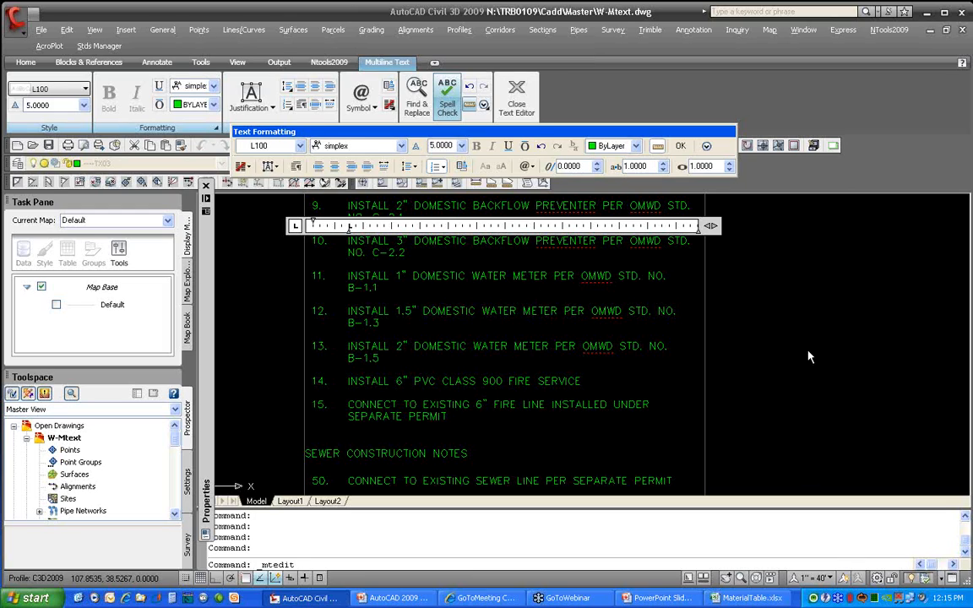
left_click(726, 314)
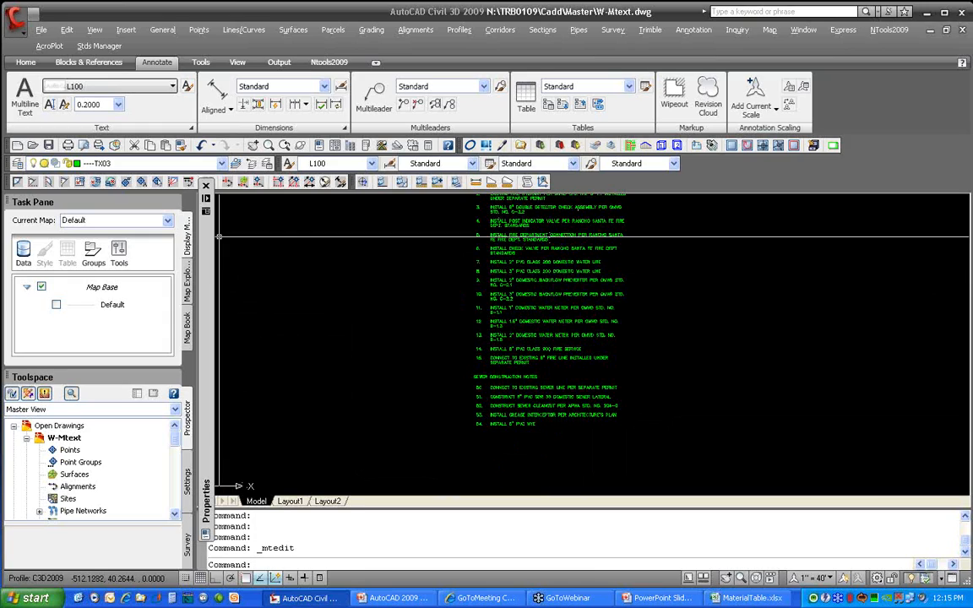
key("Escape")
key("Escape")
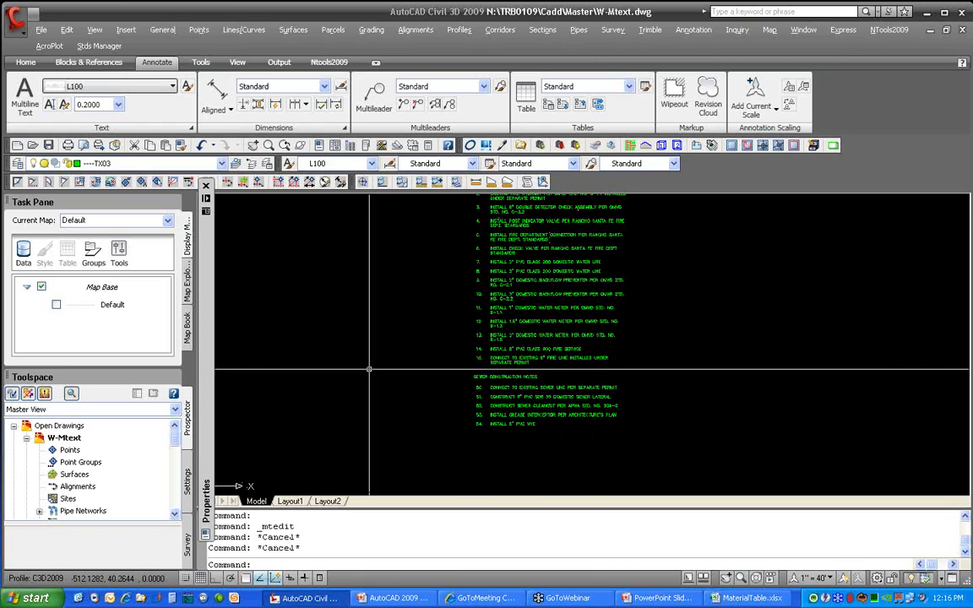
Open the drawing W-Dimension.dwg from the Master folder and bring the dimensioned arc into close view
type("OPE")
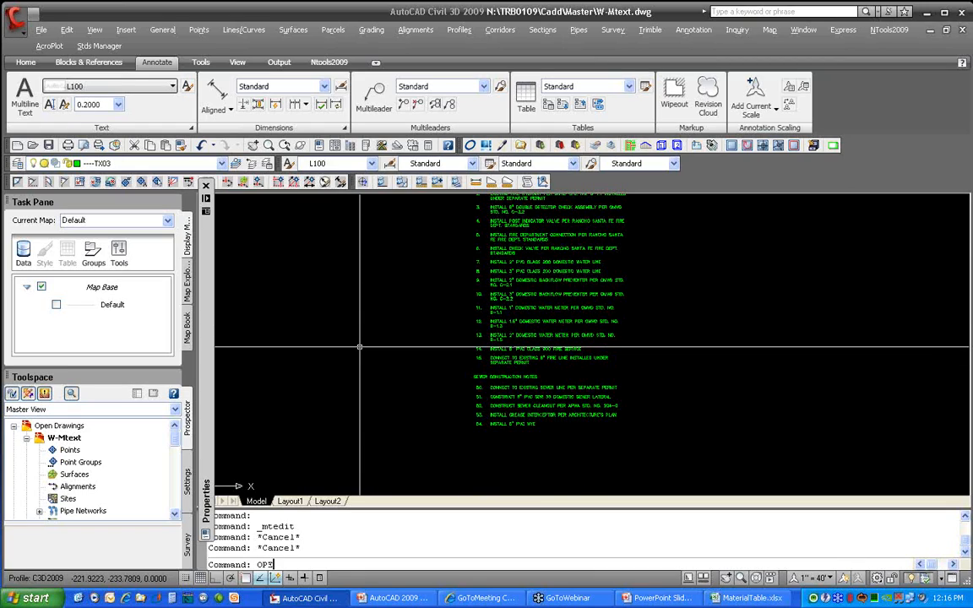
type("N")
key("Return")
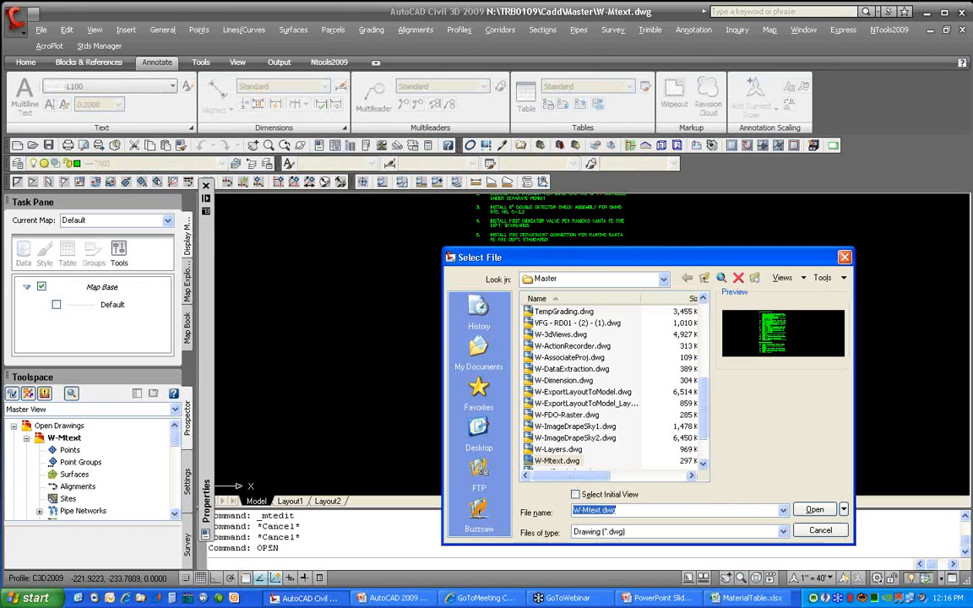
left_click(288, 603)
left_click(287, 602)
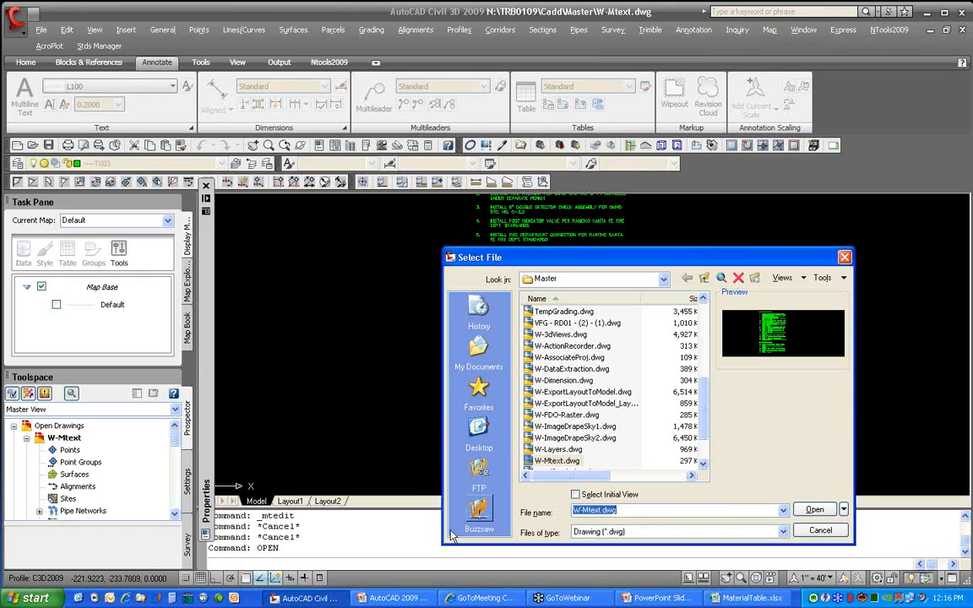
left_click(562, 382)
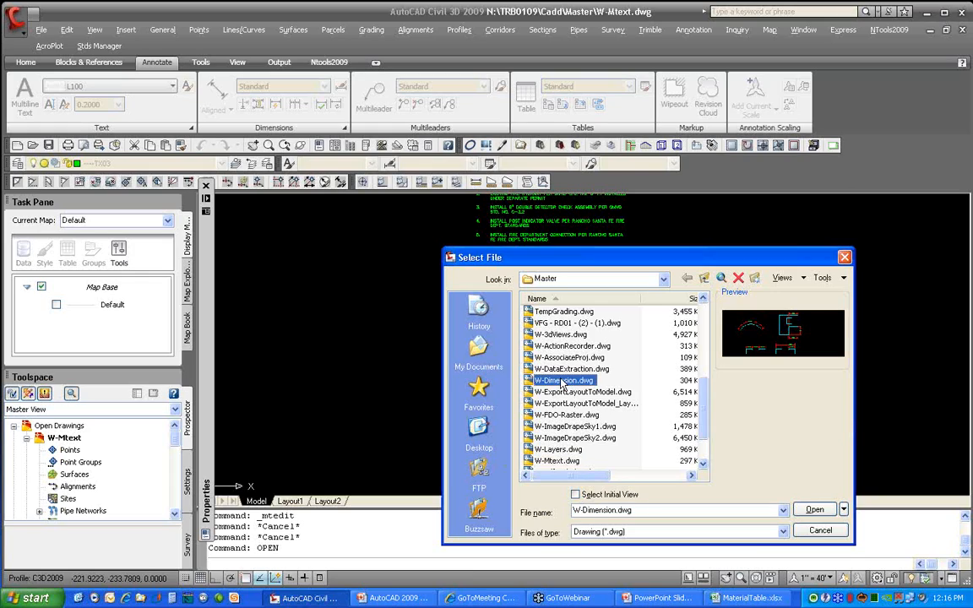
left_click(814, 509)
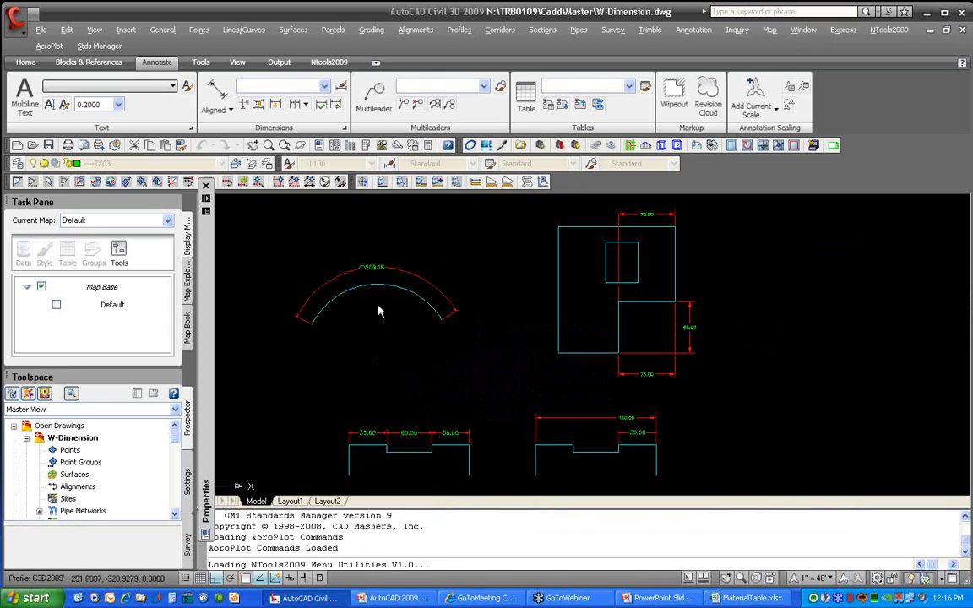
scroll(363, 297, "up", 4)
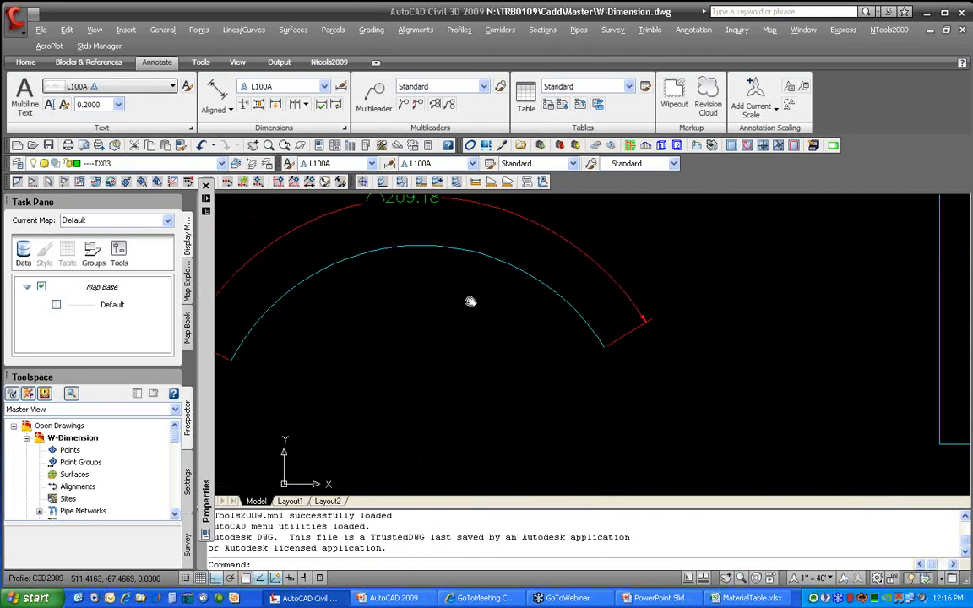
Add a radius dimension to the arc, placing its text inside the curve just below the arc's right-hand end
left_click(216, 109)
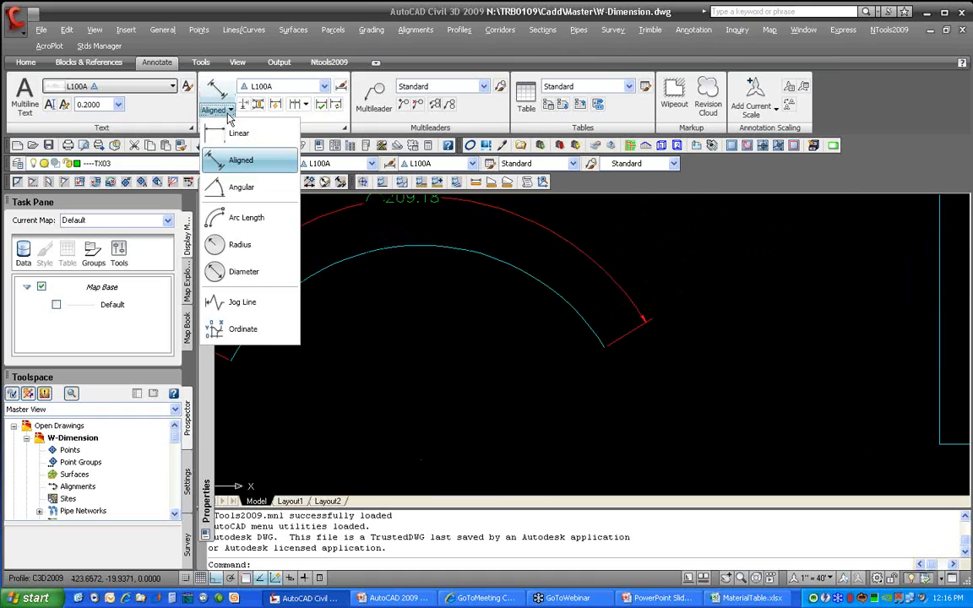
left_click(235, 244)
left_click(587, 326)
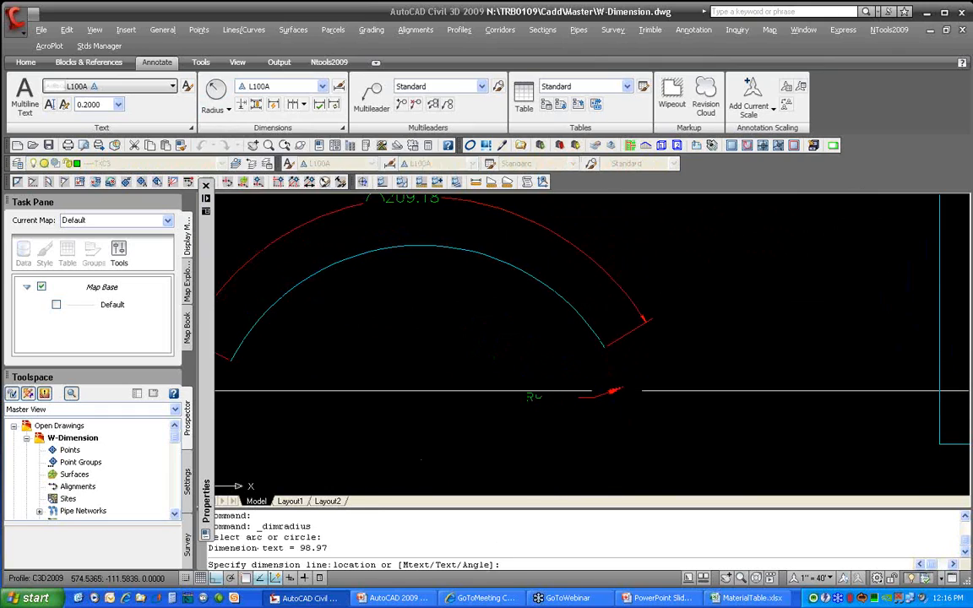
left_click(615, 391)
scroll(634, 388, "up", 3)
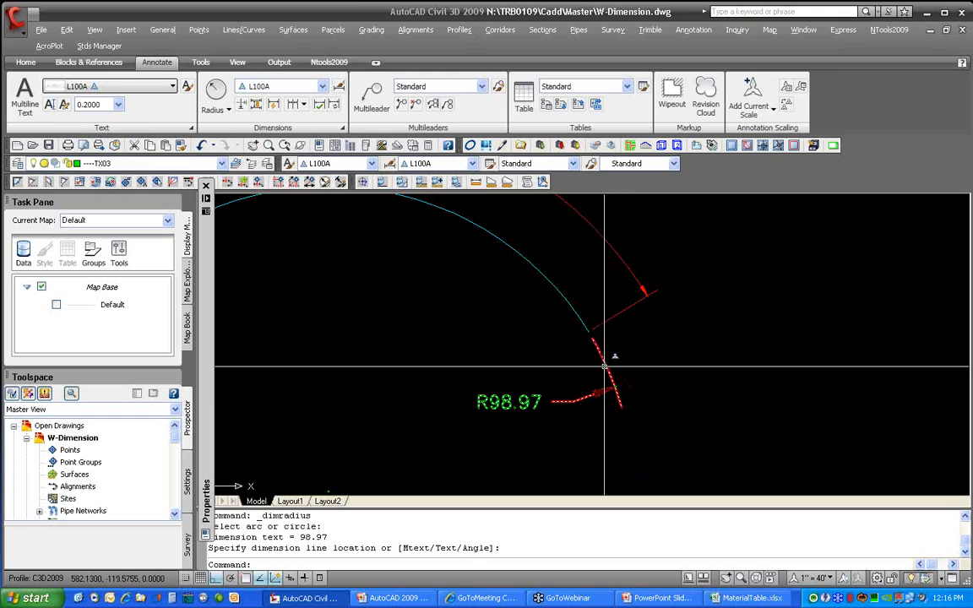
Add a jog line to the overall 160.00 dimension above the notched profile, between its left arrowhead and its text
scroll(616, 399, "down", 5)
middle_click_drag(678, 398, 506, 243)
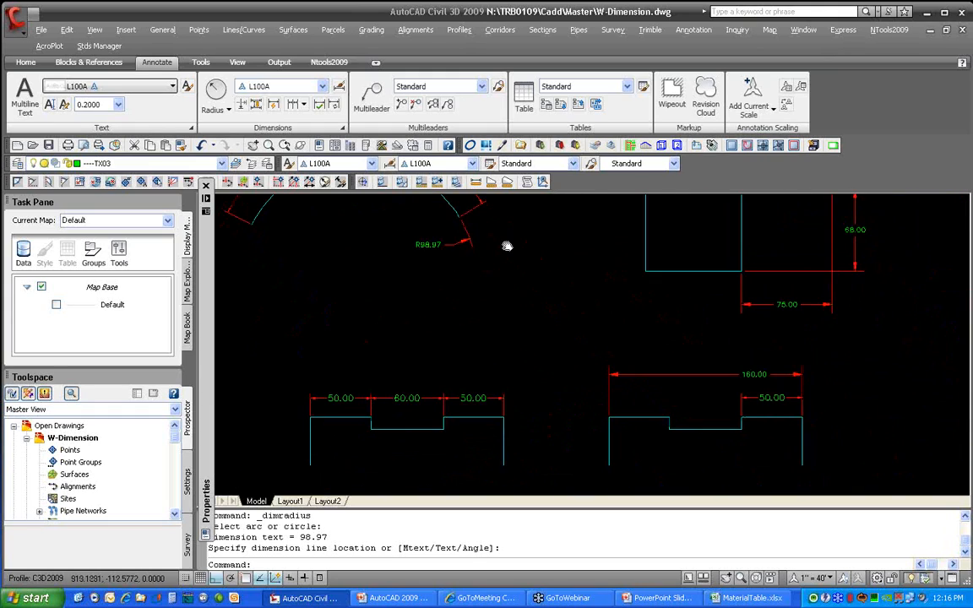
mouse_move(653, 378)
middle_mouse_down()
mouse_move(565, 337)
mouse_move(496, 336)
mouse_move(503, 328)
middle_mouse_up()
scroll(514, 343, "up", 2)
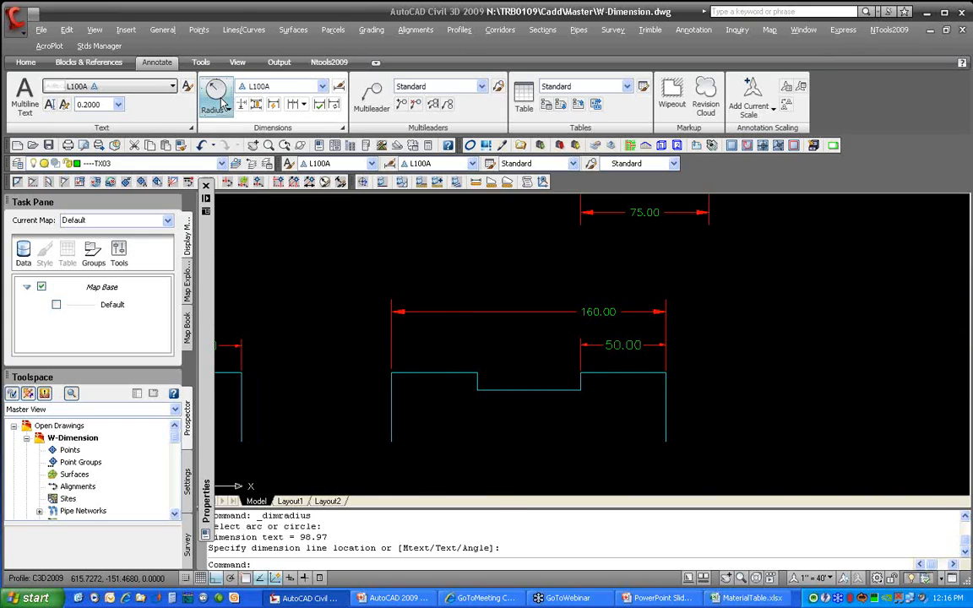
left_click(224, 106)
key("Escape")
left_click(227, 110)
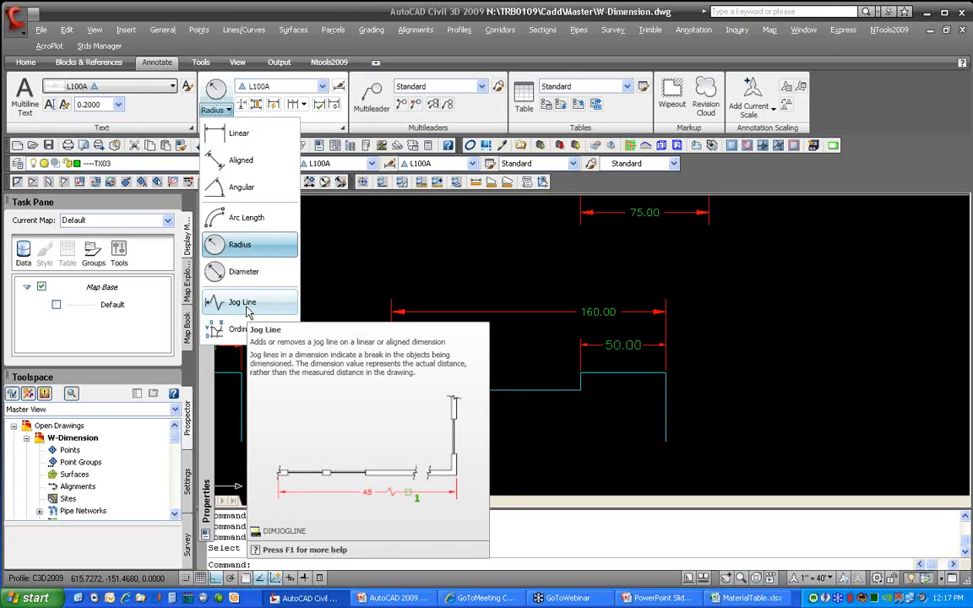
left_click(245, 303)
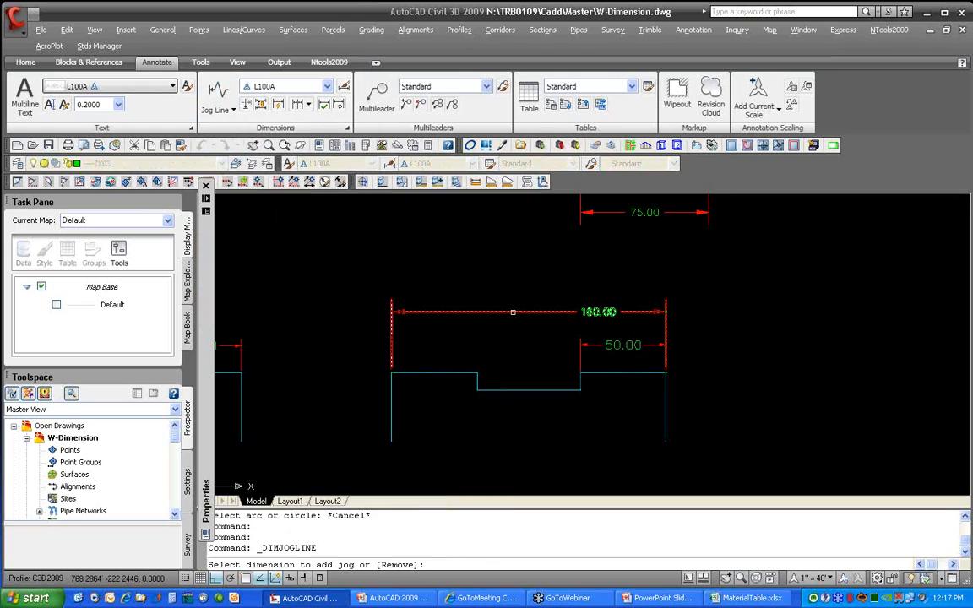
left_click(471, 312)
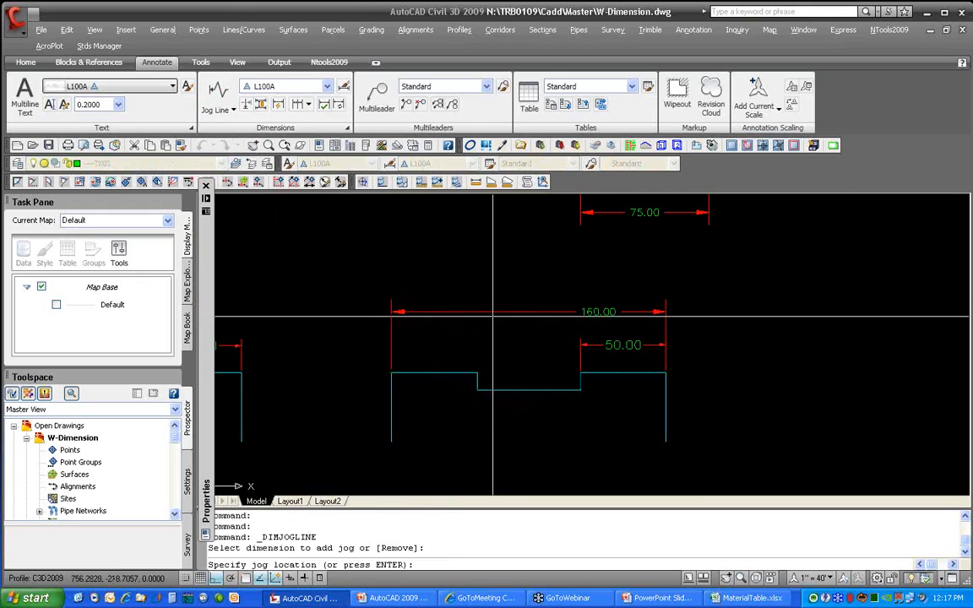
key("Return")
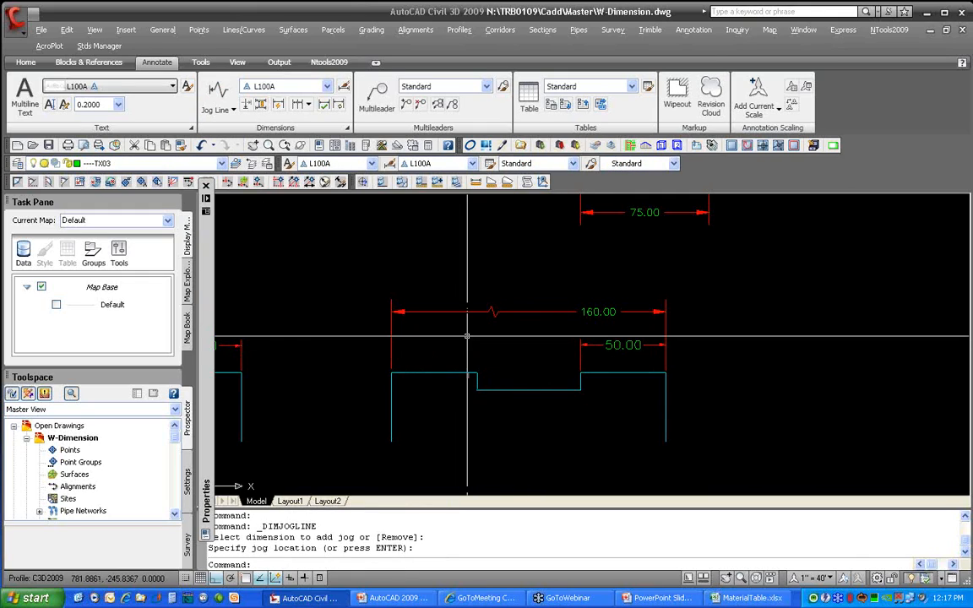
Move the jog on the 160.00 dimension closer to the dimension's left arrowhead
left_click(493, 312)
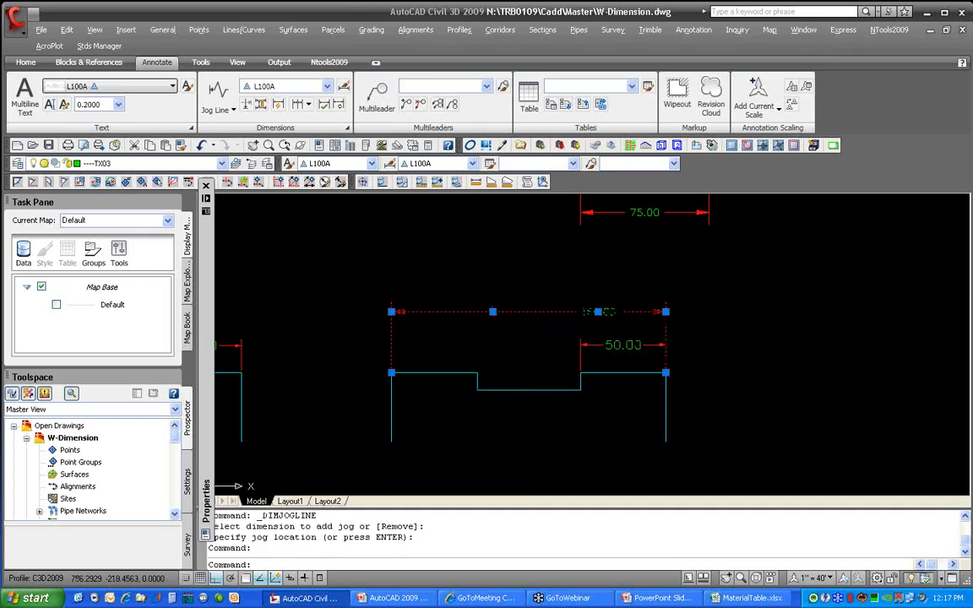
left_click(492, 312)
left_click(438, 313)
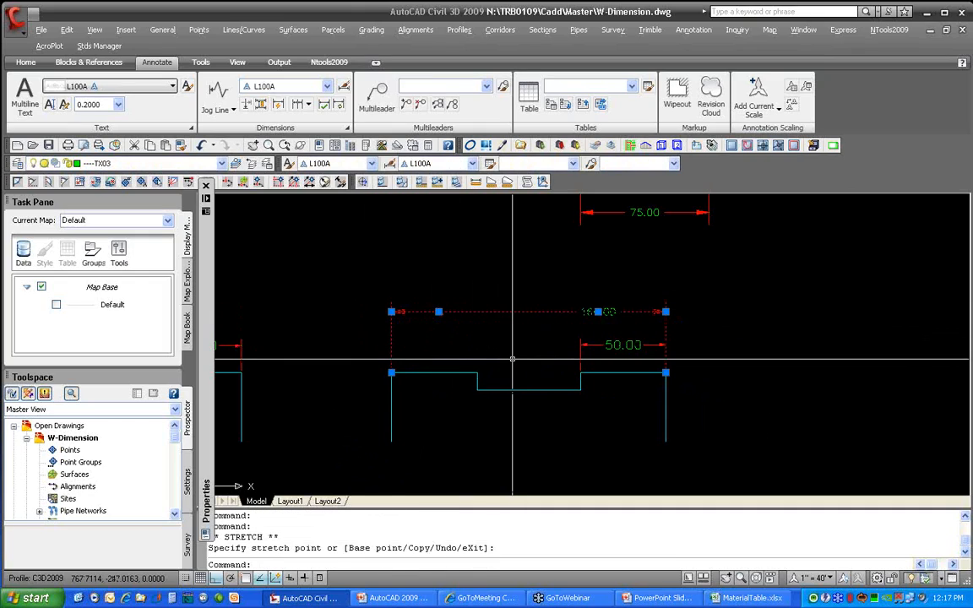
key("Escape")
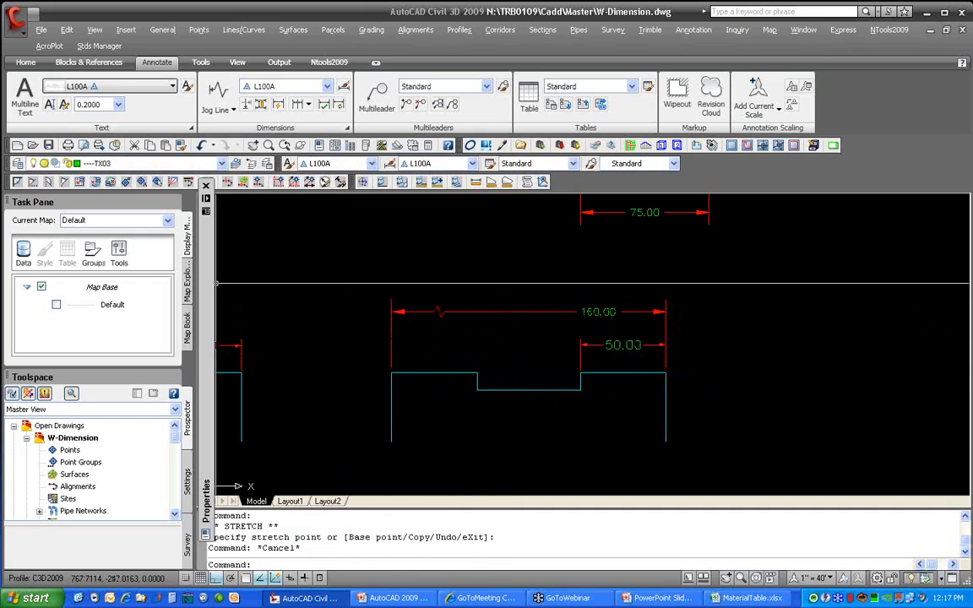
Remove the jog from the 160.00 dimension using the Jog Line command's Remove option
left_click(216, 93)
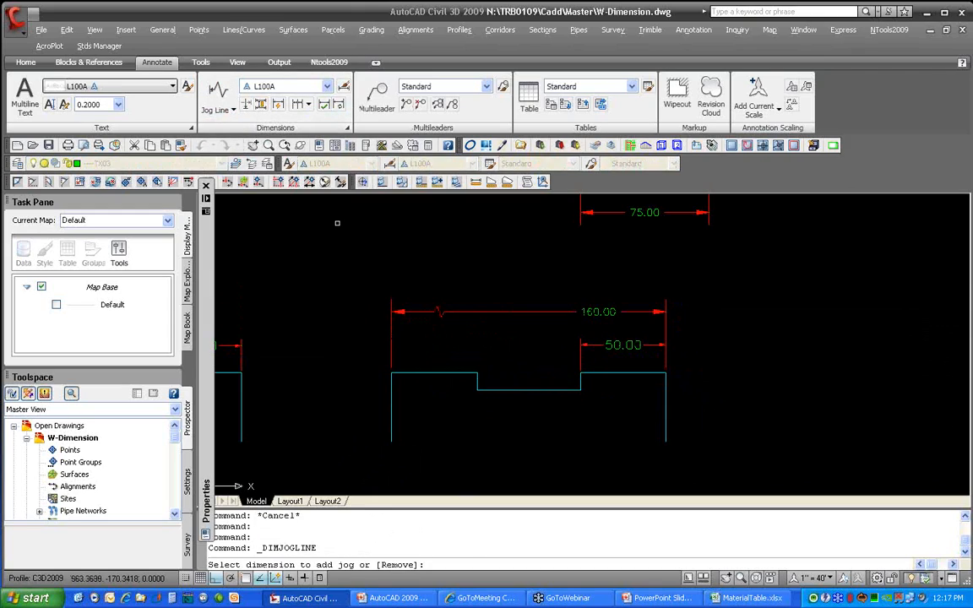
type("R")
key("Return")
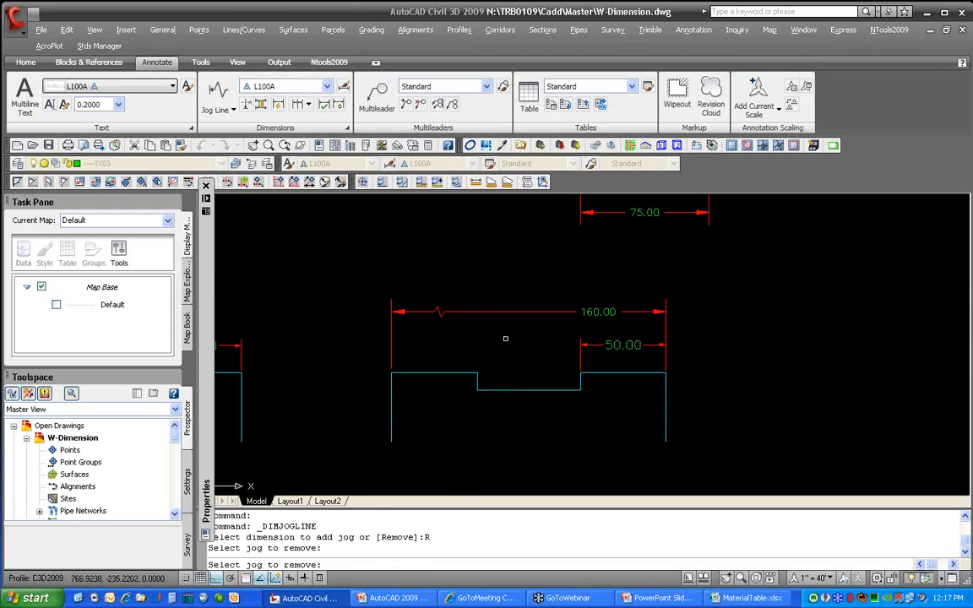
left_click(497, 312)
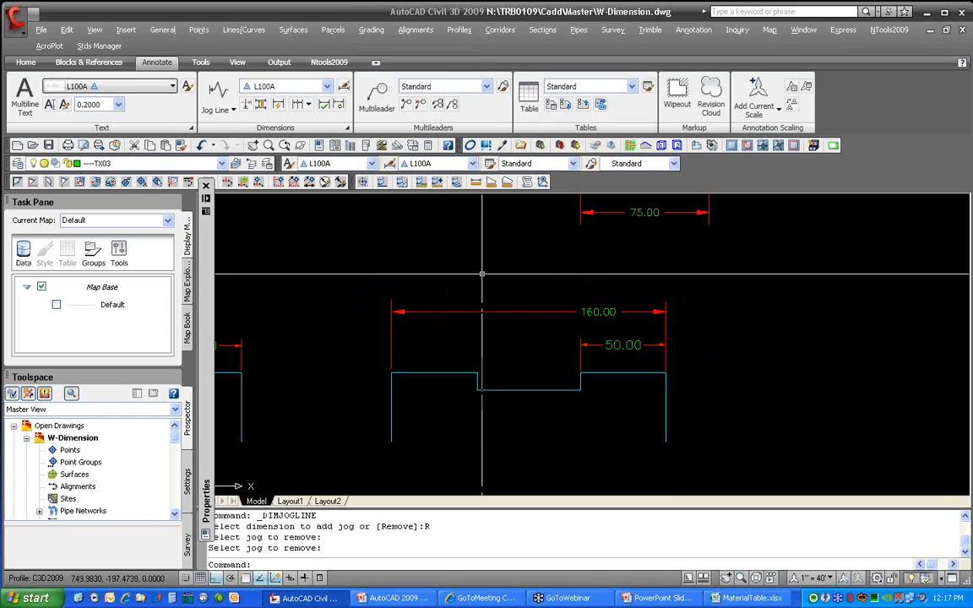
Break the vertical 68.00 dimension where its lower extension line crosses the extension line of the 75.00 dimension
mouse_move(513, 279)
middle_mouse_down()
mouse_move(484, 328)
mouse_move(431, 362)
mouse_move(419, 402)
middle_mouse_up()
scroll(414, 396, "down", 2)
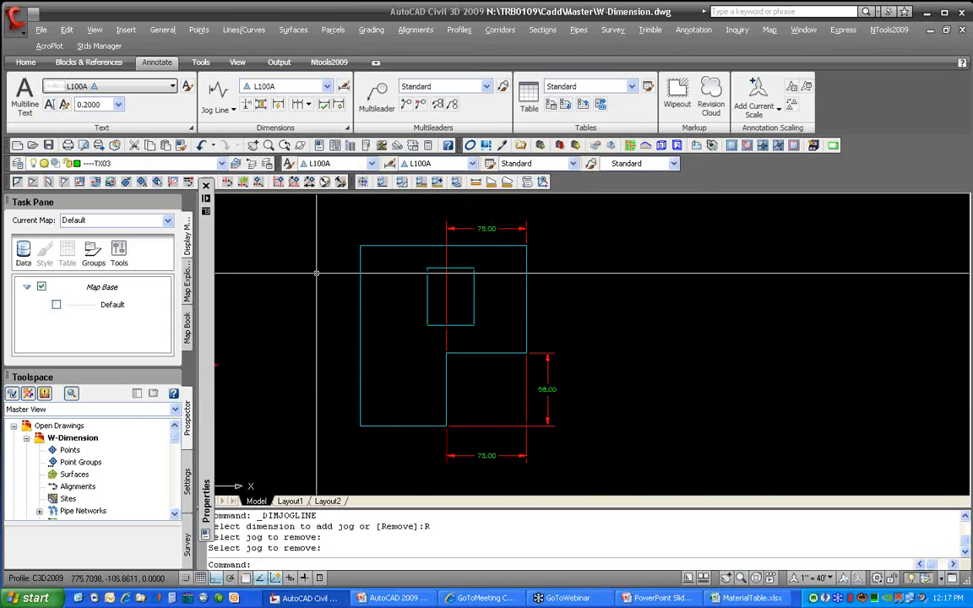
left_click(247, 106)
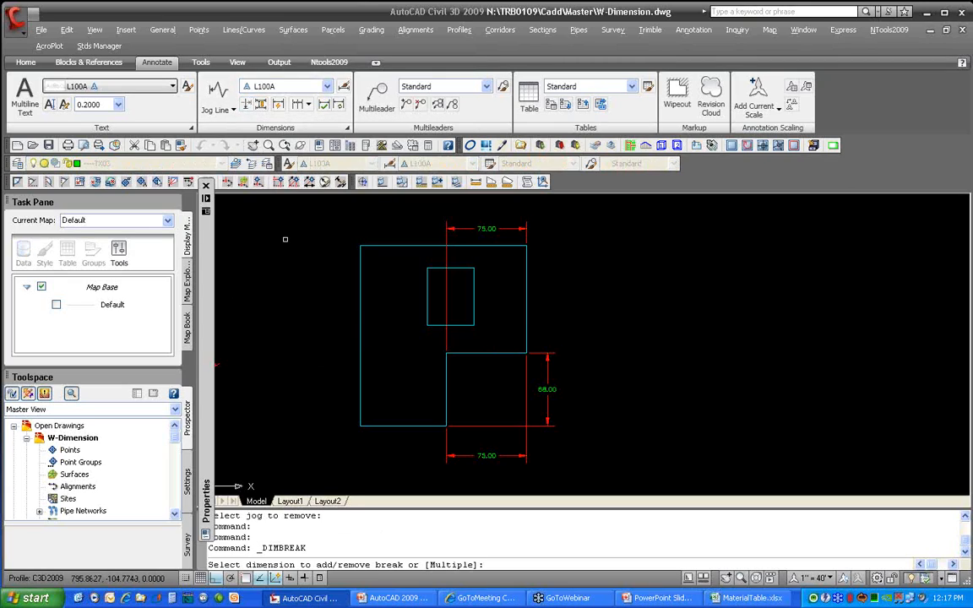
left_click(551, 414)
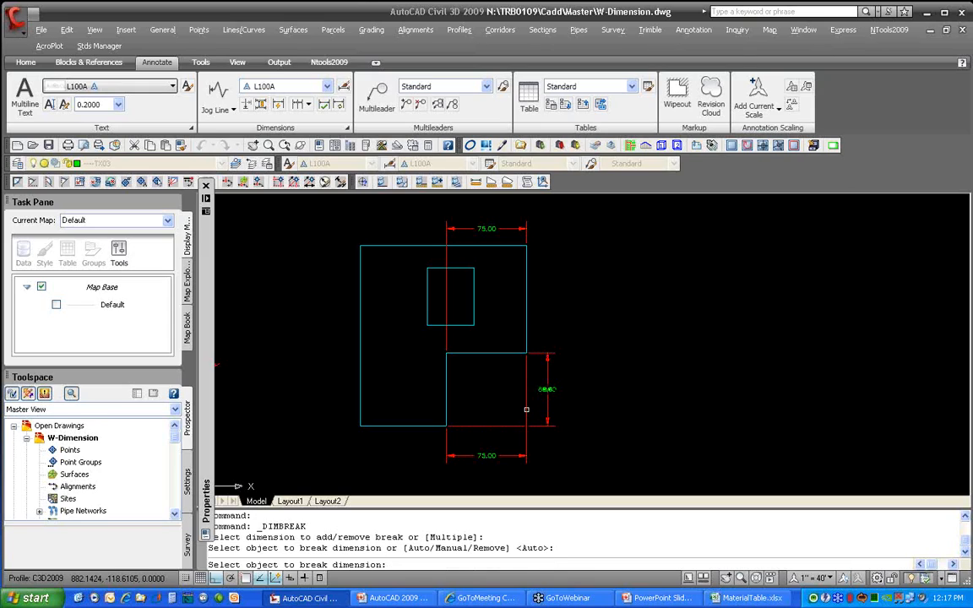
left_click(526, 408)
key("Return")
scroll(565, 455, "up", 6)
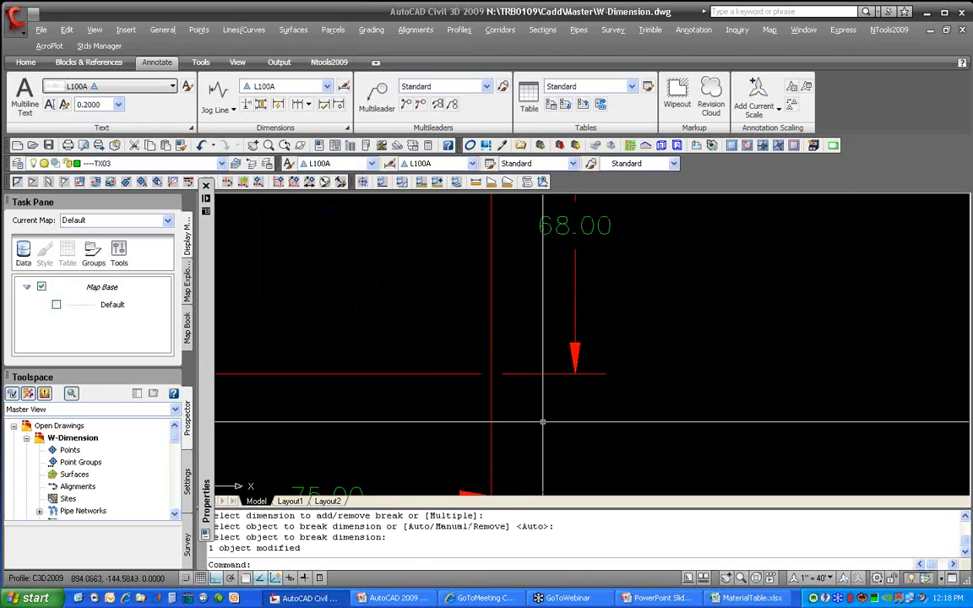
middle_click_drag(542, 419, 560, 358)
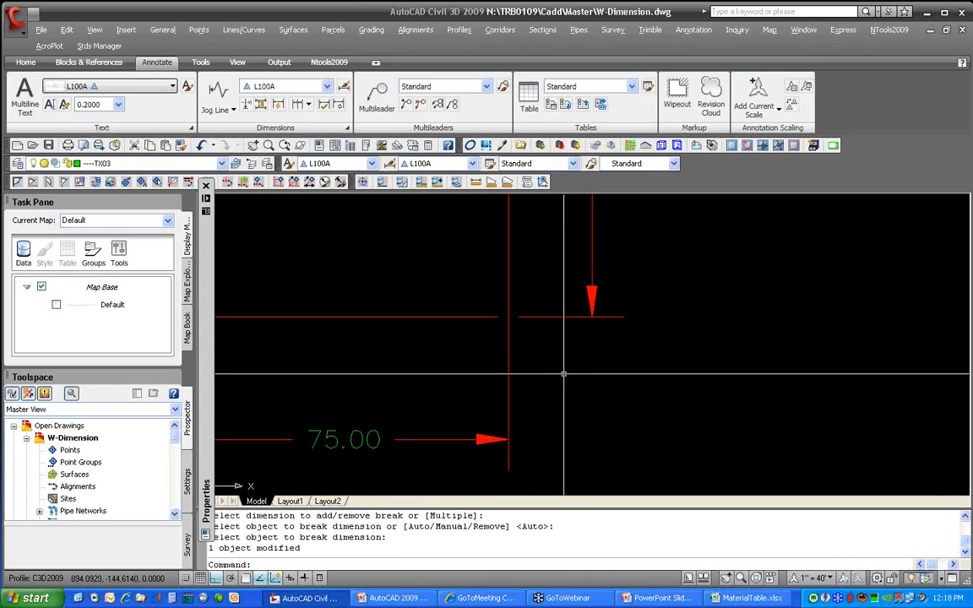
Switch the annotation scale to 1" = 20' and back to 1" = 40' to compare the dimension break gap
left_click(831, 578)
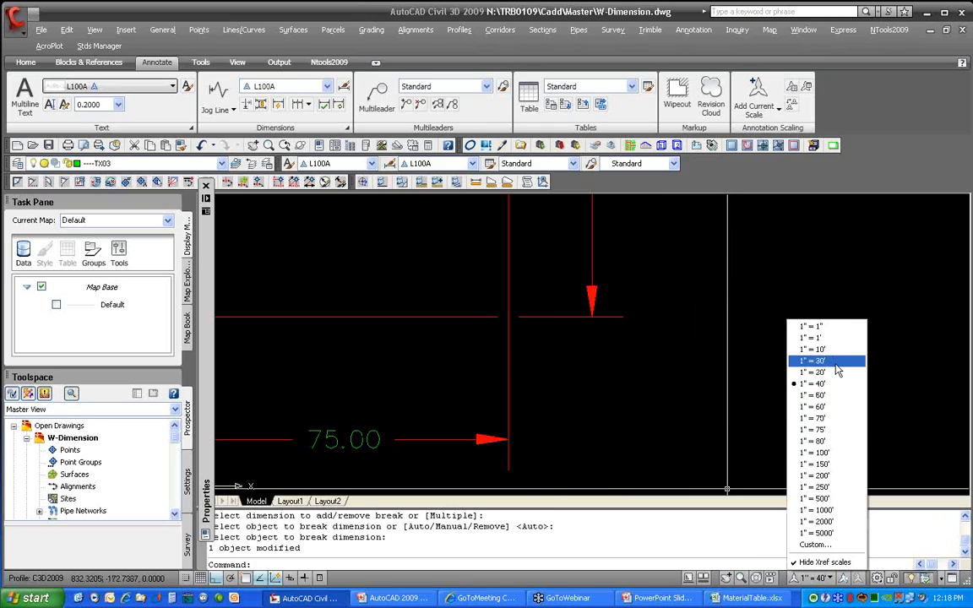
left_click(811, 360)
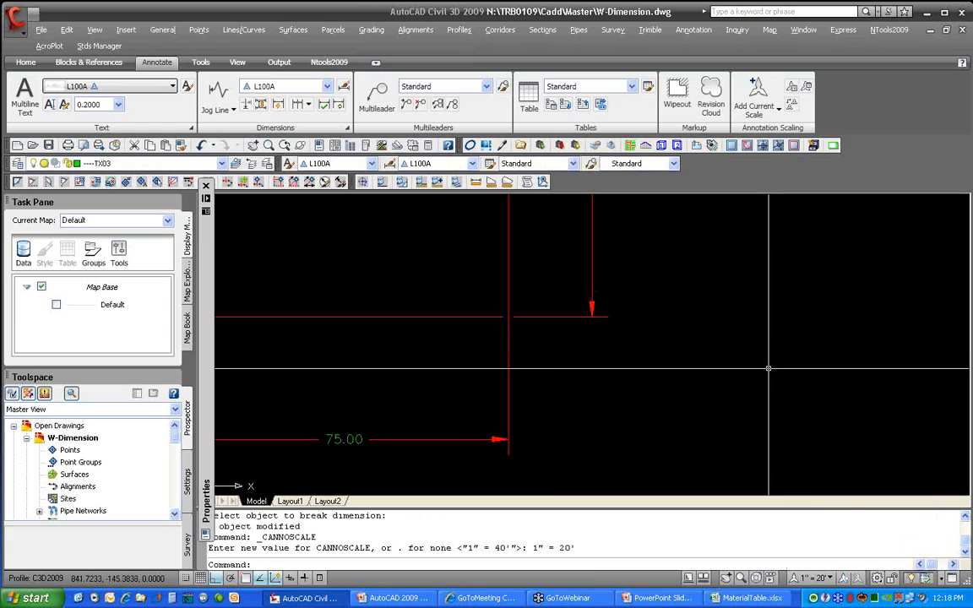
left_click(830, 579)
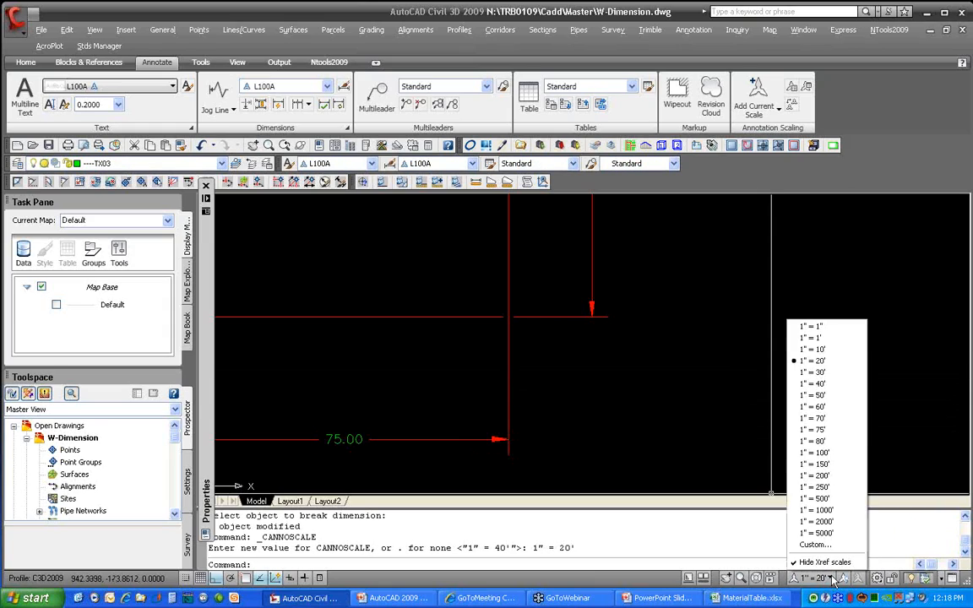
left_click(812, 383)
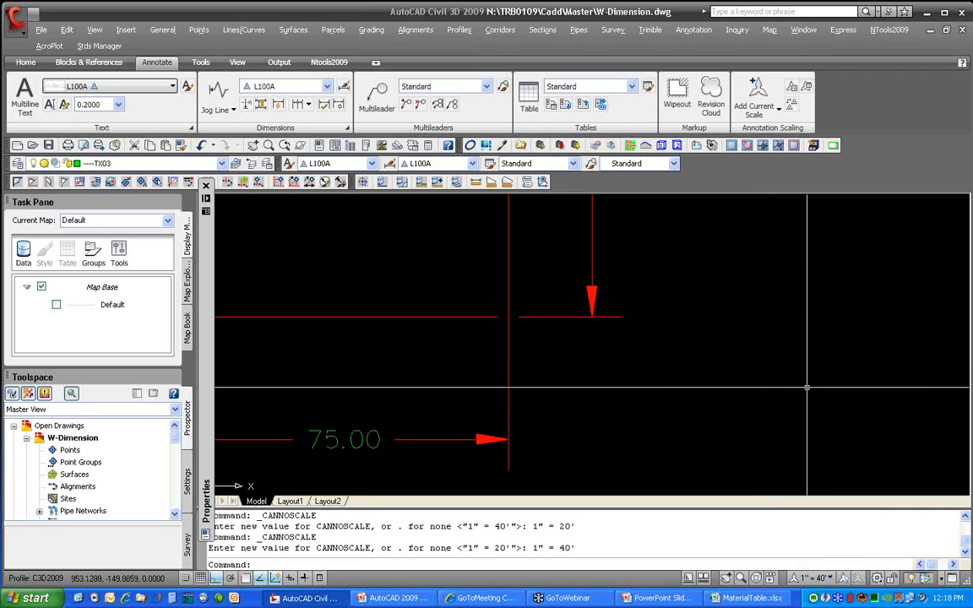
Break the upper 75.00 dimension automatically wherever its extension lines cross the outer outline and the inner rectangle
scroll(806, 388, "down", 4)
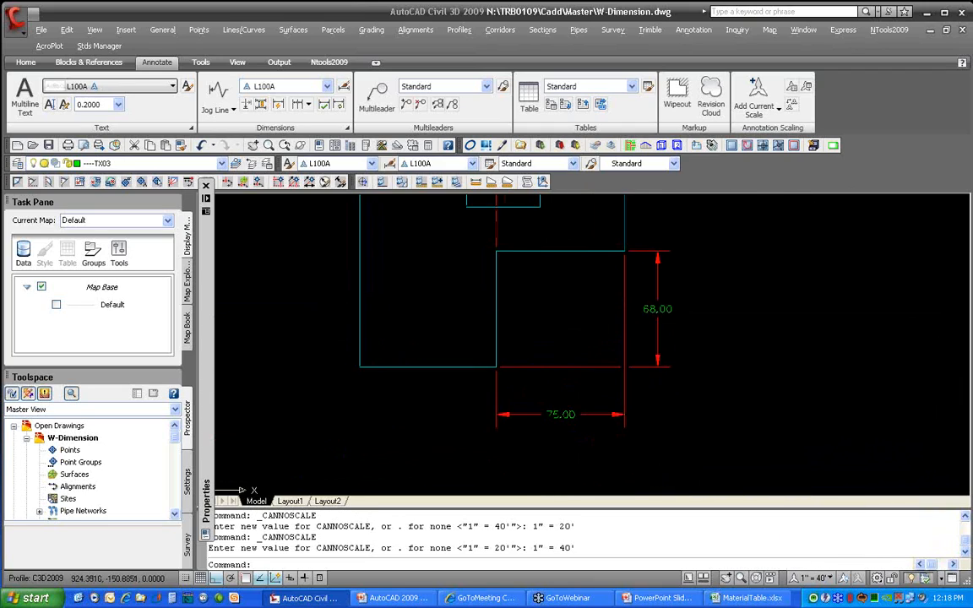
middle_click_drag(562, 316, 599, 456)
scroll(602, 455, "up", 3)
middle_click_drag(570, 340, 586, 450)
scroll(586, 446, "down", 4)
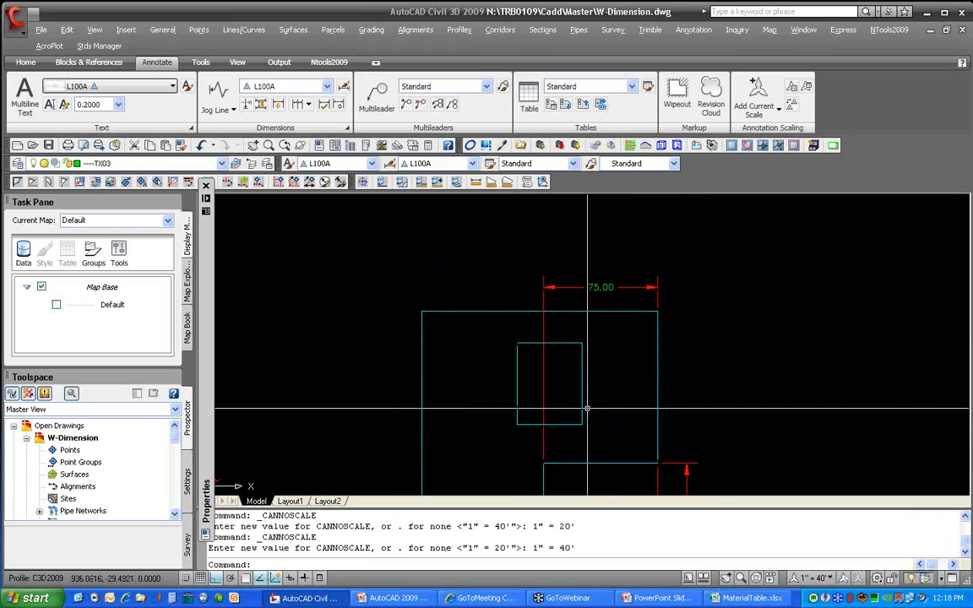
scroll(587, 409, "up", 2)
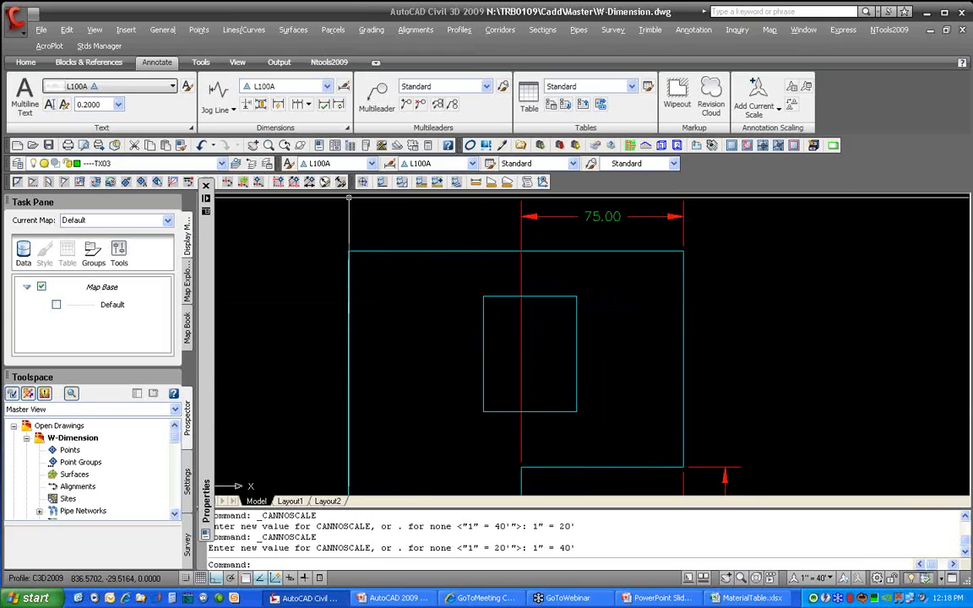
left_click(246, 108)
left_click(522, 231)
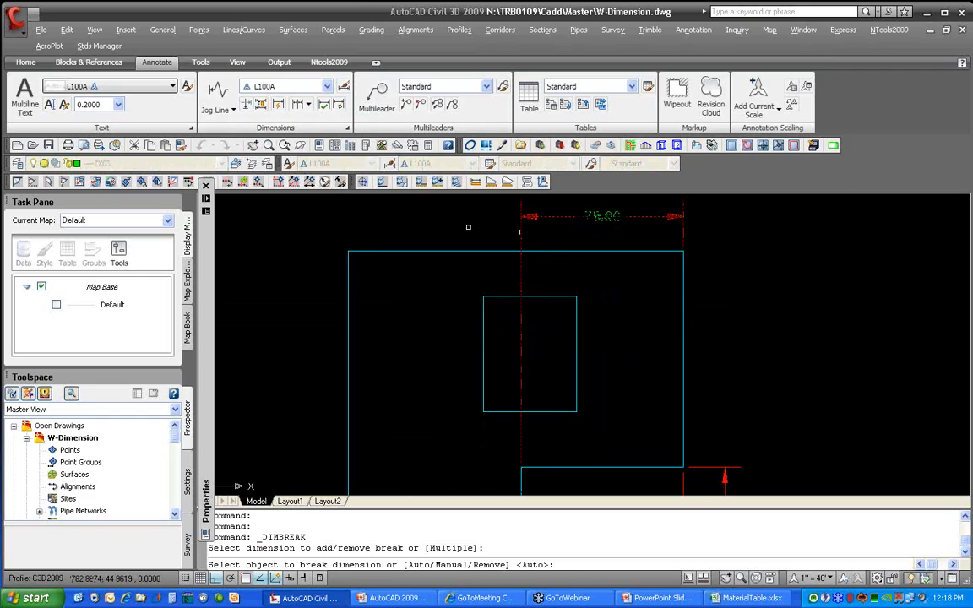
key("Return")
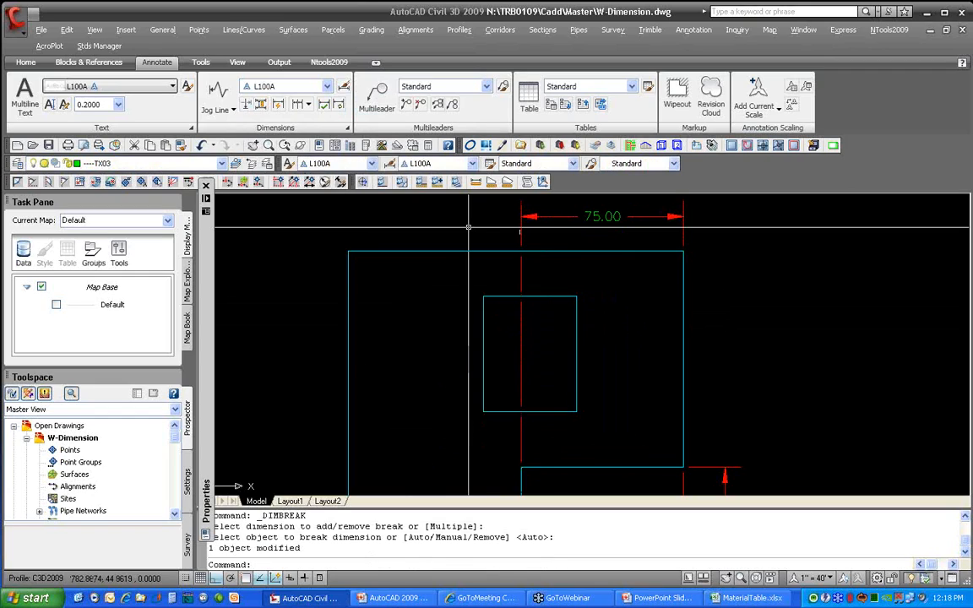
Move the inner rectangle horizontally to the right until it clears the upper 75.00 dimension's left extension line
scroll(508, 228, "up", 3)
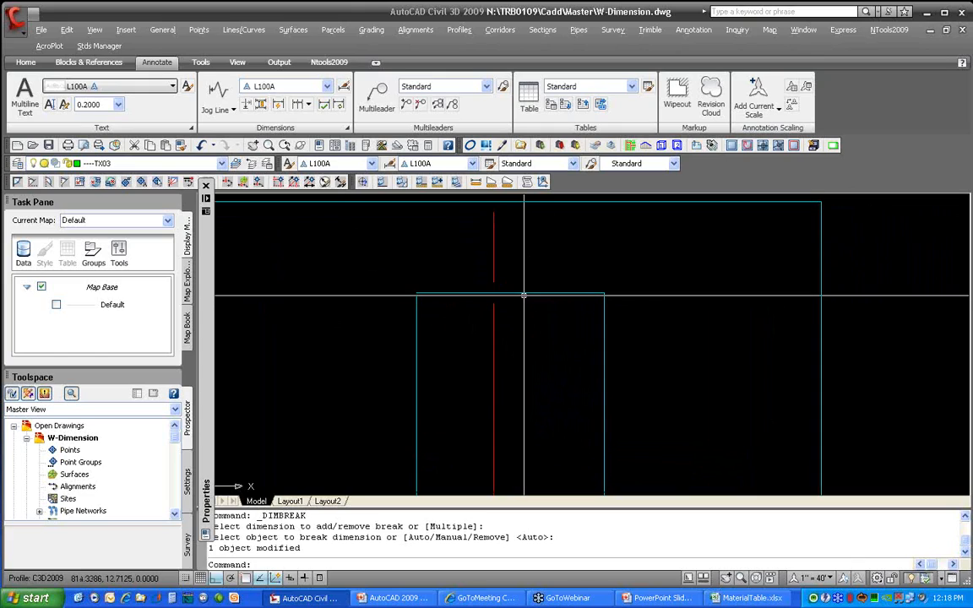
scroll(534, 347, "down", 2)
mouse_move(534, 350)
middle_mouse_down()
mouse_move(527, 297)
mouse_move(523, 304)
middle_mouse_up()
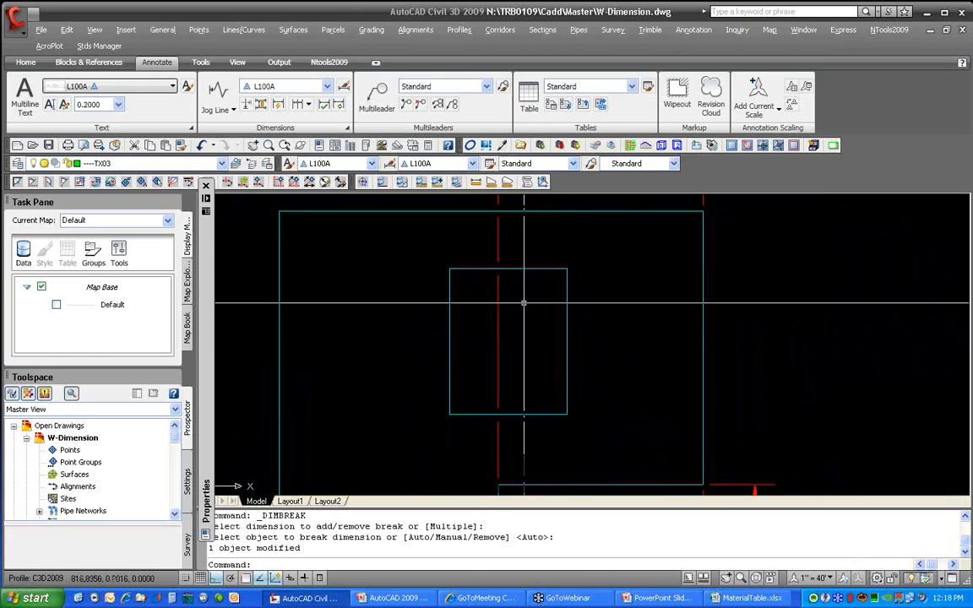
type("m")
key("Return")
left_click(565, 319)
key("Return")
left_click(531, 342)
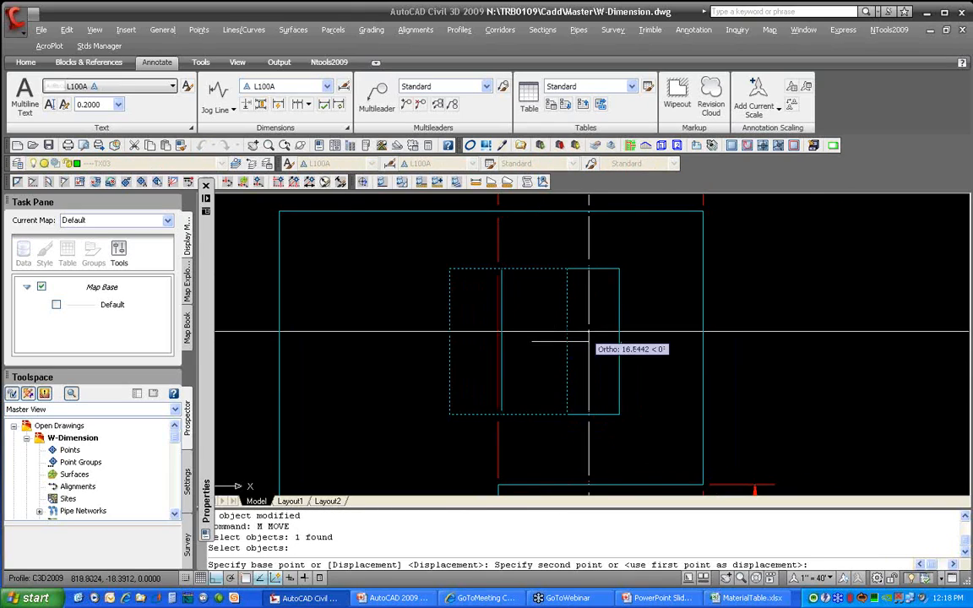
left_click(611, 350)
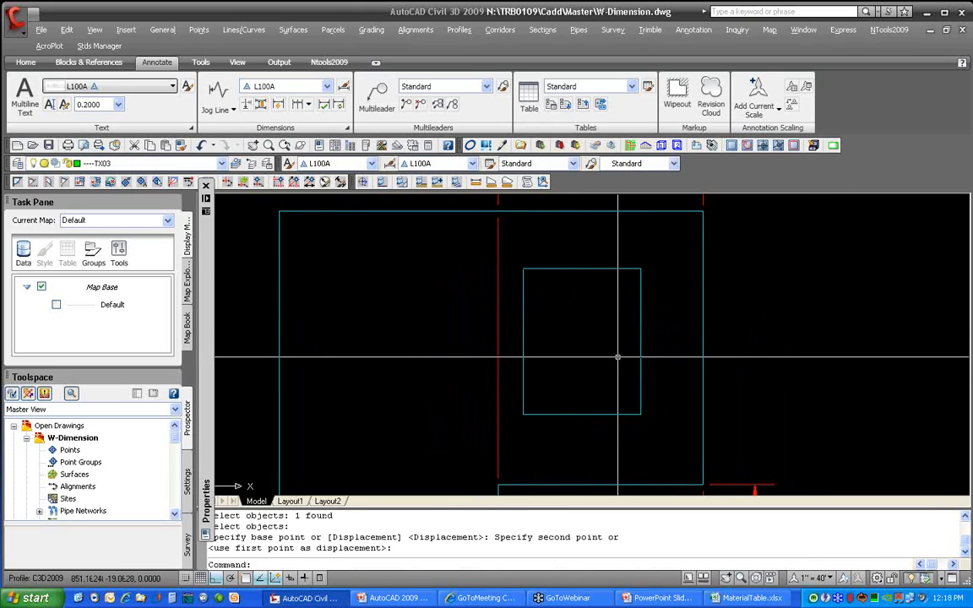
Move the inner rectangle back left and slightly up, with Ortho off, so it straddles the upper 75.00 dimension's left extension line
type("m")
key("Return")
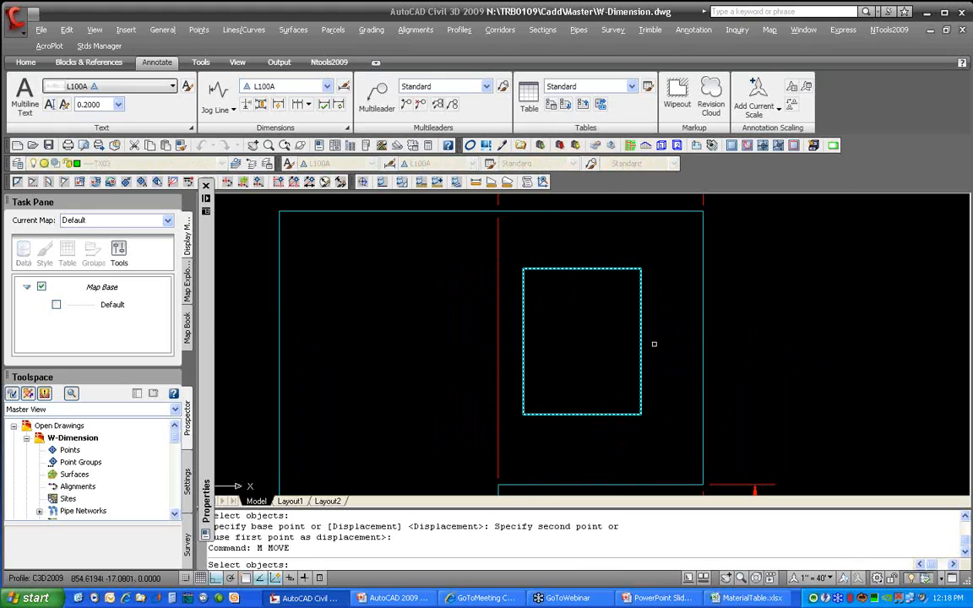
left_click(641, 347)
key("Return")
left_click(628, 346)
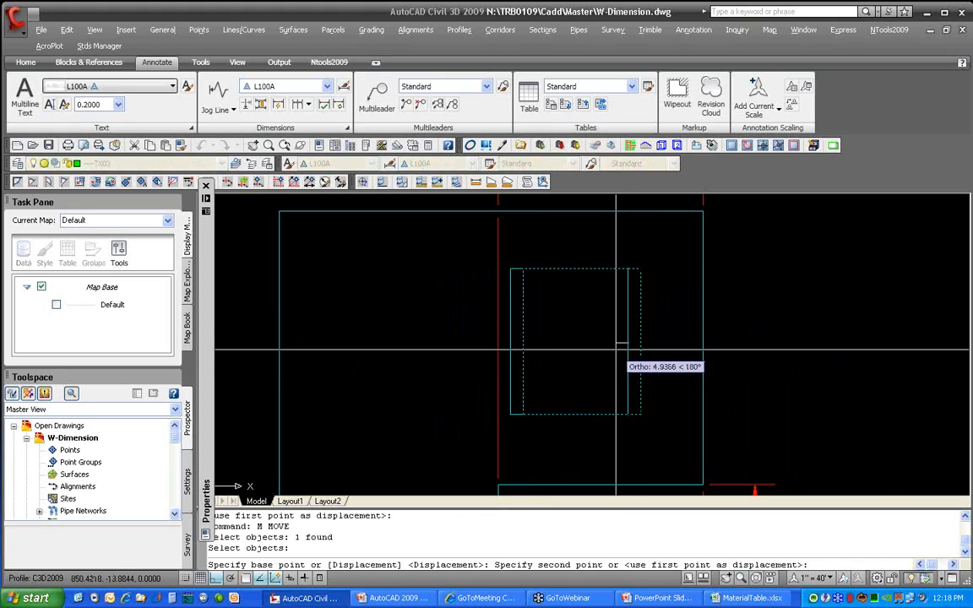
key("F8")
left_click(563, 360)
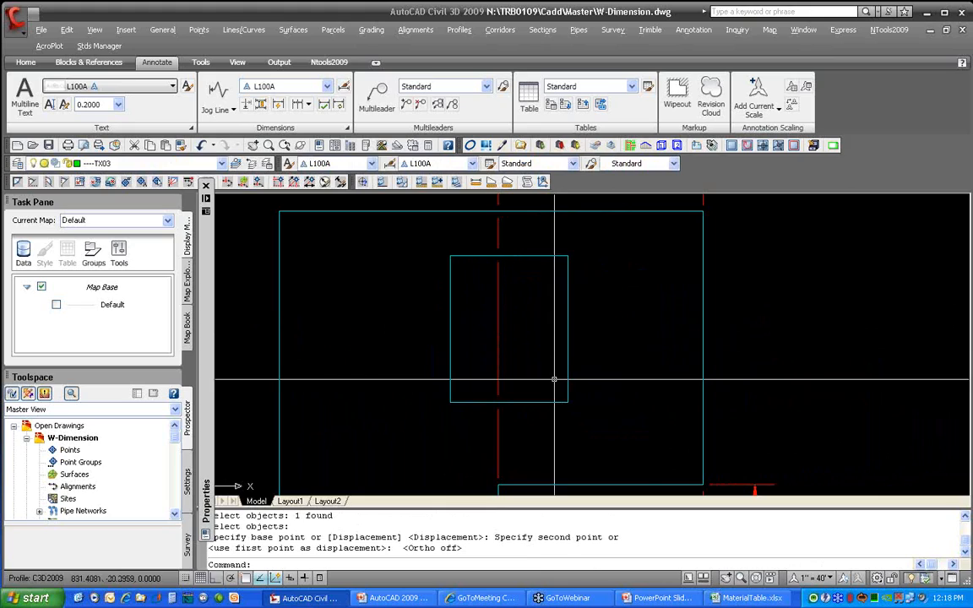
Move the inner rectangle down along the broken extension line, keeping it across that line
left_click(567, 365)
key("Return")
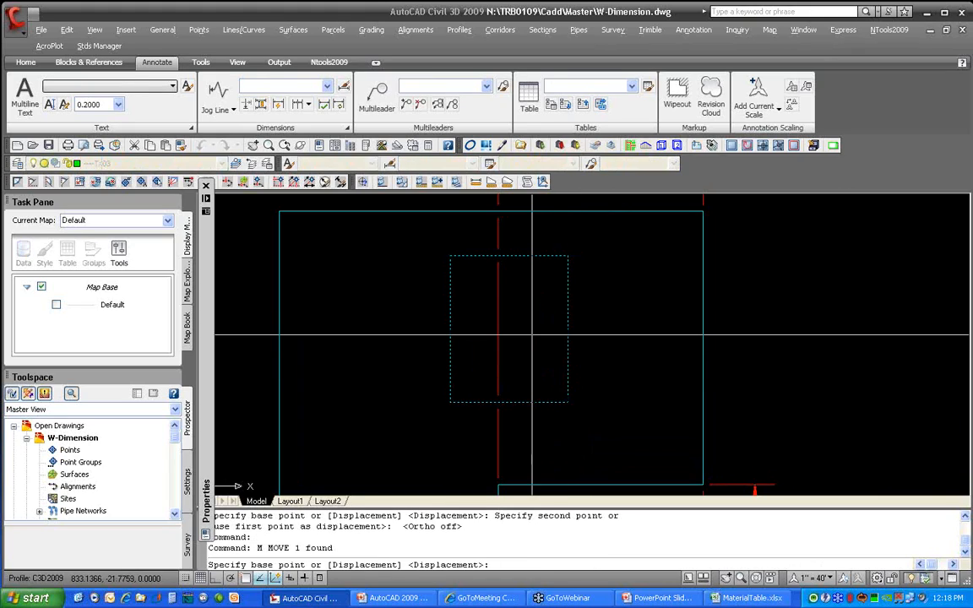
left_click(532, 336)
left_click(533, 371)
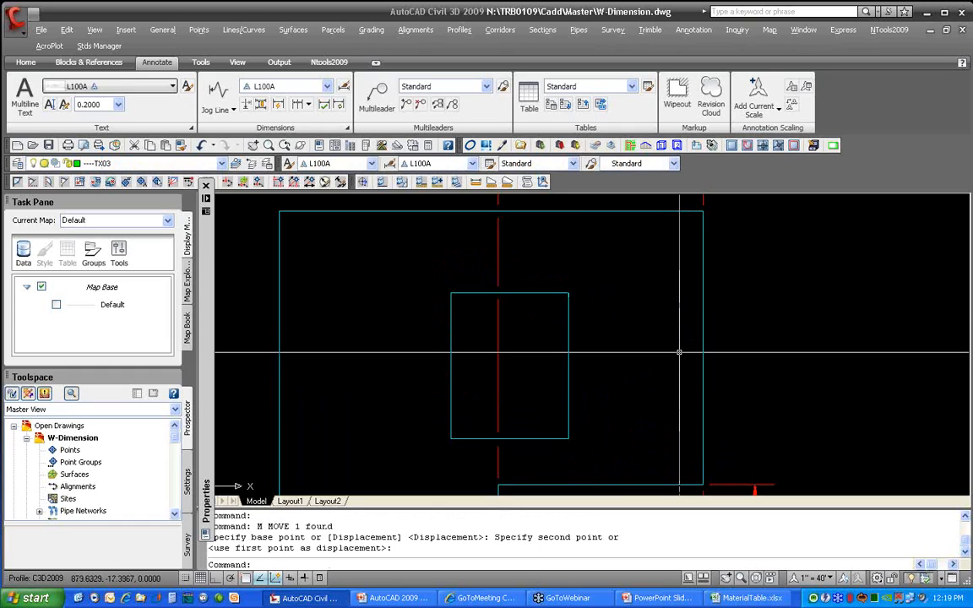
scroll(625, 279, "down", 3)
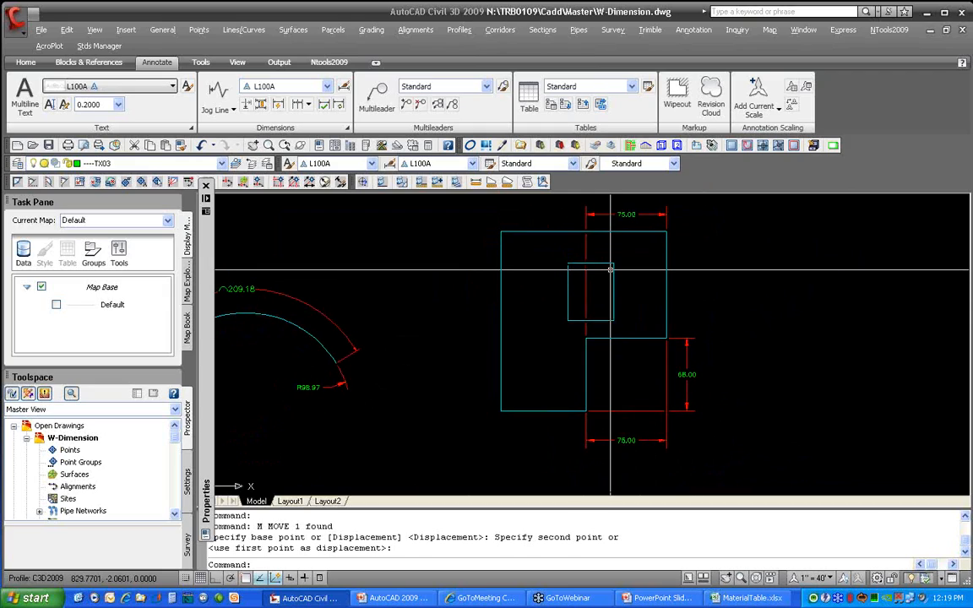
Close W-Dimension.dwg without saving the changes and open W-Tables.dwg from the Master folder
left_click(962, 30)
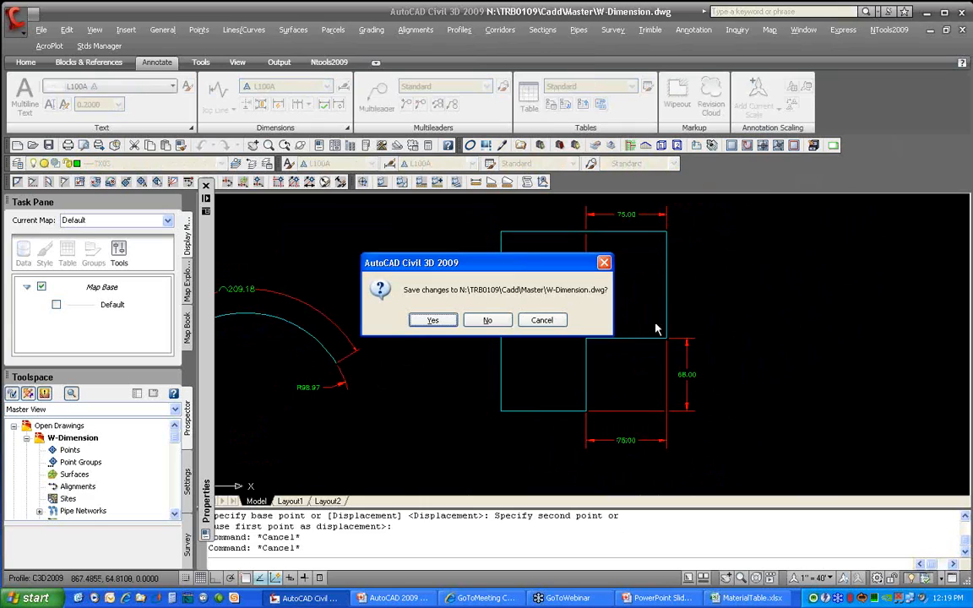
left_click(487, 321)
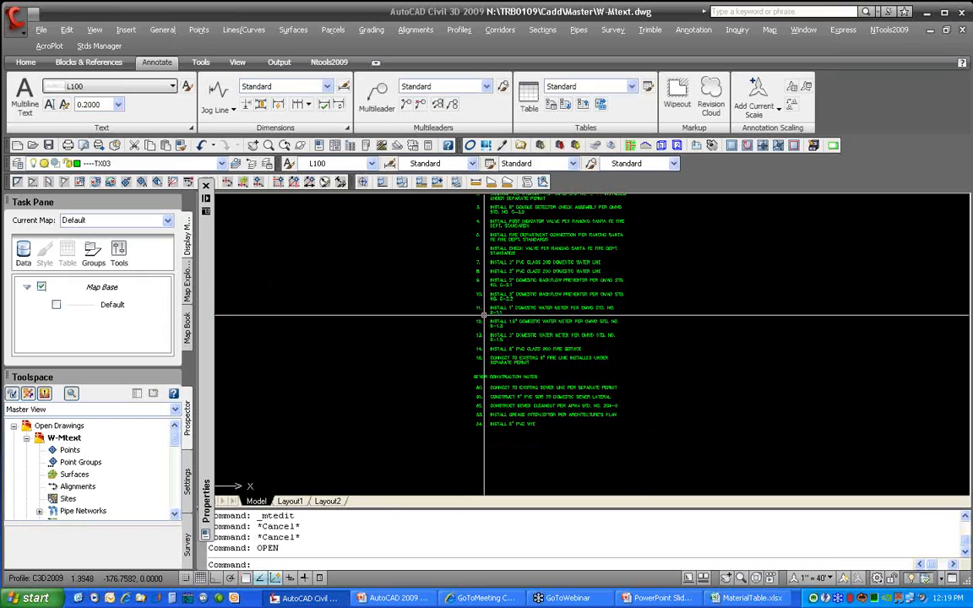
left_click(33, 145)
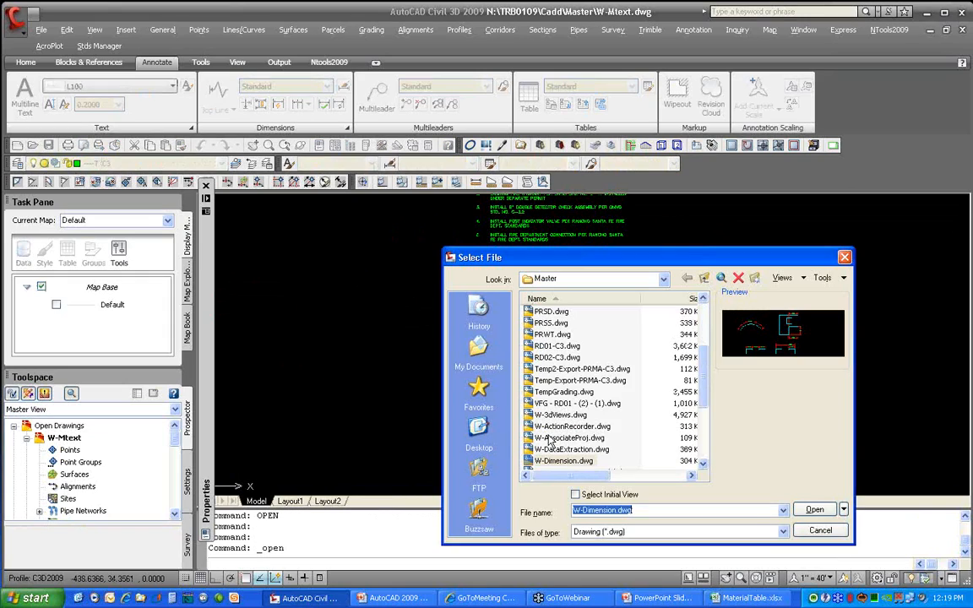
left_click_drag(702, 395, 703, 453)
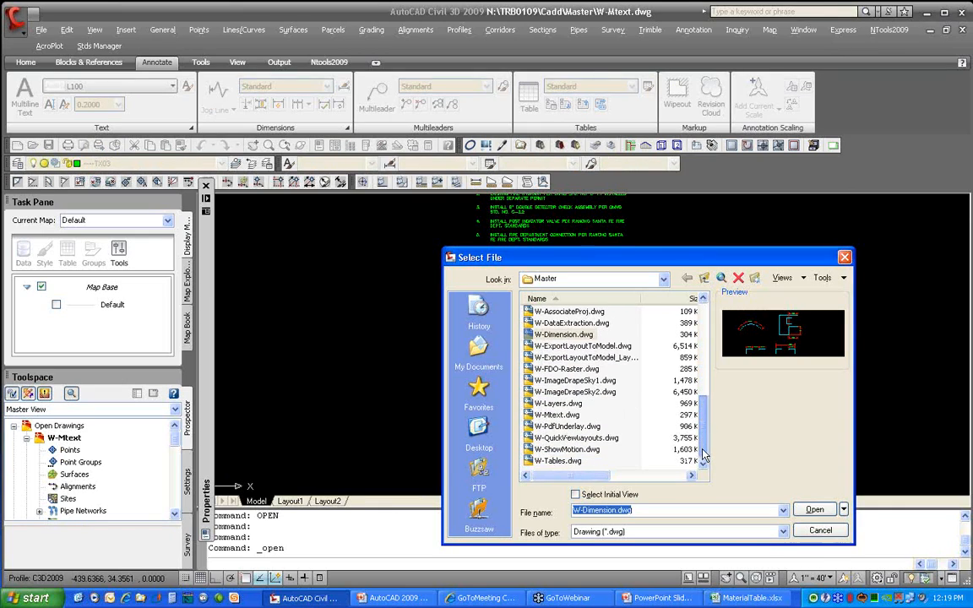
double_click(561, 461)
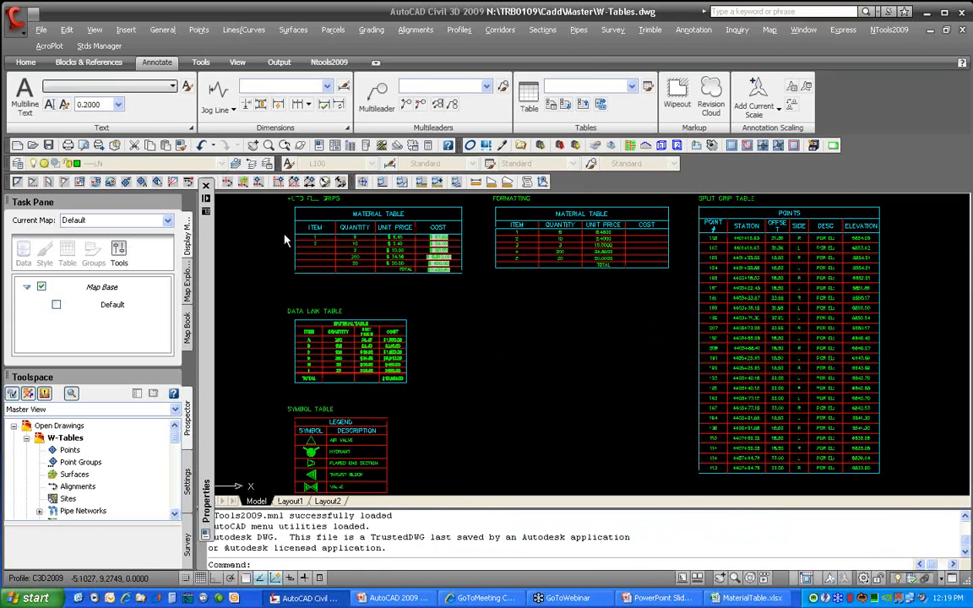
Auto-fill the Item column of the Auto Fill Grips material table from cells A3 and A4 down to row 7
scroll(334, 305, "up", 5)
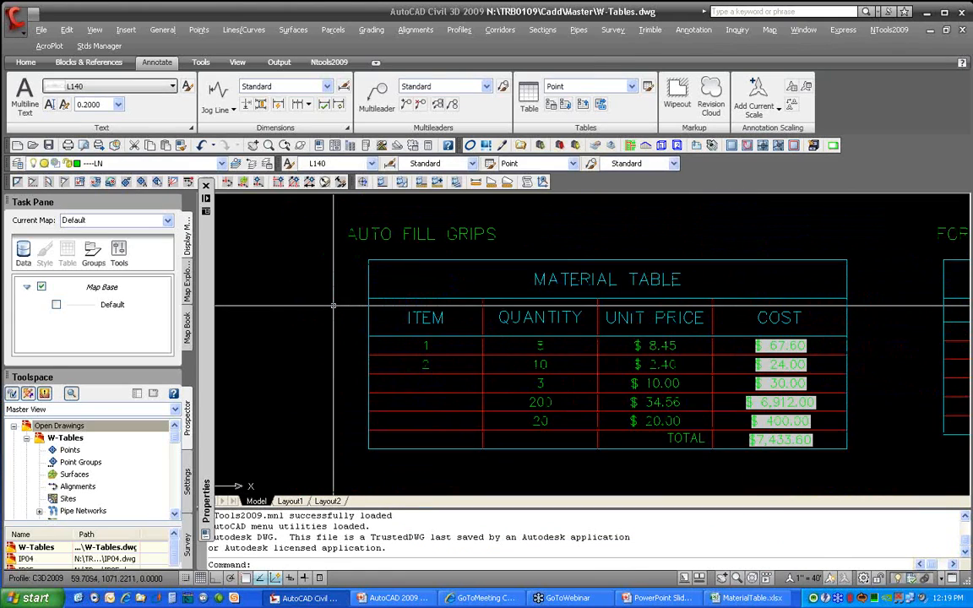
middle_click_drag(334, 305, 316, 301)
middle_click_drag(406, 318, 418, 335)
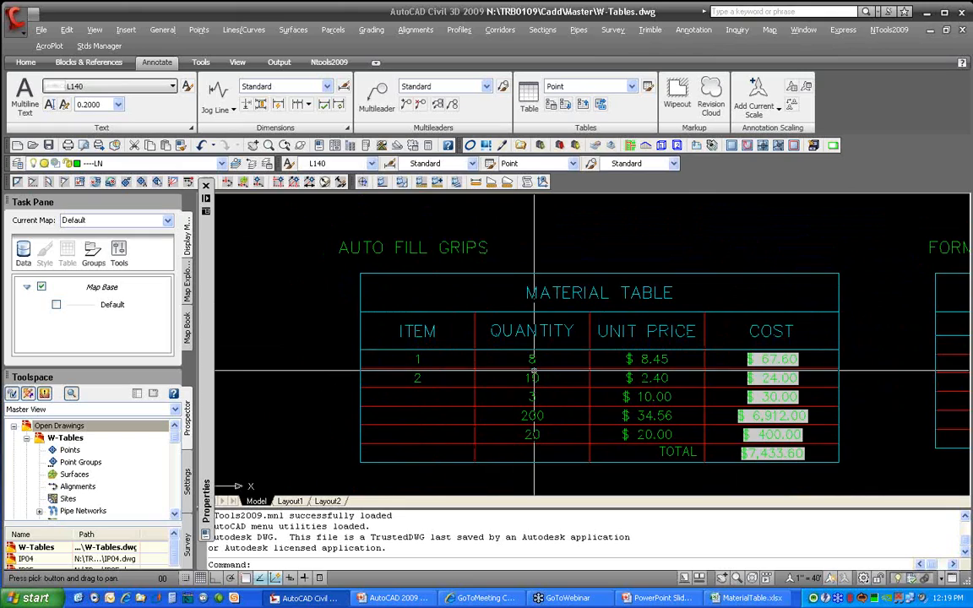
double_click(416, 360)
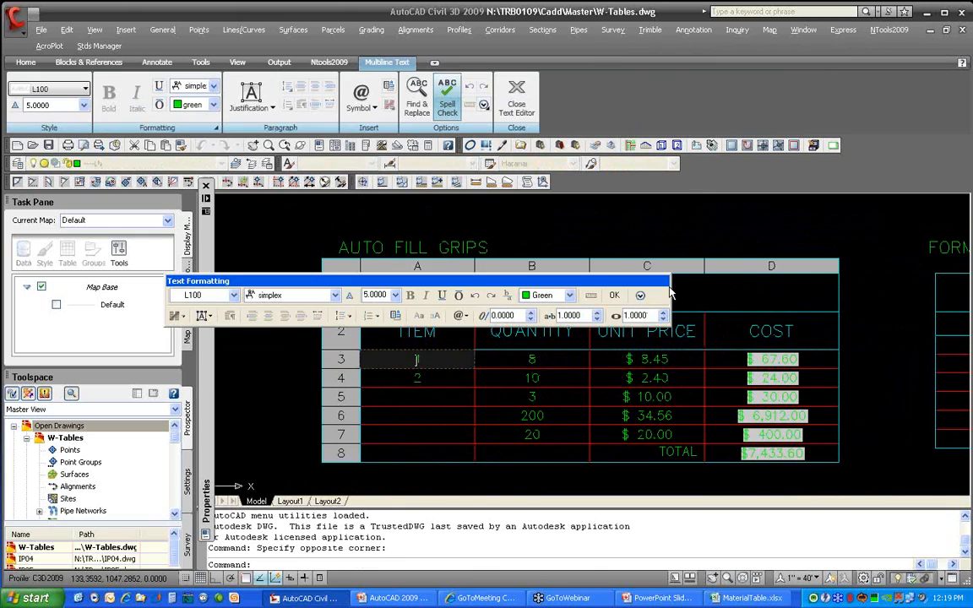
left_click(616, 296)
left_click(420, 362)
left_click(452, 360)
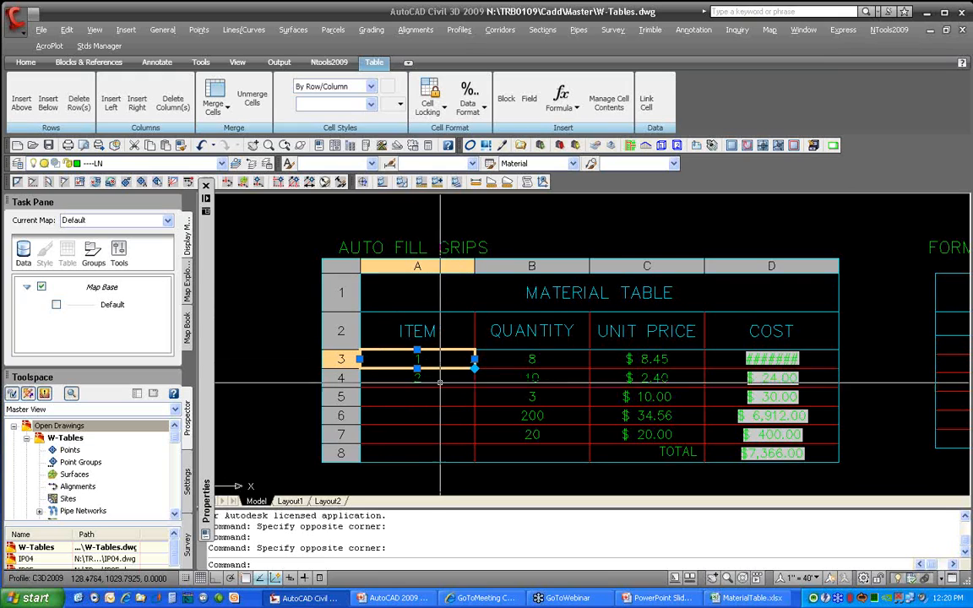
left_click_drag(430, 360, 417, 377)
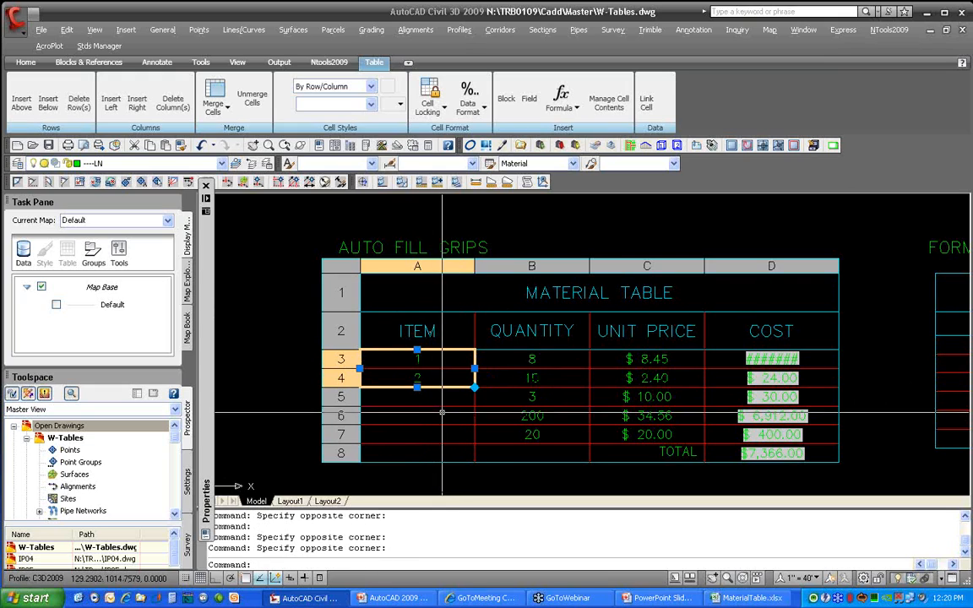
middle_click_drag(481, 404, 477, 370)
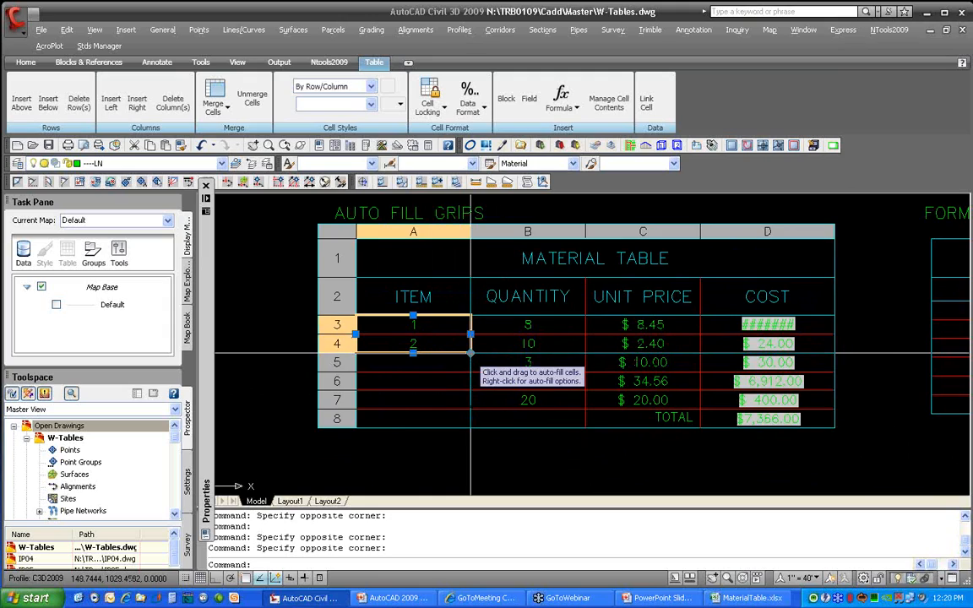
left_click(471, 352)
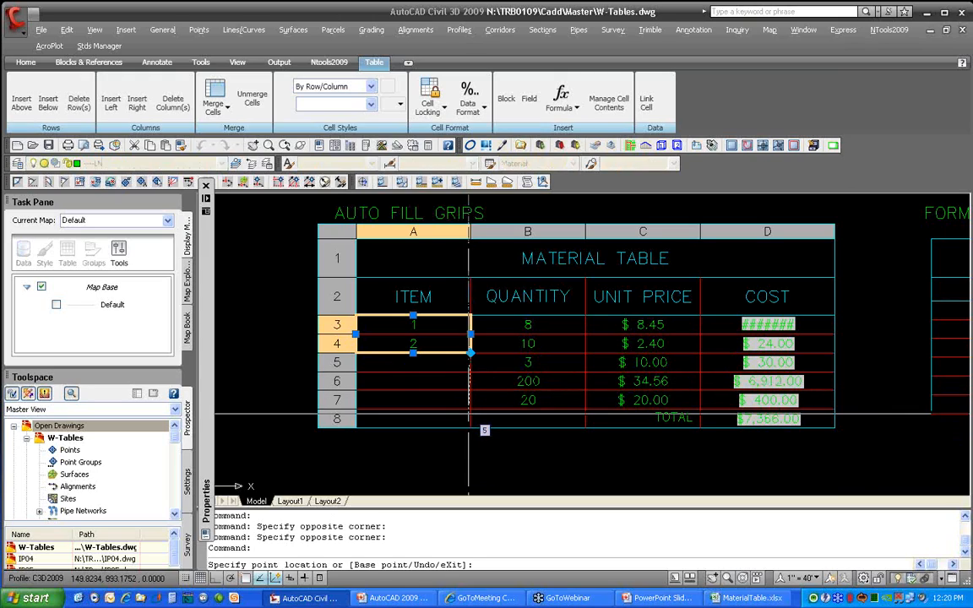
left_click(469, 405)
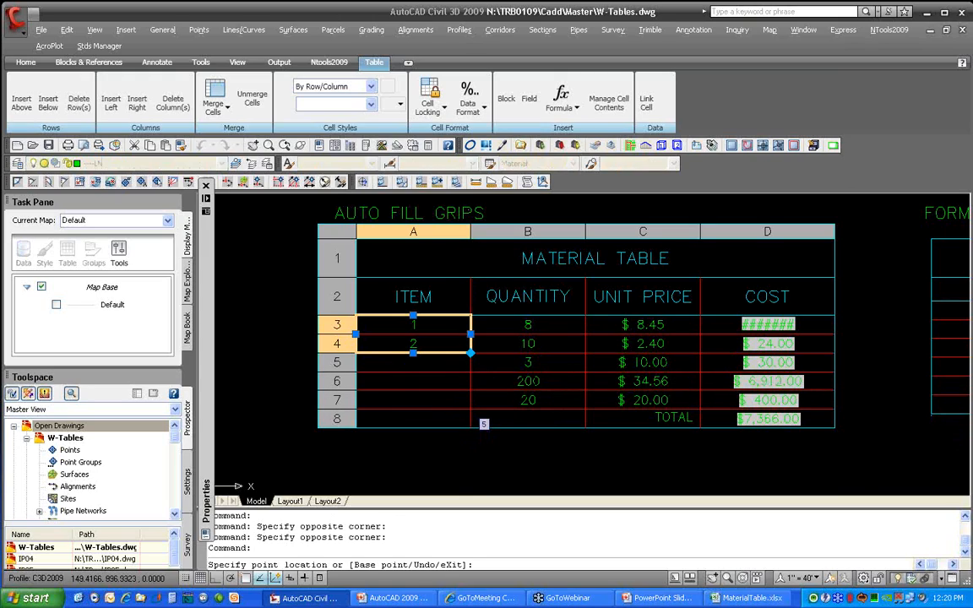
key("Escape")
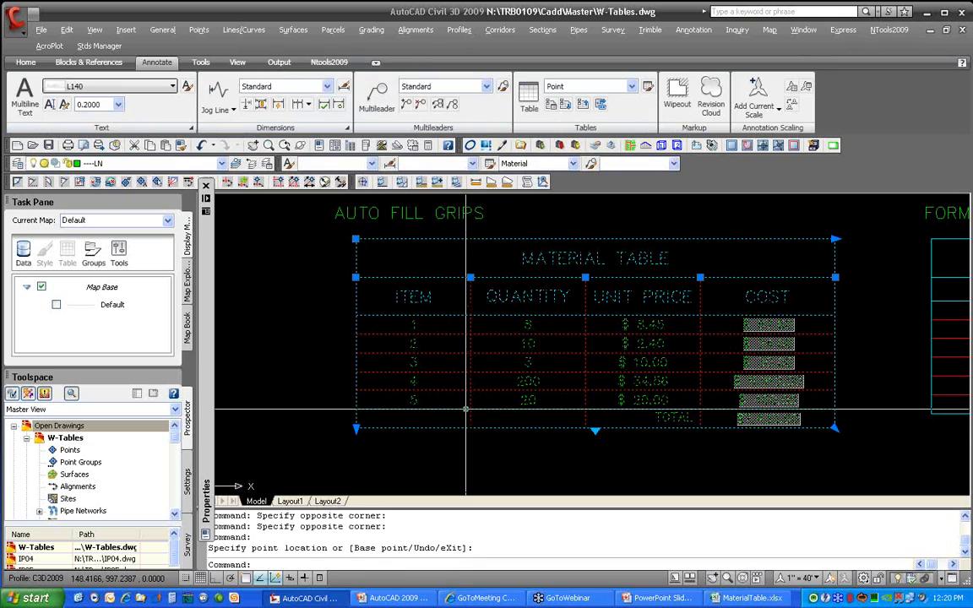
key("Escape")
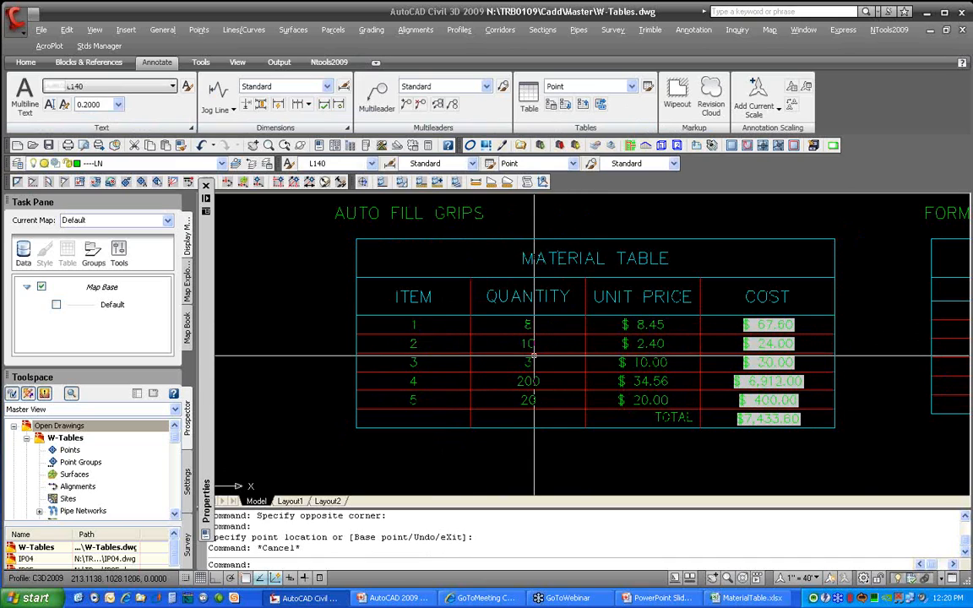
Format the Unit Price and Cost cells C3 to D7 of the Formatting table as Currency with 0.00 precision and the $ symbol
mouse_move(587, 362)
middle_mouse_down()
mouse_move(393, 372)
mouse_move(302, 364)
middle_mouse_up()
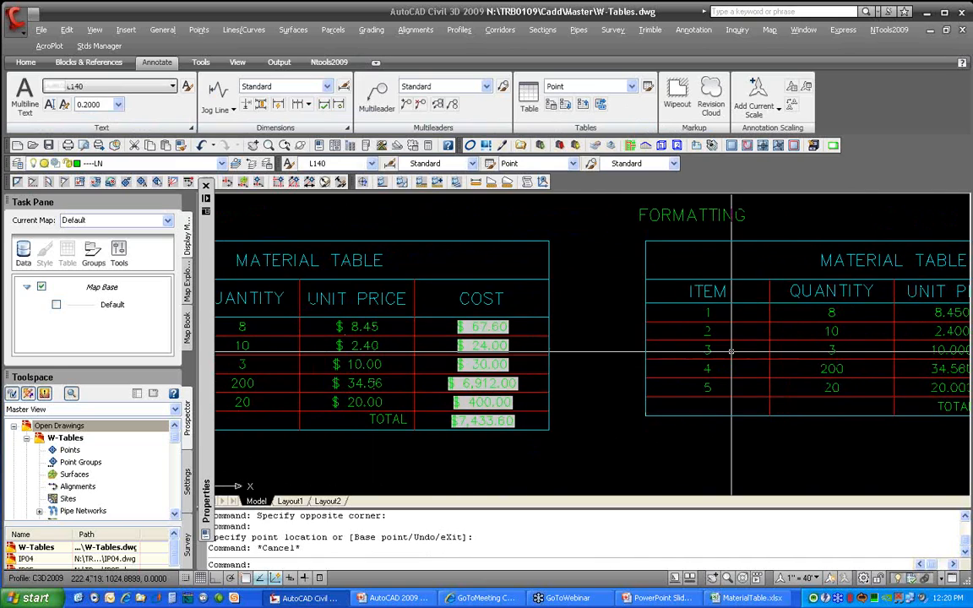
mouse_move(732, 351)
middle_mouse_down()
mouse_move(651, 362)
mouse_move(367, 359)
middle_mouse_up()
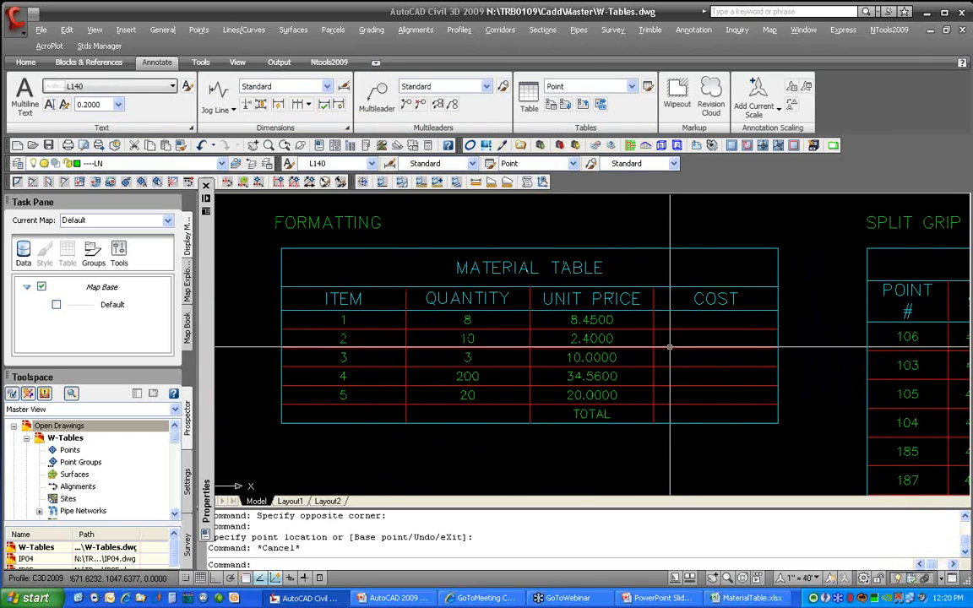
left_click(712, 319)
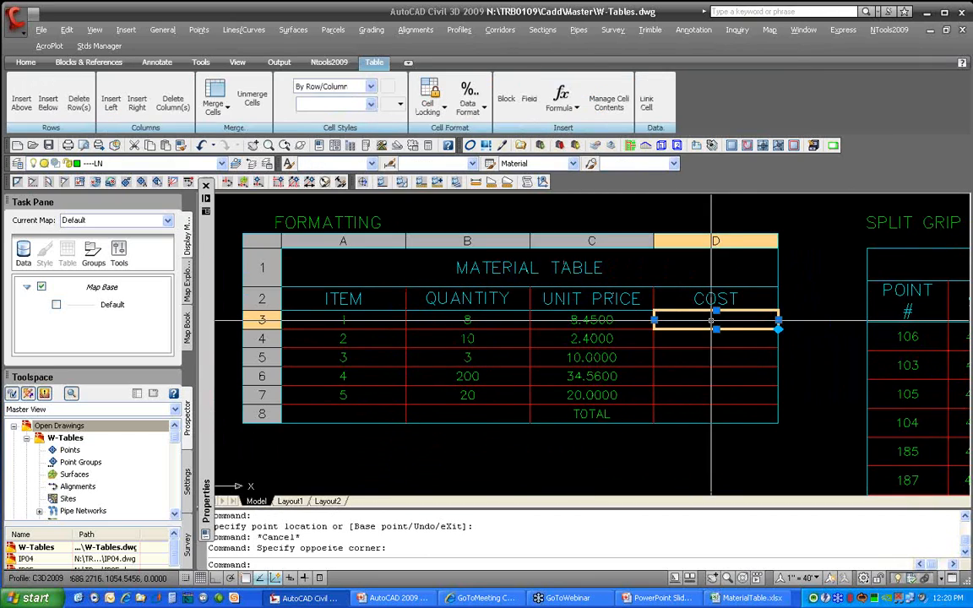
left_click_drag(727, 315, 578, 395)
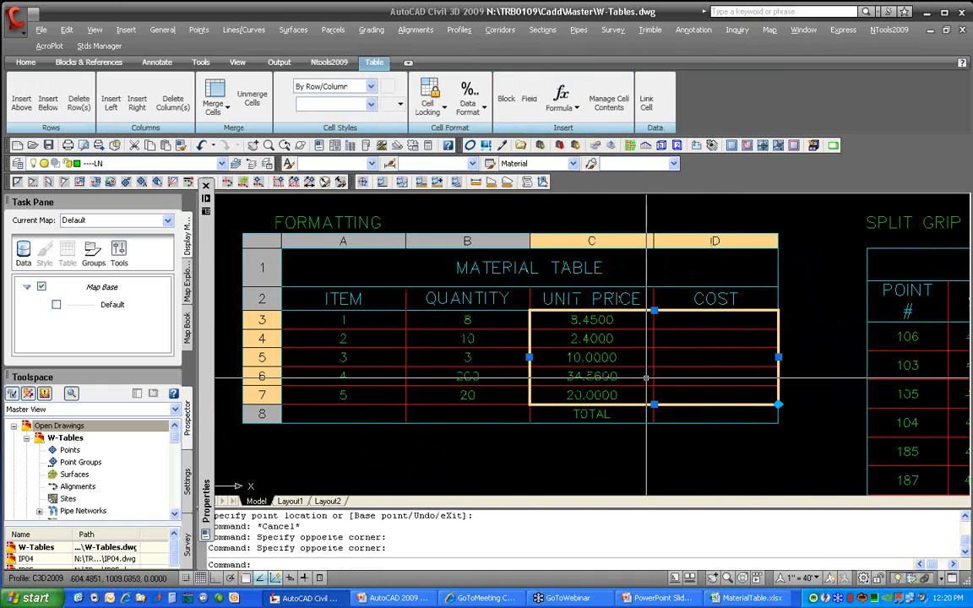
right_click(640, 246)
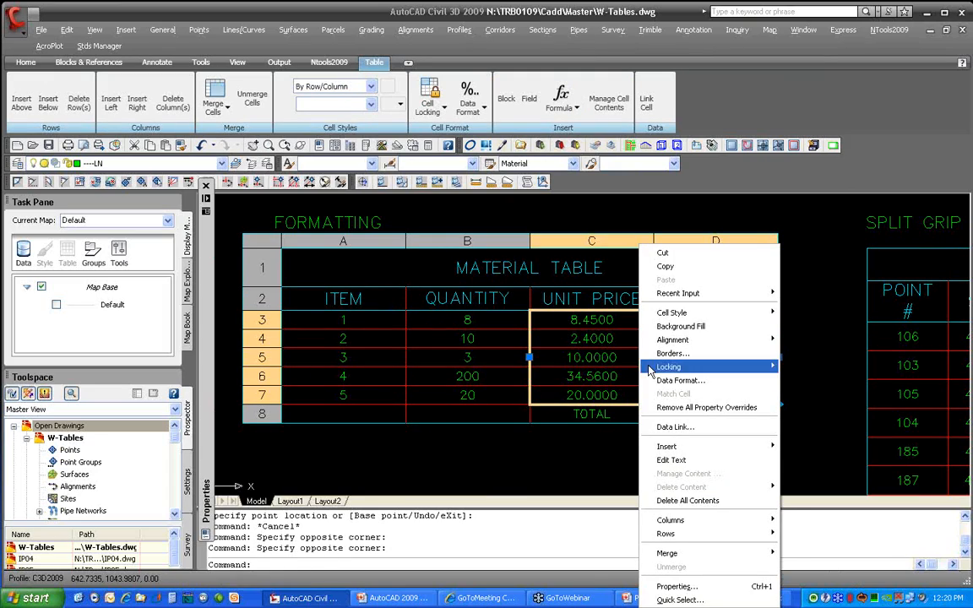
left_click(675, 381)
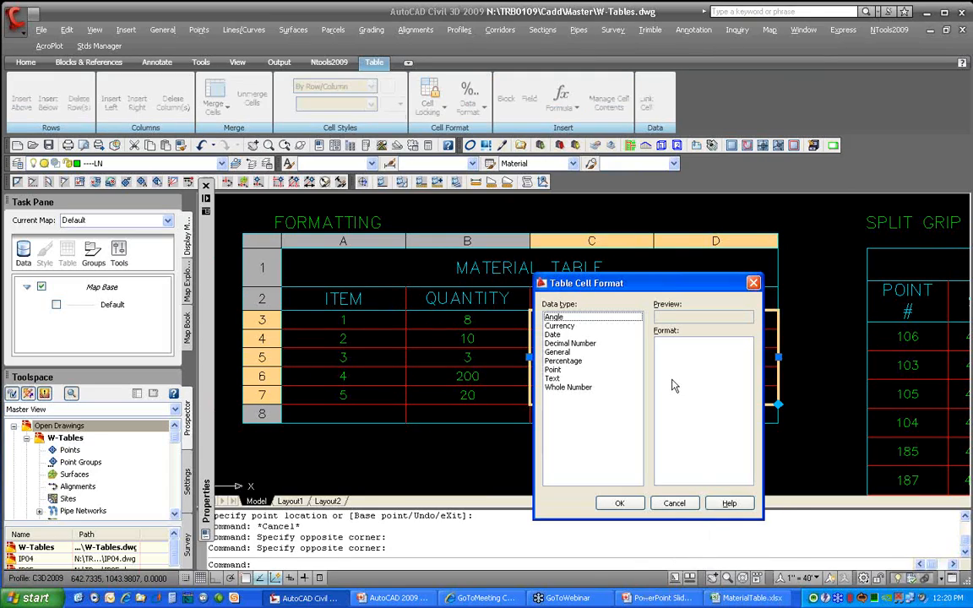
left_click(560, 326)
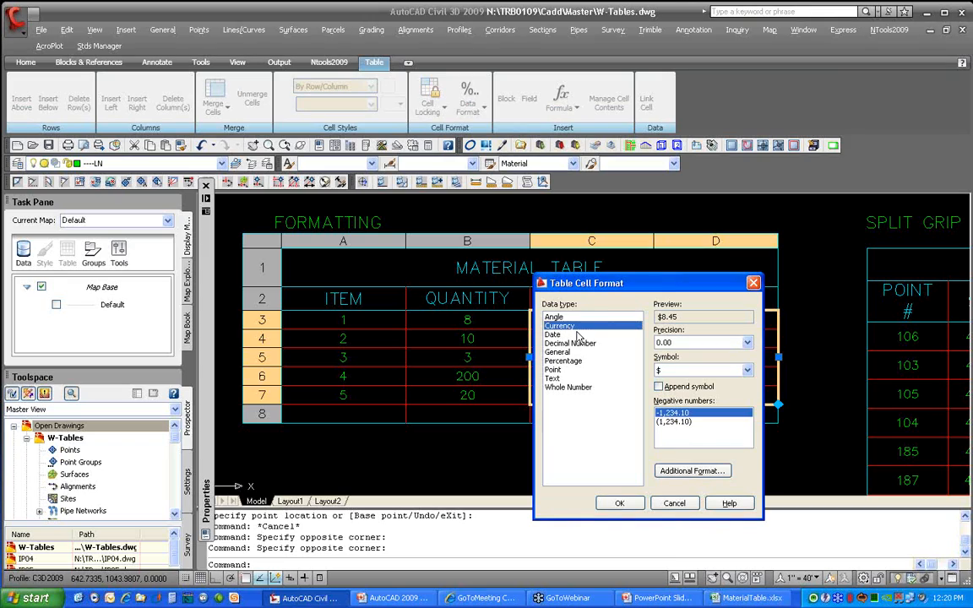
left_click(701, 342)
left_click(700, 364)
left_click(698, 371)
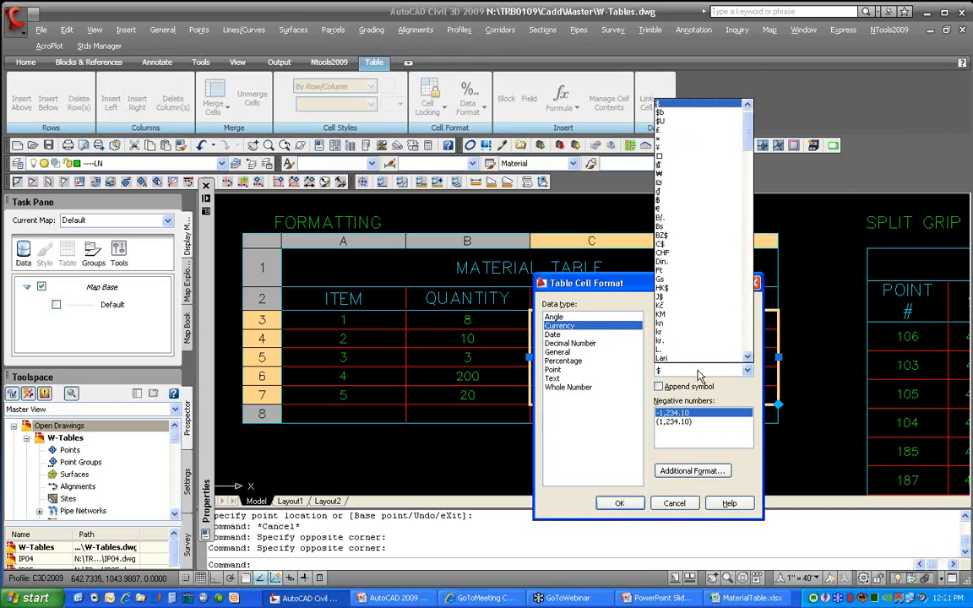
left_click(697, 374)
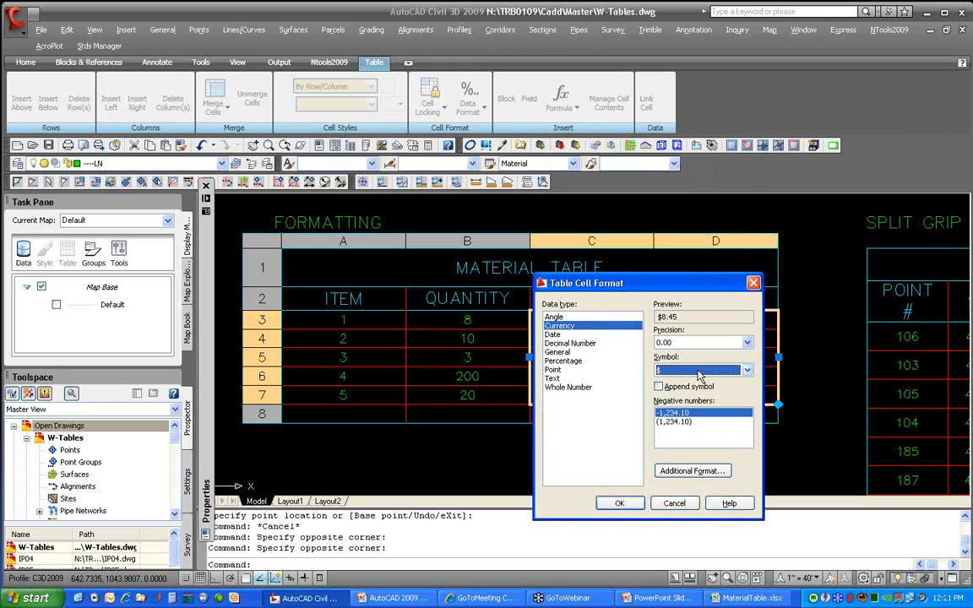
left_click(694, 471)
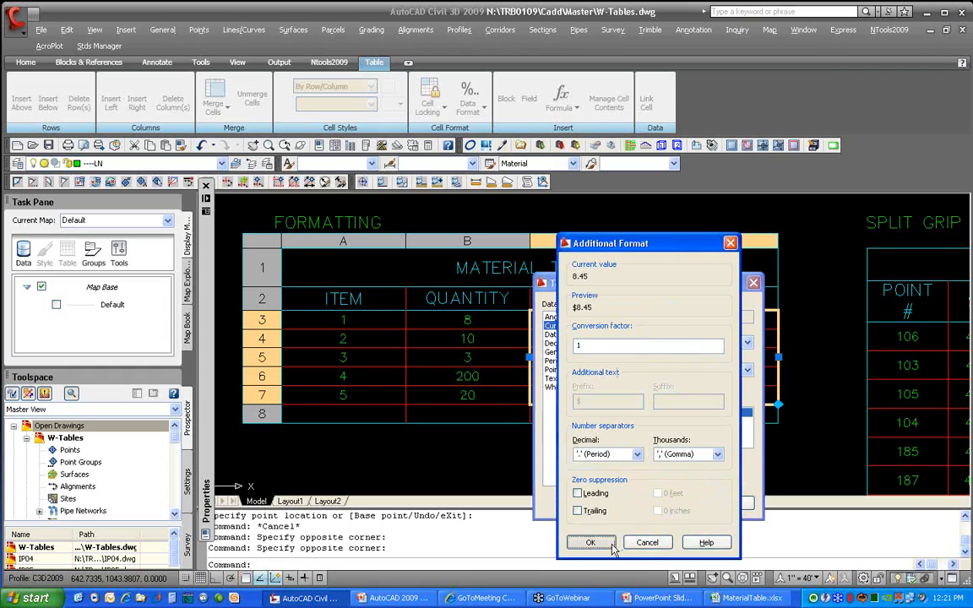
key("Return")
left_click(619, 503)
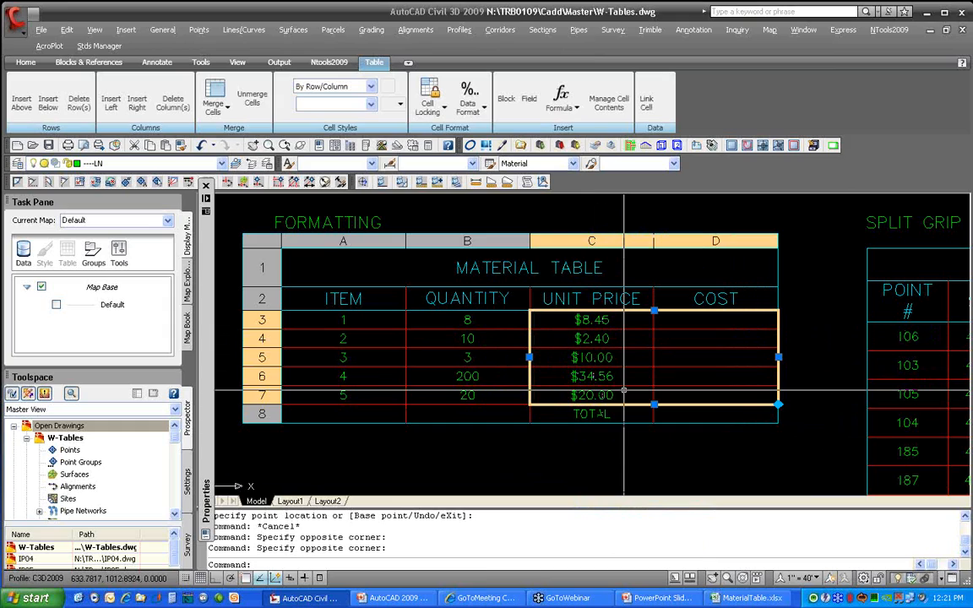
Enter the formula =B3*C3 in Cost cell D3 of the Formatting table
left_click(716, 320)
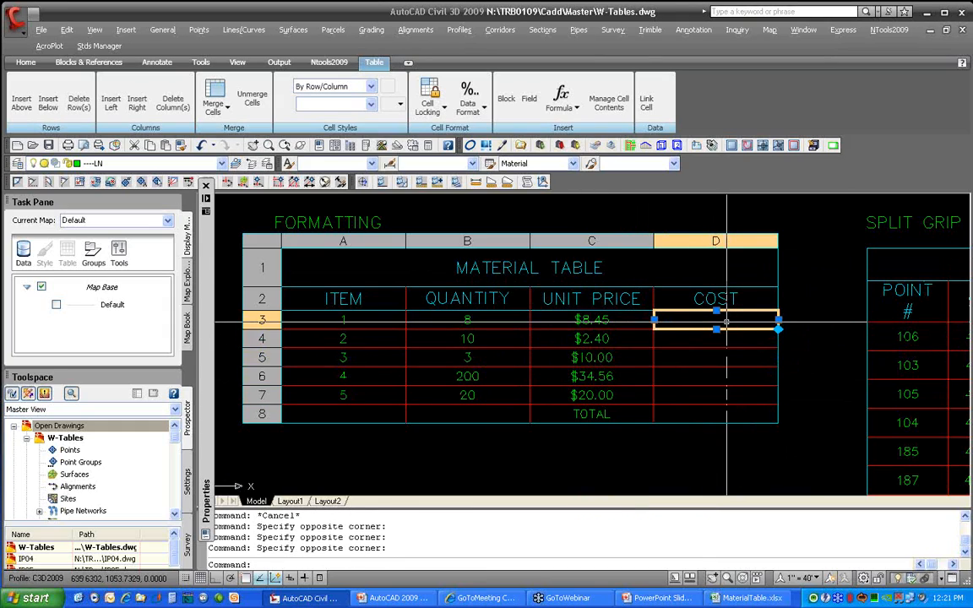
type("=")
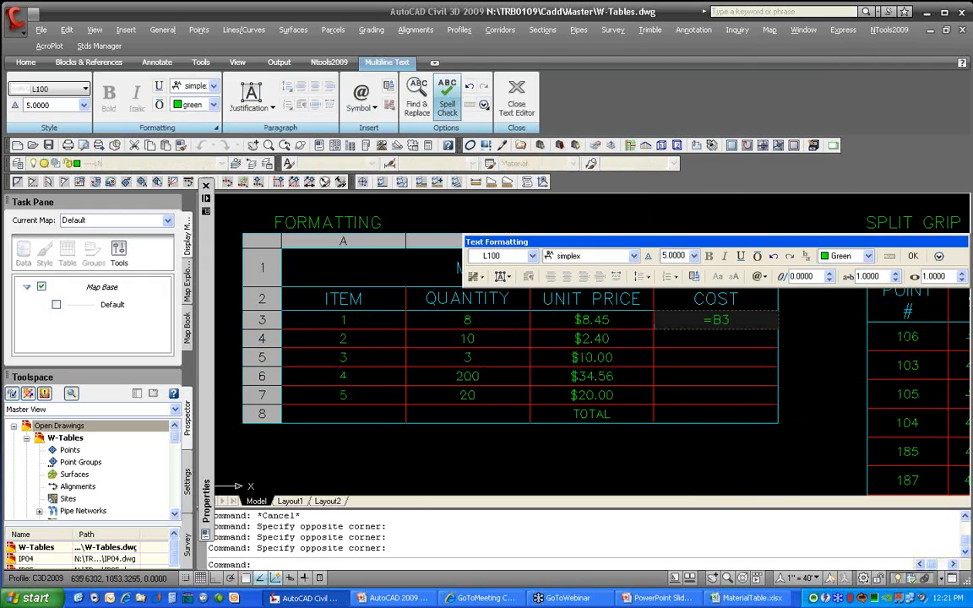
type("B3*C3")
key("Return")
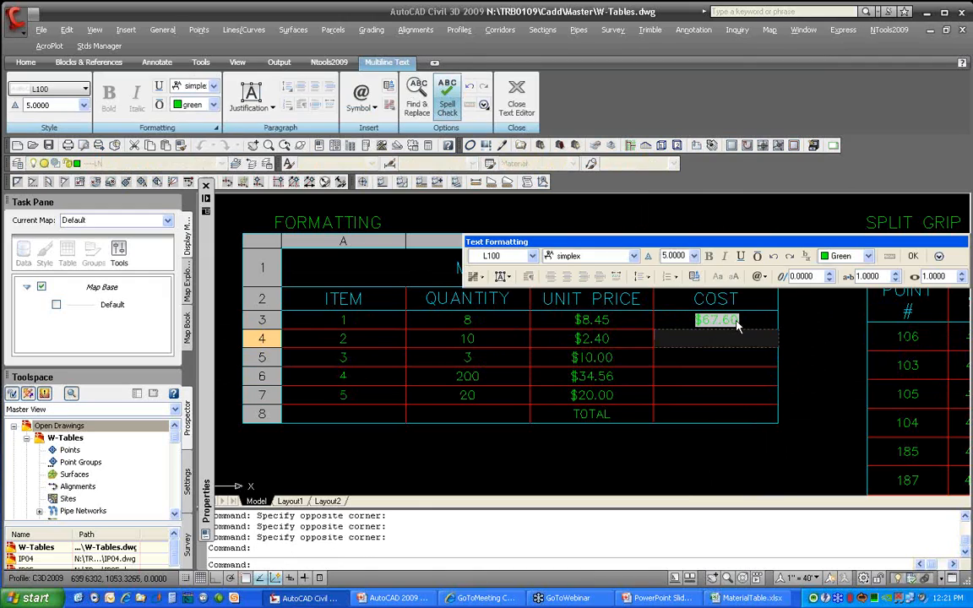
Turn off the display background of fields in the user preferences options
left_click(798, 331)
scroll(777, 311, "up", 5)
middle_click_drag(716, 338, 738, 282)
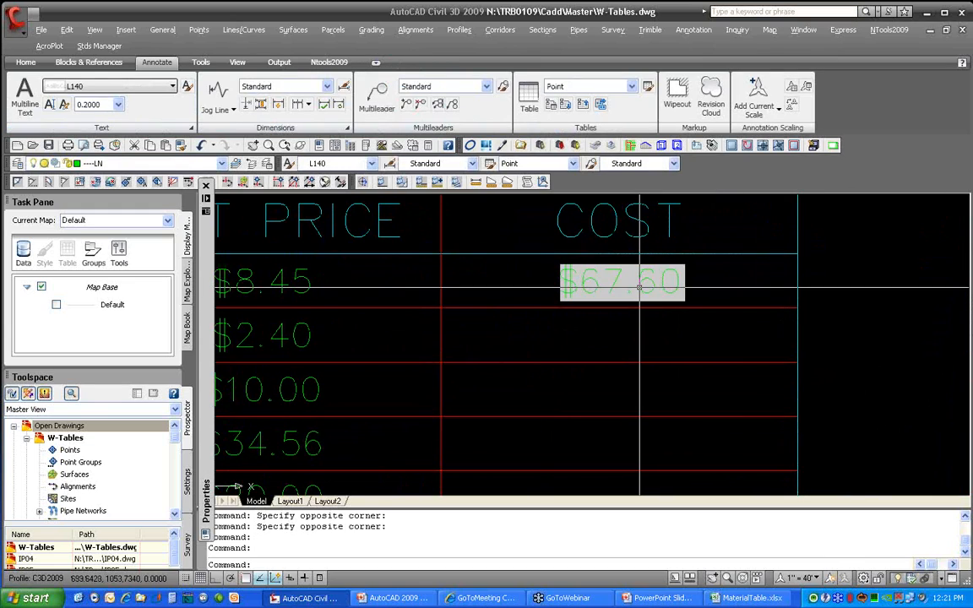
right_click(746, 287)
left_click(777, 486)
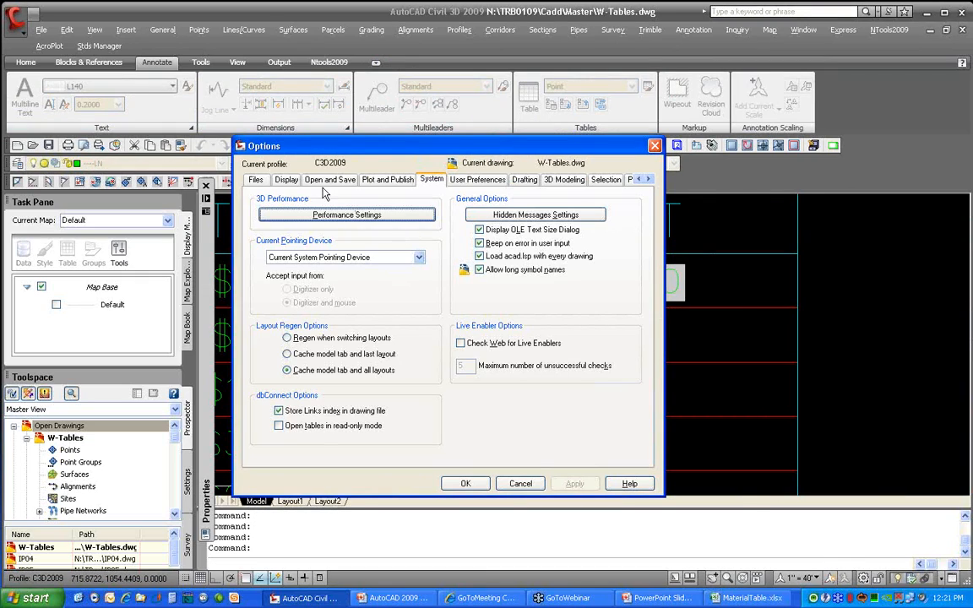
left_click(290, 181)
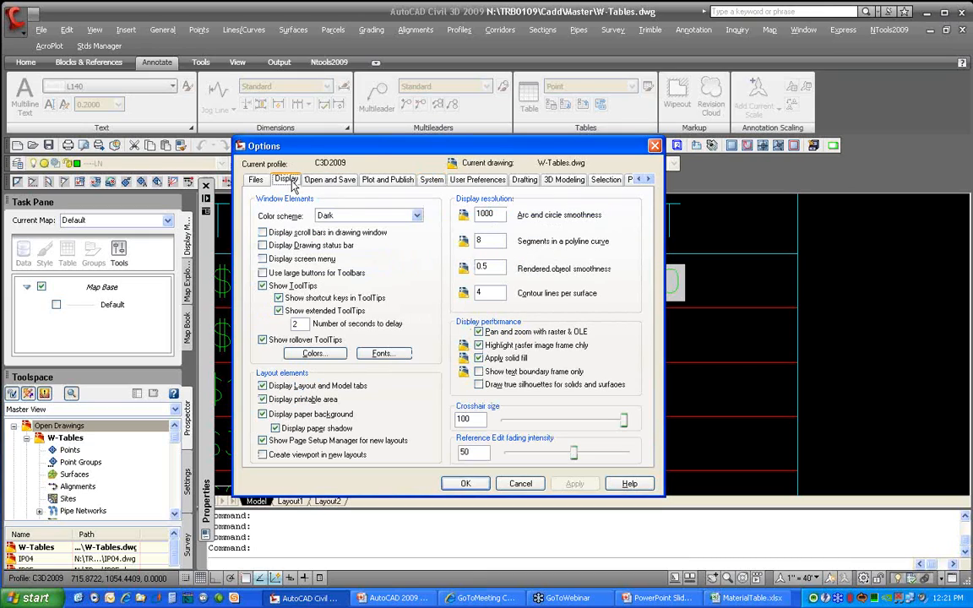
left_click(478, 180)
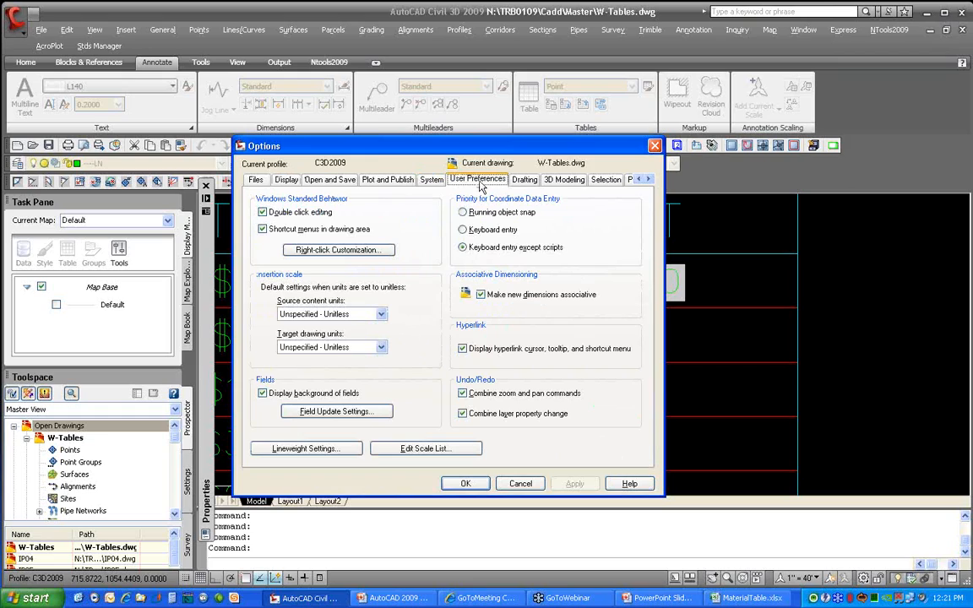
left_click(263, 393)
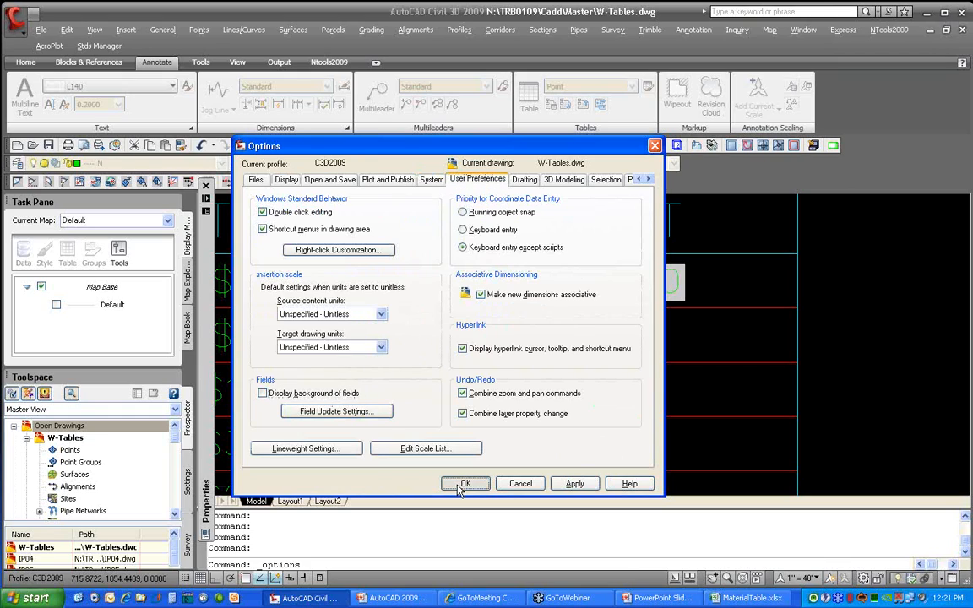
left_click(465, 484)
Auto-fill the Cost formula from cell D3 down to D7 of the Formatting table
scroll(667, 286, "down", 2)
middle_click_drag(668, 286, 657, 263)
left_click(671, 262)
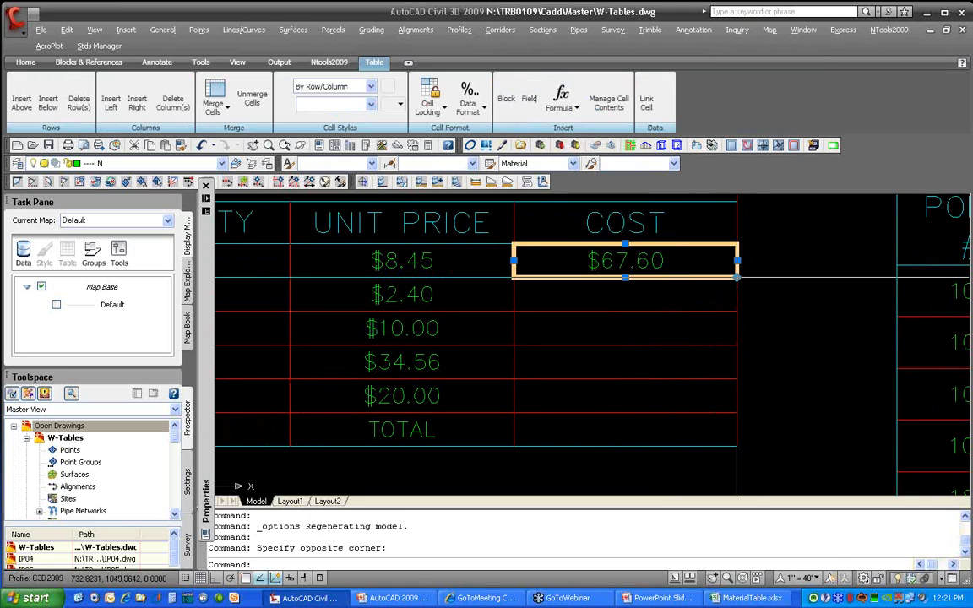
left_click(736, 276)
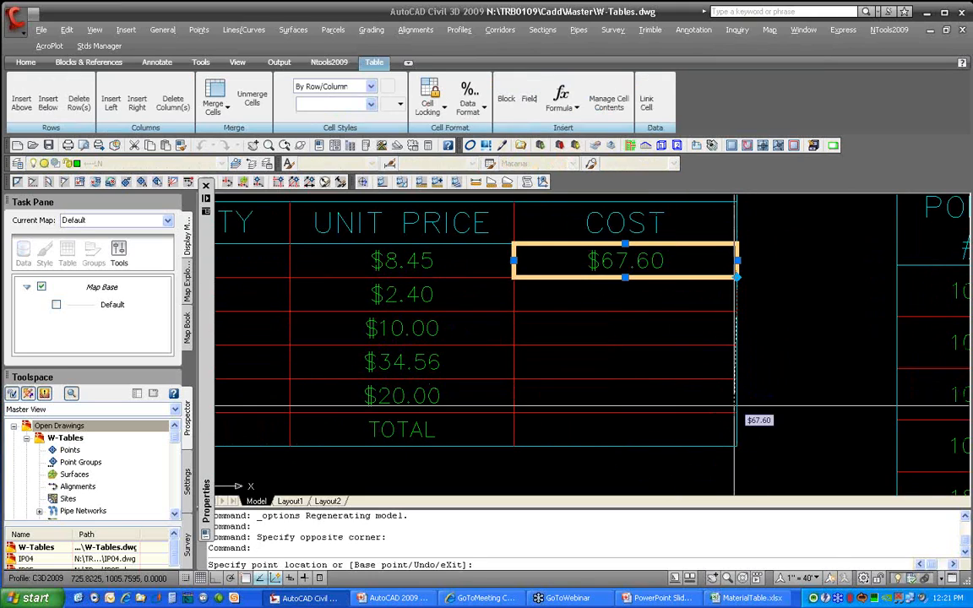
key("Escape")
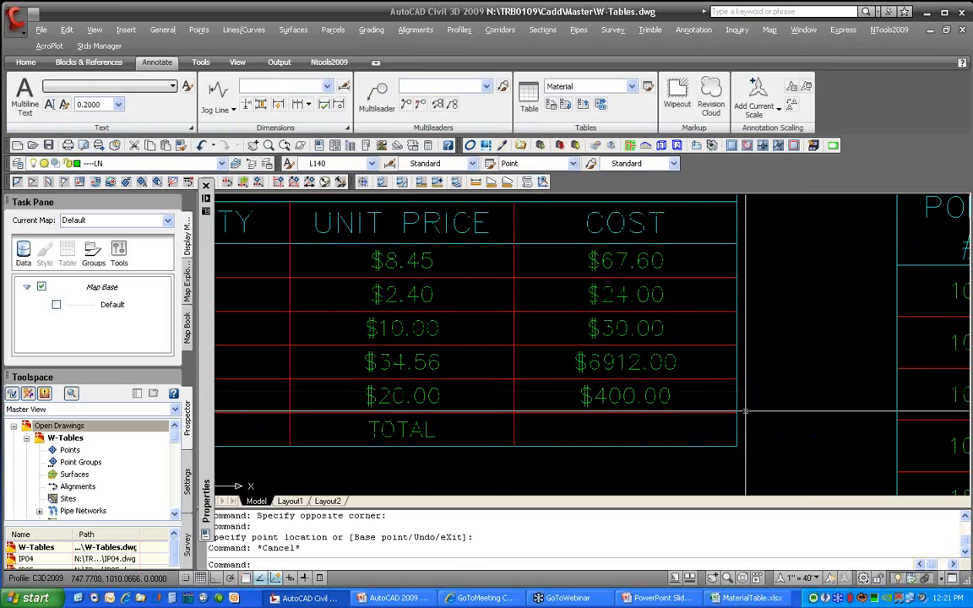
Insert a Sum formula over cells D3 to D7 in the TOTAL row's Cost cell D8
left_click(688, 426)
right_click(688, 426)
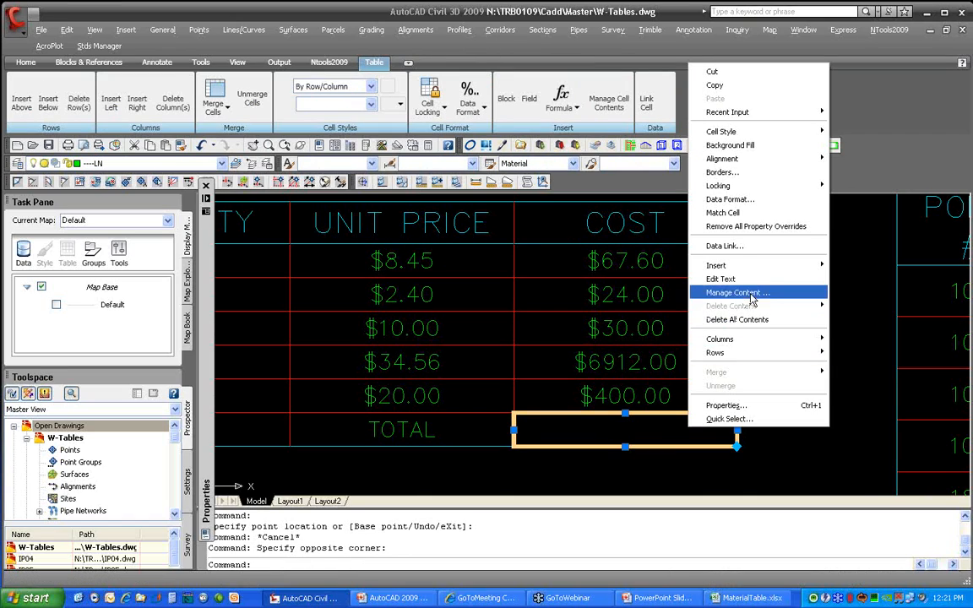
mouse_move(756, 268)
mouse_move(856, 287)
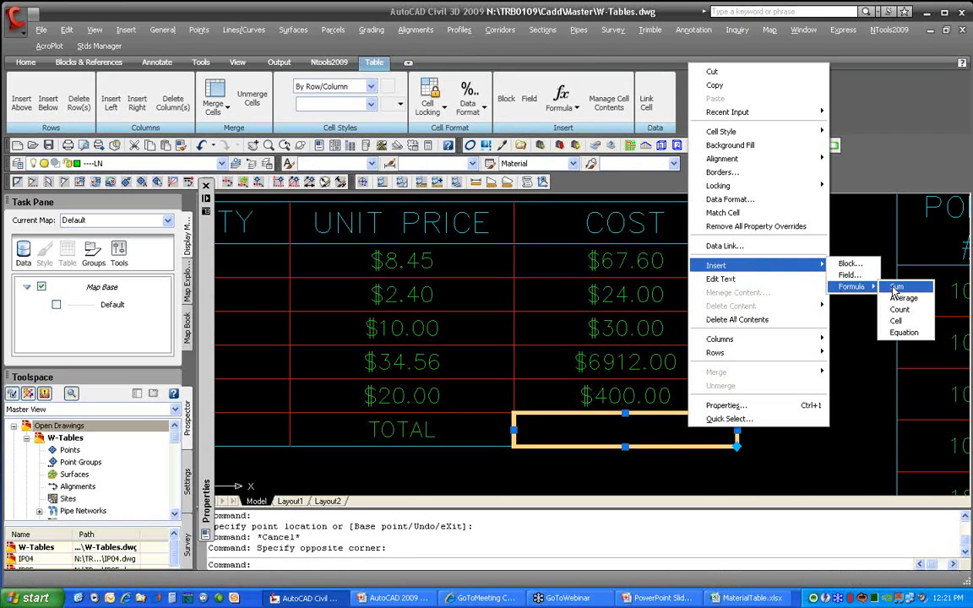
left_click(892, 284)
left_click(704, 265)
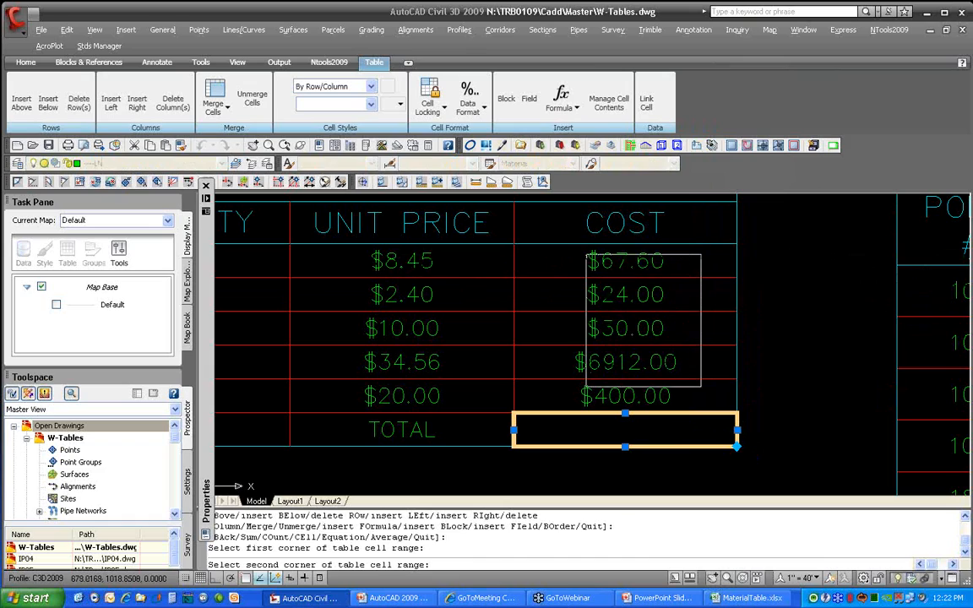
left_click(584, 399)
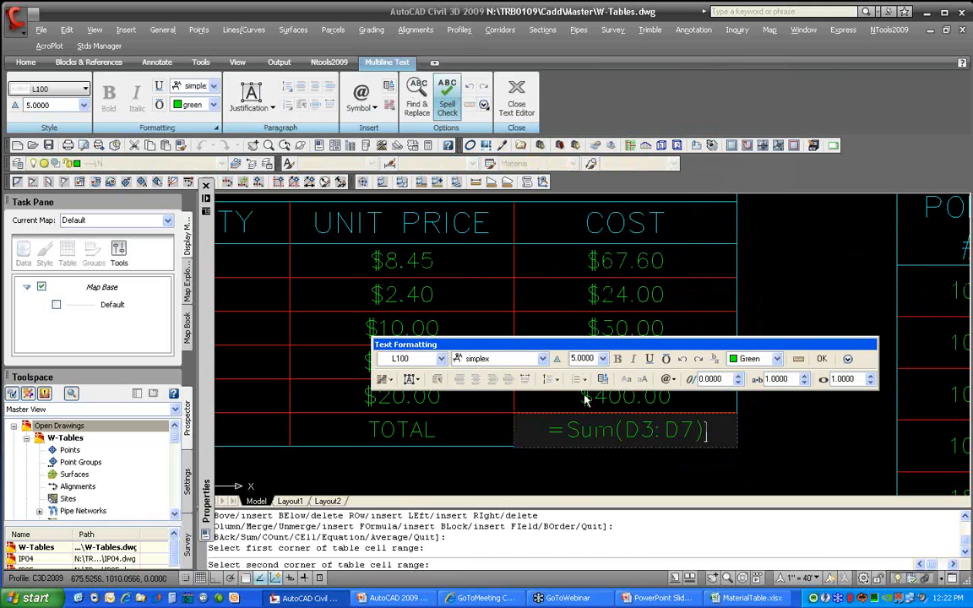
left_click(817, 358)
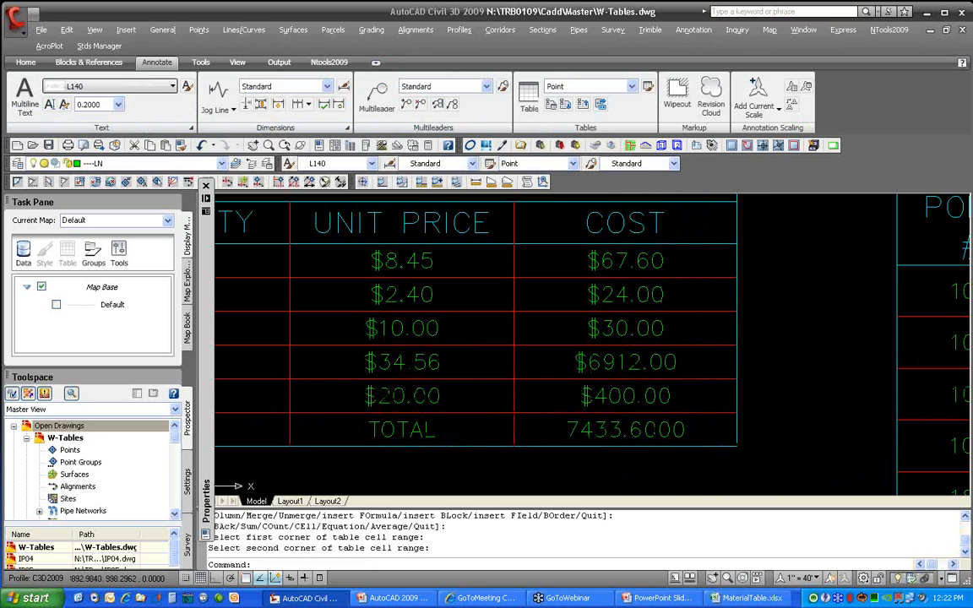
Format the total cost cell D8 with a $ prefix and 0.00 precision
double_click(549, 432)
key("Escape")
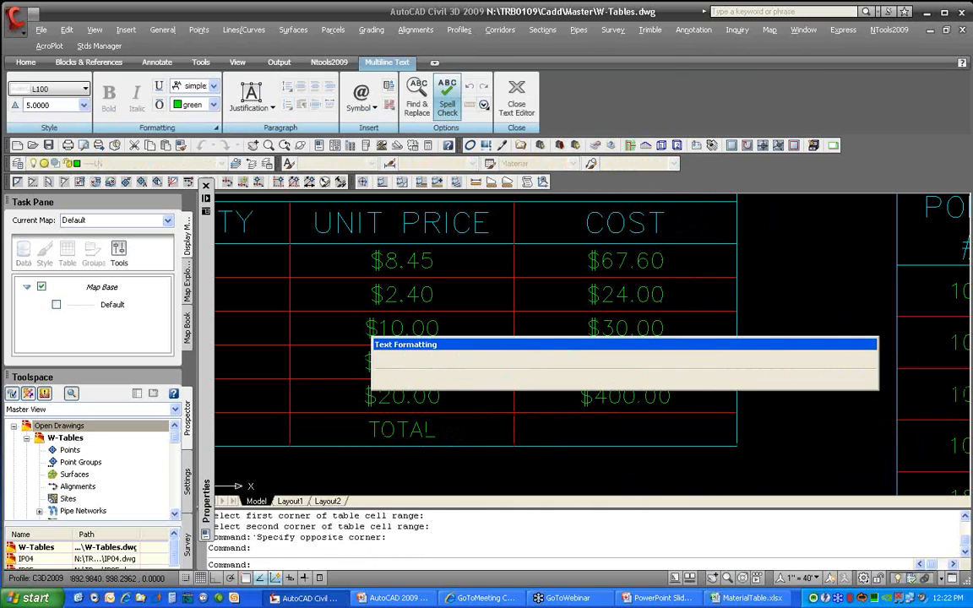
left_click(639, 431)
right_click(639, 431)
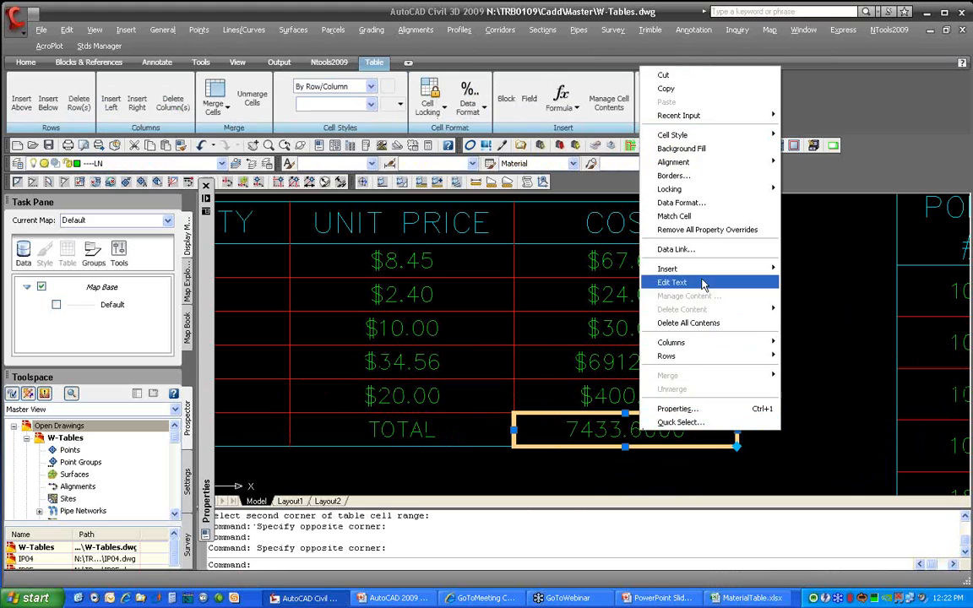
left_click(696, 211)
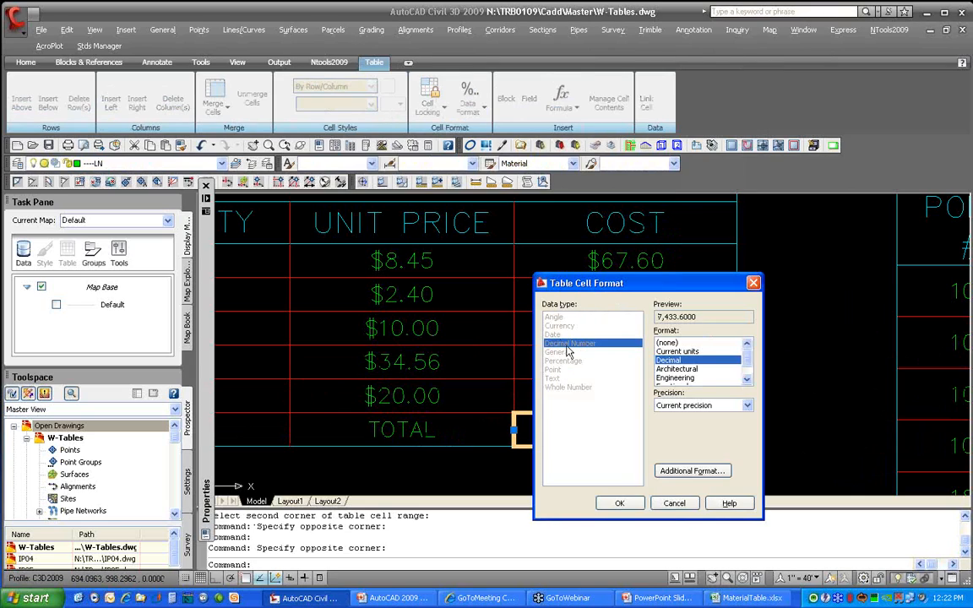
left_click(690, 470)
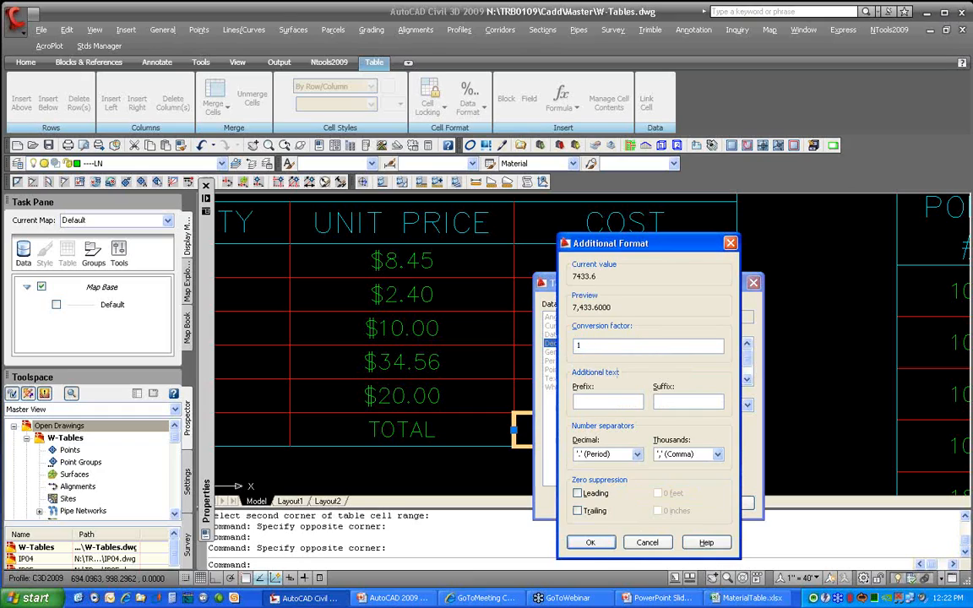
type("$")
left_click(587, 543)
left_click(692, 405)
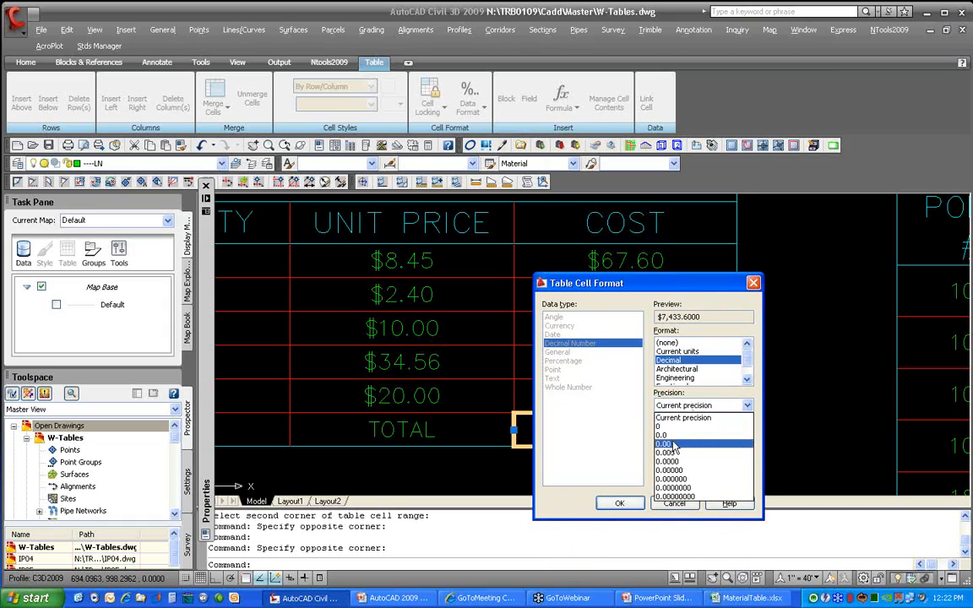
left_click(673, 444)
left_click(619, 503)
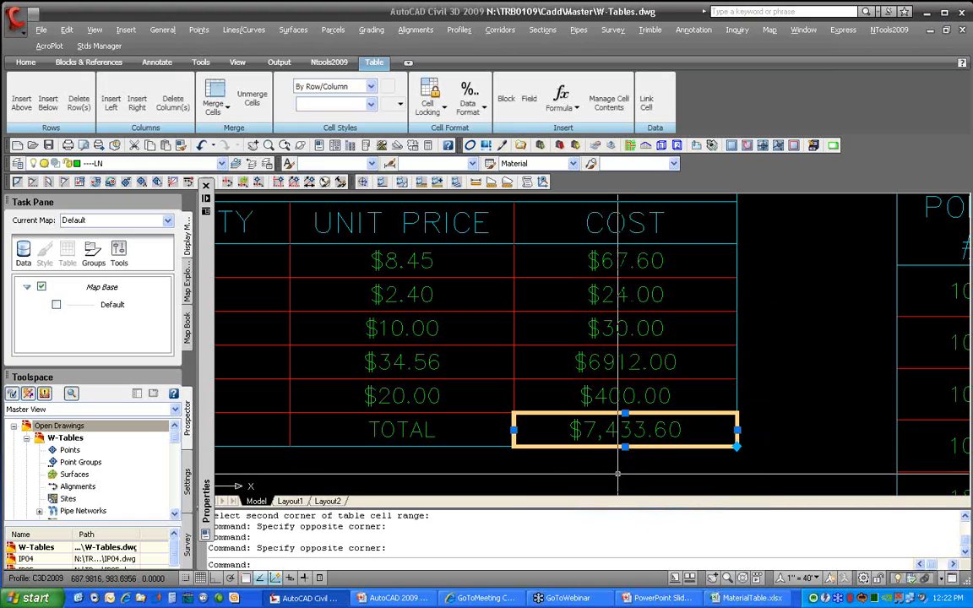
key("Escape")
key("Escape")
Examine the Material and Pipe table styles and the cell styles available in the Pipe style, leaving them unmodified
scroll(599, 448, "down", 3)
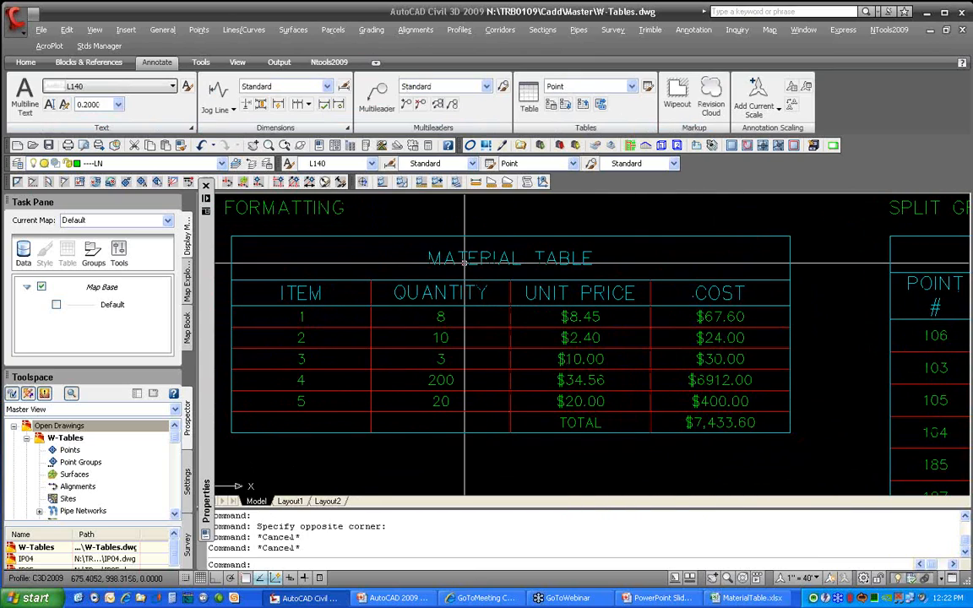
left_click(647, 86)
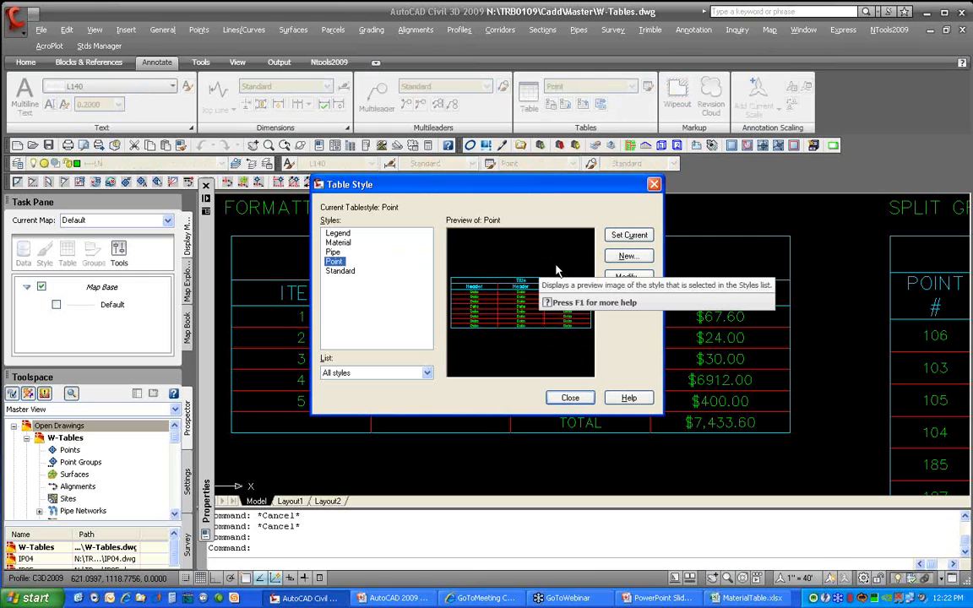
left_click(339, 242)
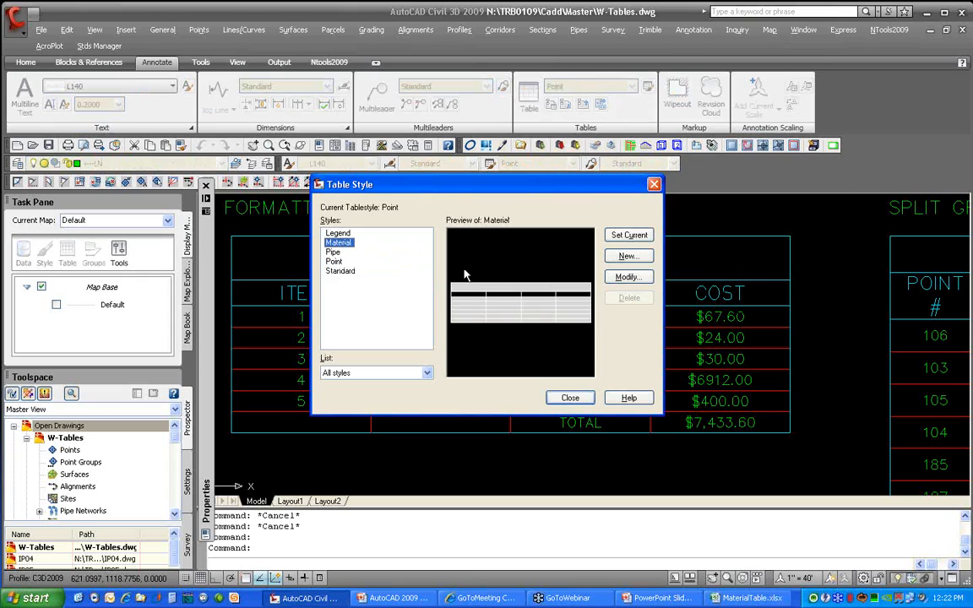
left_click_drag(400, 187, 443, 211)
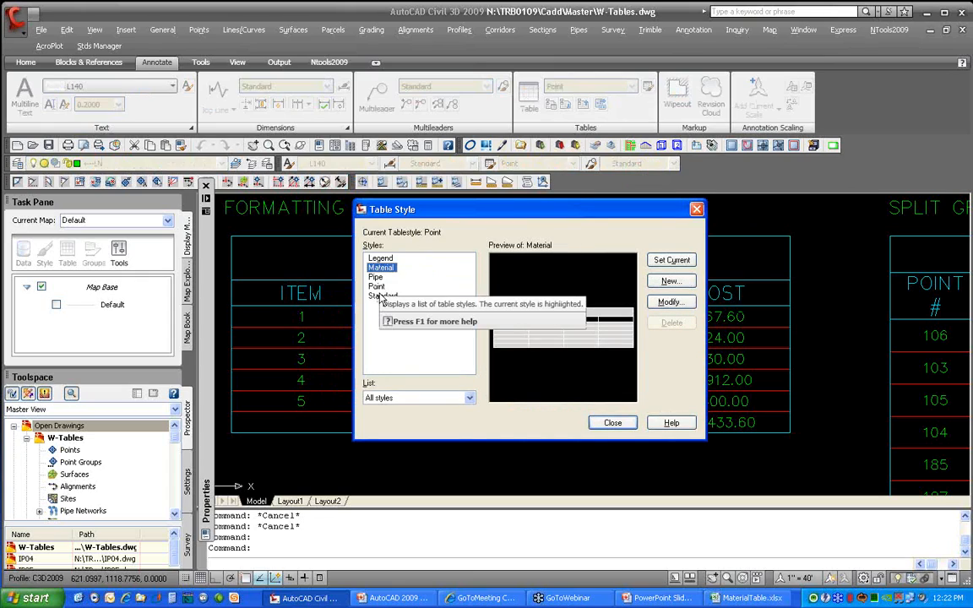
left_click(376, 279)
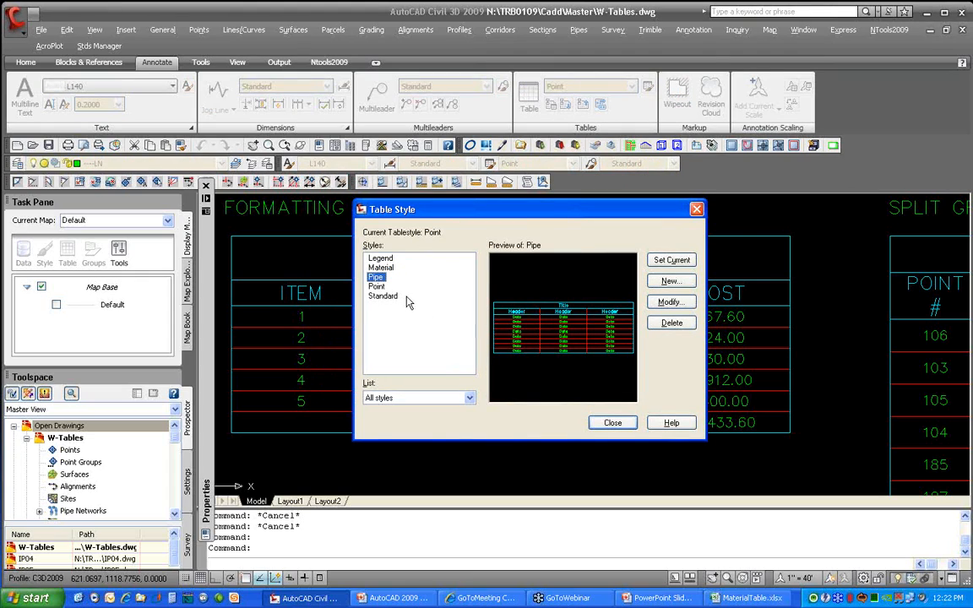
left_click(671, 303)
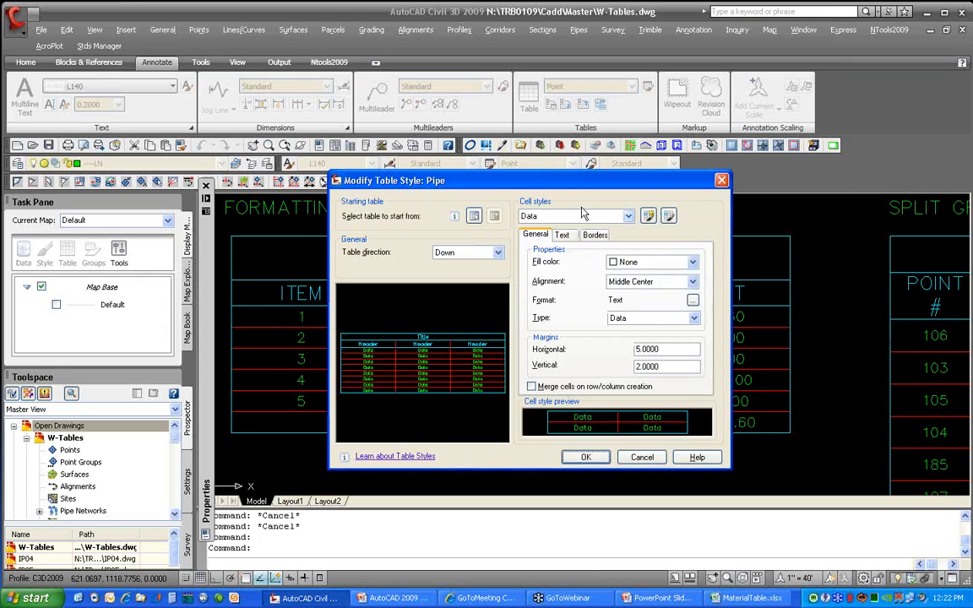
left_click(576, 218)
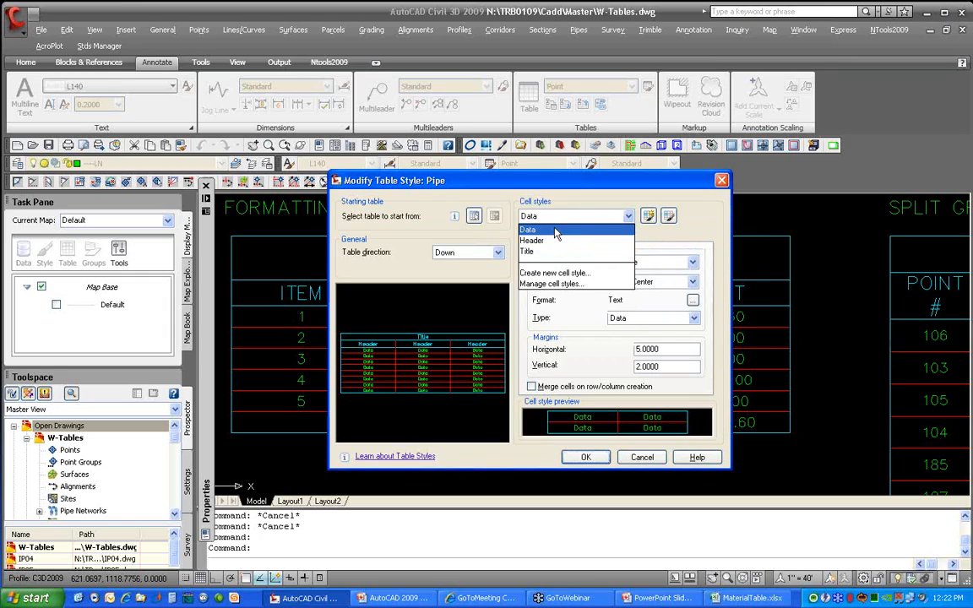
left_click(555, 218)
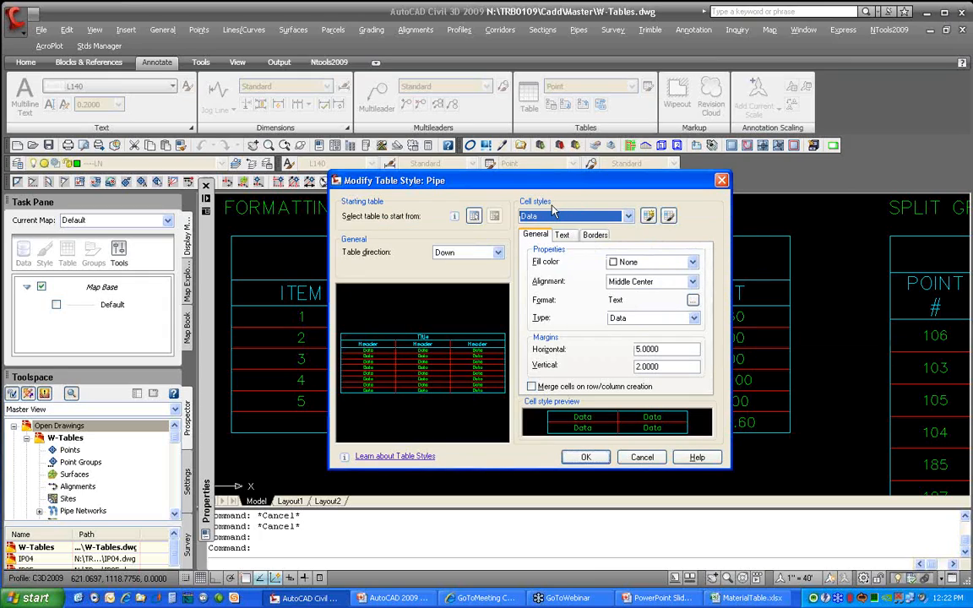
left_click(553, 216)
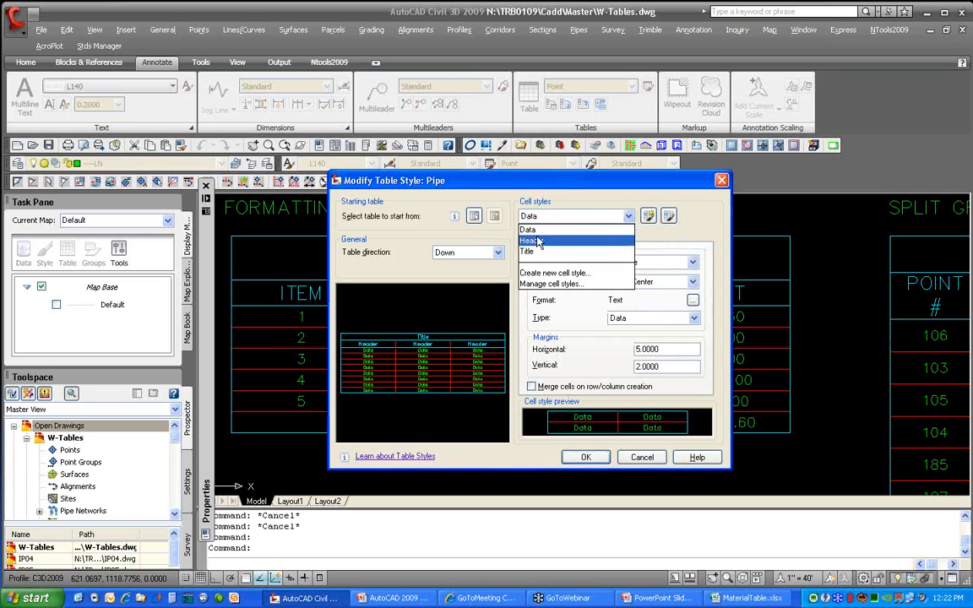
left_click(558, 230)
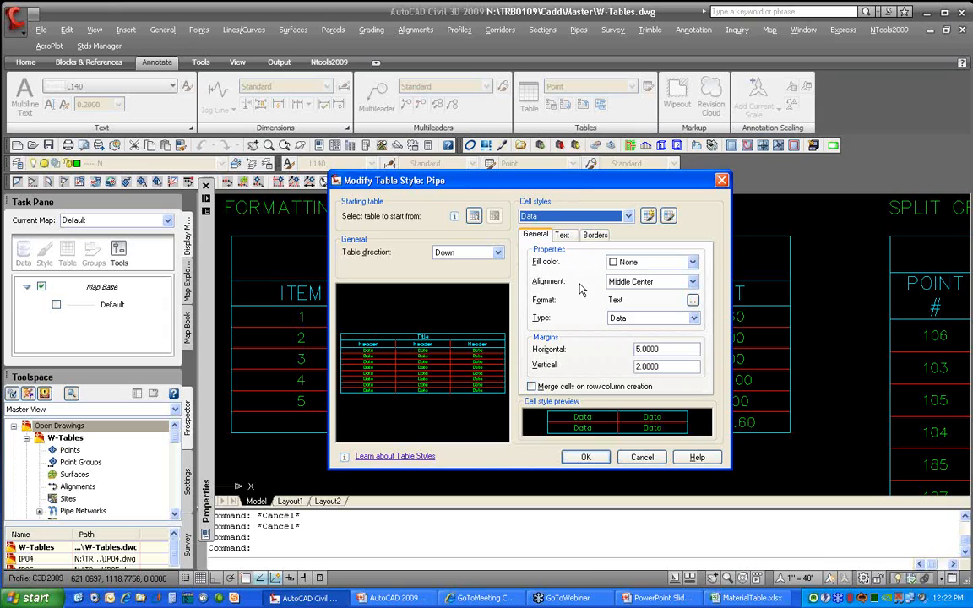
left_click(642, 456)
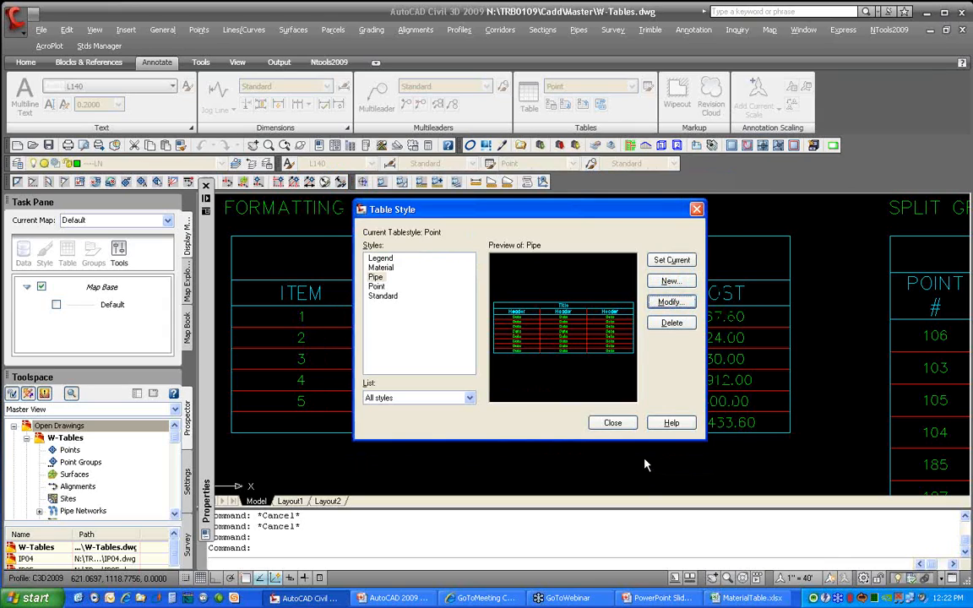
left_click(612, 422)
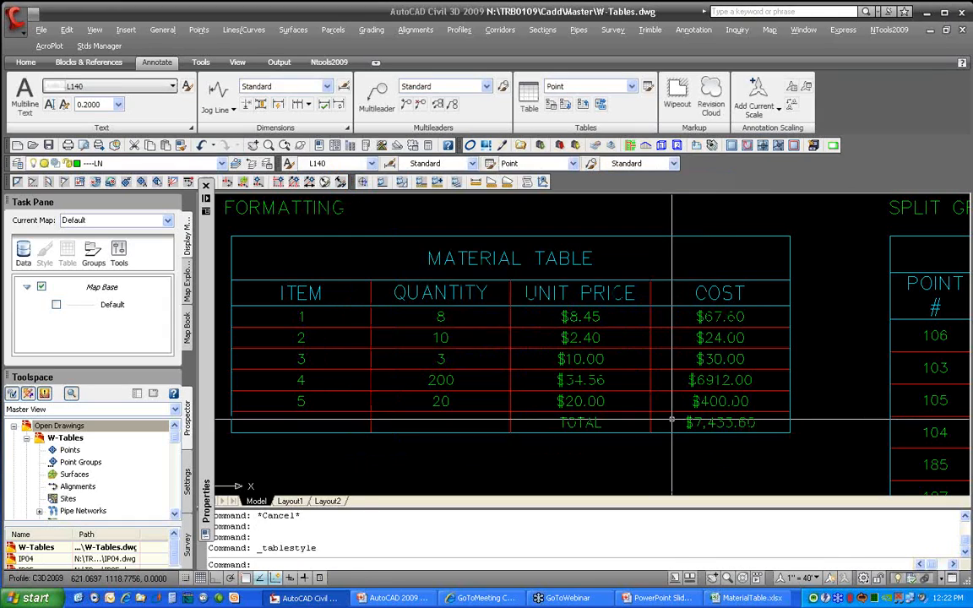
Apply the Total cell style to the whole TOTAL row of the Formatting table, cells A8 to D8
left_click(759, 418)
left_click(333, 418)
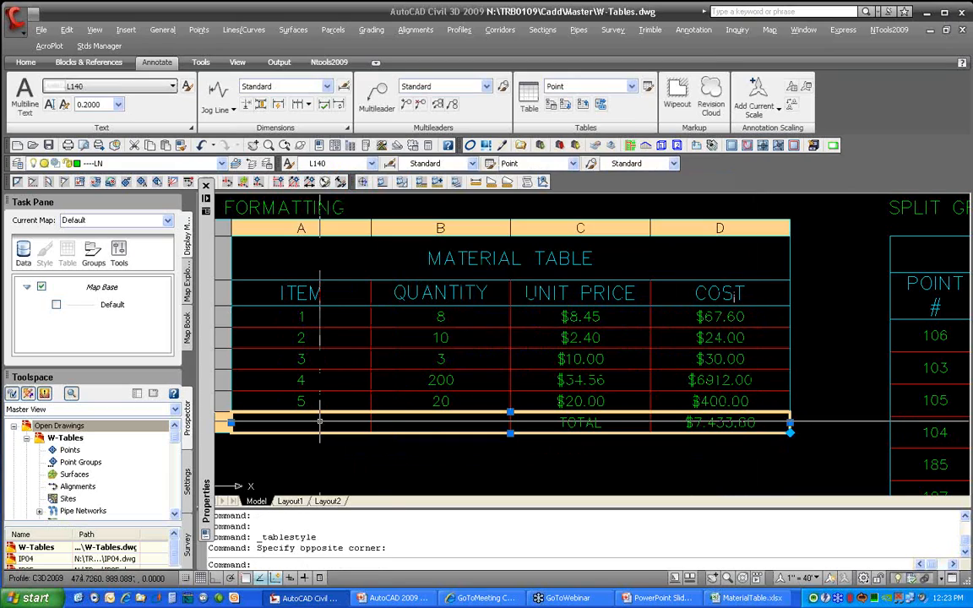
right_click(333, 420)
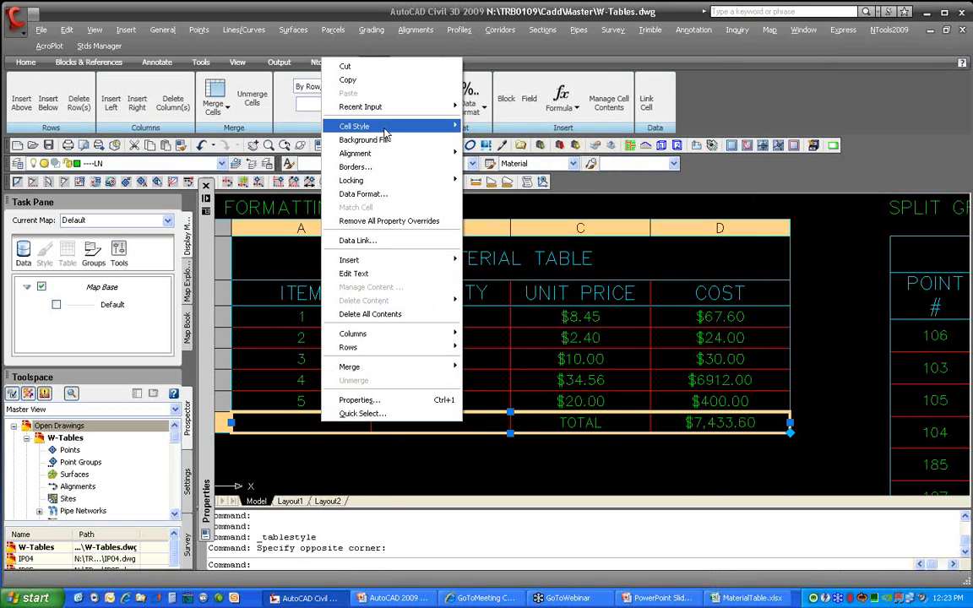
mouse_move(384, 128)
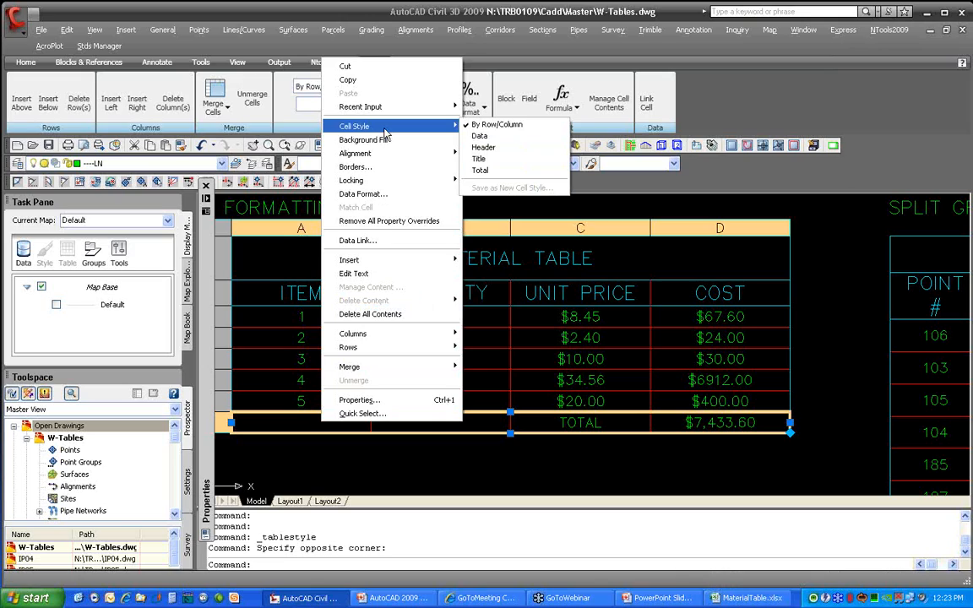
left_click(482, 170)
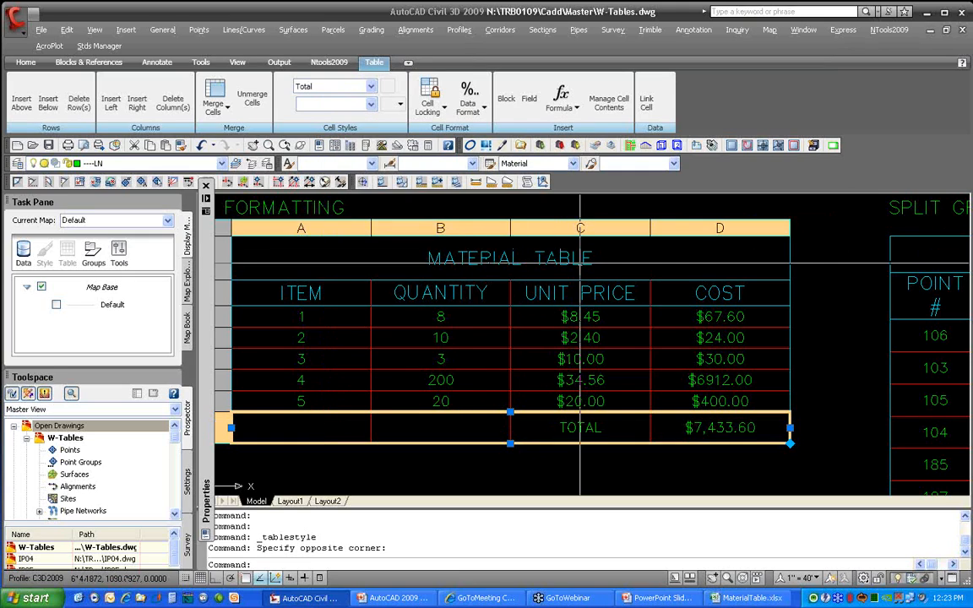
Examine the border formatting of the TOTAL row in the Formatting material table alongside the drawing's other tables
key("Escape")
scroll(655, 355, "up", 5)
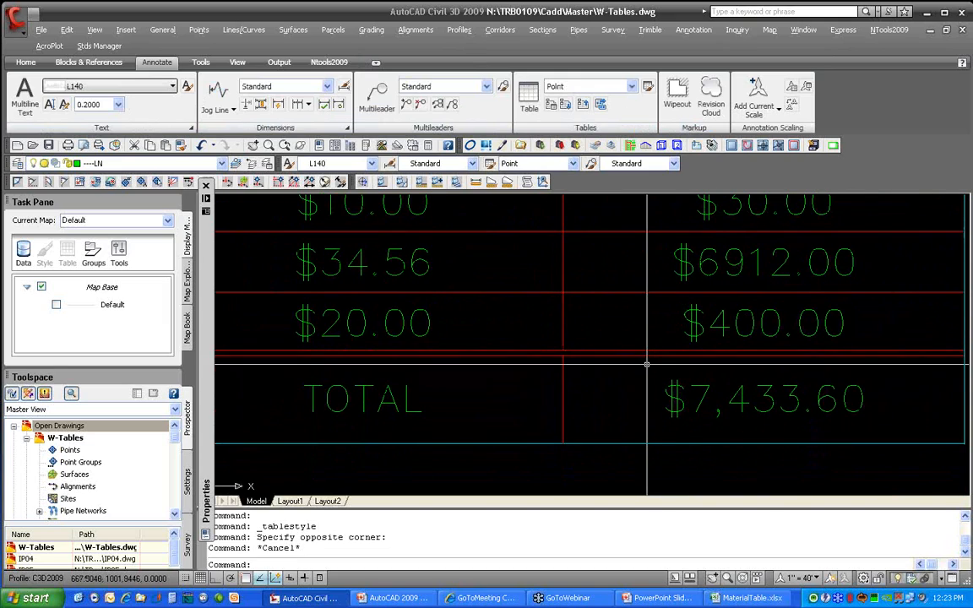
scroll(646, 363, "up", 2)
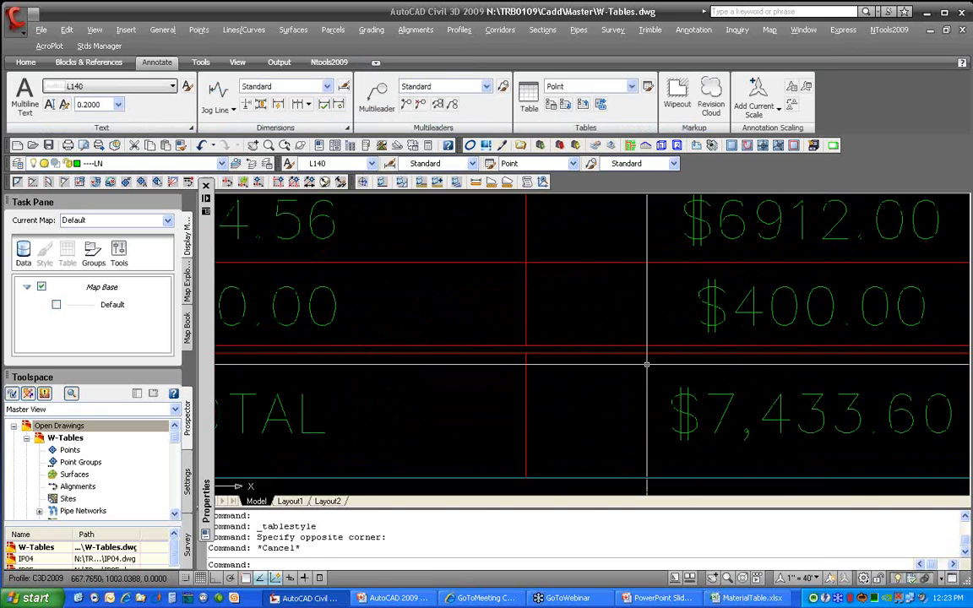
scroll(646, 363, "down", 5)
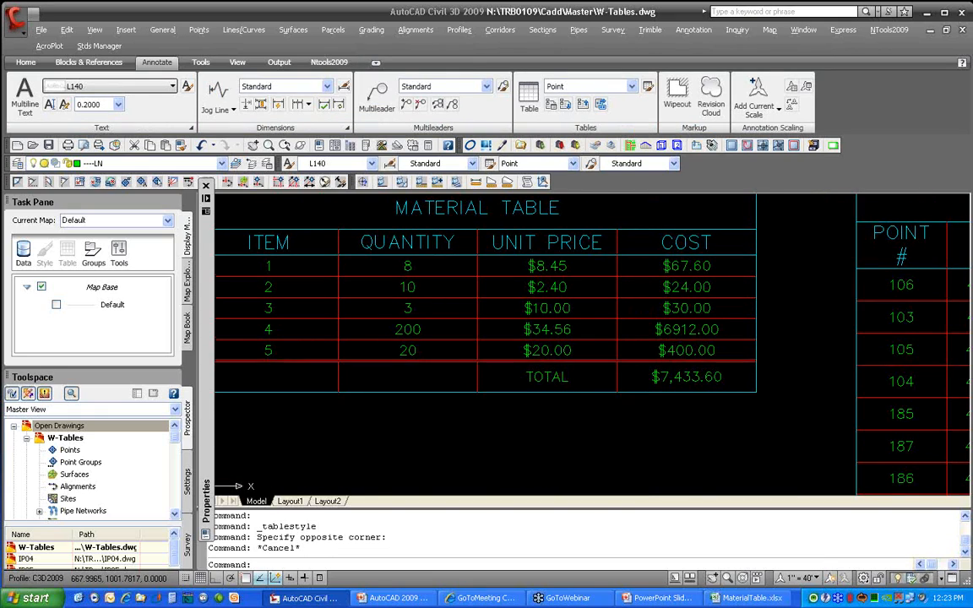
middle_click_drag(639, 365, 683, 365)
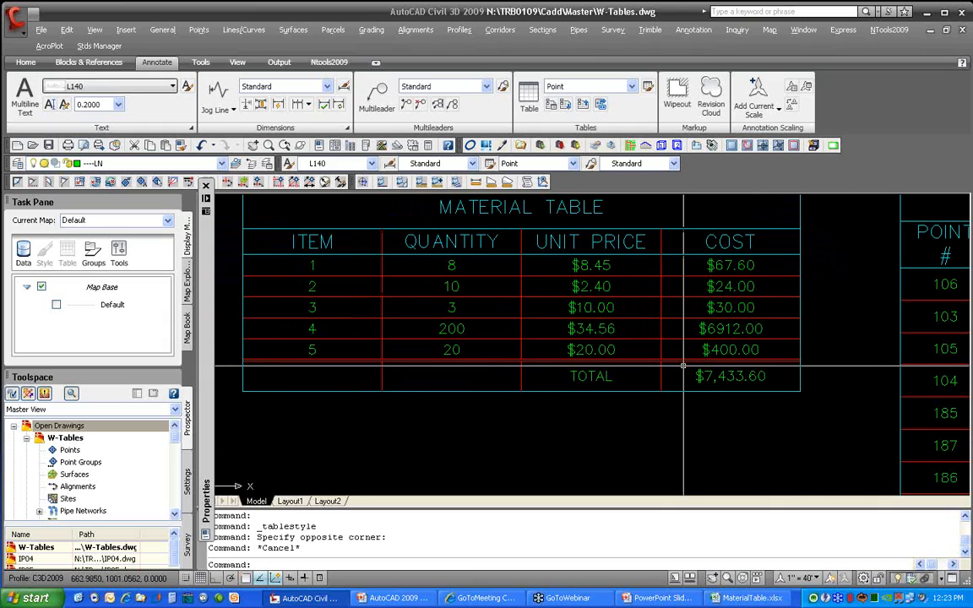
scroll(631, 382, "down", 4)
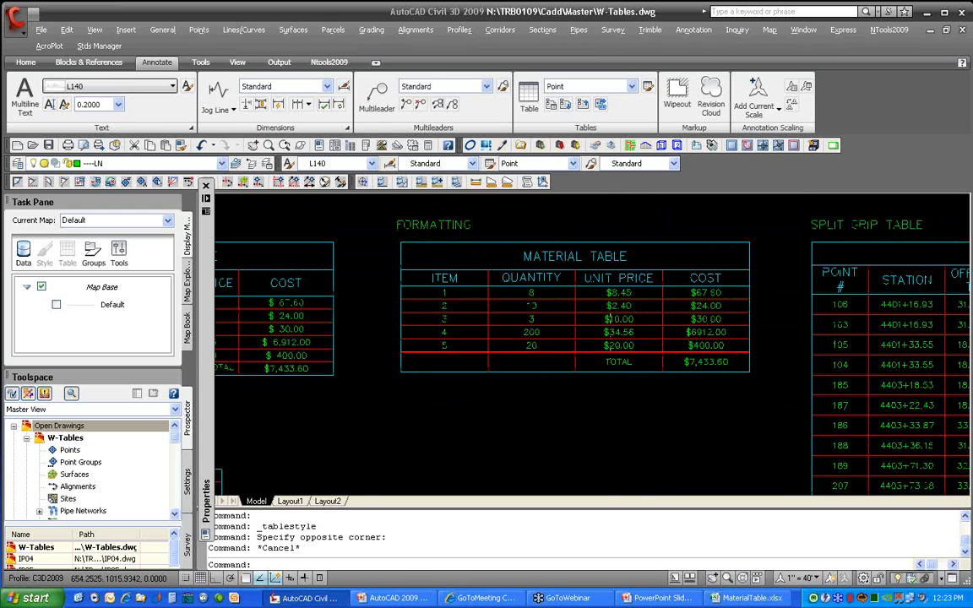
middle_click_drag(589, 420, 637, 318)
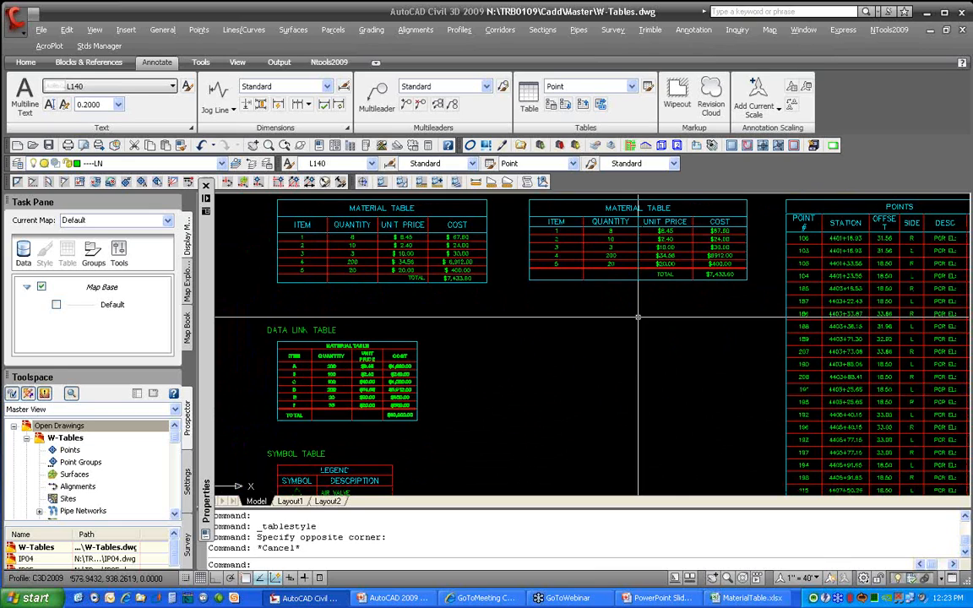
scroll(638, 318, "down", 3)
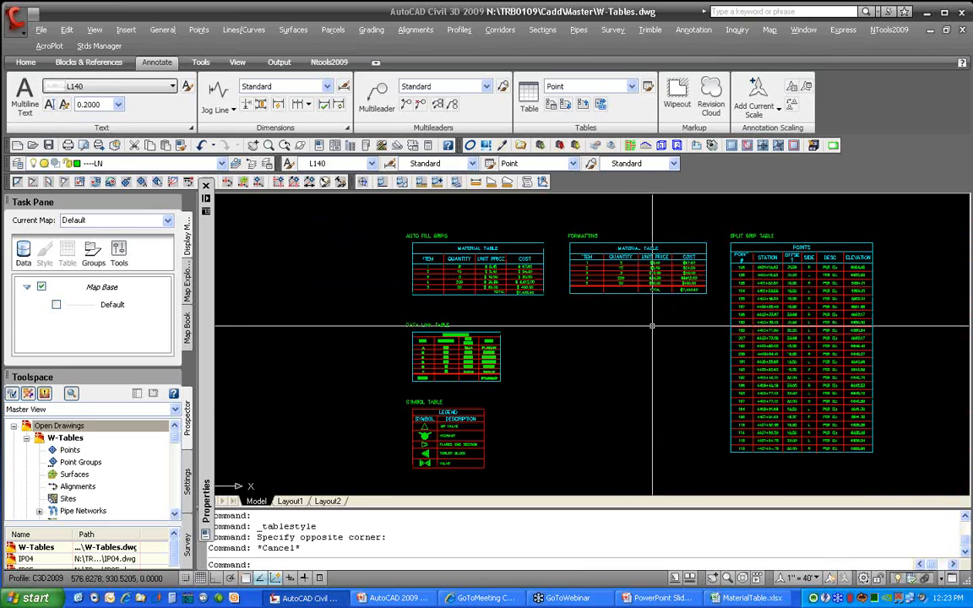
Break the Points table under Split Grip Table partway down its height so the remaining rows continue in a second part beside it
middle_click_drag(642, 319, 403, 321)
scroll(545, 380, "up", 1)
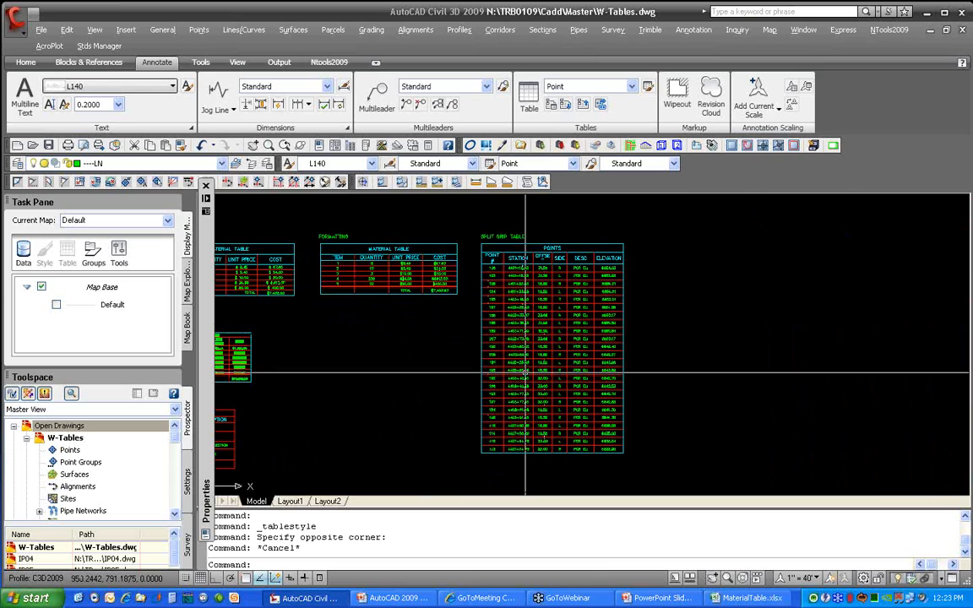
scroll(555, 458, "up", 2)
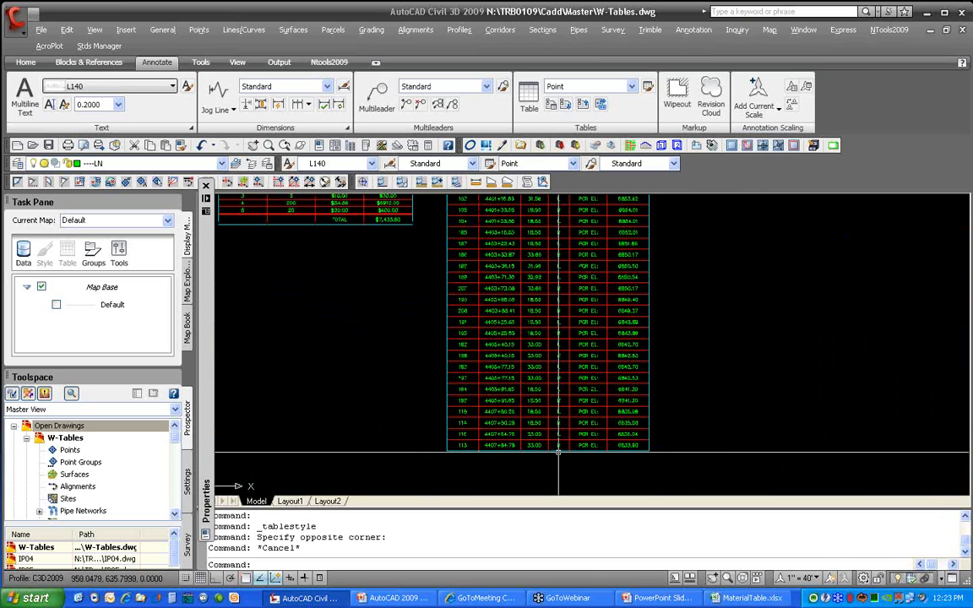
left_click(567, 457)
left_click(559, 451)
middle_click_drag(571, 398, 554, 436)
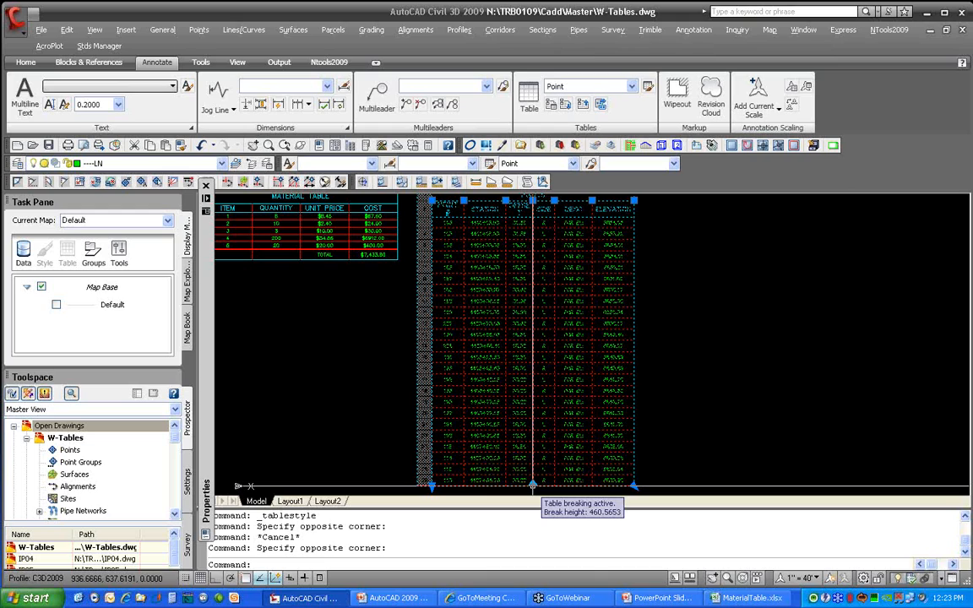
left_click(532, 485)
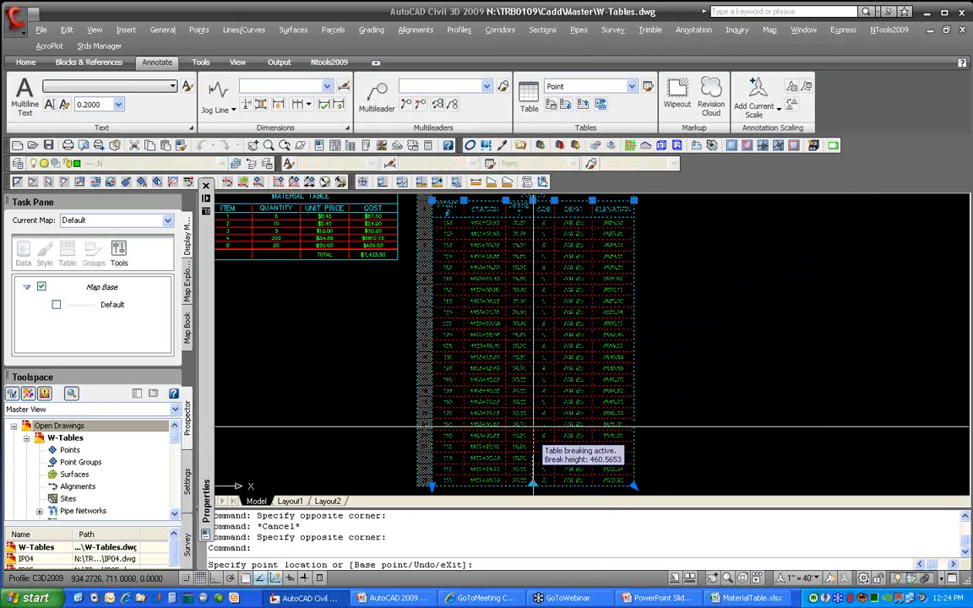
left_click(534, 380)
Shorten the break height of the split Points table to about 280 units
middle_click_drag(658, 354, 641, 400)
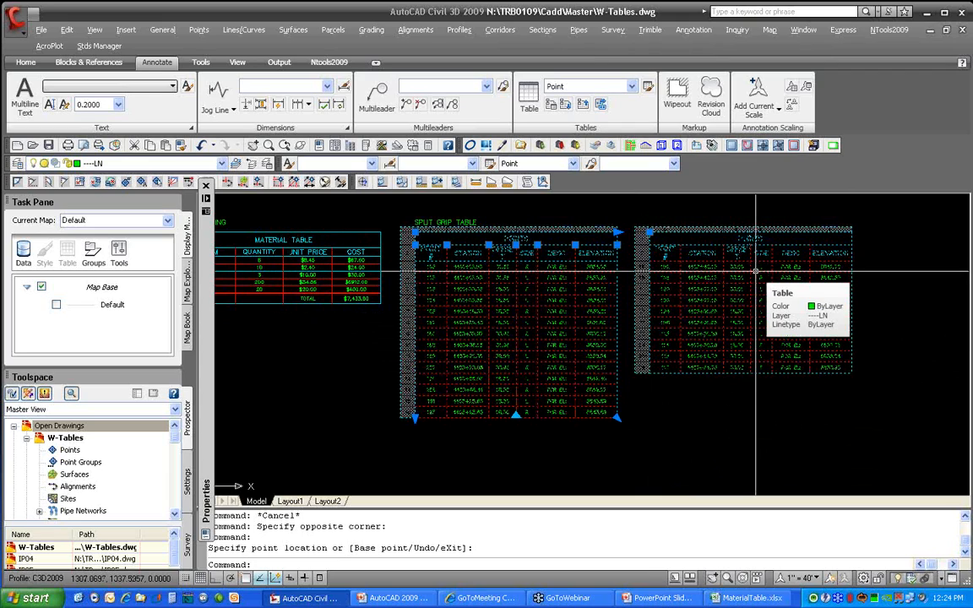
left_click(515, 415)
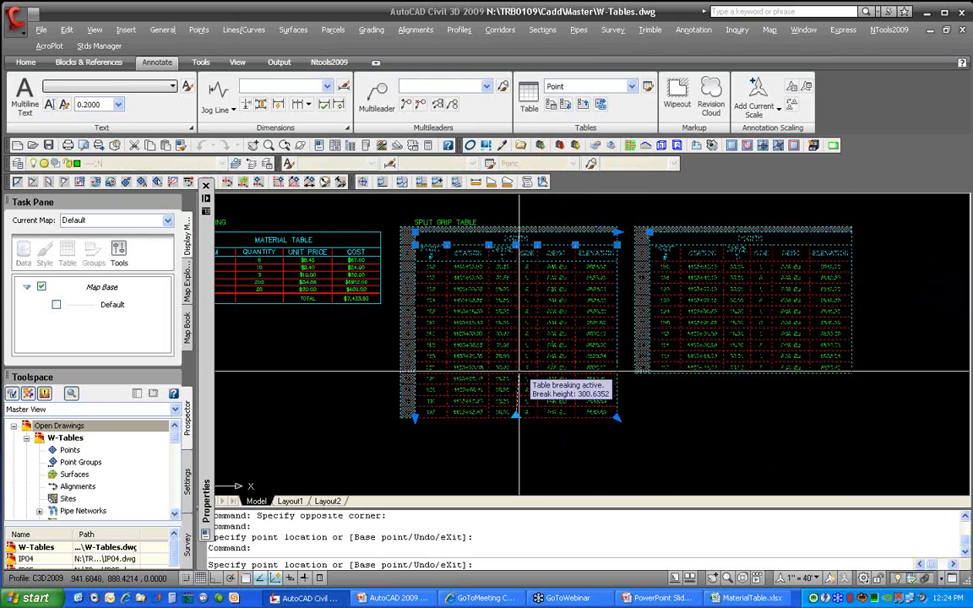
left_click(519, 412)
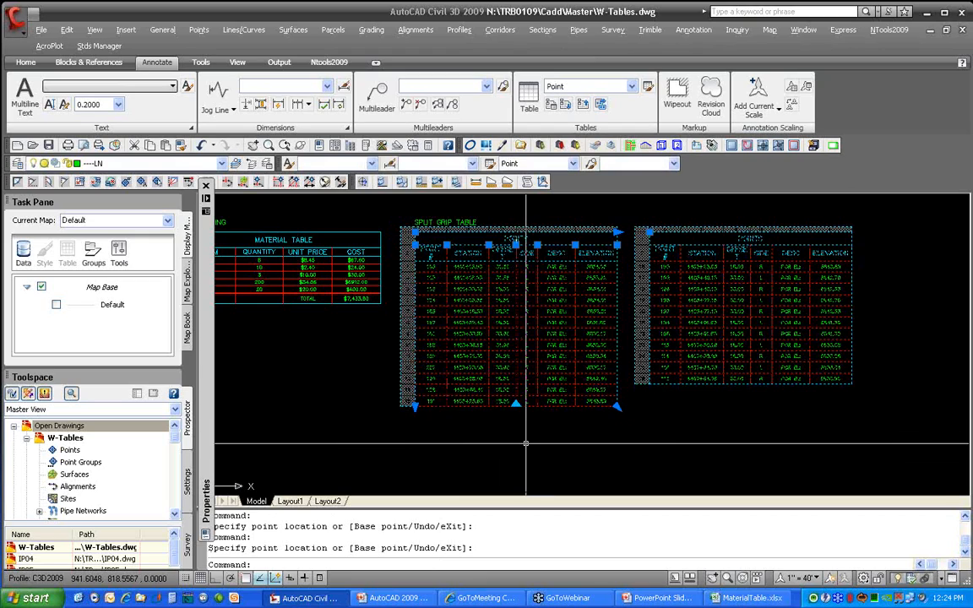
Review the Points table's Table Breaks properties and its break direction options, choosing Right
mouse_move(205, 211)
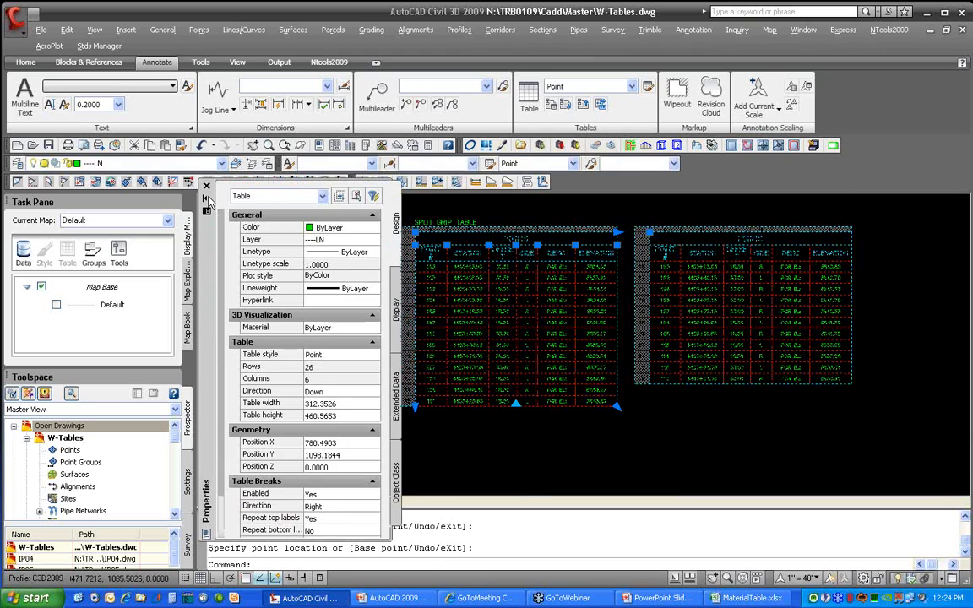
scroll(220, 353, "down", 2)
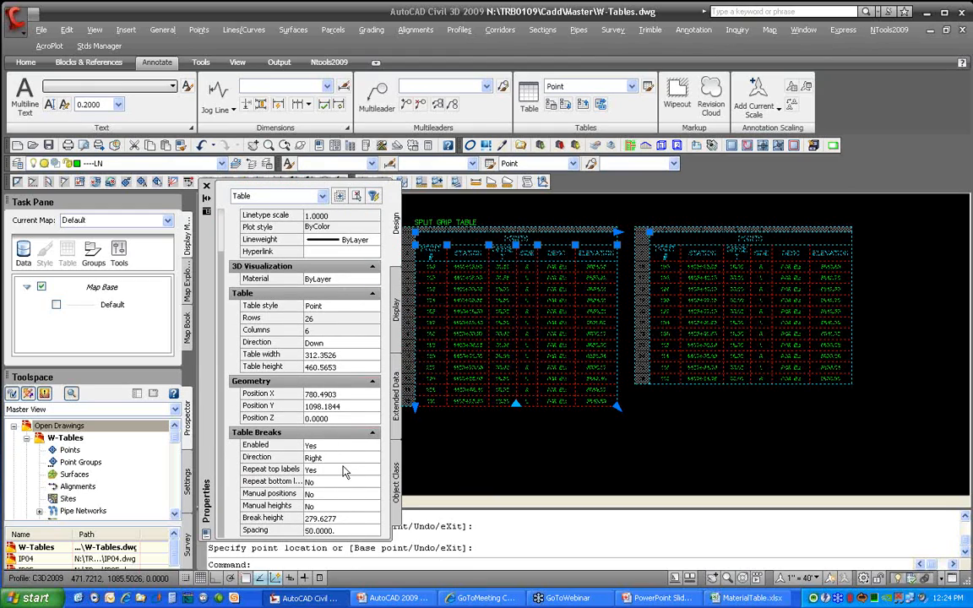
left_click(319, 447)
left_click(325, 457)
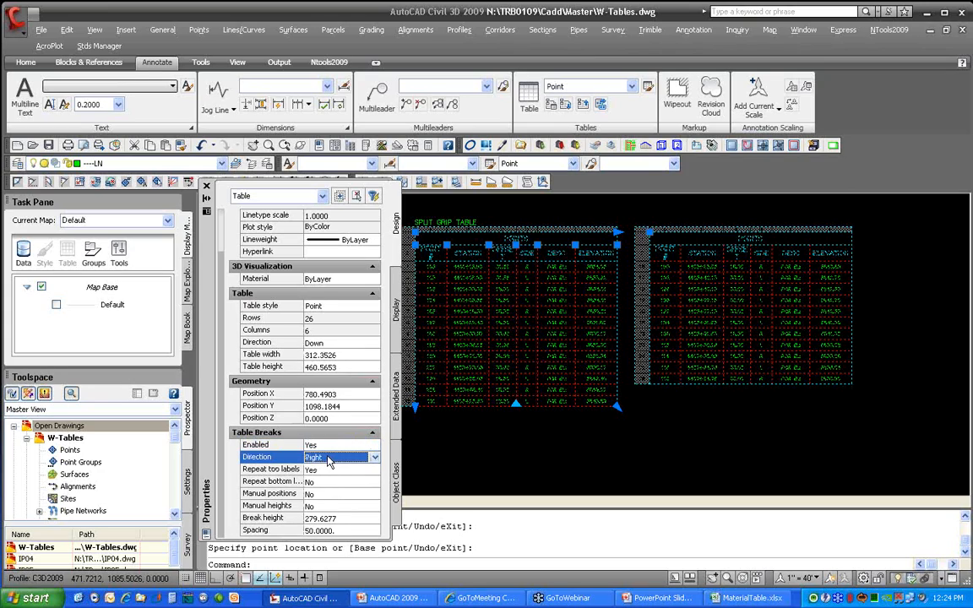
left_click(329, 458)
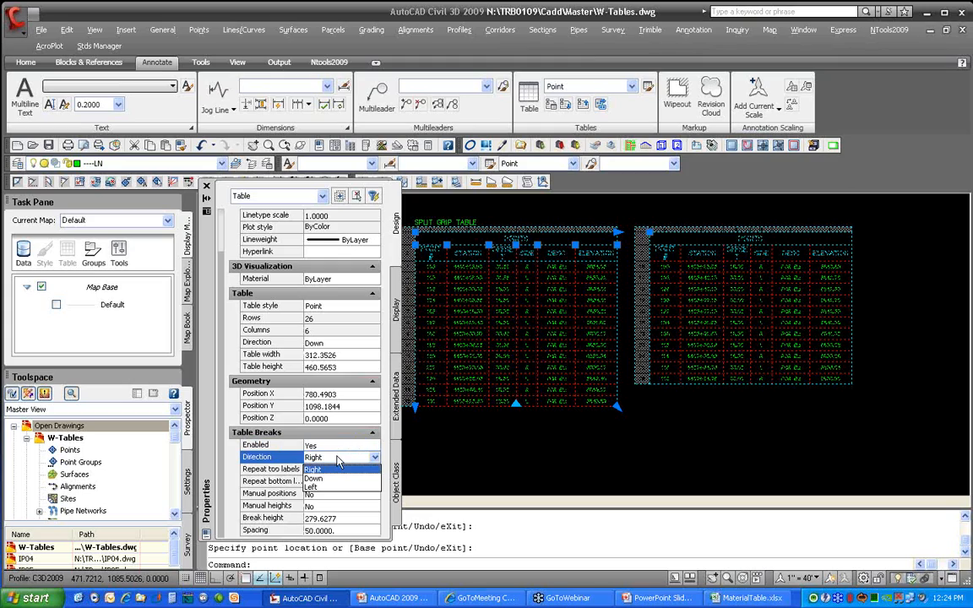
left_click(336, 469)
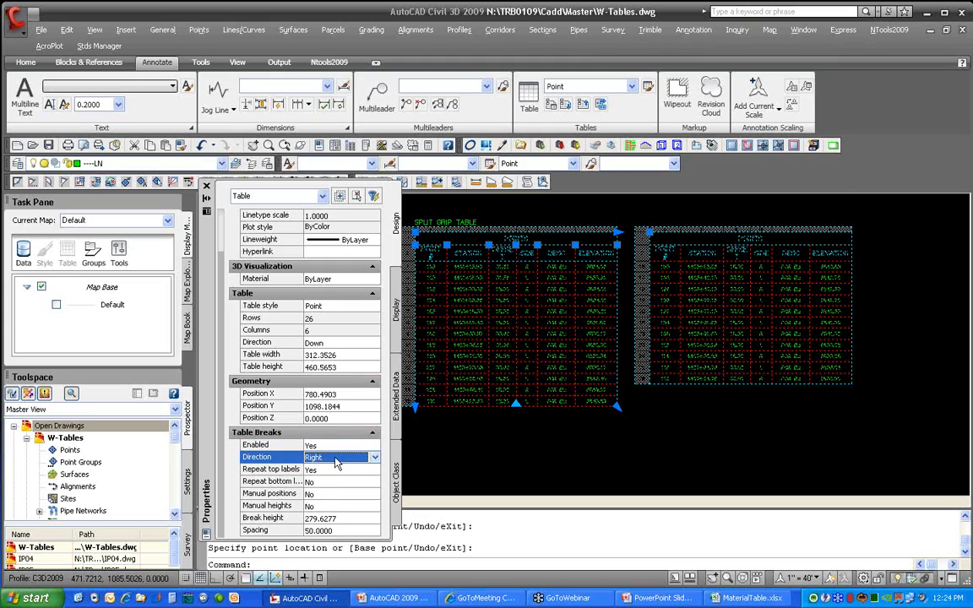
Set Repeat top labels to No for the split Points table, and restore it to Yes
left_click(325, 469)
left_click(326, 472)
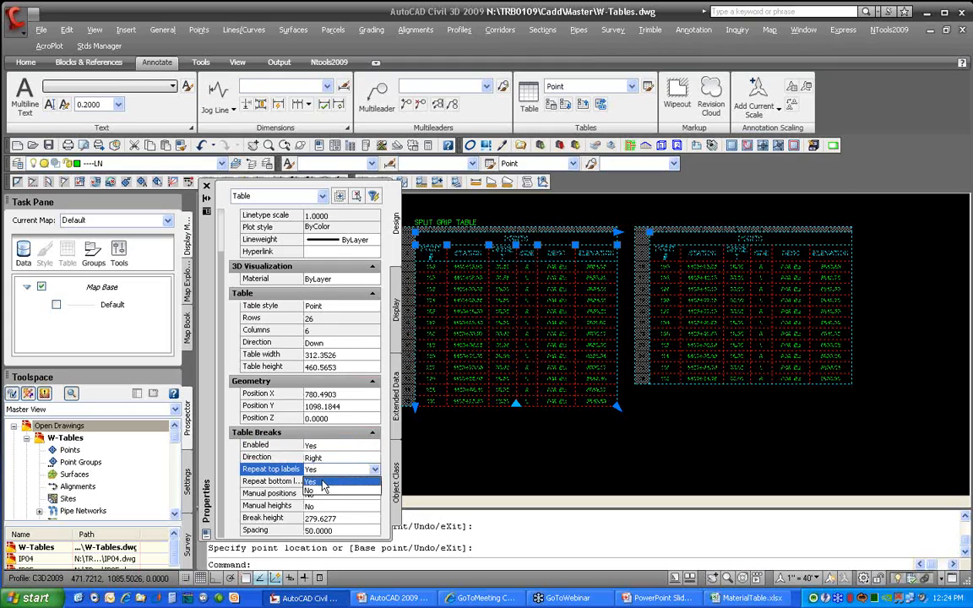
left_click(328, 493)
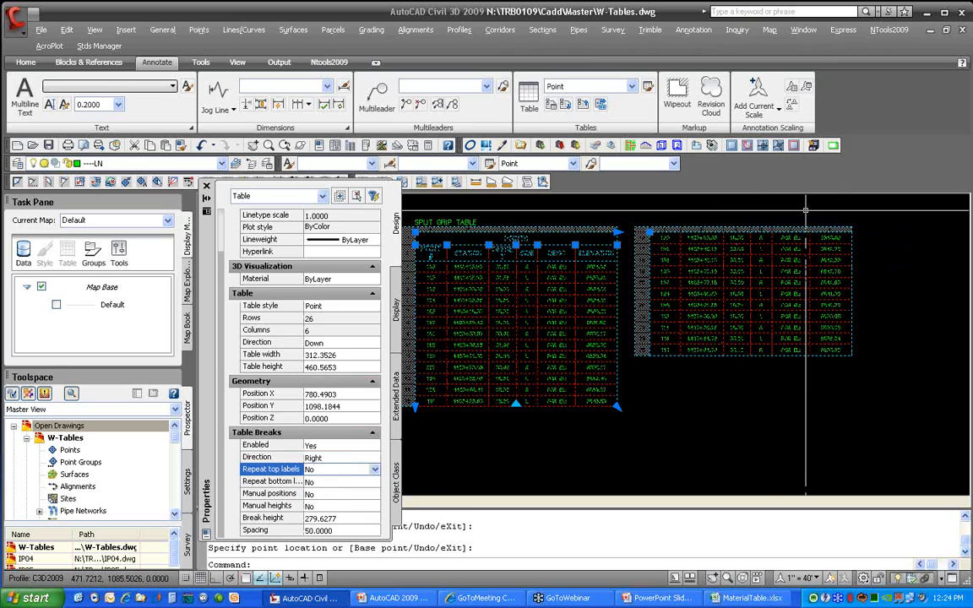
left_click(340, 471)
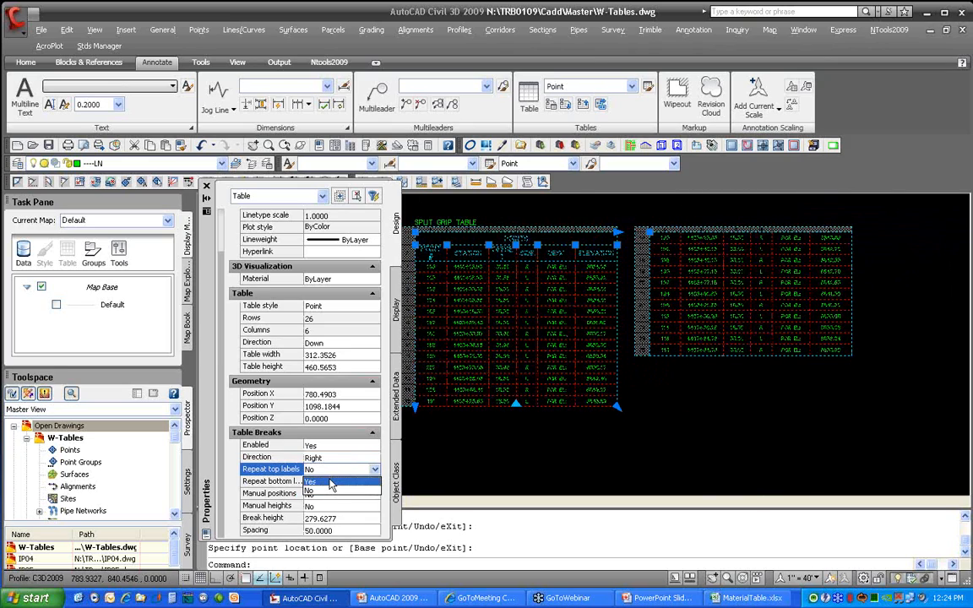
left_click(331, 482)
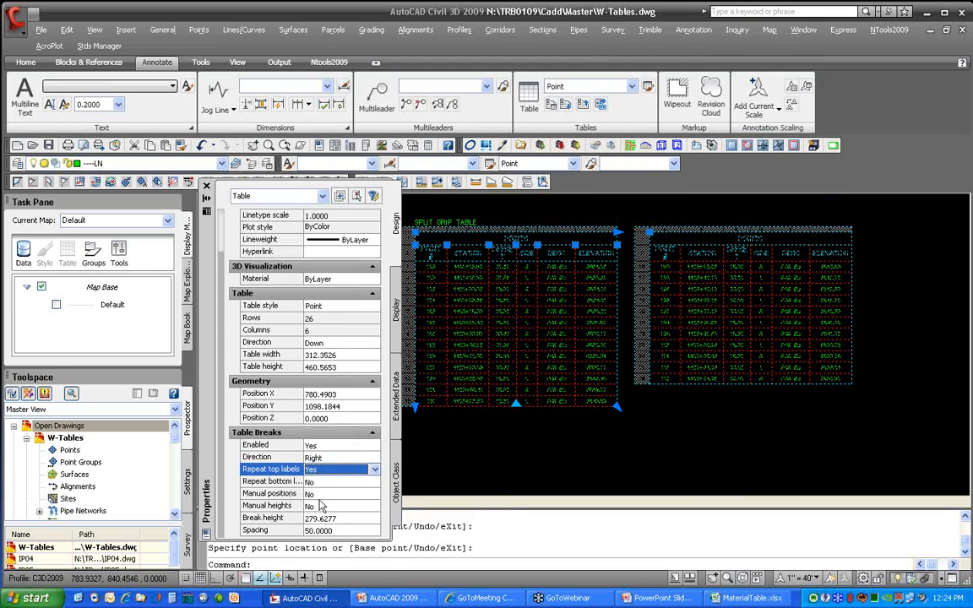
Set the table break spacing between the two parts of the Points table to 20, and deselect the table
left_click(321, 517)
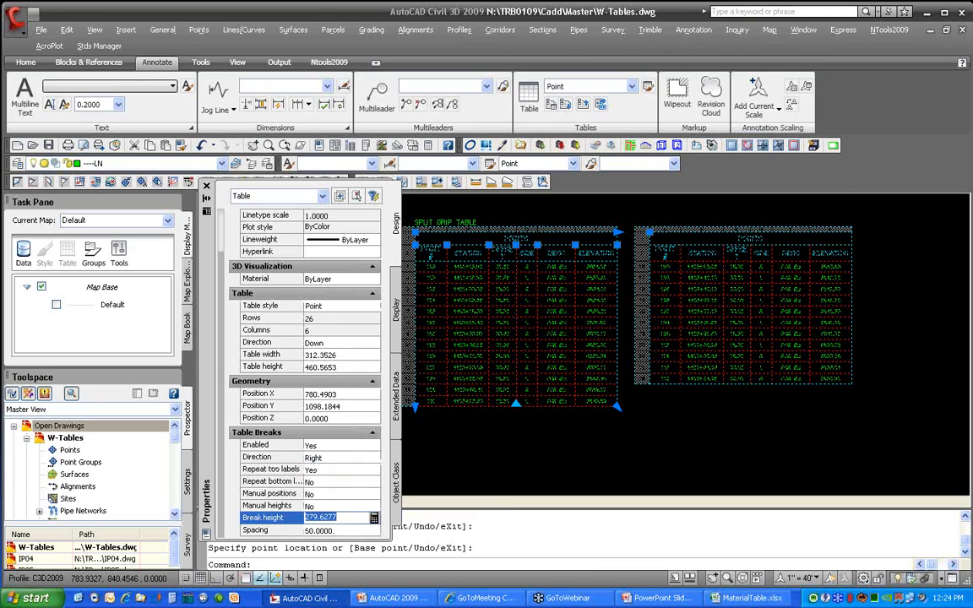
key("Tab")
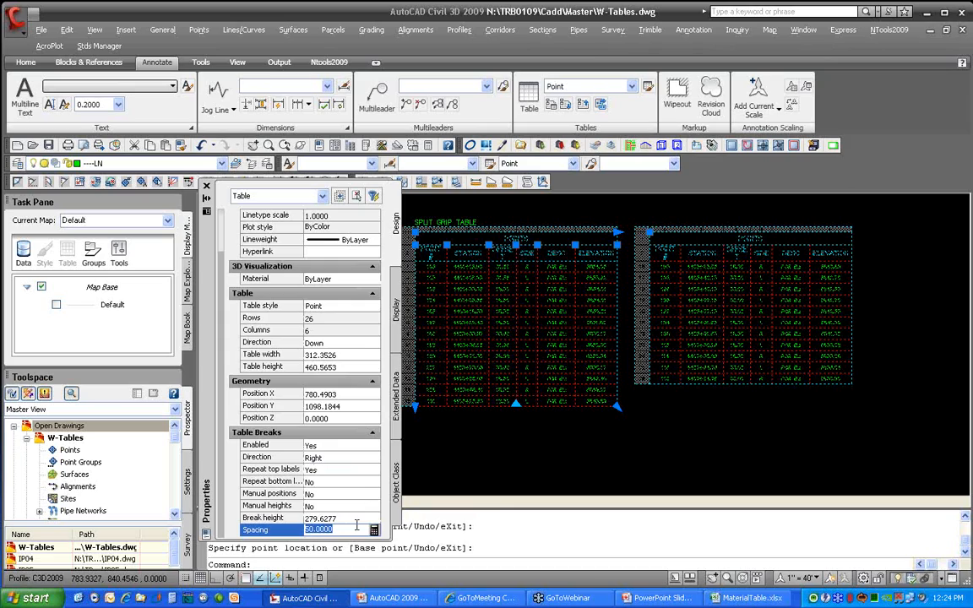
type("20")
key("Return")
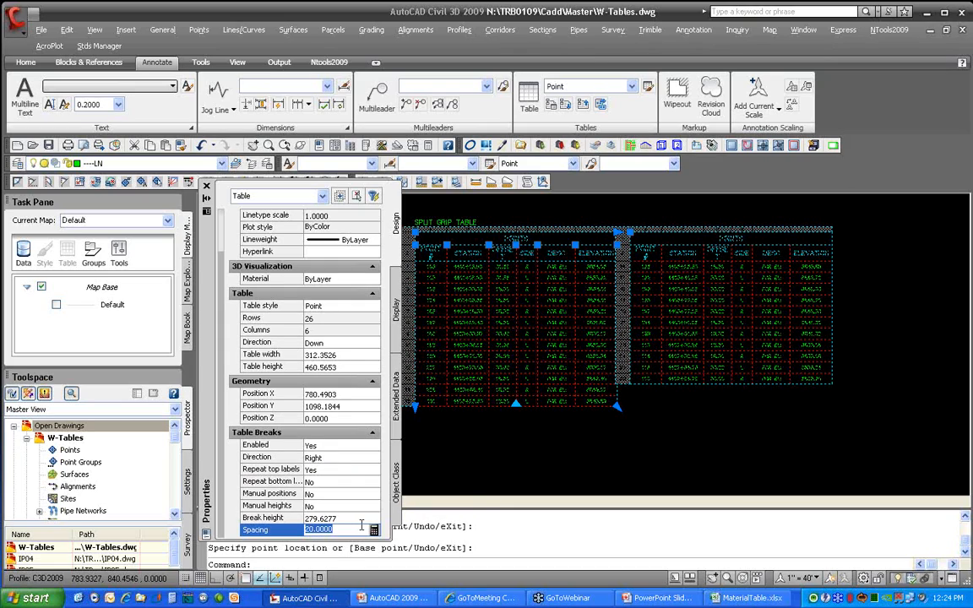
left_click(469, 452)
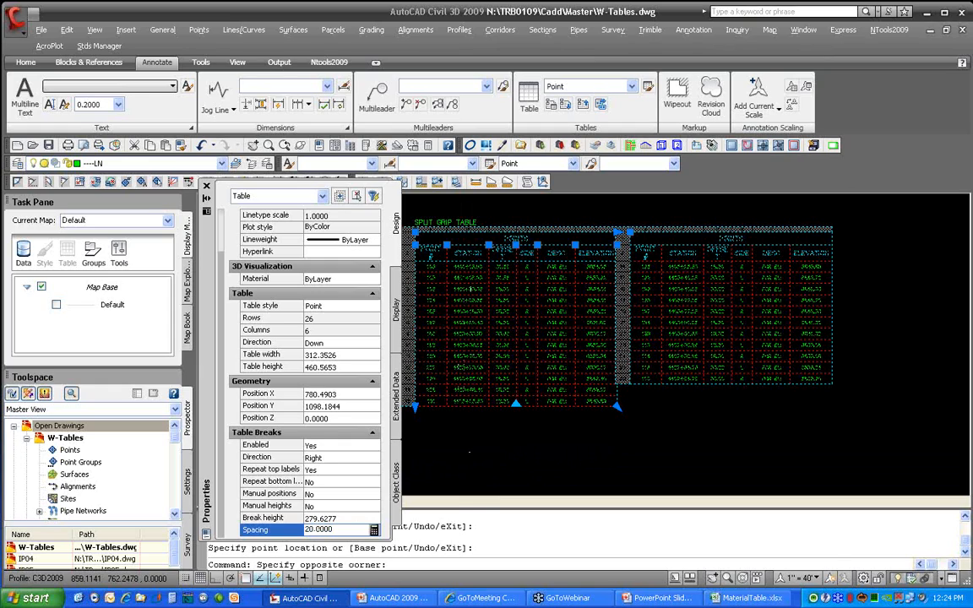
left_click(469, 452)
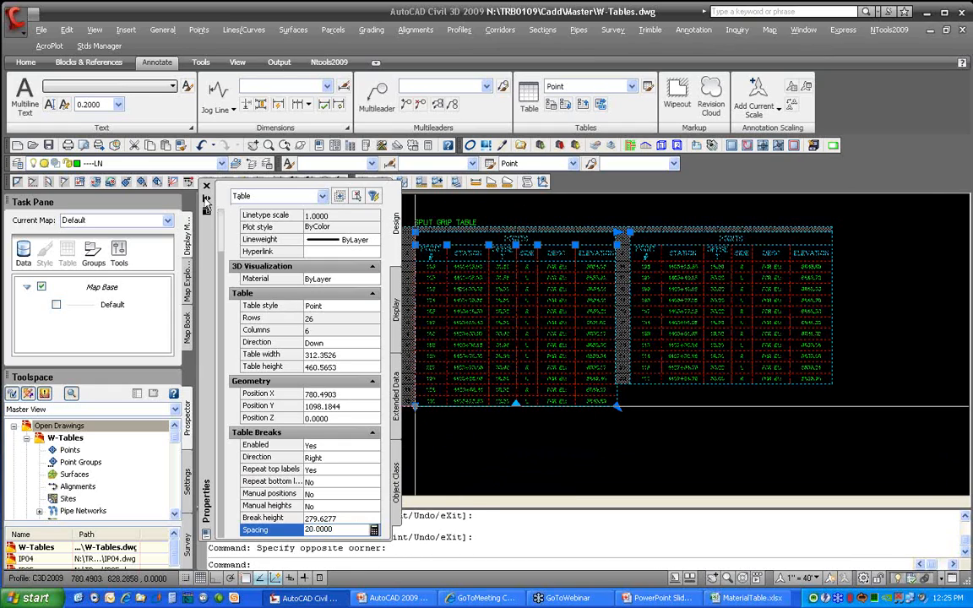
key("Escape")
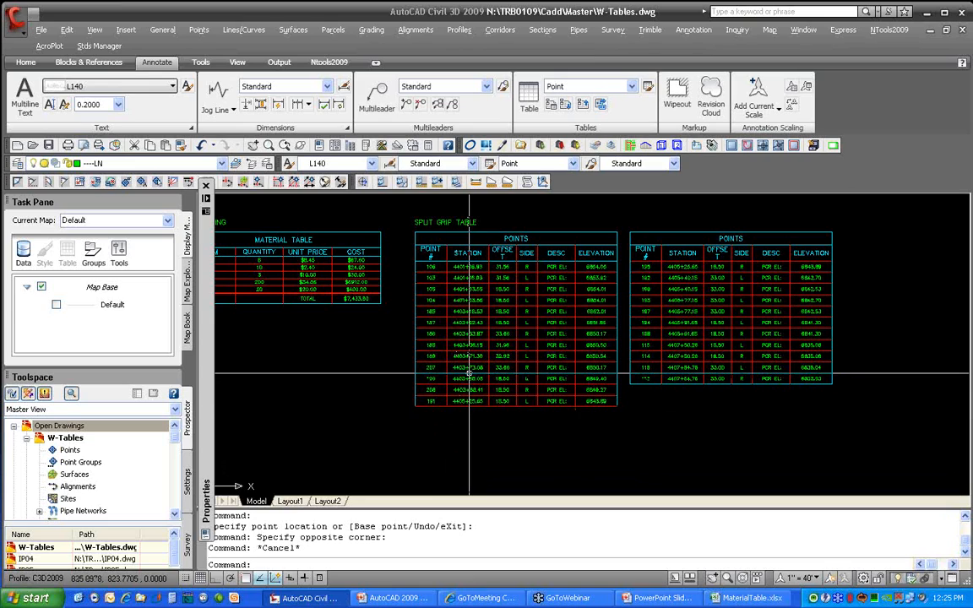
Create a new Excel data link named TRAINING in the Data Link Manager
scroll(351, 406, "down", 5)
scroll(475, 372, "up", 6)
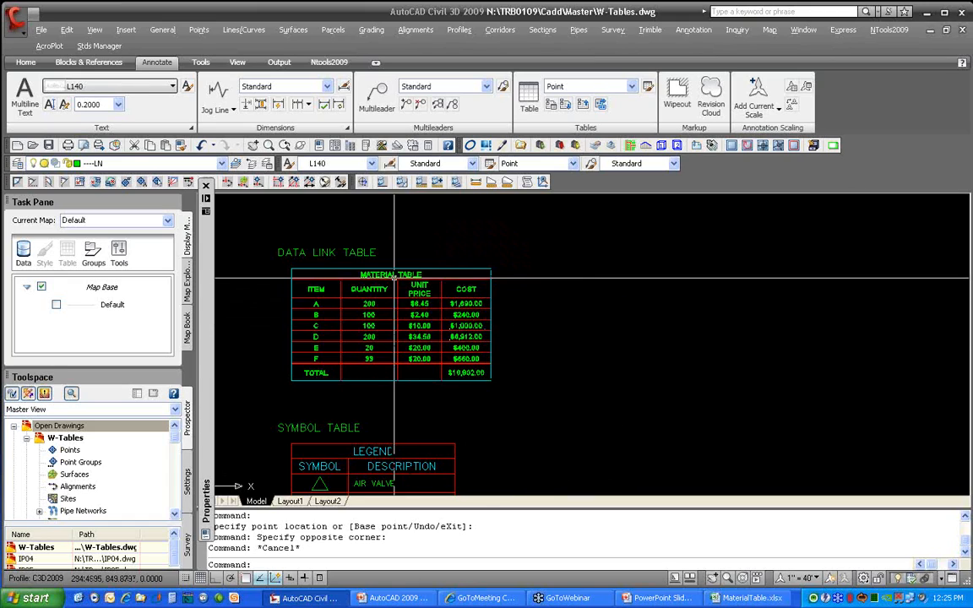
scroll(468, 308, "up", 3)
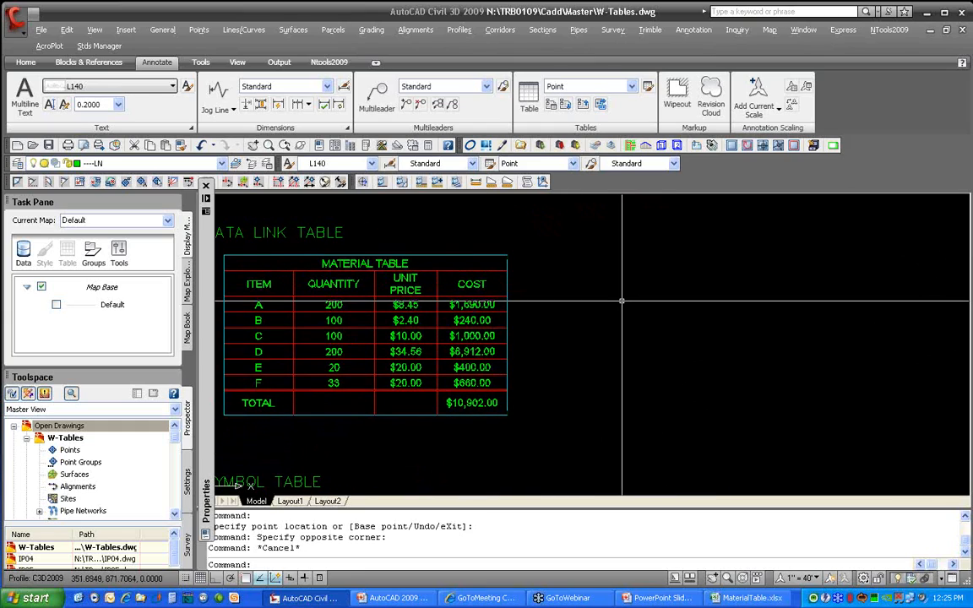
left_click(549, 106)
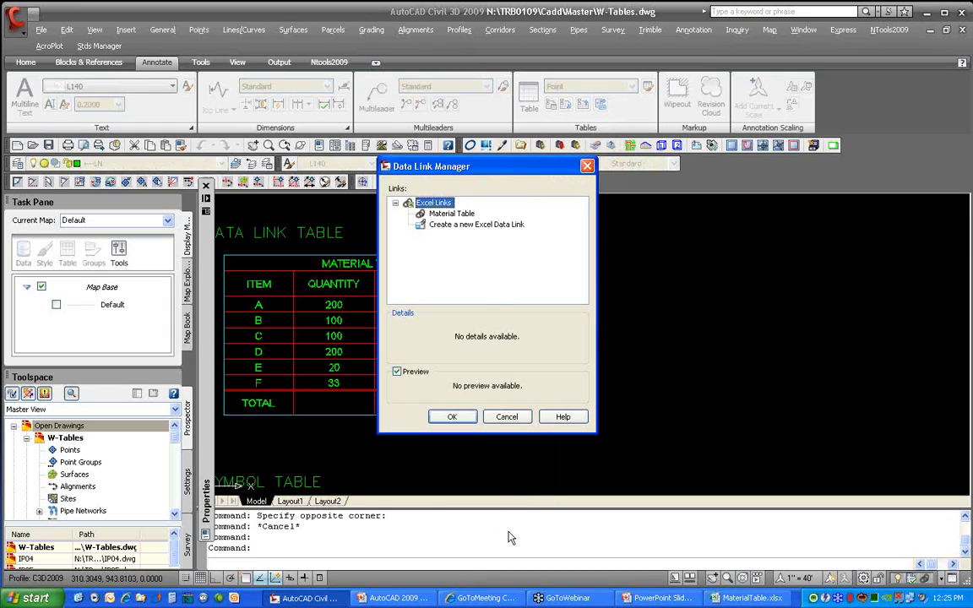
left_click(758, 598)
double_click(443, 225)
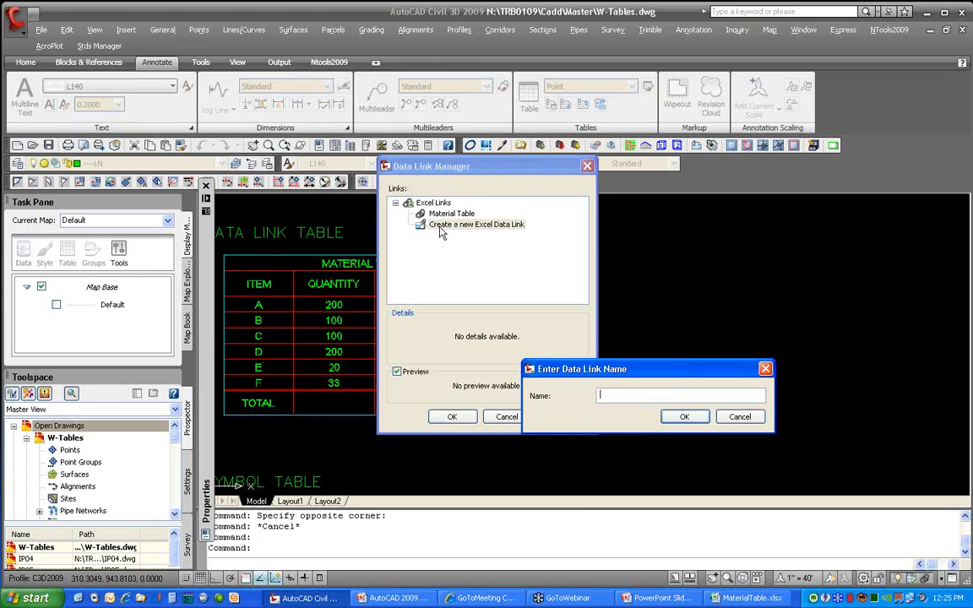
type("TRAININT")
left_click(685, 417)
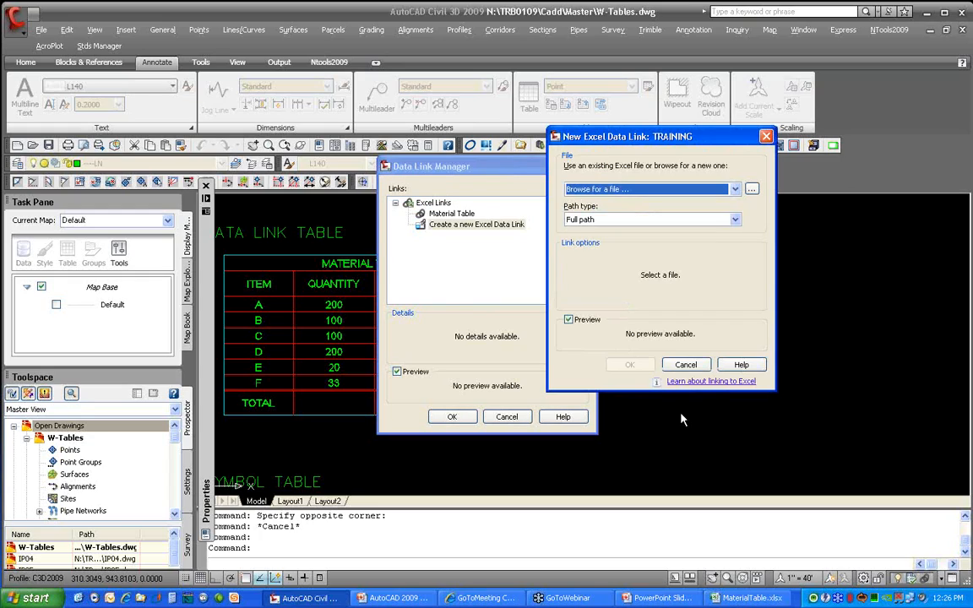
Choose MaterialTable.xlsx from the Estimates folder as the source file of the TRAINING data link
left_click_drag(564, 136, 454, 180)
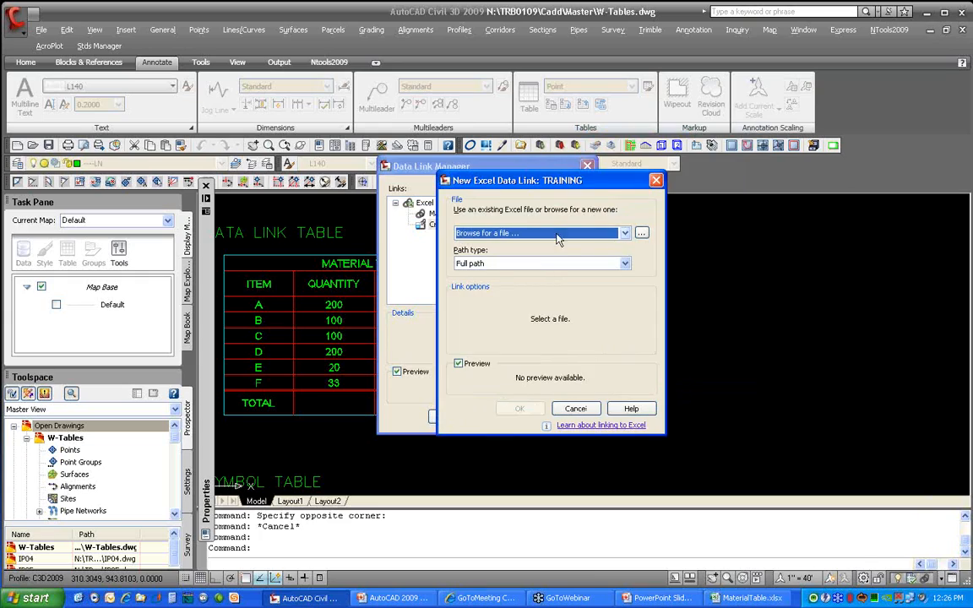
left_click(641, 234)
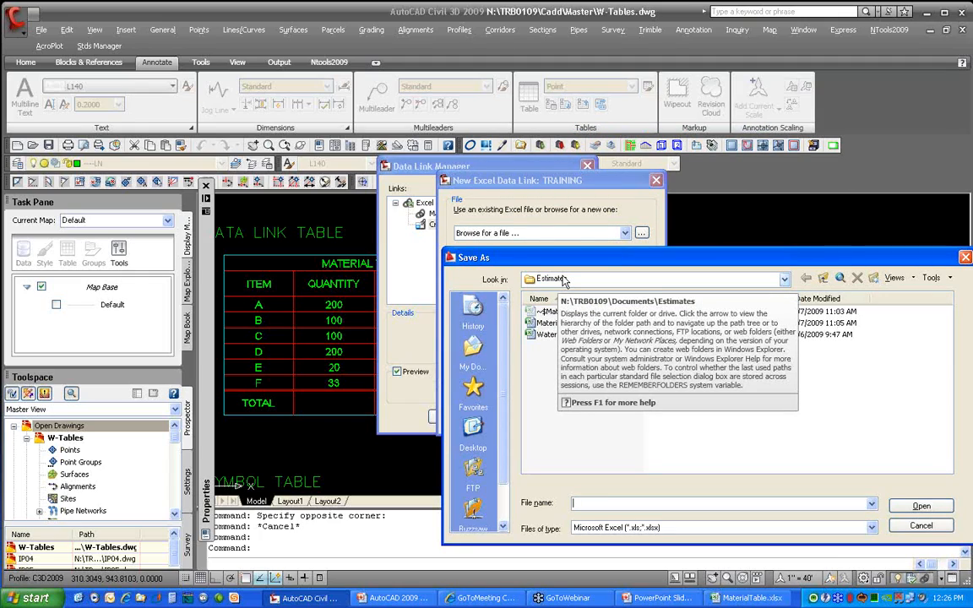
left_click(564, 323)
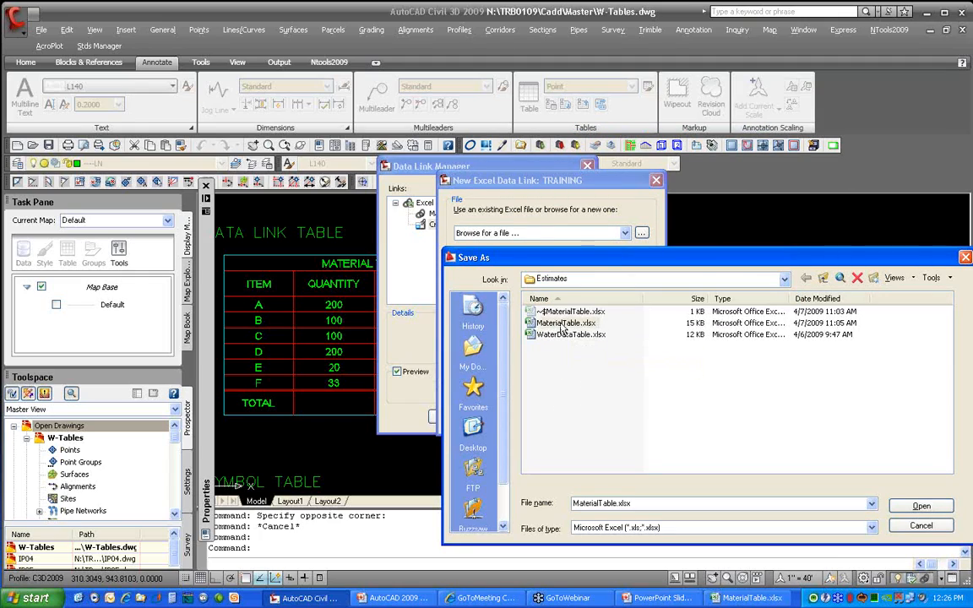
left_click(917, 507)
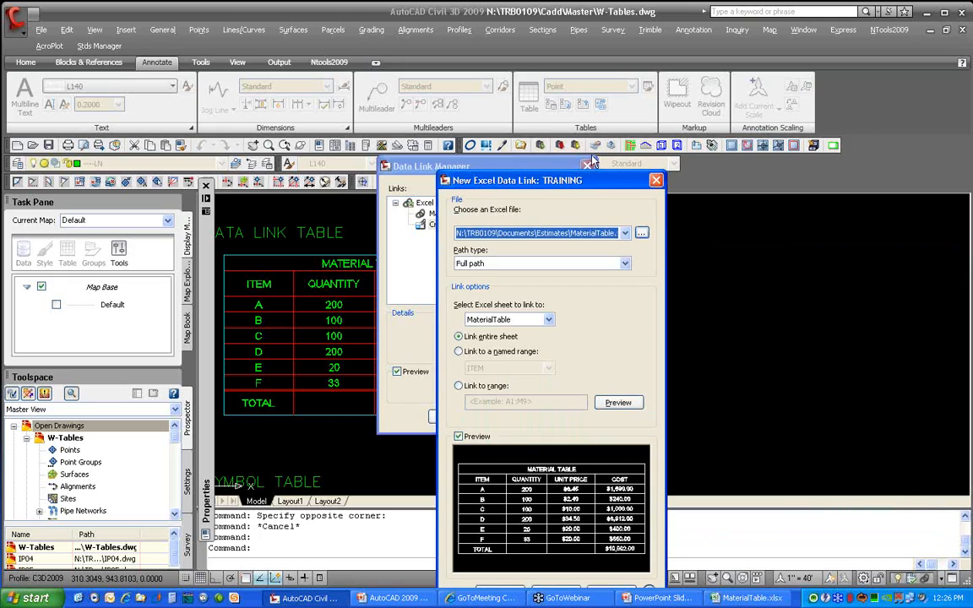
Link the entire MaterialTable sheet with a full path, and accept the TRAINING data link
left_click_drag(604, 186, 574, 112)
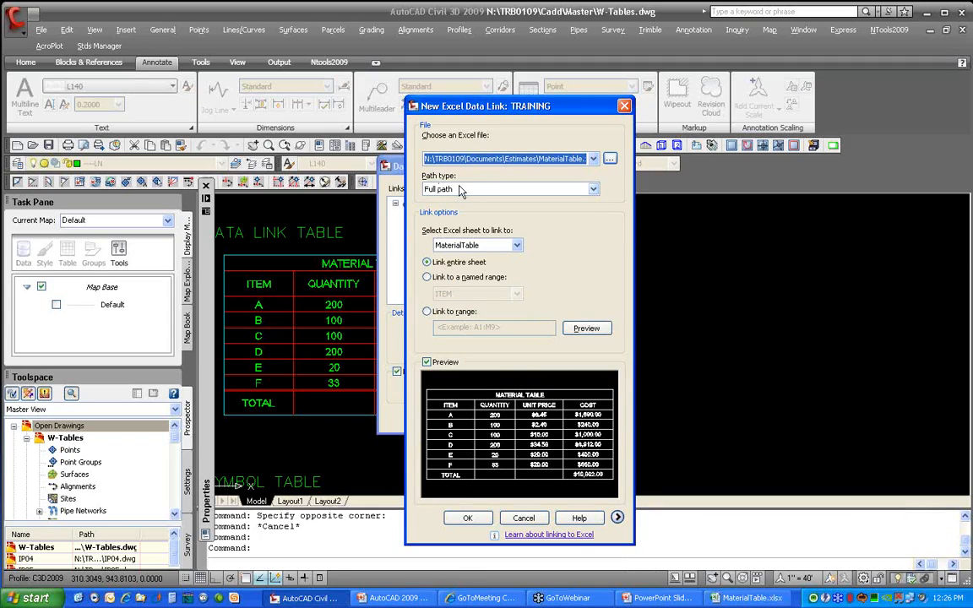
left_click(493, 246)
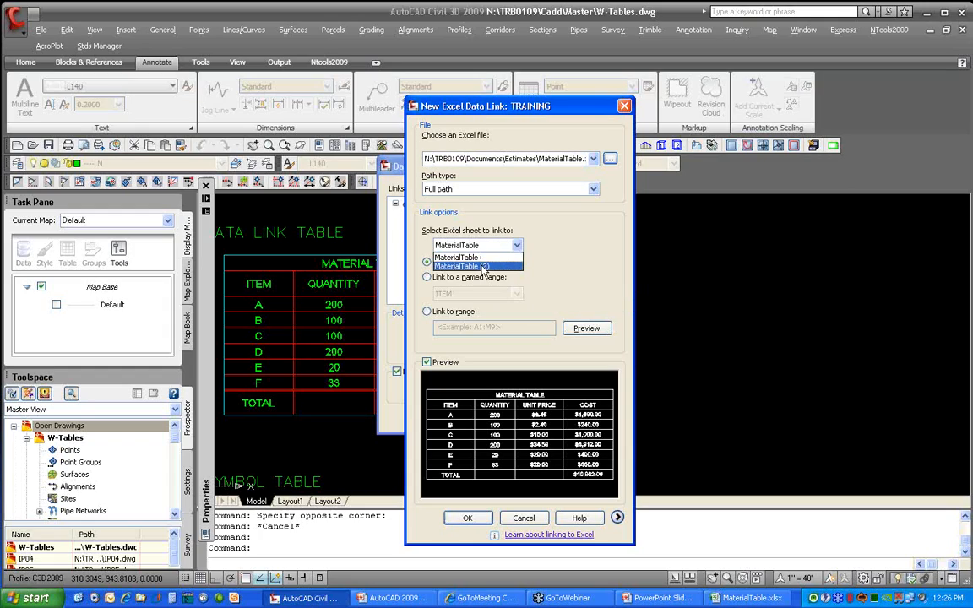
left_click(482, 247)
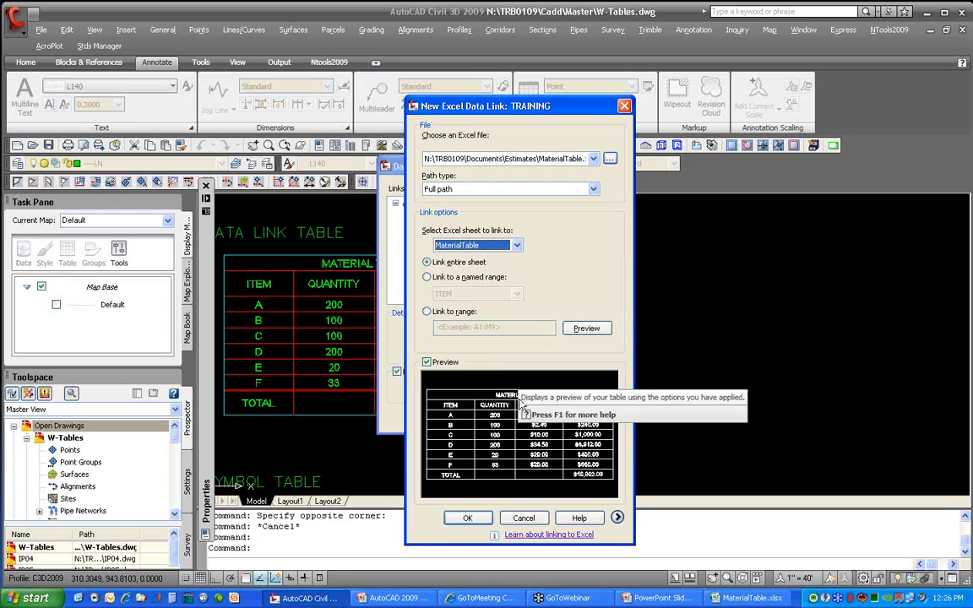
left_click(464, 518)
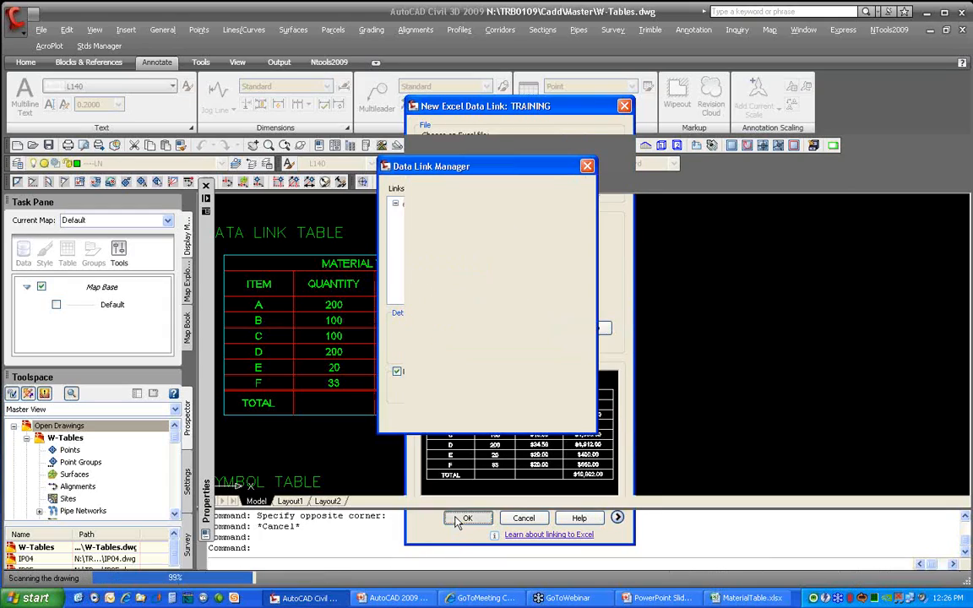
left_click(453, 542)
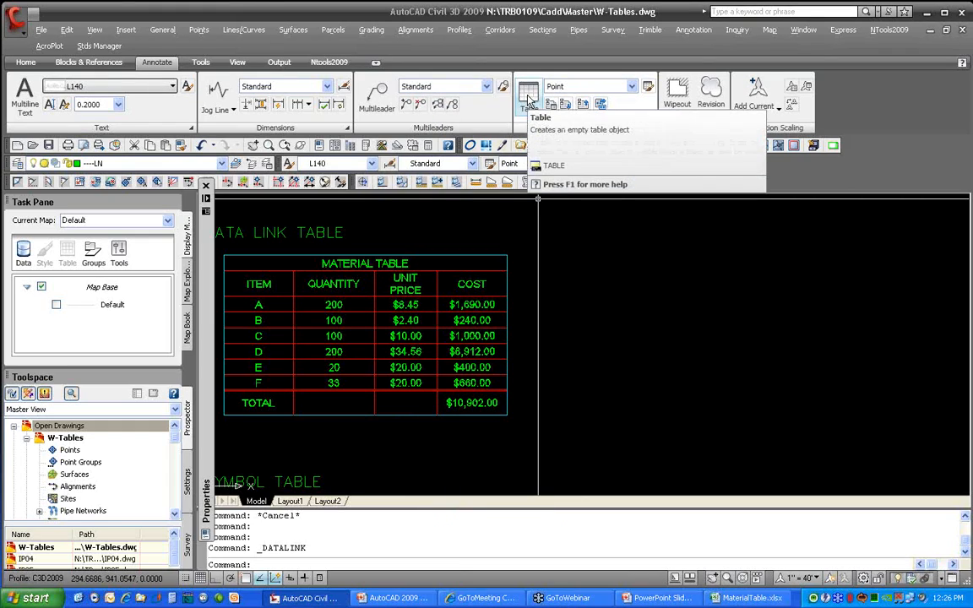
Insert a Material-style table from the TRAINING data link, placed to the right of the existing data link table
left_click(527, 95)
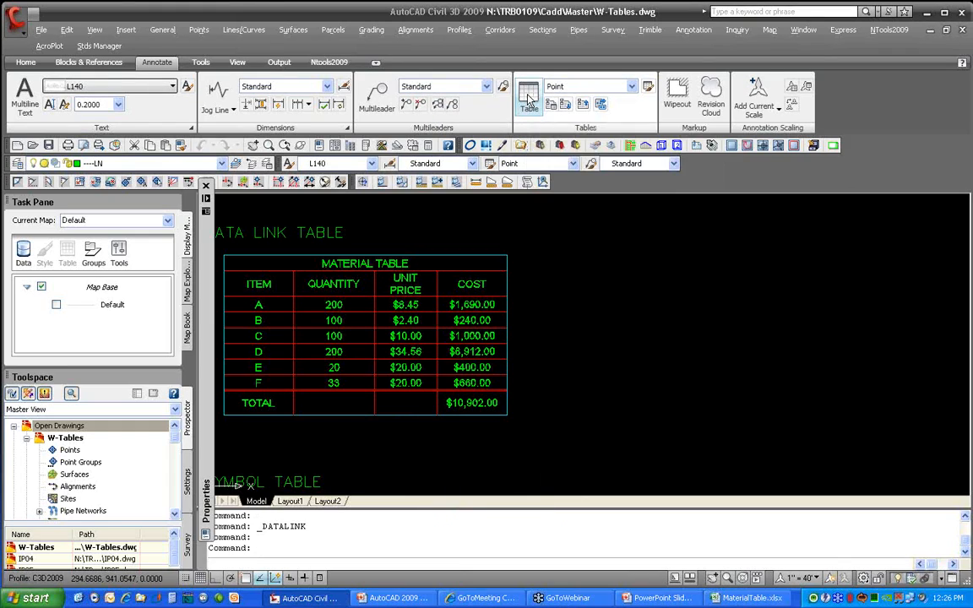
left_click(338, 165)
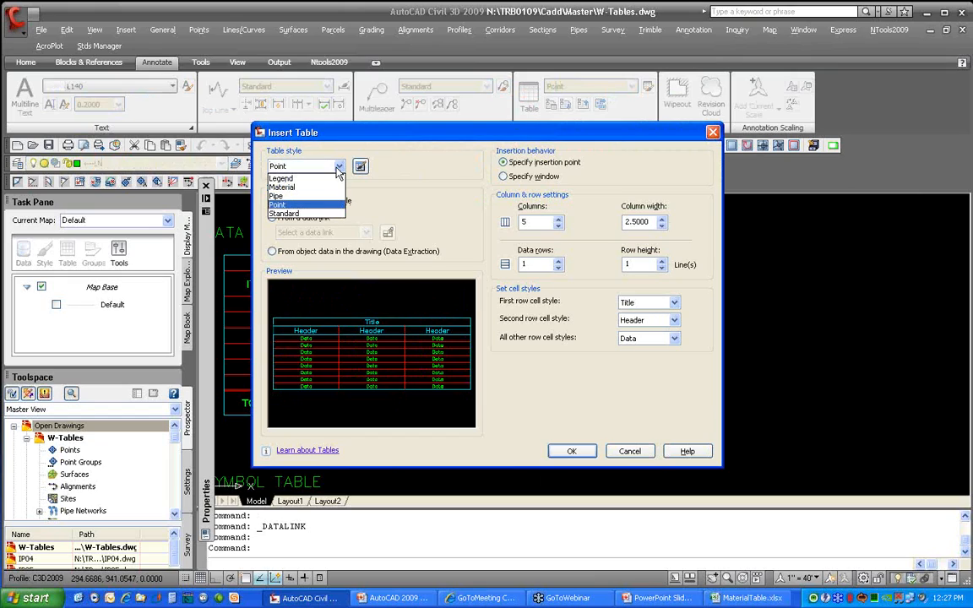
left_click(301, 191)
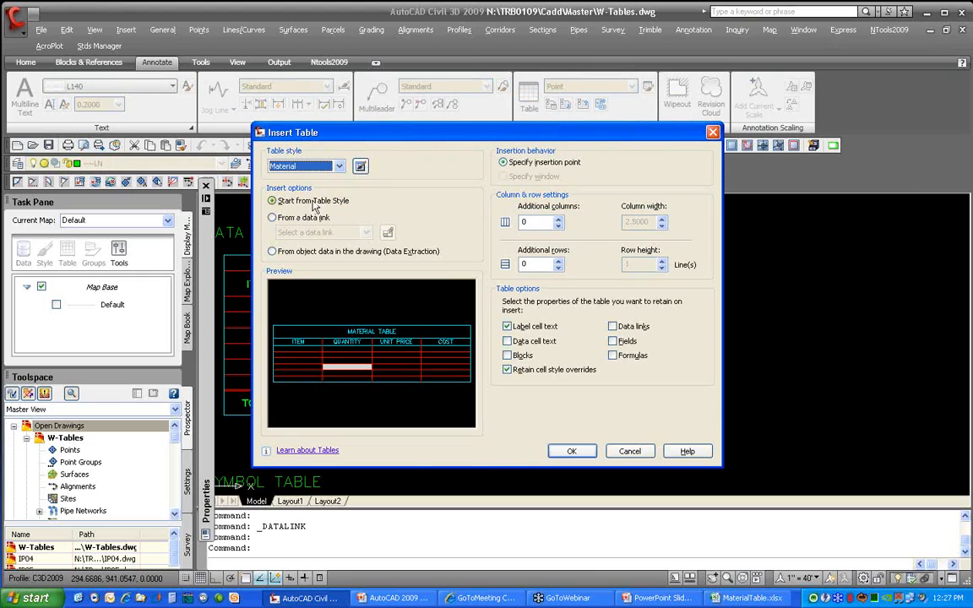
left_click(271, 217)
left_click(321, 233)
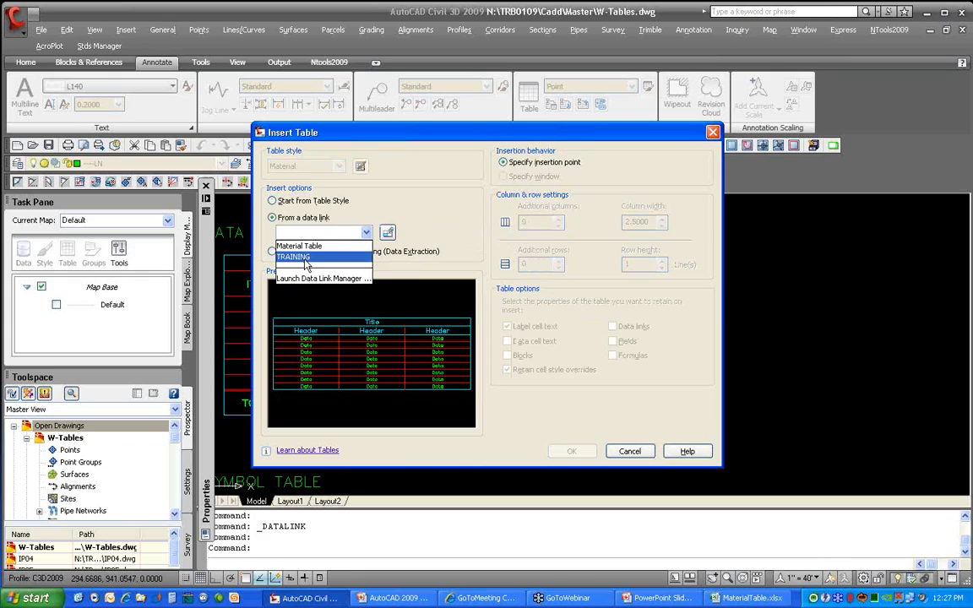
left_click(304, 259)
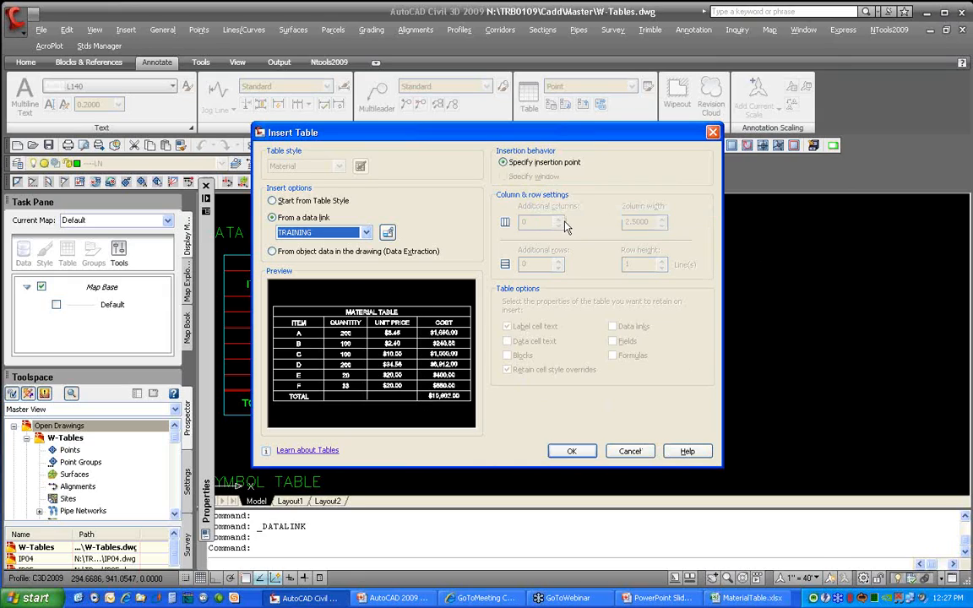
left_click(571, 450)
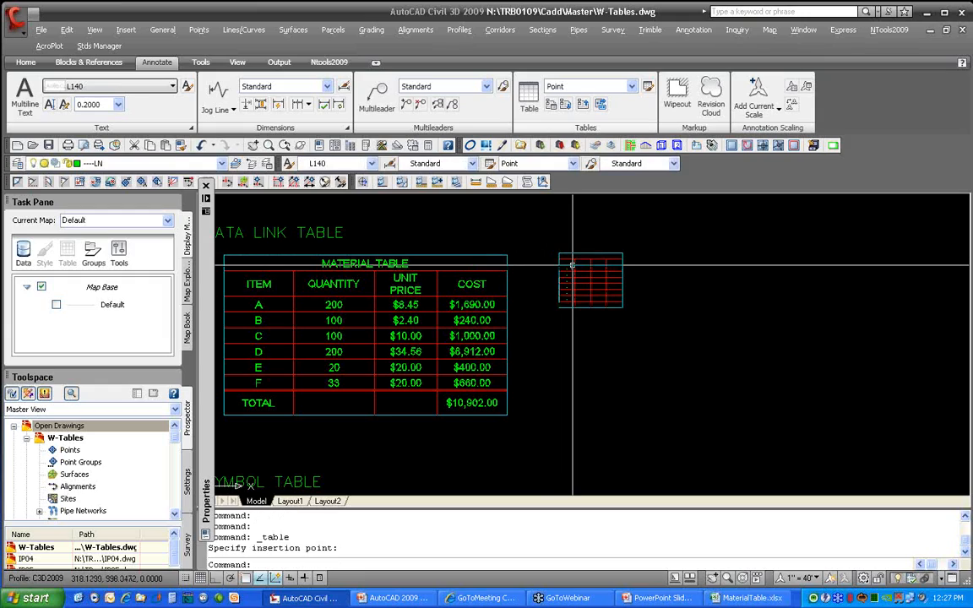
left_click(572, 264)
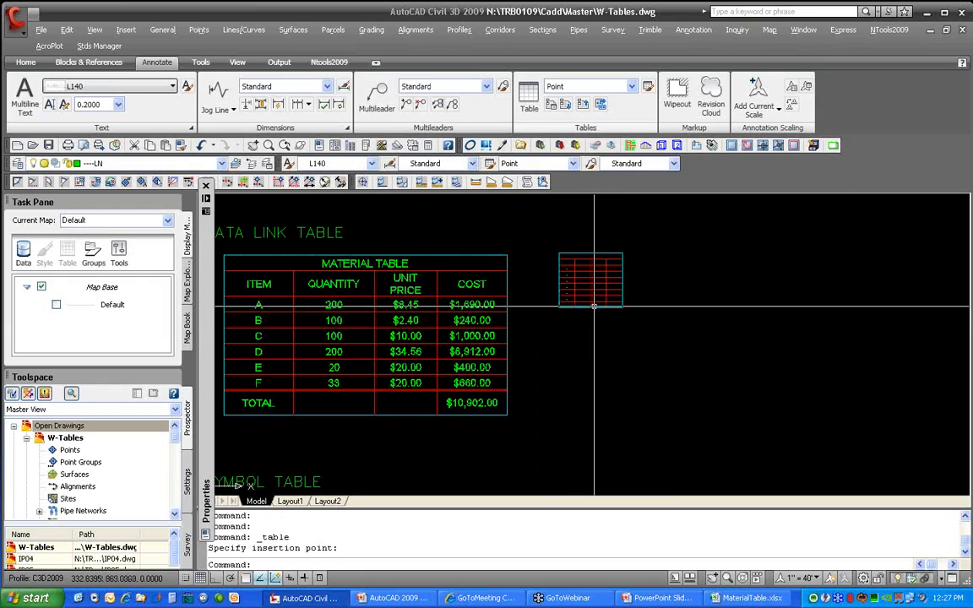
Remove all property overrides from the newly inserted linked table
left_click(590, 308)
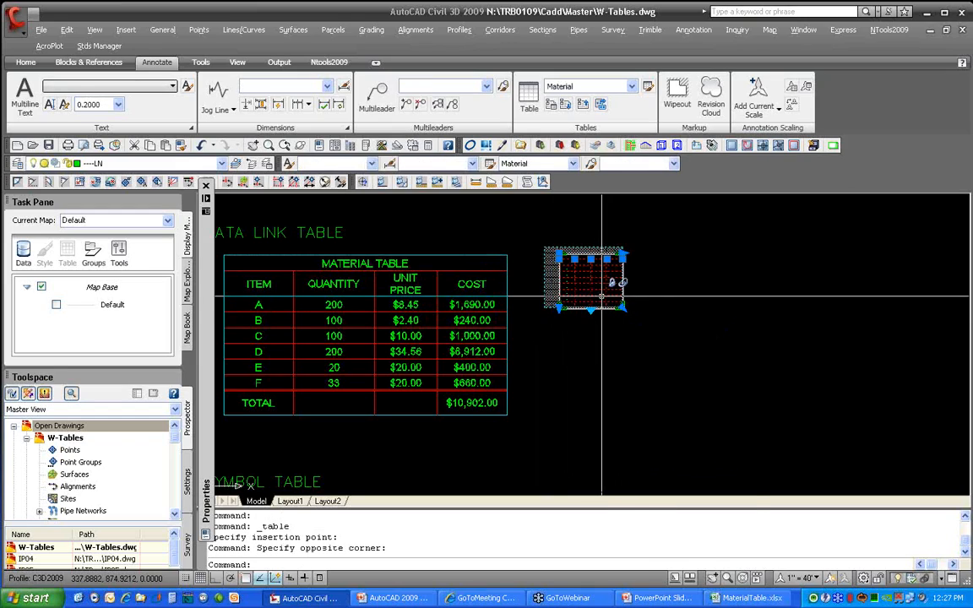
right_click(602, 297)
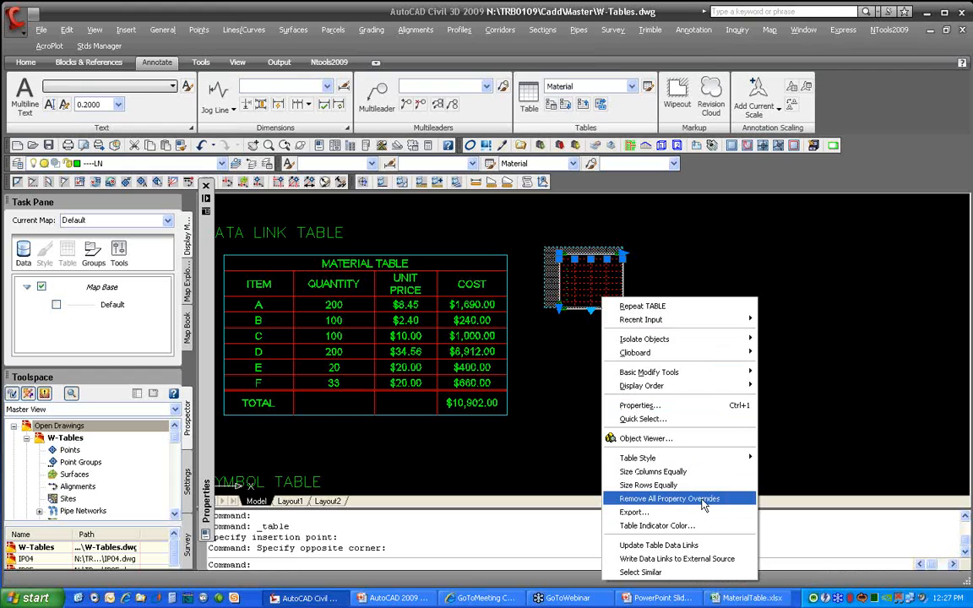
left_click(669, 498)
Uniformly stretch the new linked table wider and shorter, to roughly the size of the original data link table, and deselect it
scroll(667, 319, "down", 5)
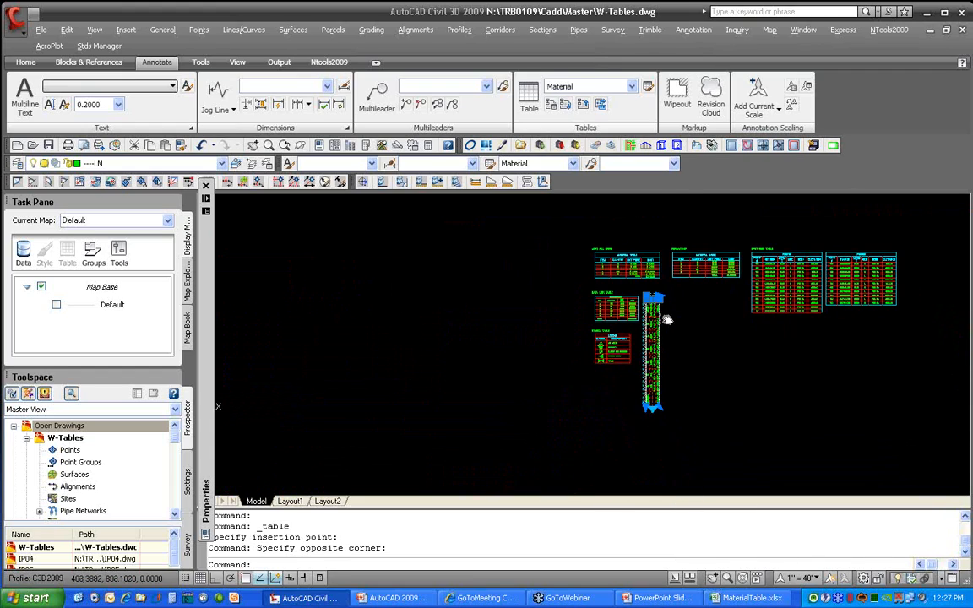
left_click(653, 409)
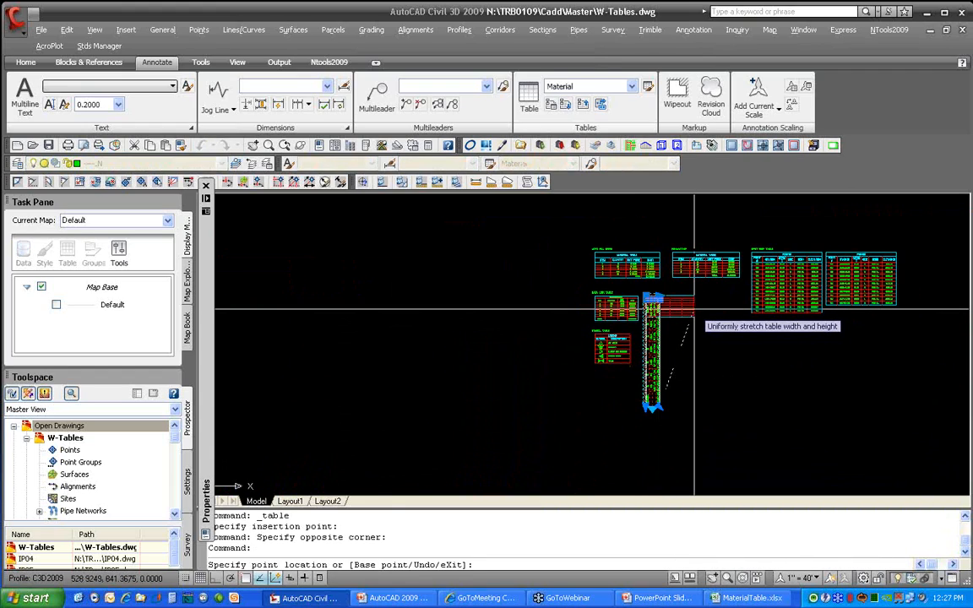
left_click(694, 314)
scroll(680, 308, "up", 6)
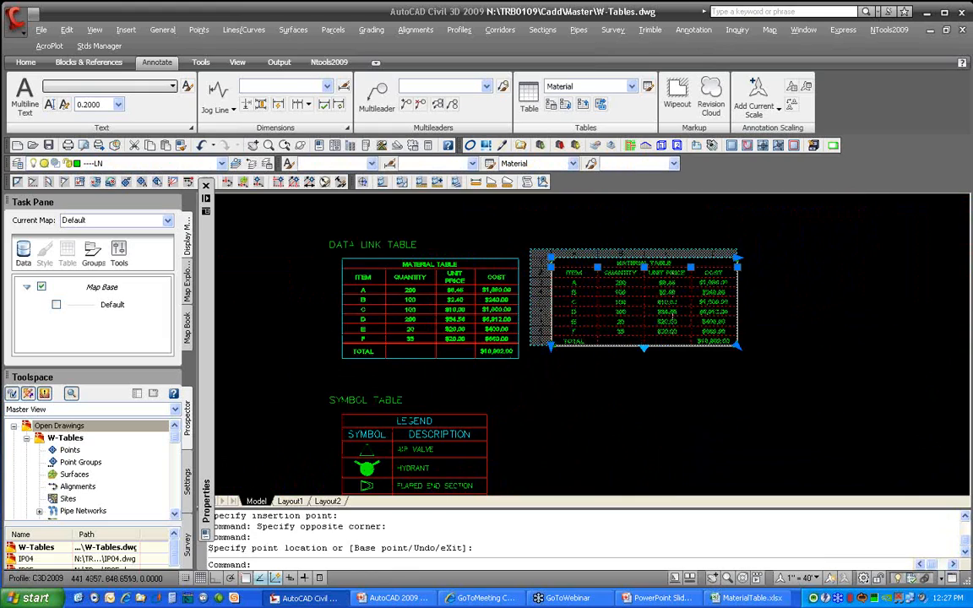
scroll(673, 312, "up", 2)
key("Escape")
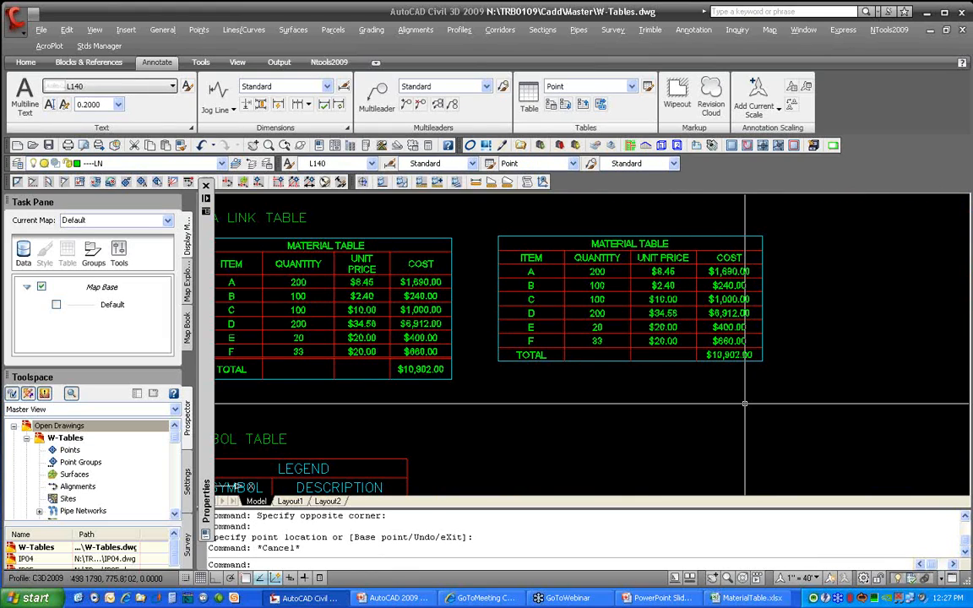
Switch to MaterialTable.xlsx in Excel, set item A's quantity in cell B3 to 1000, and save the workbook
left_click(742, 599)
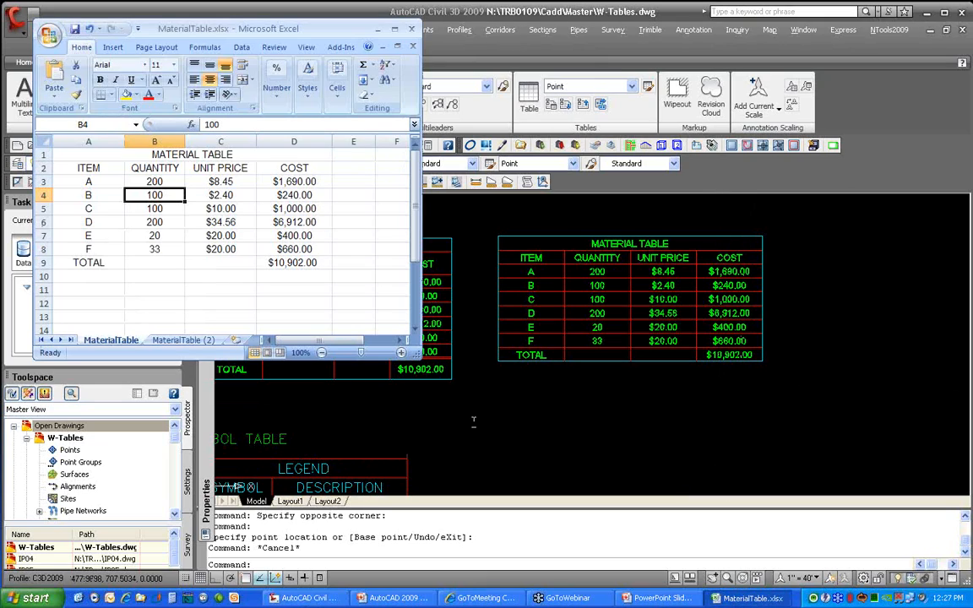
left_click(142, 182)
double_click(156, 181)
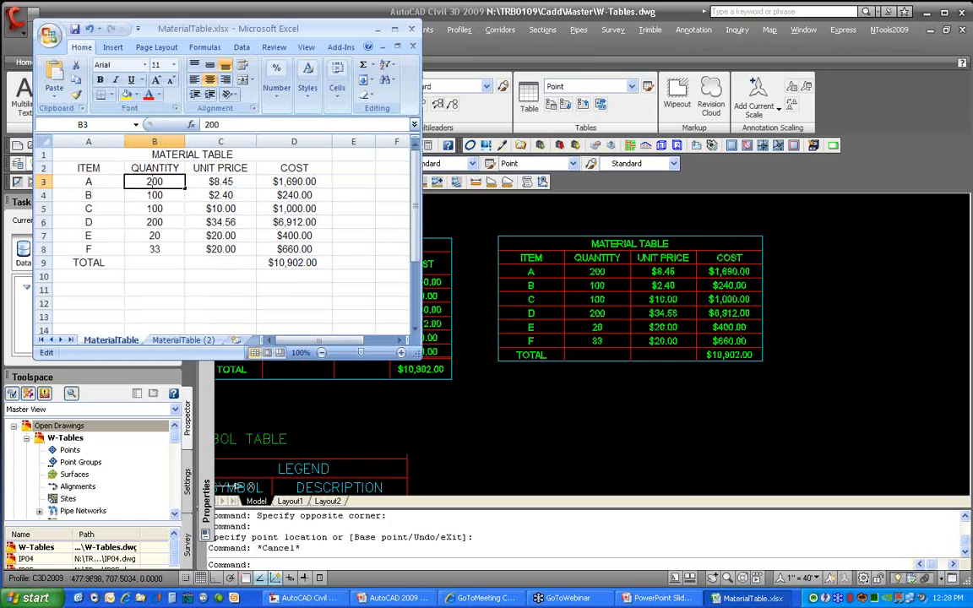
left_click_drag(146, 181, 163, 182)
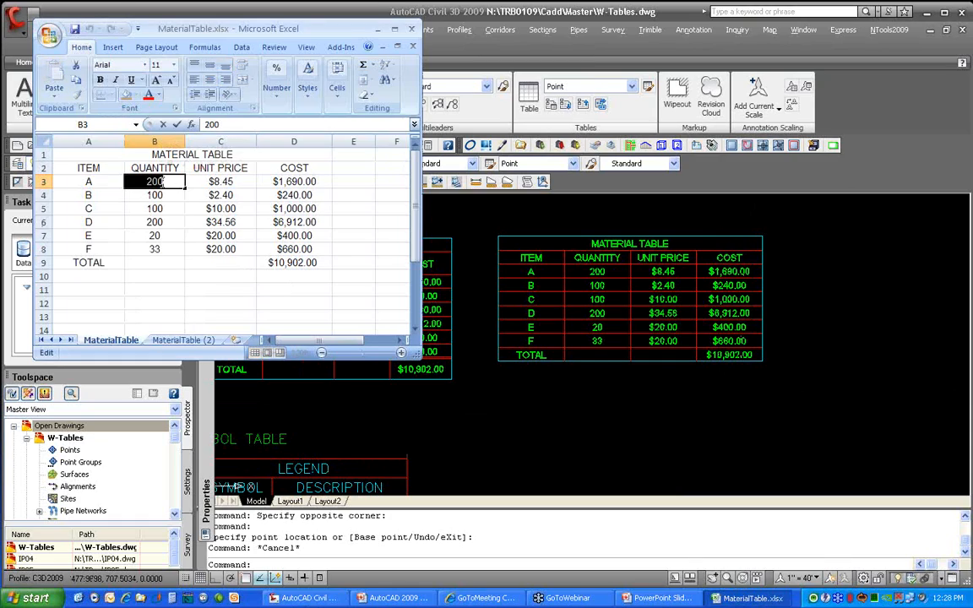
type("1000")
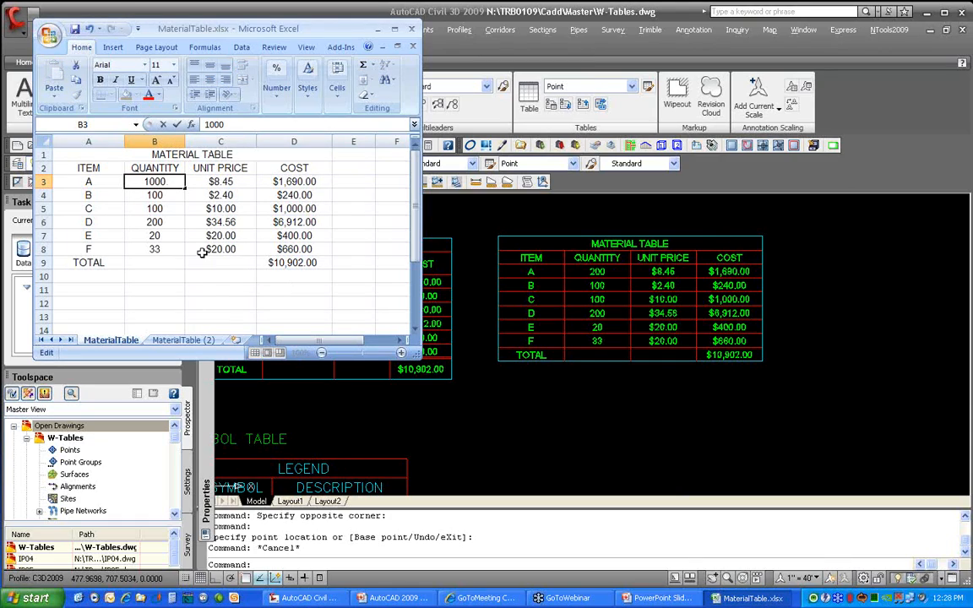
left_click(221, 302)
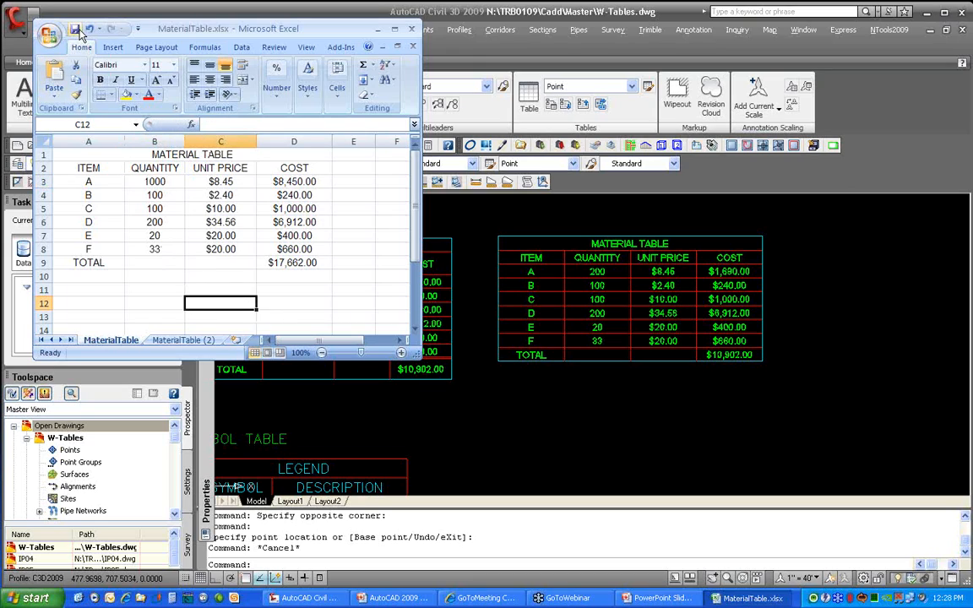
Return to the AutoCAD drawing and update all tables that use the changed data links
left_click(585, 441)
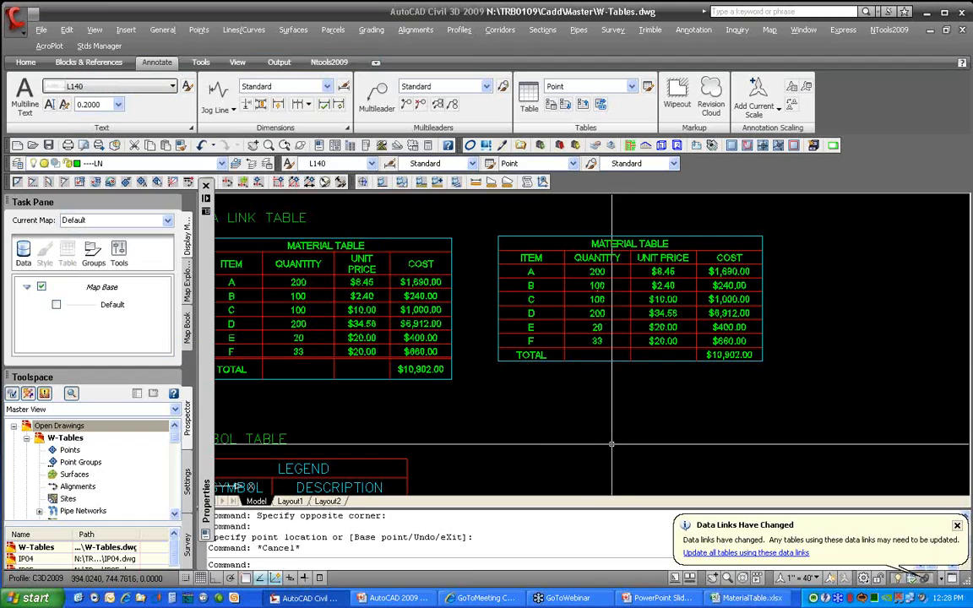
left_click(738, 555)
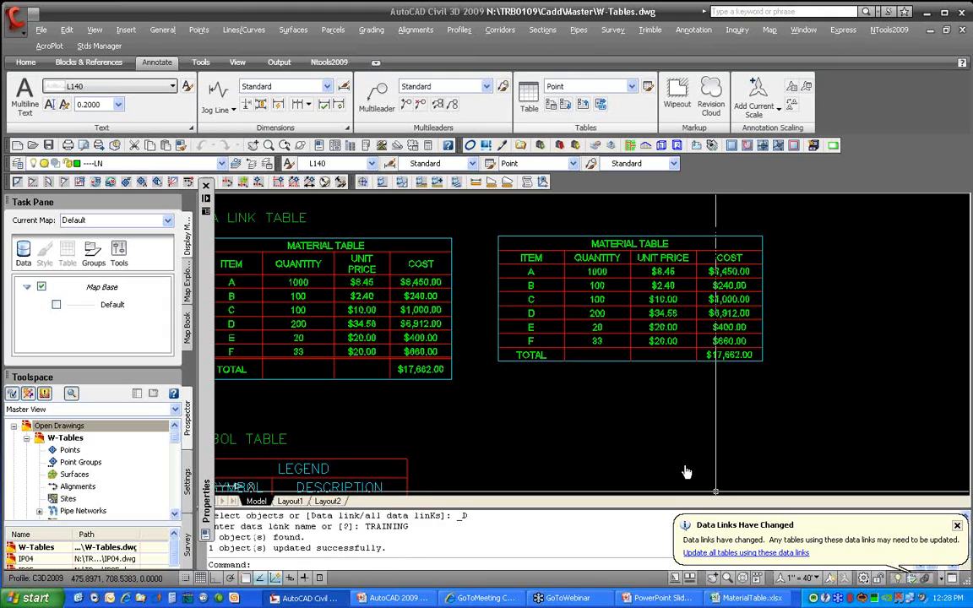
scroll(616, 274, "up", 3)
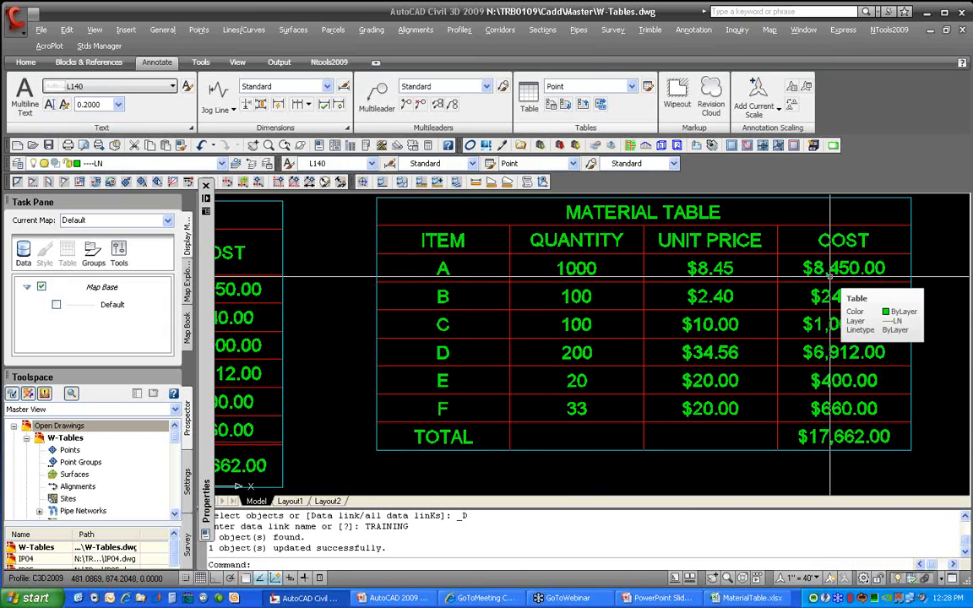
Try to edit item B's unit price in the linked table and inspect the cell's data link details
double_click(726, 296)
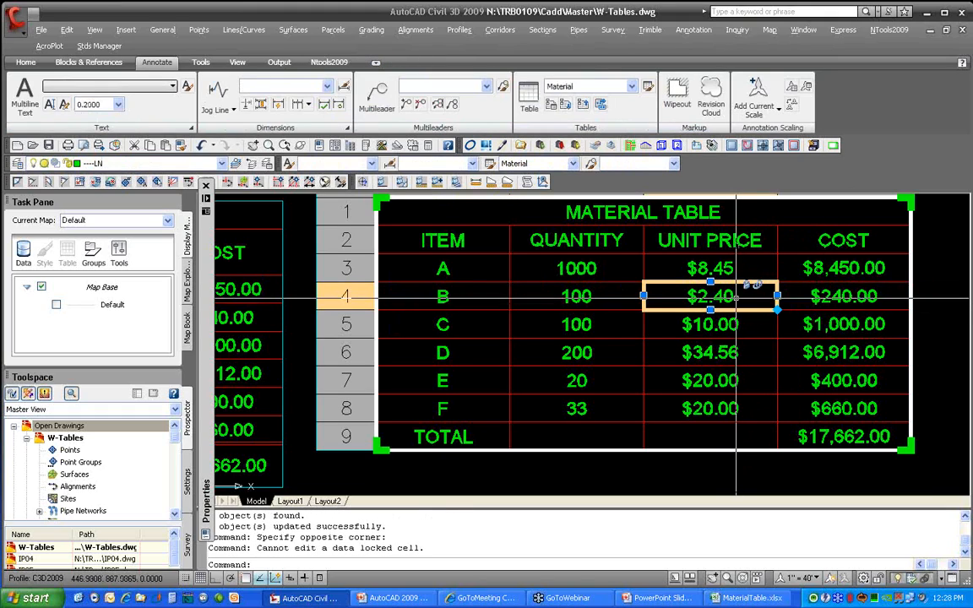
mouse_move(737, 284)
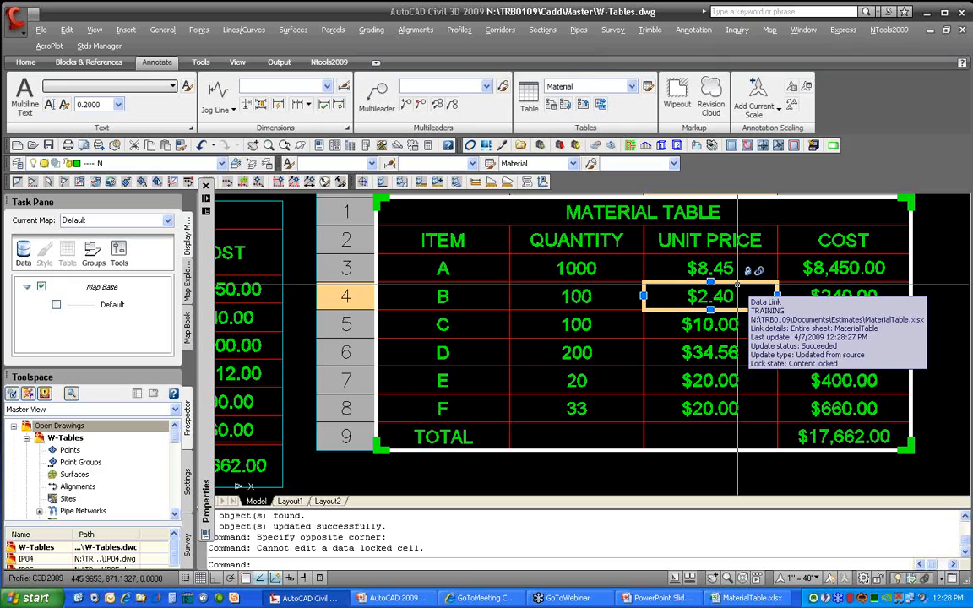
key("Escape")
key("Escape")
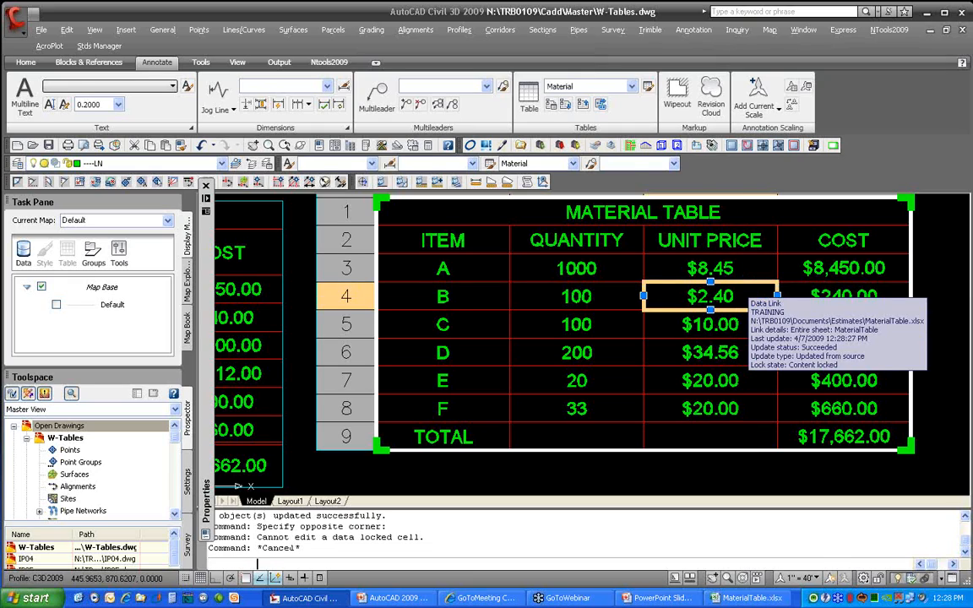
Set the locking of all cells in the linked material table to Unlocked, check the data link details, and deselect the table
left_click(842, 209)
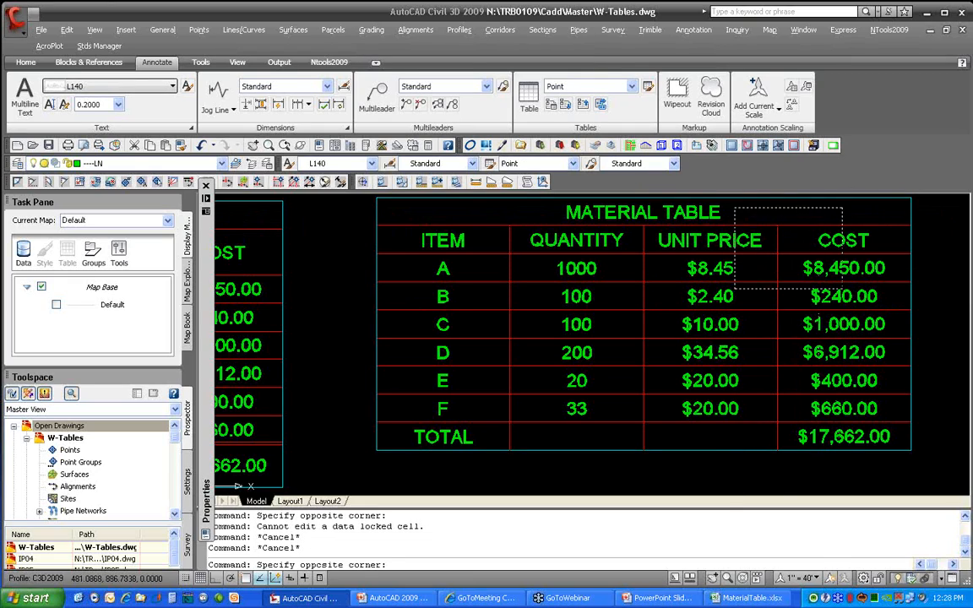
left_click(449, 439)
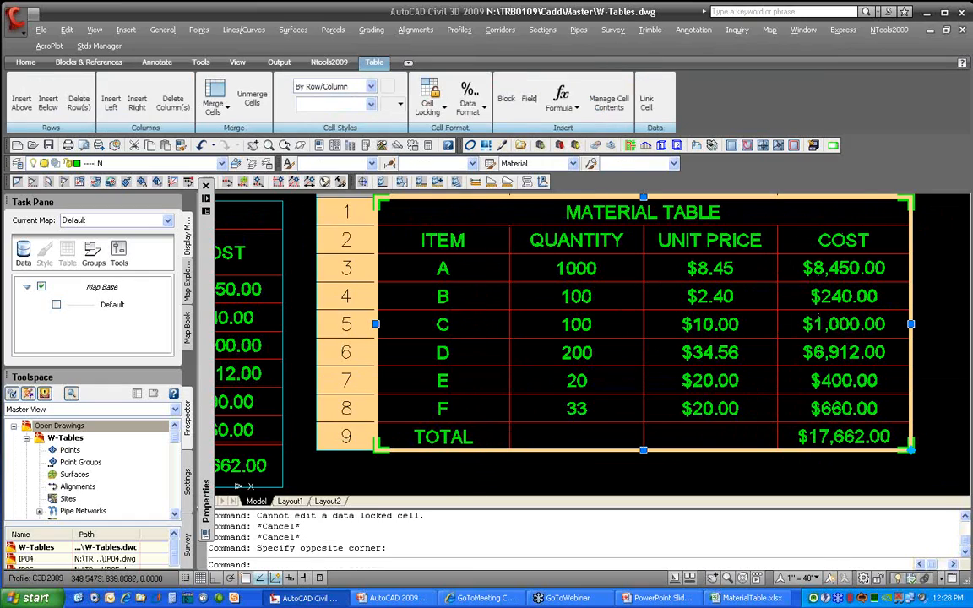
right_click(483, 372)
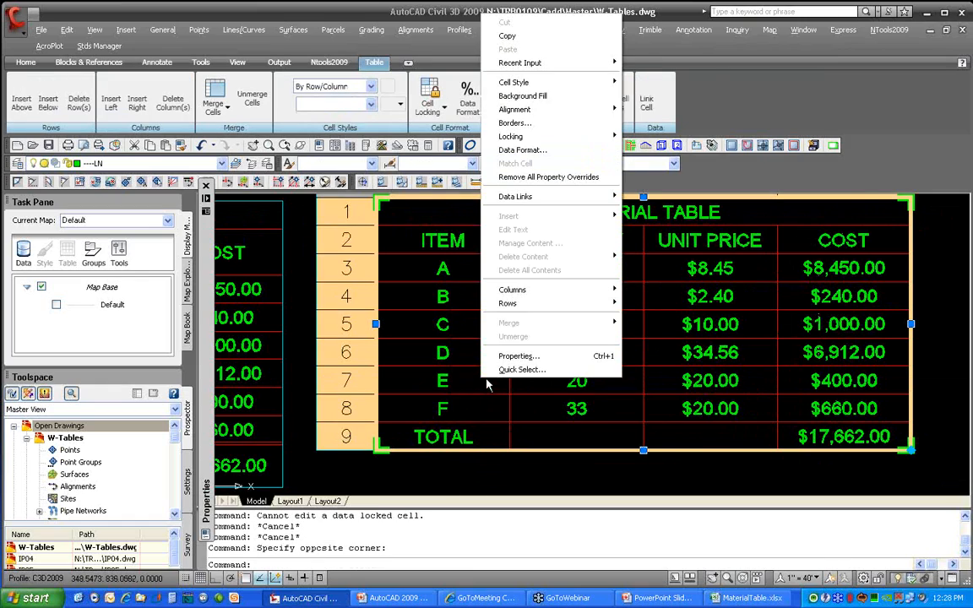
mouse_move(516, 138)
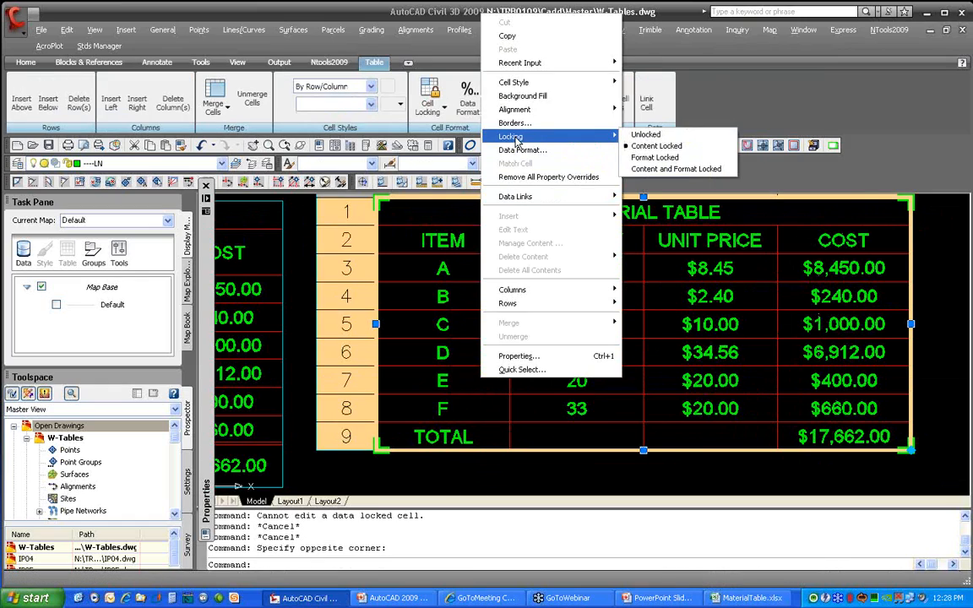
left_click(642, 135)
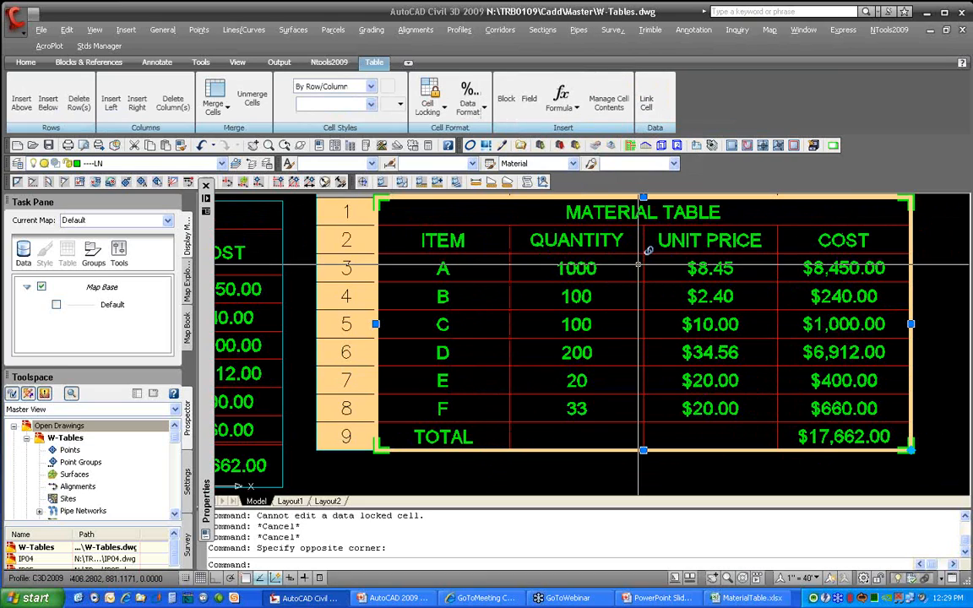
scroll(629, 285, "down", 2)
middle_click_drag(628, 285, 595, 314)
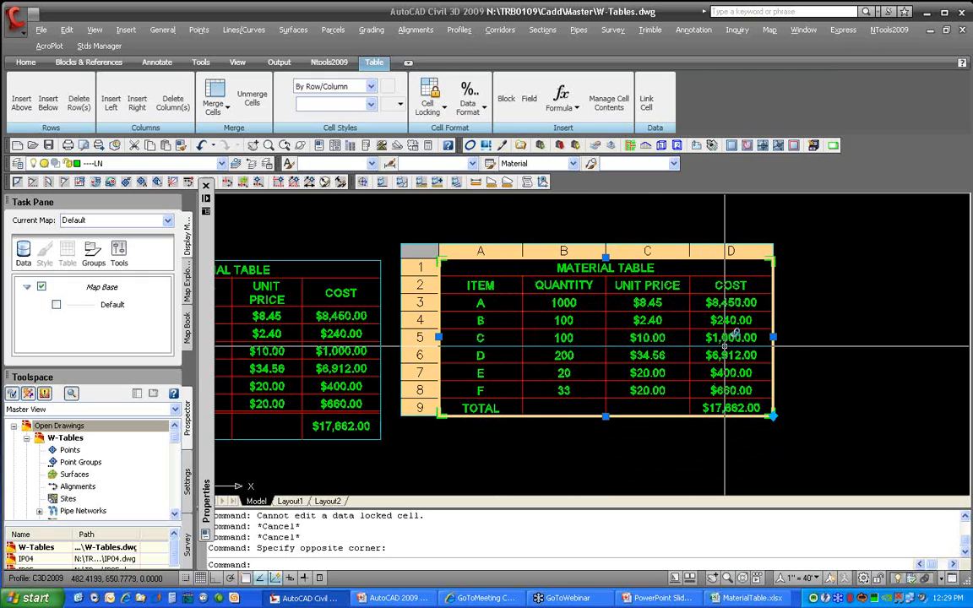
mouse_move(724, 346)
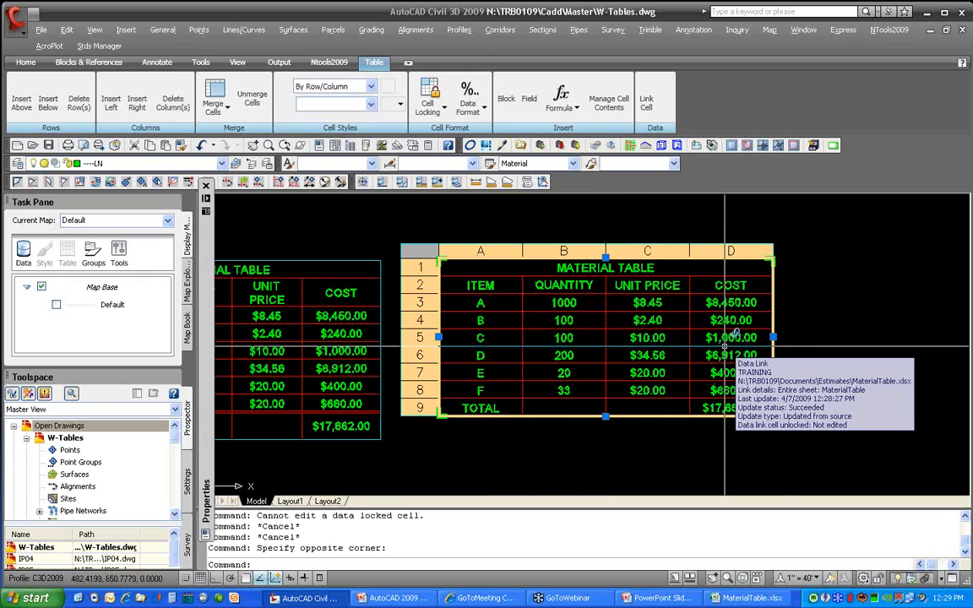
key("Escape")
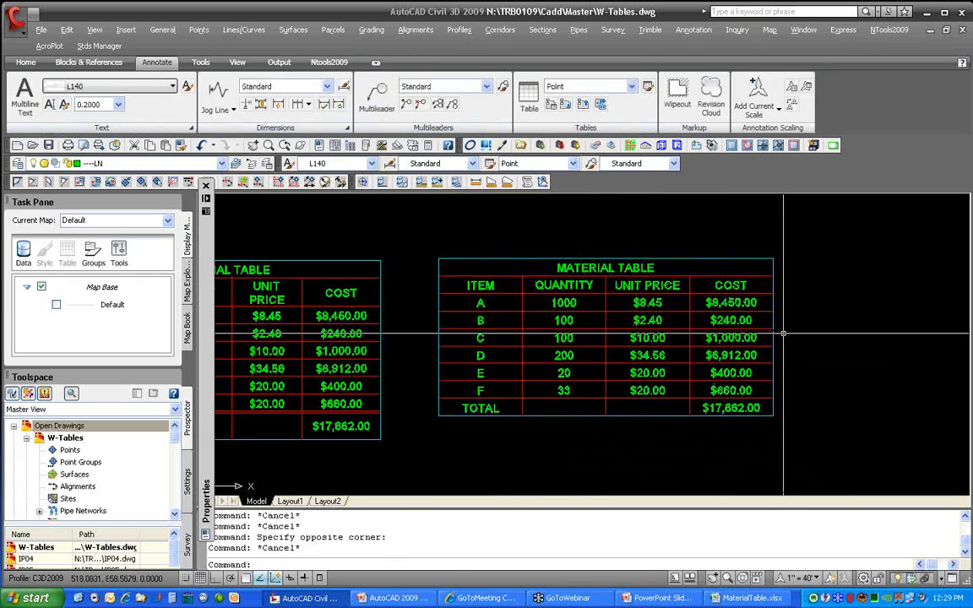
Review the TRAINING data link's Excel settings from item C's cost cell and dismiss them without changes
left_click(783, 335)
left_click(748, 338)
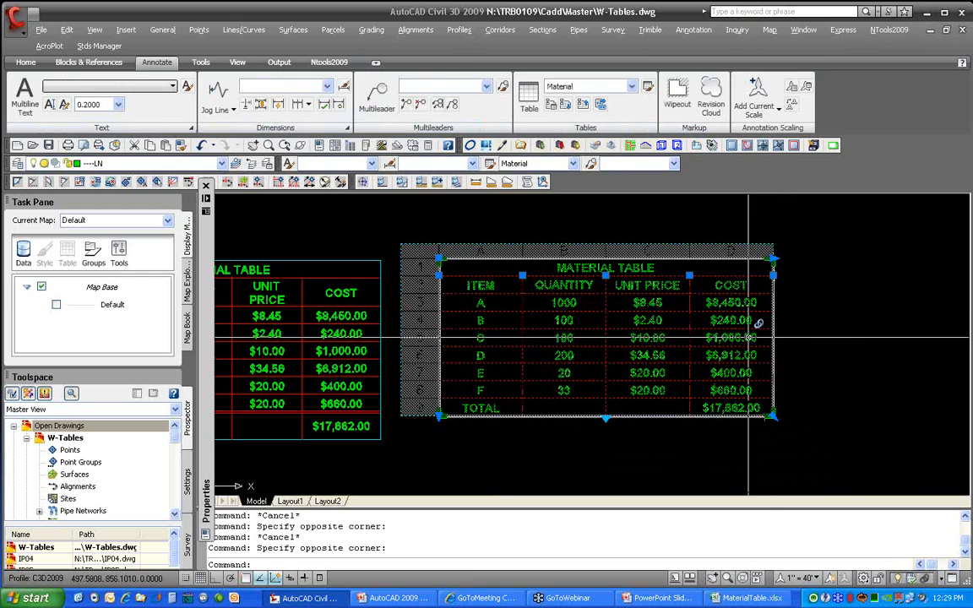
left_click(748, 338)
right_click(752, 341)
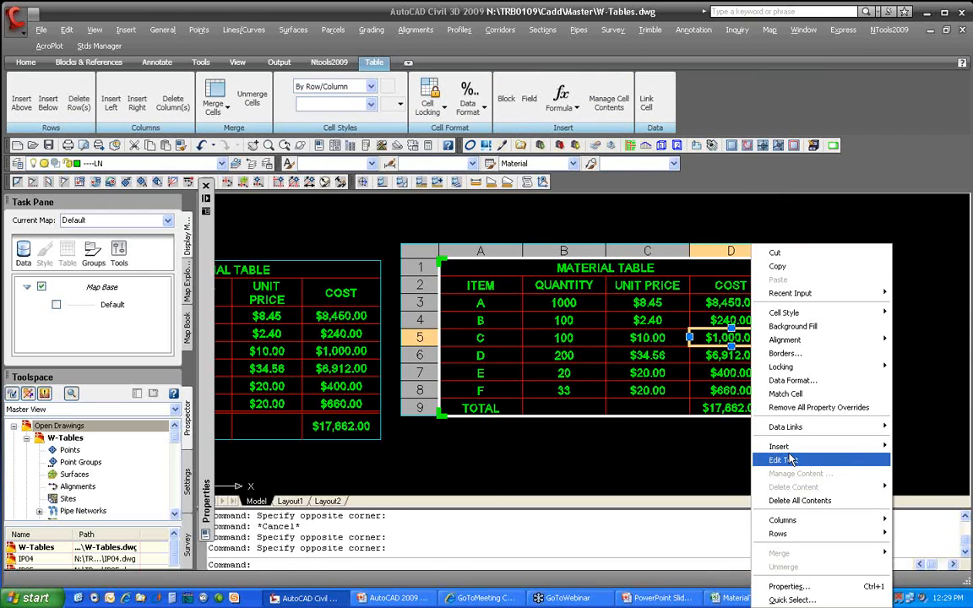
mouse_move(790, 426)
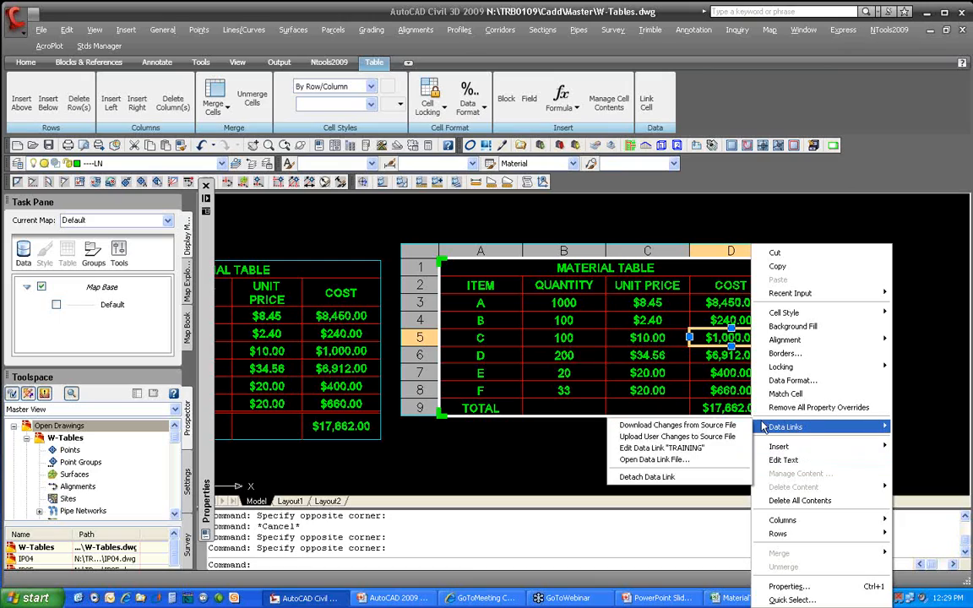
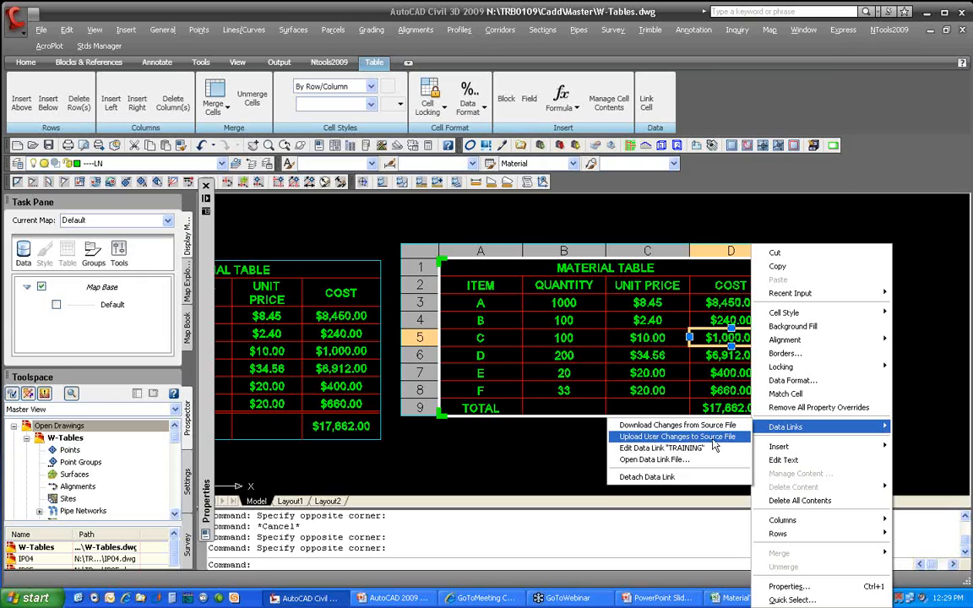
left_click(645, 448)
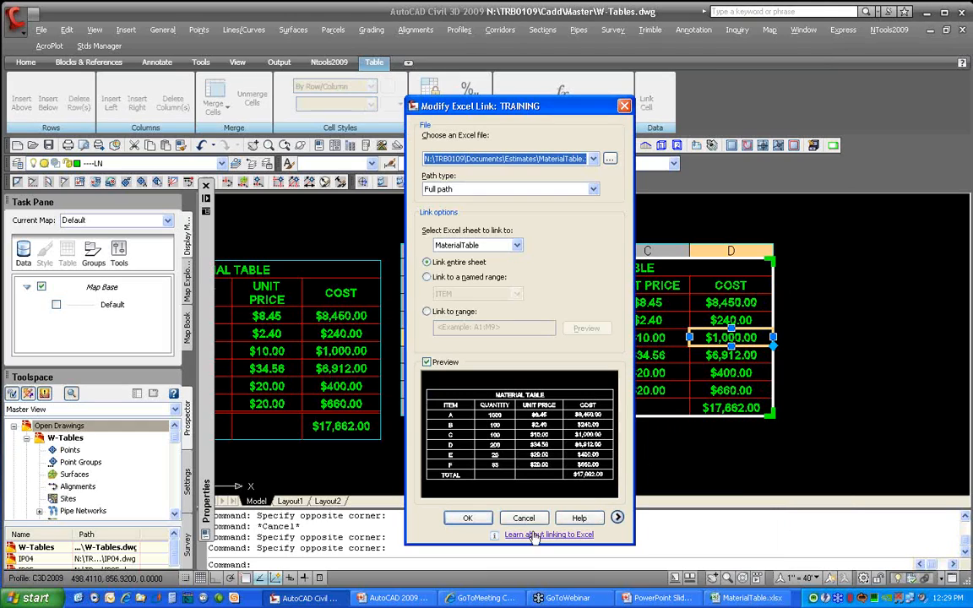
left_click(534, 520)
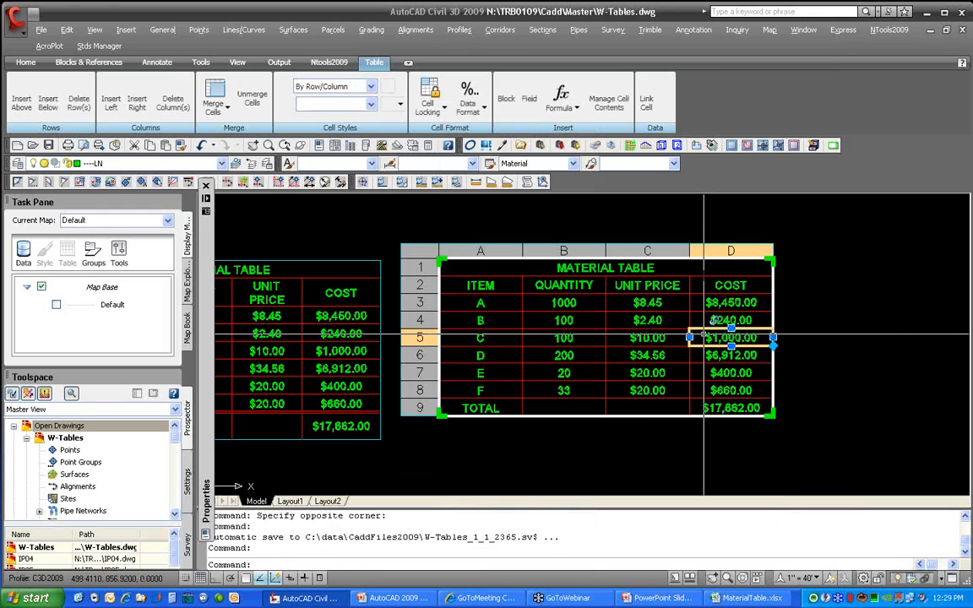
Open the linked MaterialTable.xlsx source file from item C's cost cell, close the workbook, and deselect the table
right_click(704, 337)
mouse_move(750, 429)
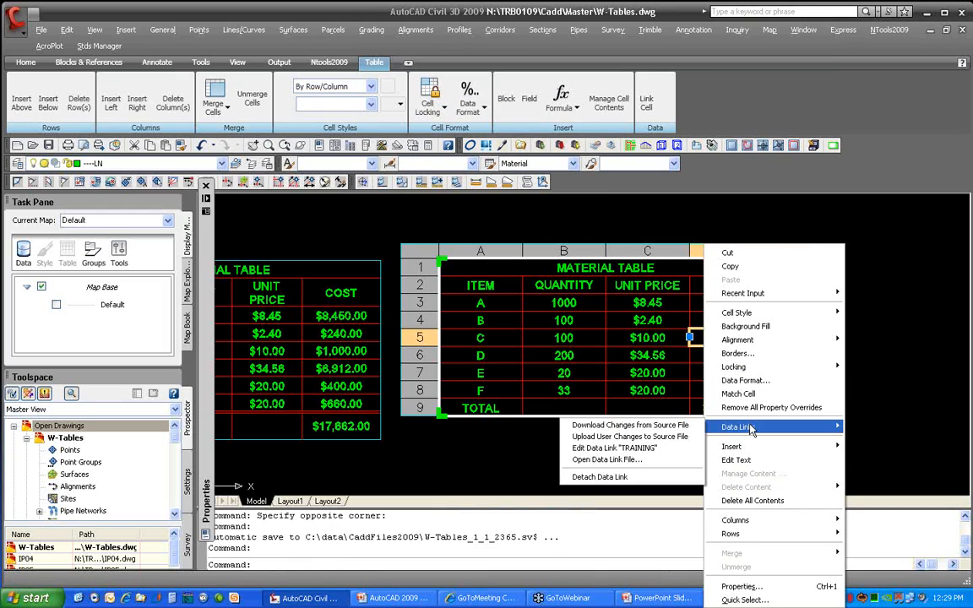
left_click(643, 469)
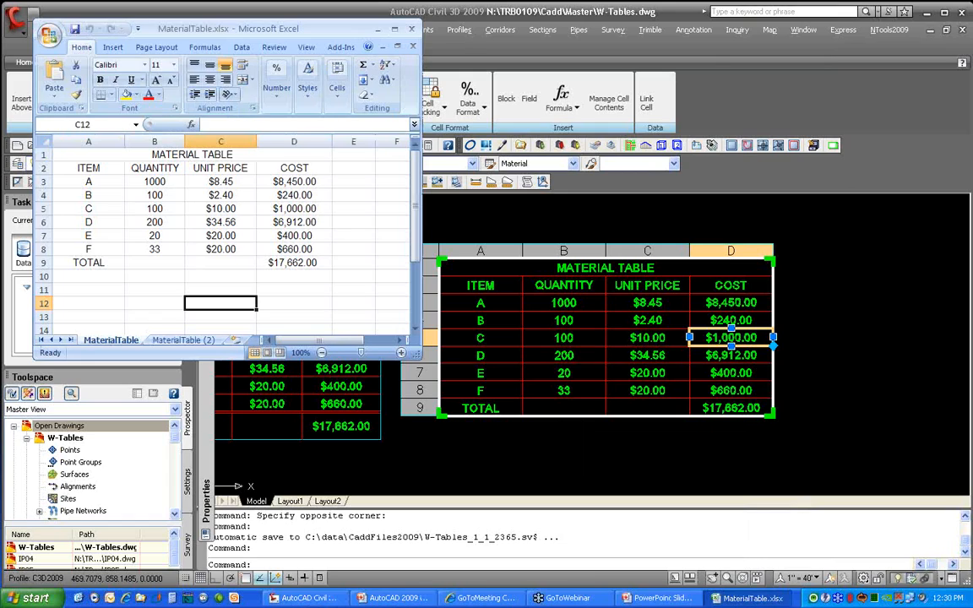
left_click(412, 30)
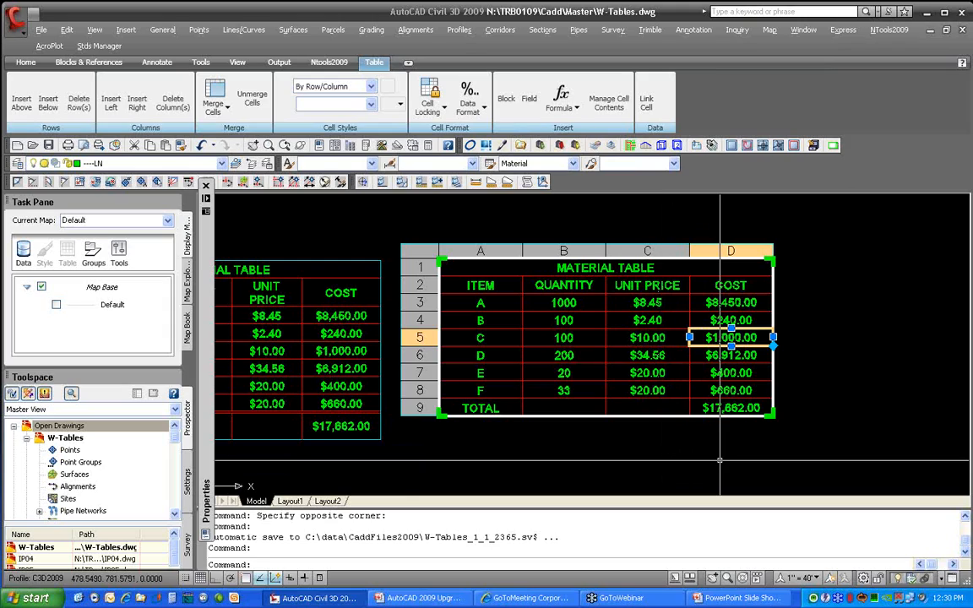
key("Escape")
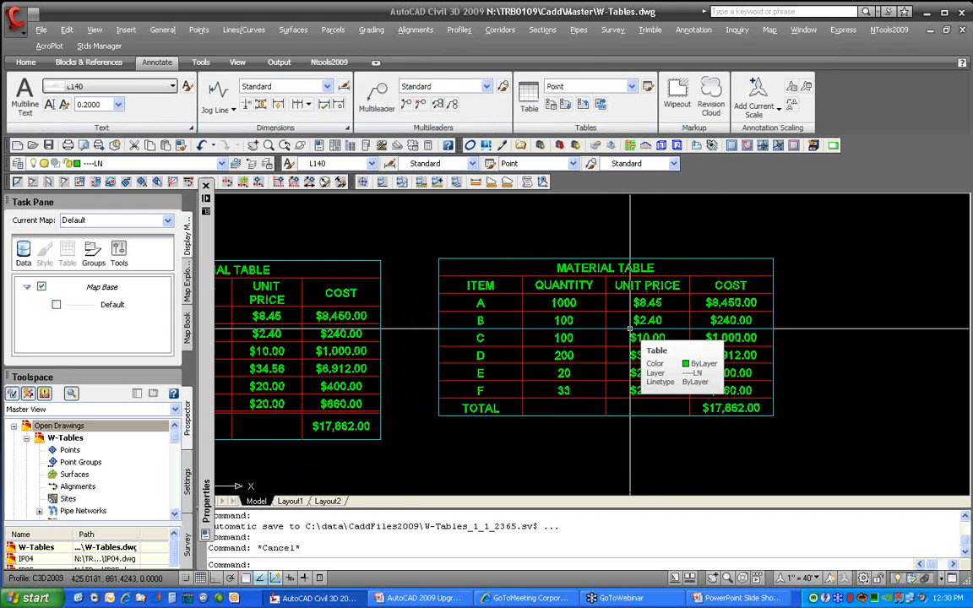